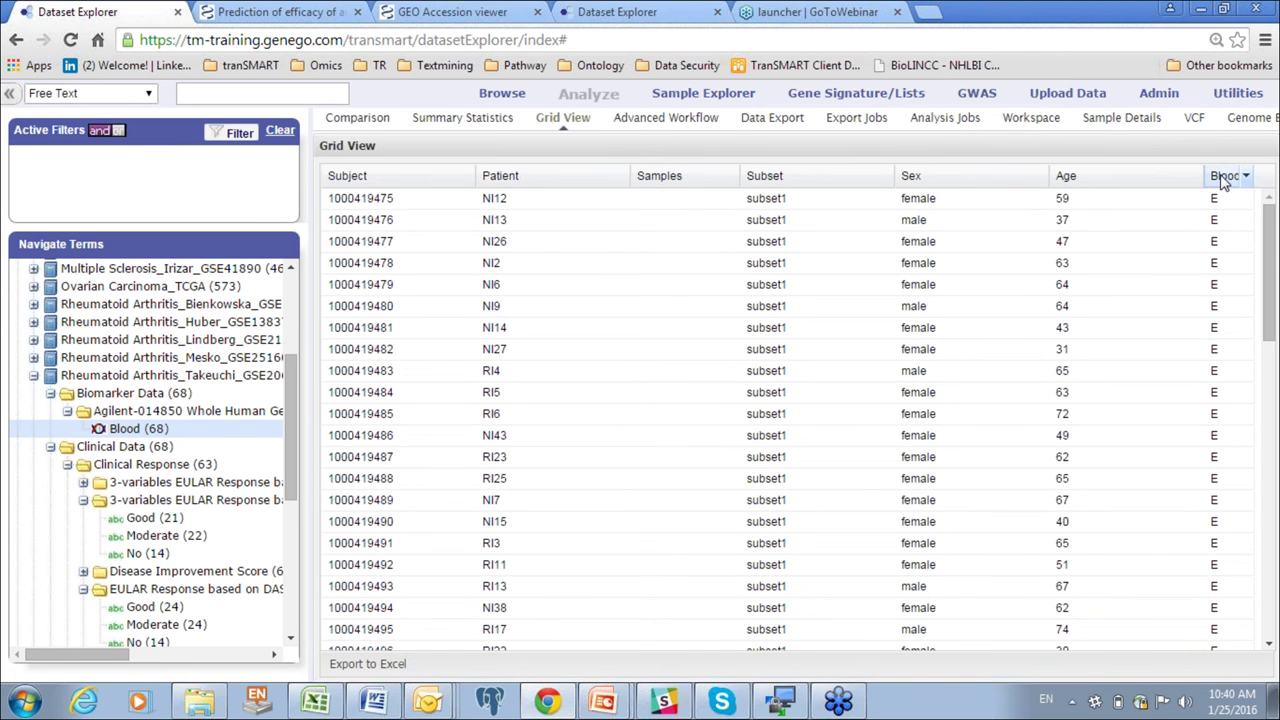
- Review the Blood column values for all subjects in the grid and narrow the Patient column
drag(1274, 278, 1272, 250)
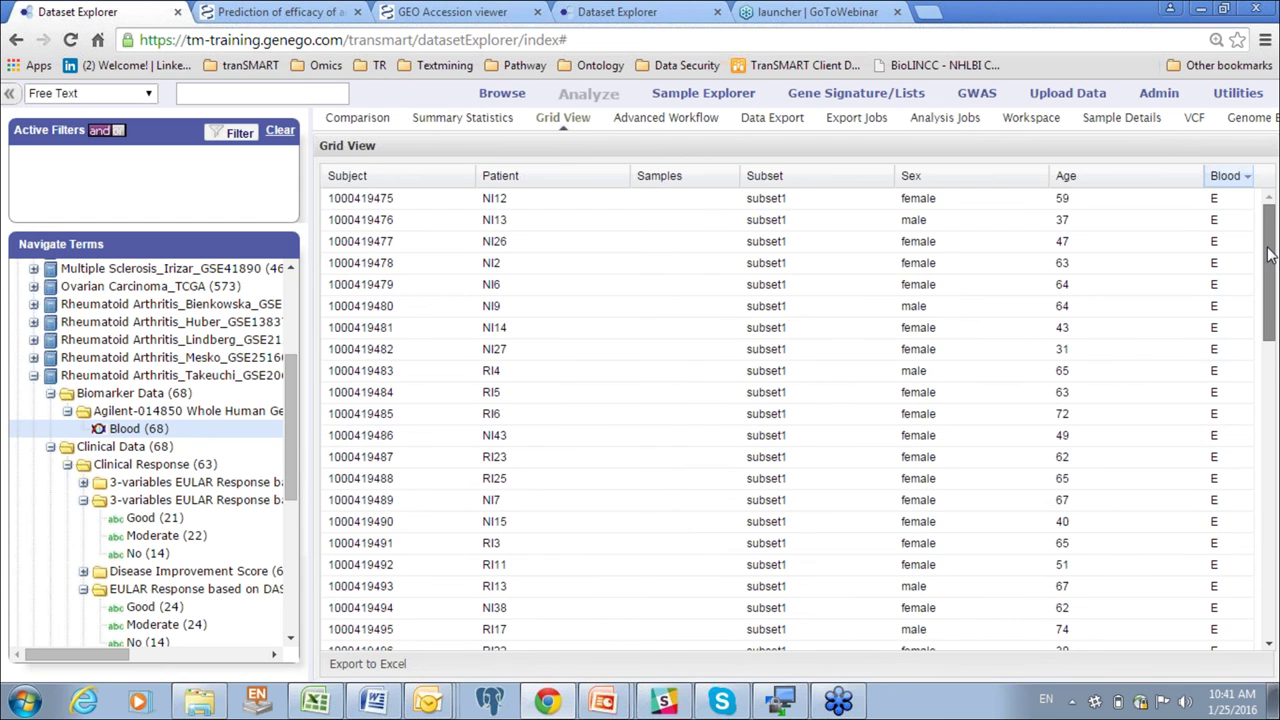
drag(1270, 261, 1270, 570)
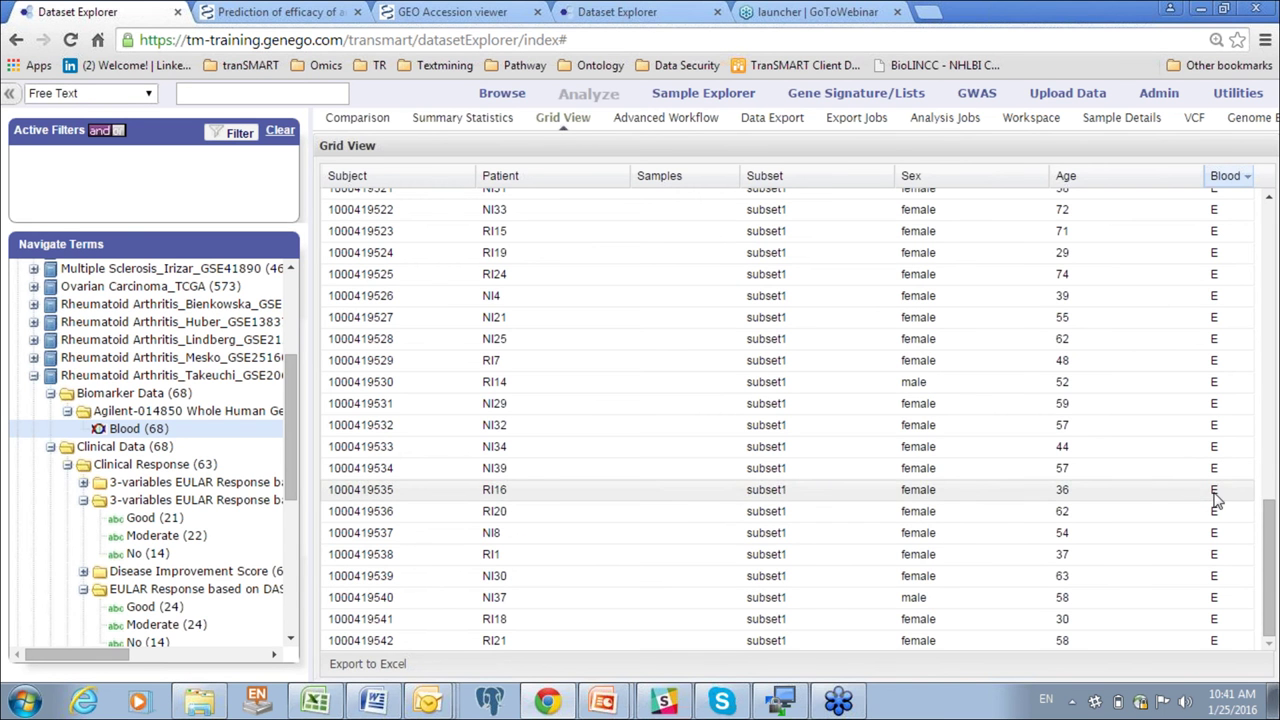
drag(1262, 509, 1262, 212)
drag(623, 174, 417, 180)
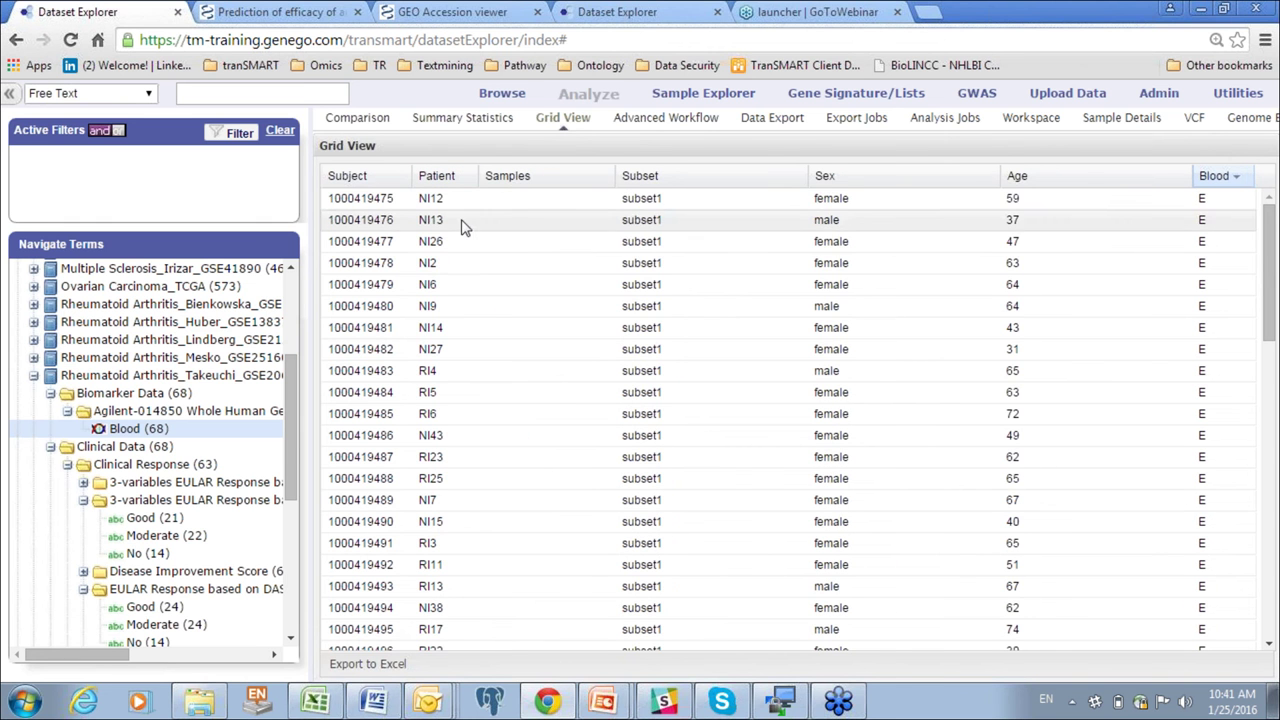
drag(1268, 258, 1264, 477)
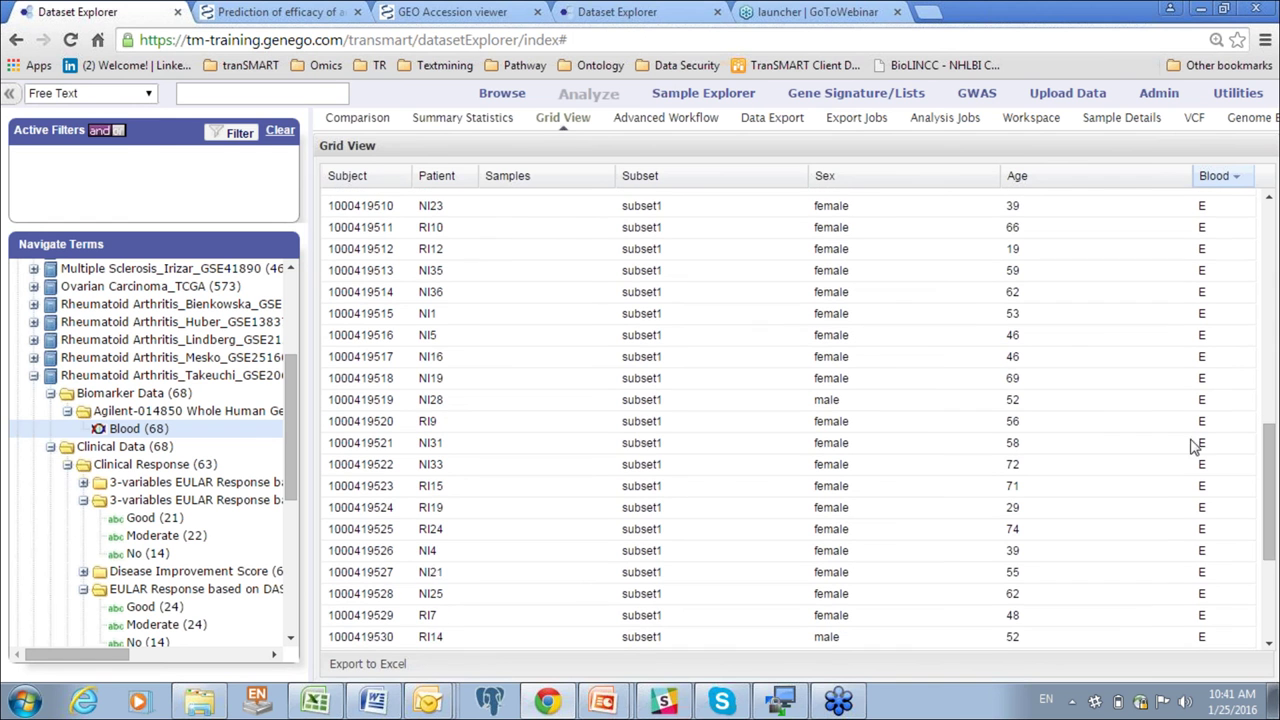
- Export the grid to Excel and open download (3).xls despite the format mismatch, then return to the grid and narrow the Samples column
click(366, 668)
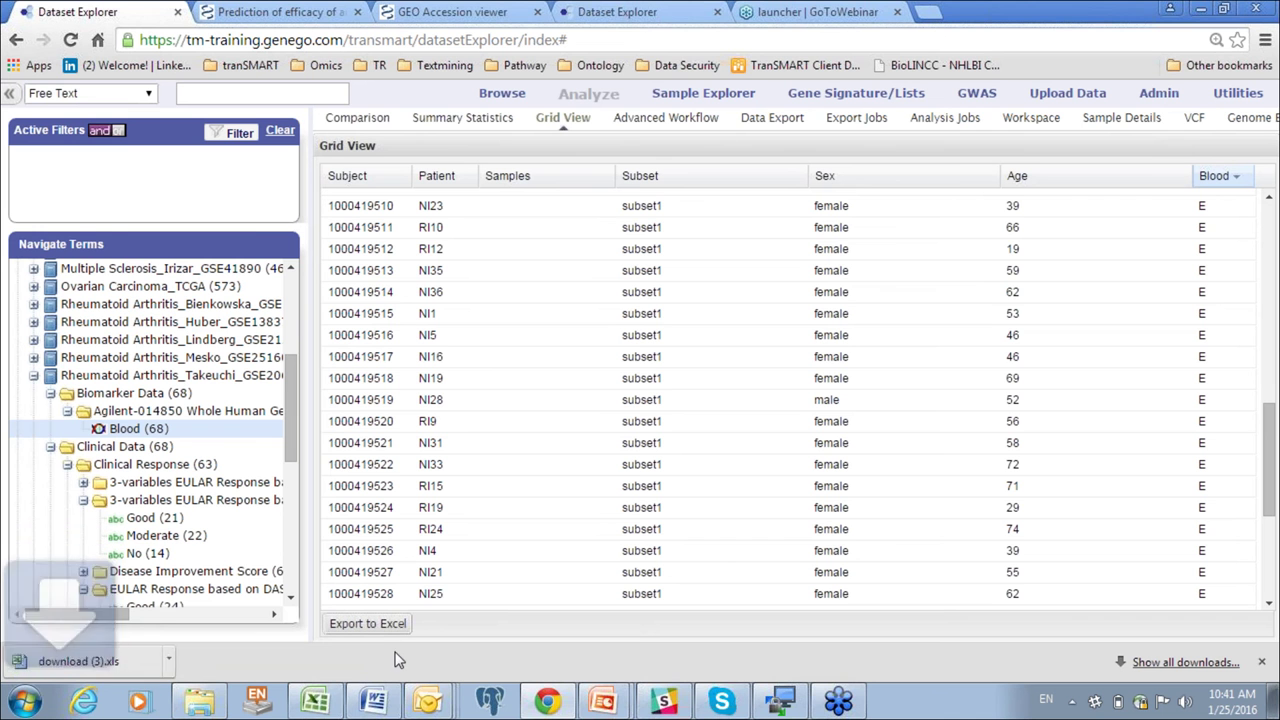
click(142, 660)
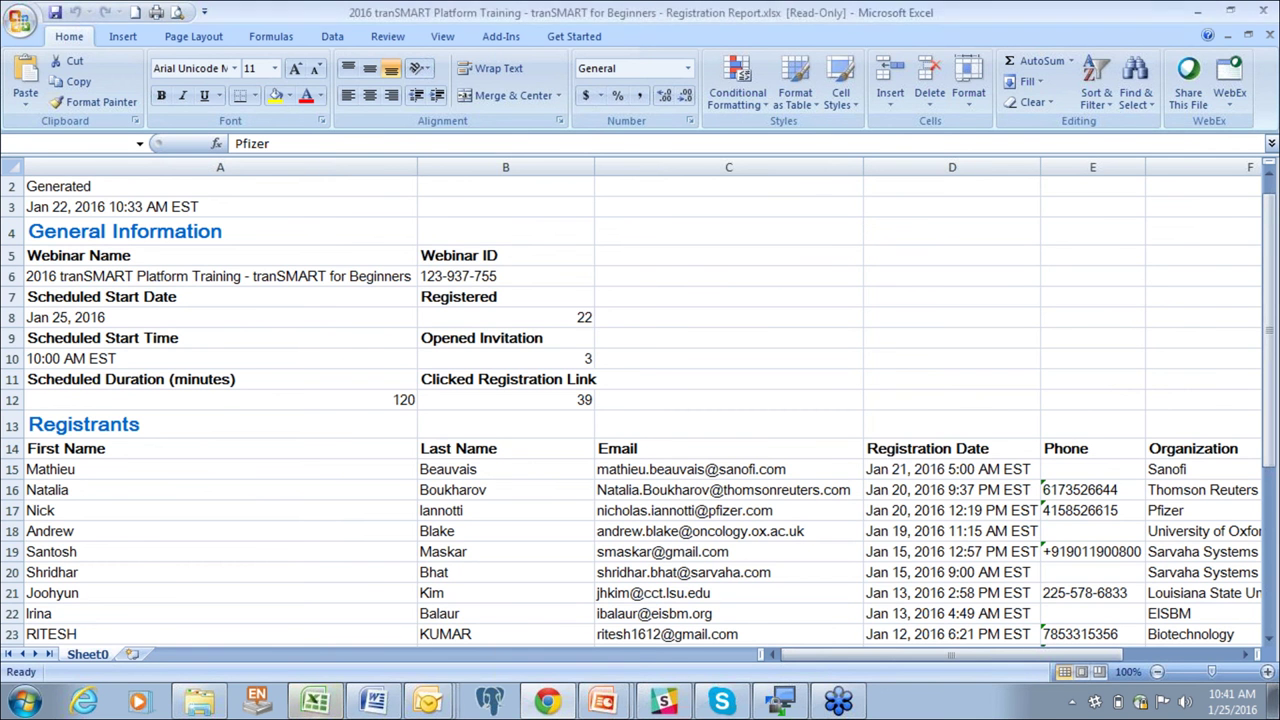
click(1198, 14)
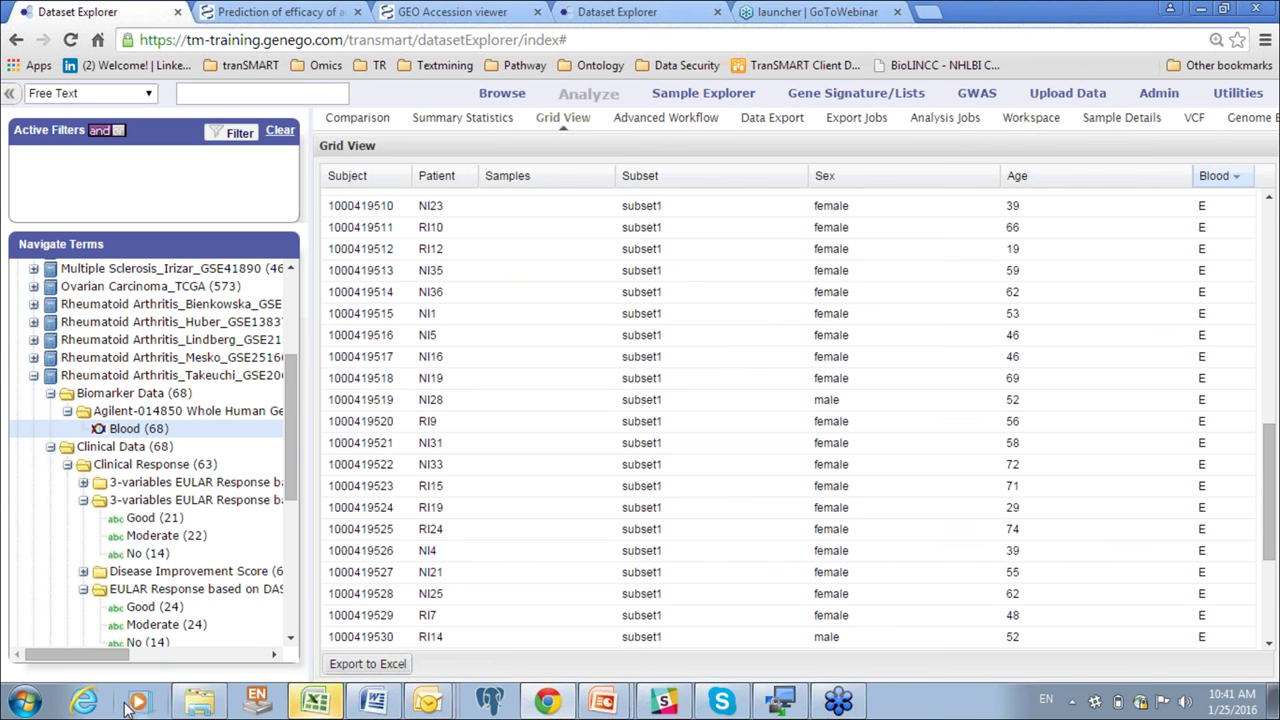
mouse_move(250, 690)
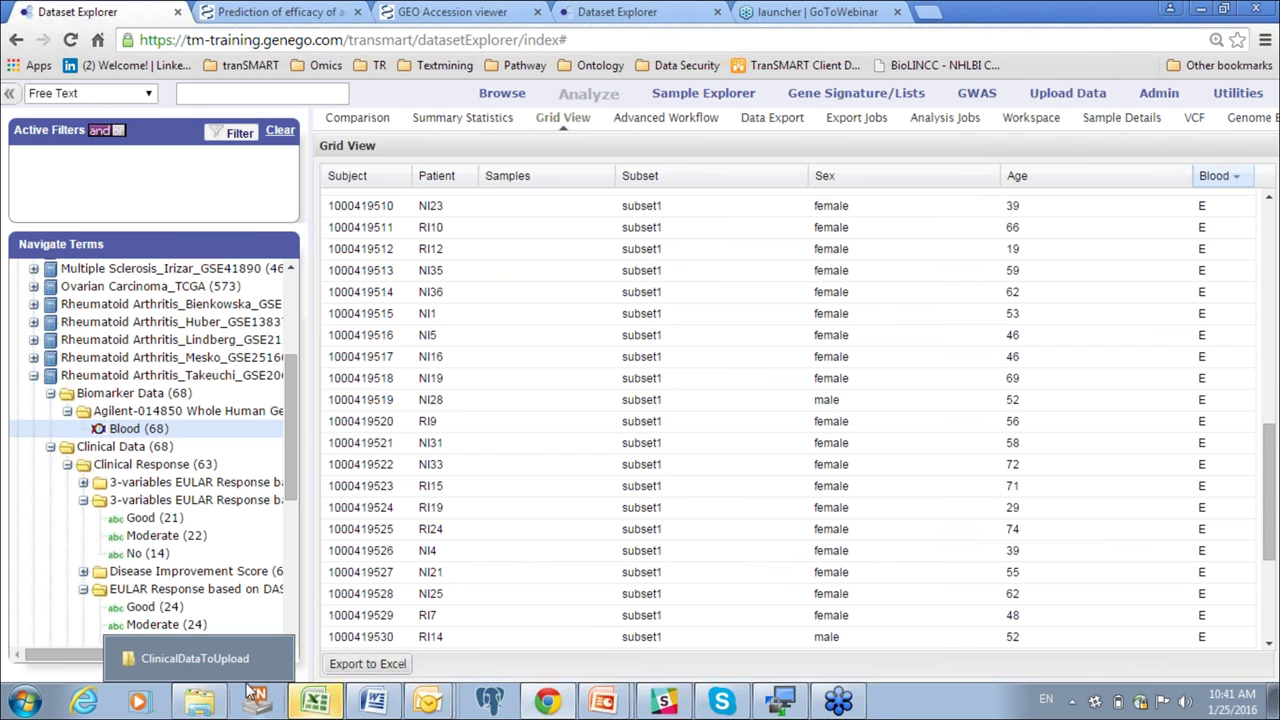
click(315, 700)
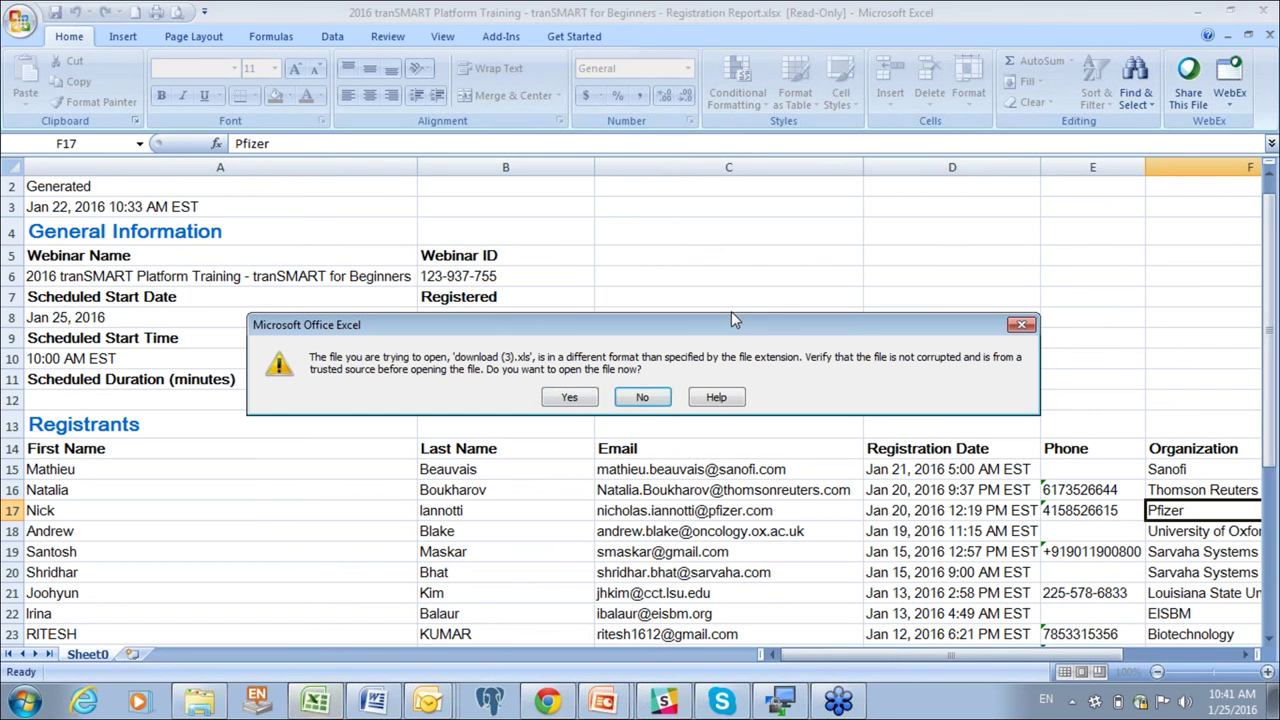
click(569, 398)
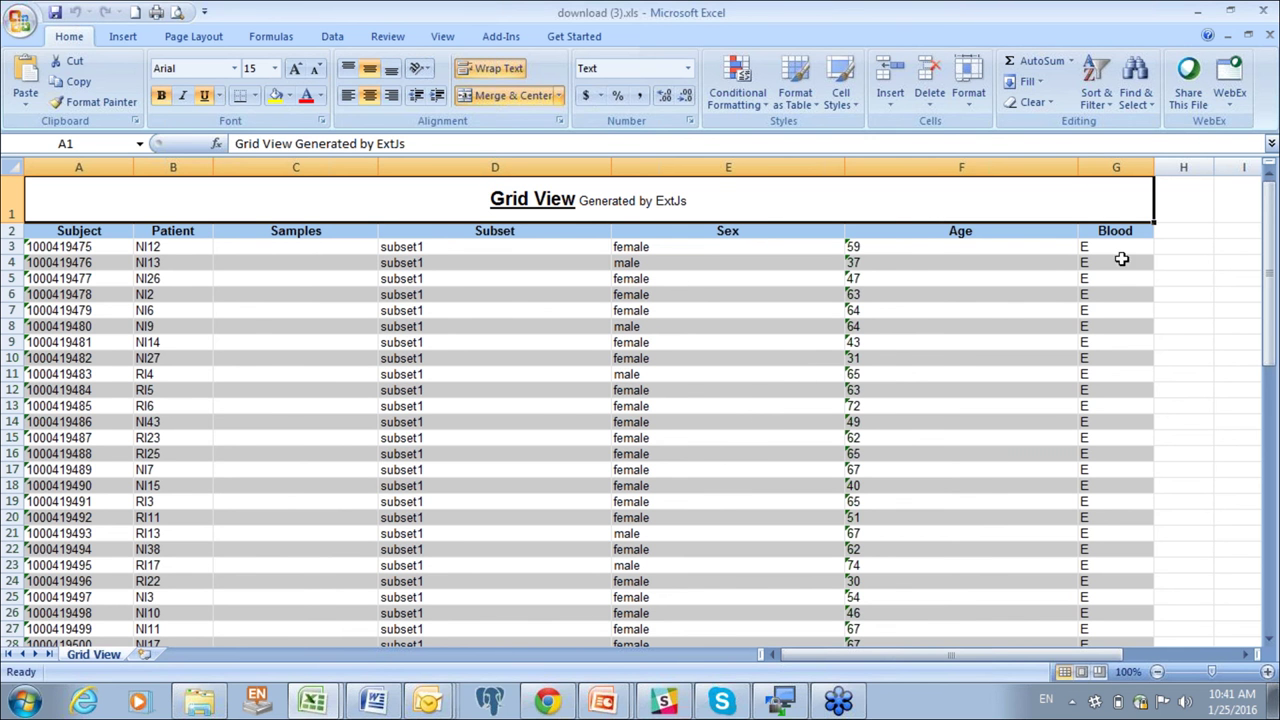
click(1200, 16)
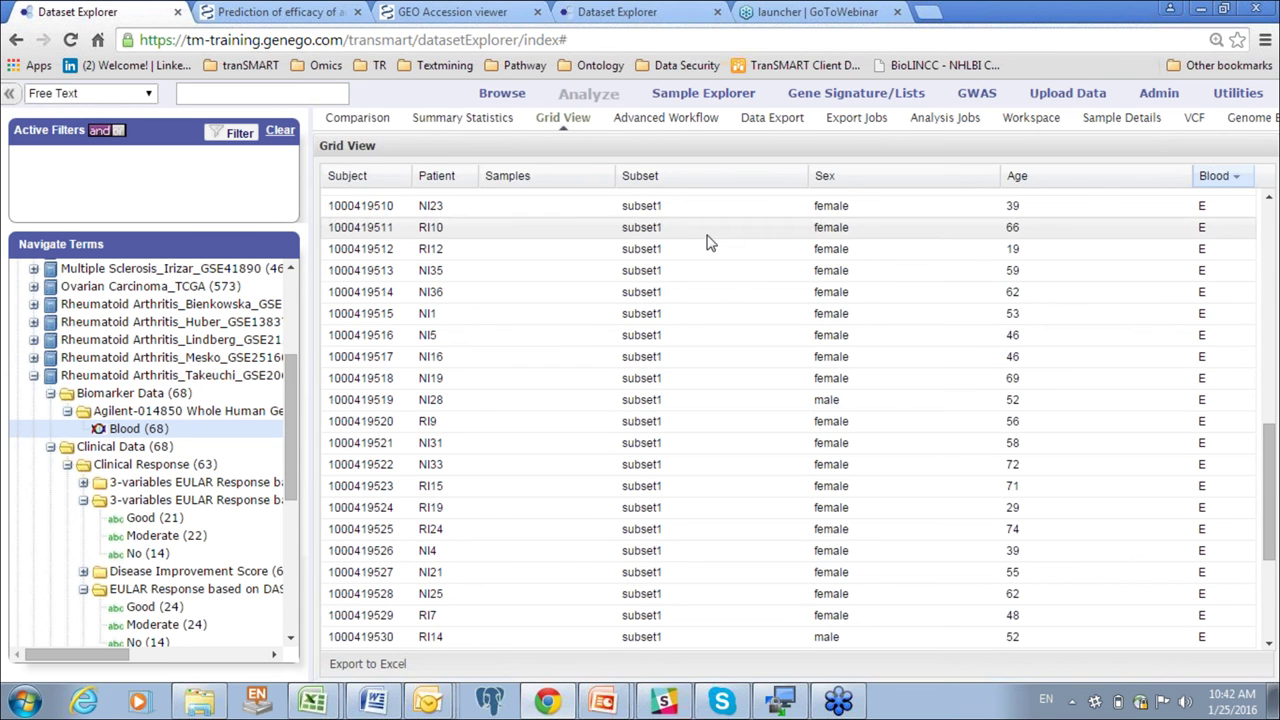
drag(607, 180, 558, 200)
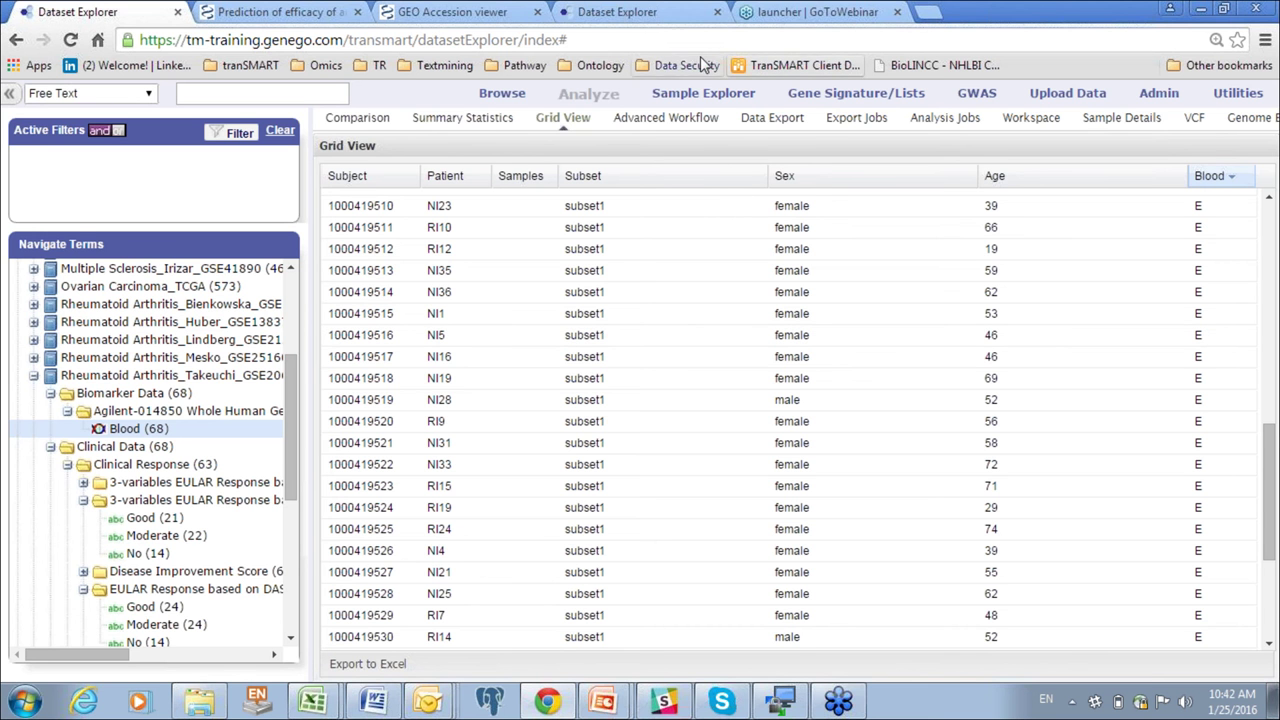
- In the other Dataset Explorer tab, add study GSE20690 to Subset 1 and request its summary statistics
click(652, 18)
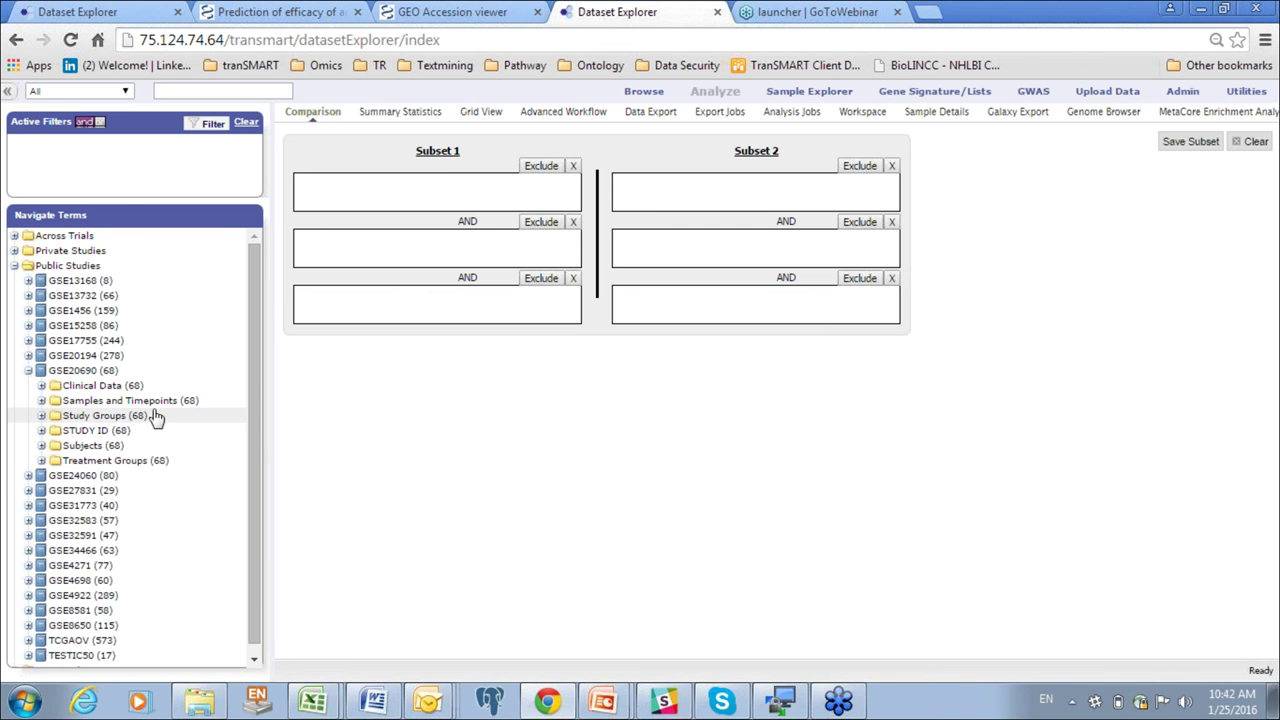
drag(82, 370, 390, 196)
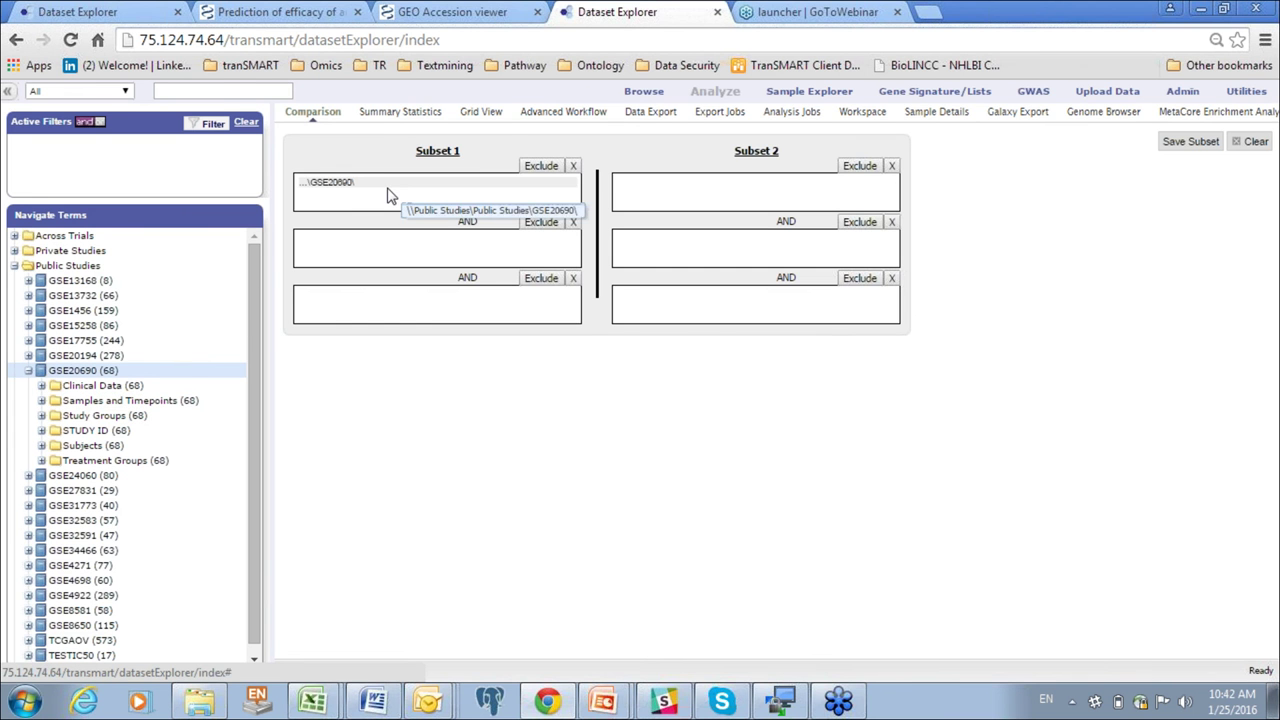
click(398, 114)
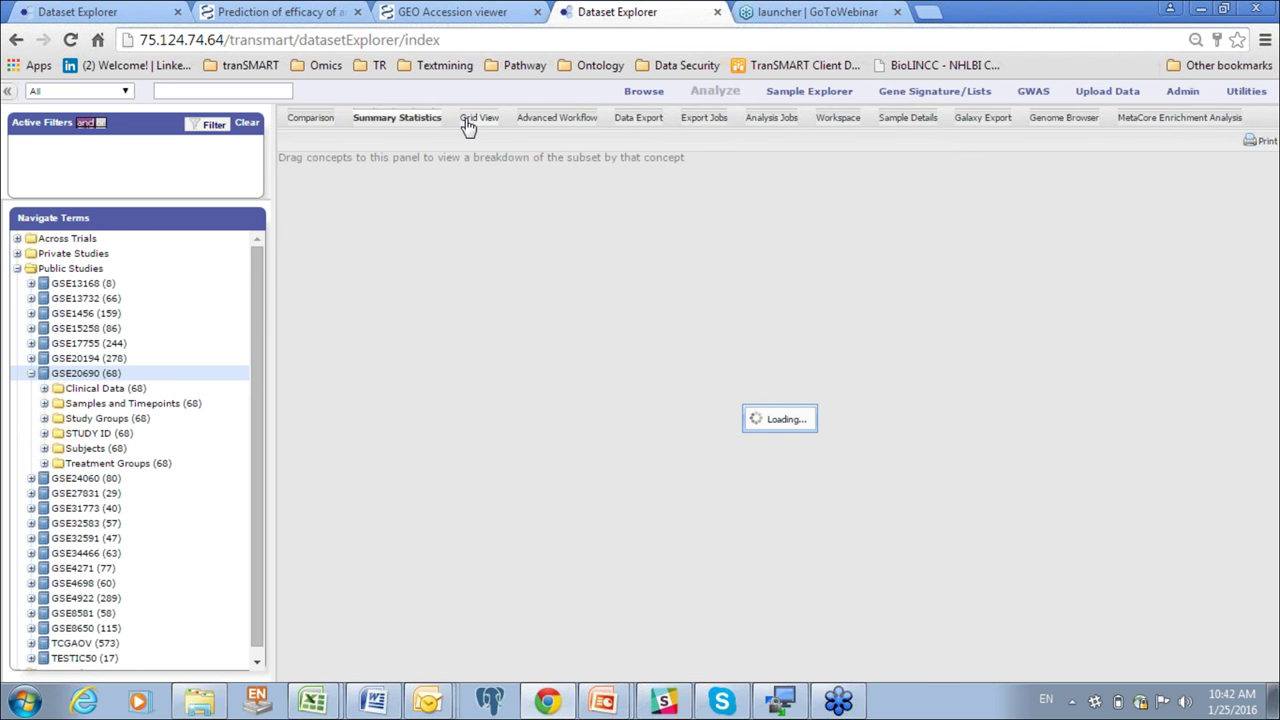
click(308, 122)
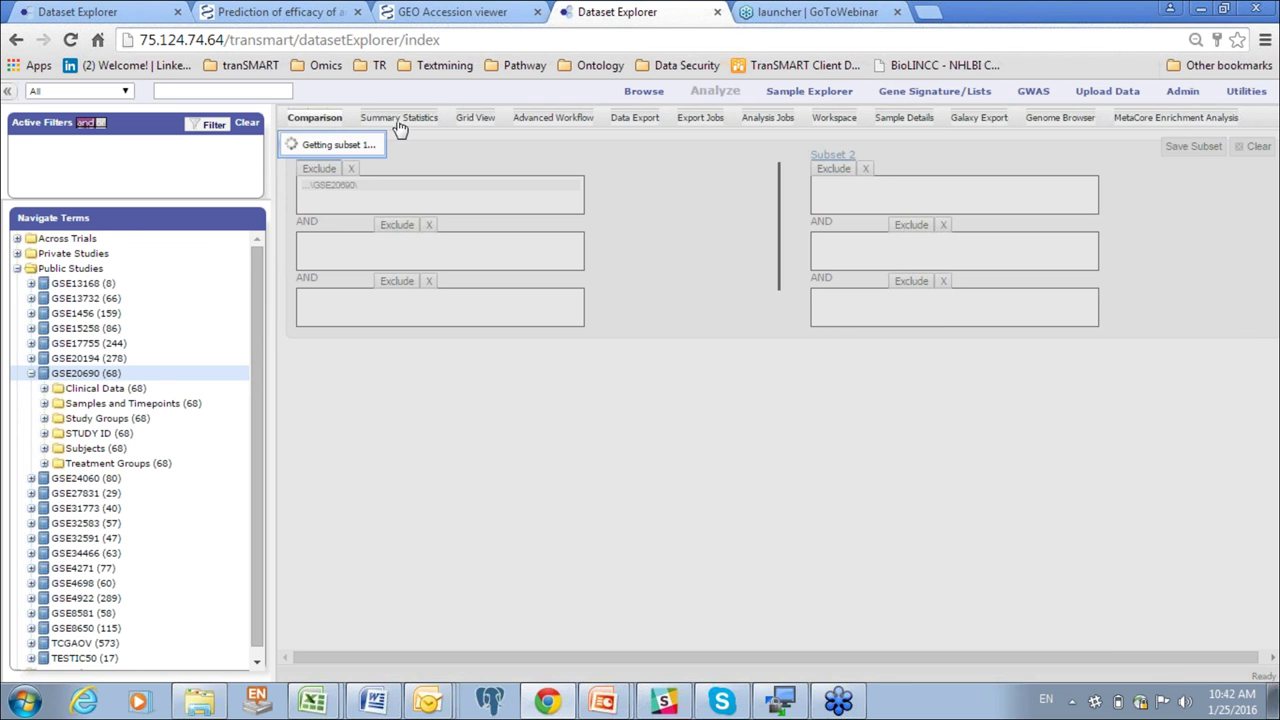
click(406, 120)
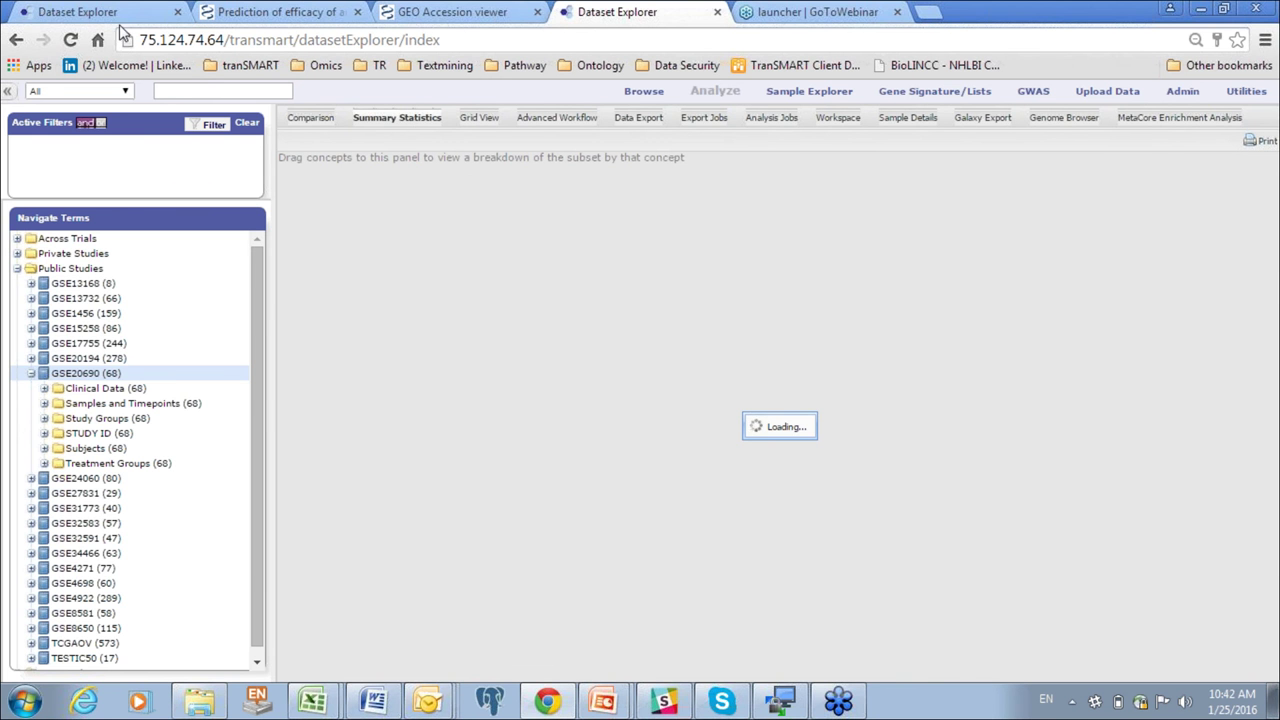
click(128, 14)
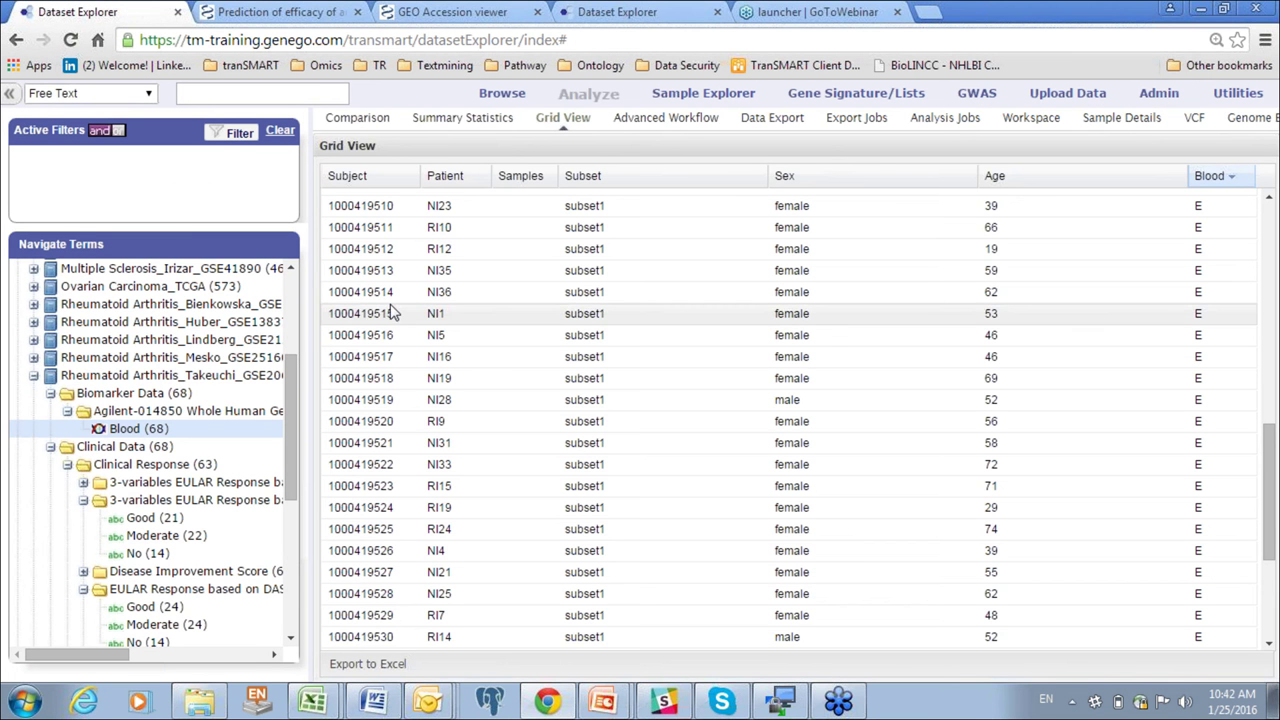
- Replace the contents of Subset 1 with the Rheumatoid Arthritis_Bienkowska_GSE15258 study and display its Grid View
click(360, 118)
click(676, 185)
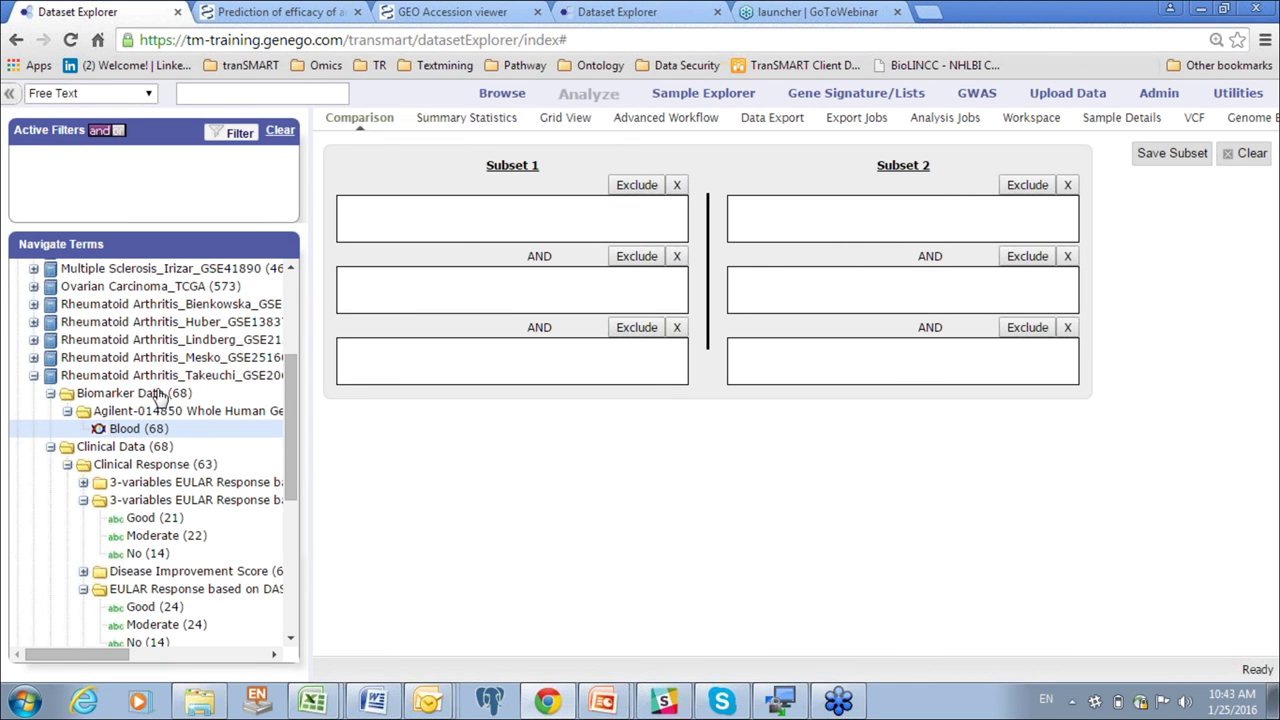
drag(50, 305, 400, 220)
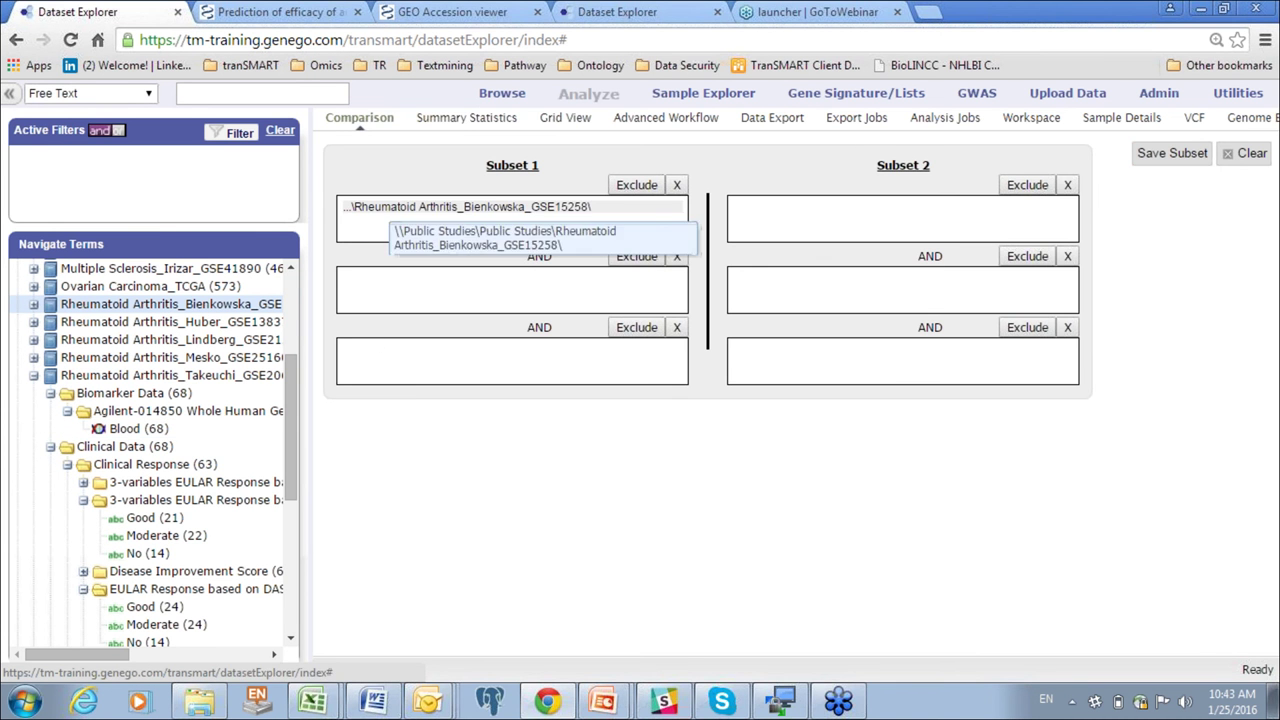
click(470, 118)
click(565, 119)
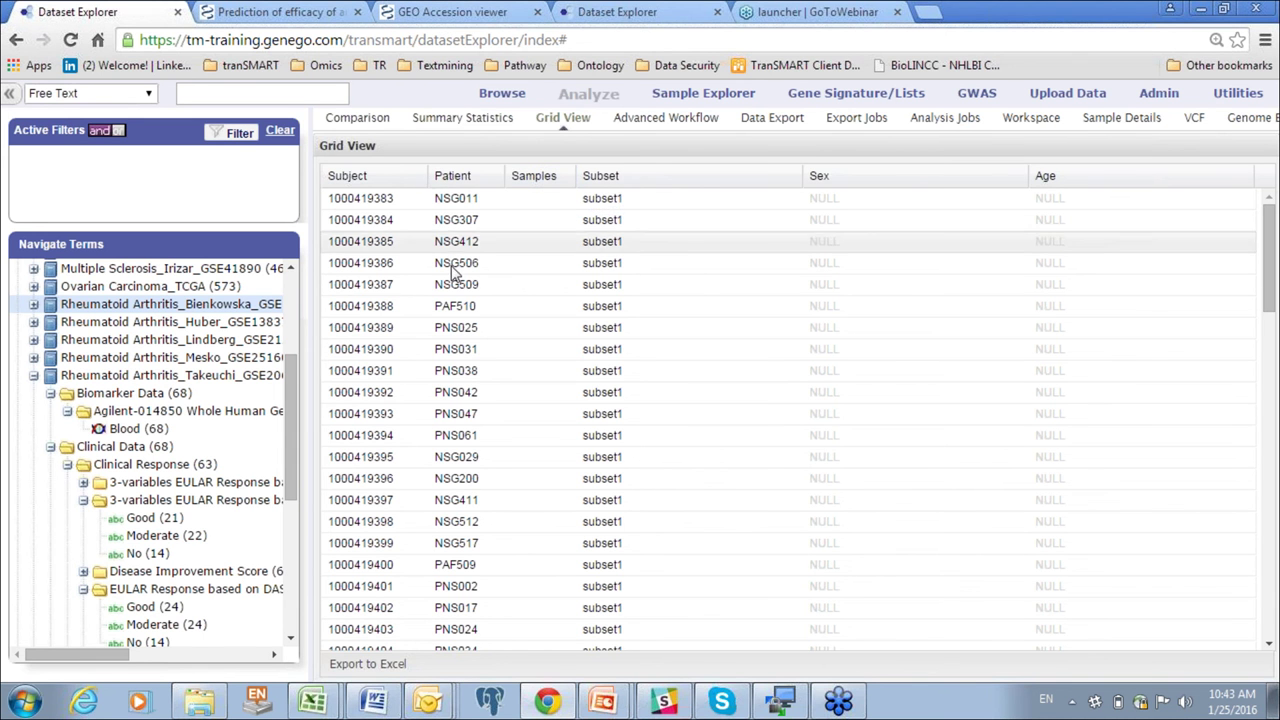
- Replace the Subset 1 study with Rheumatoid Arthritis_Takeuchi_GSE20690 and generate its summary statistics
click(360, 120)
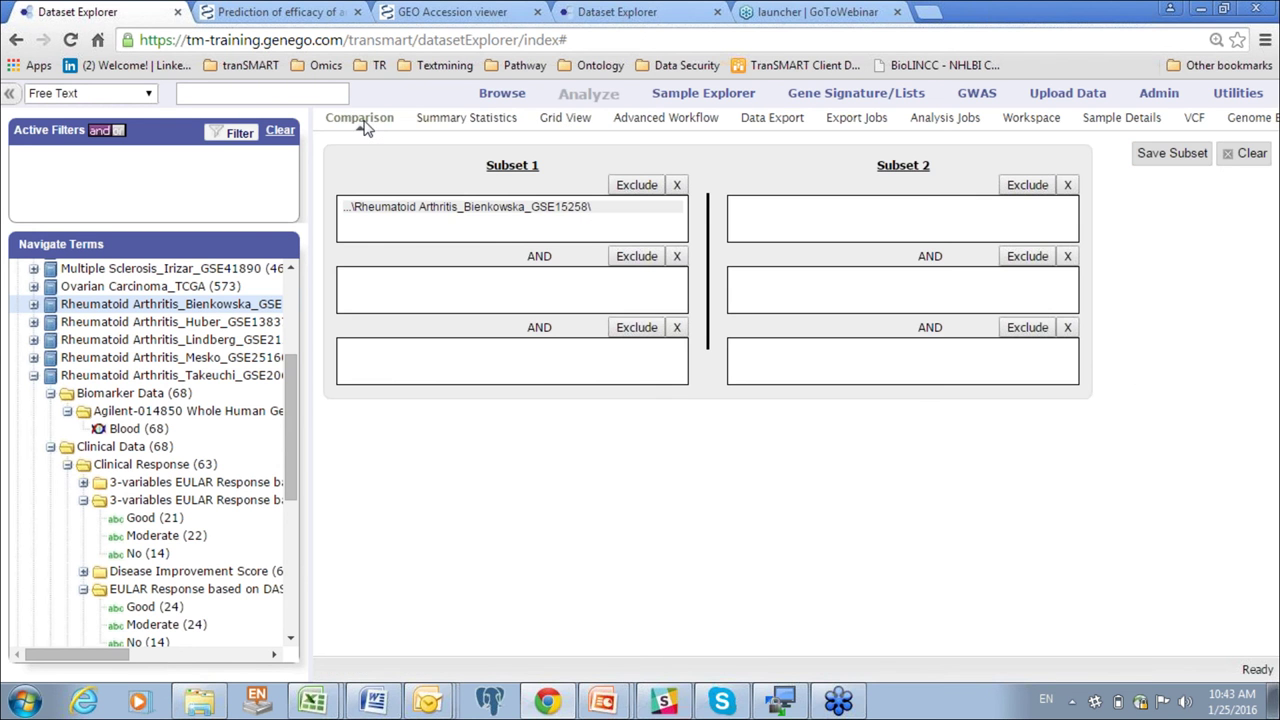
click(677, 187)
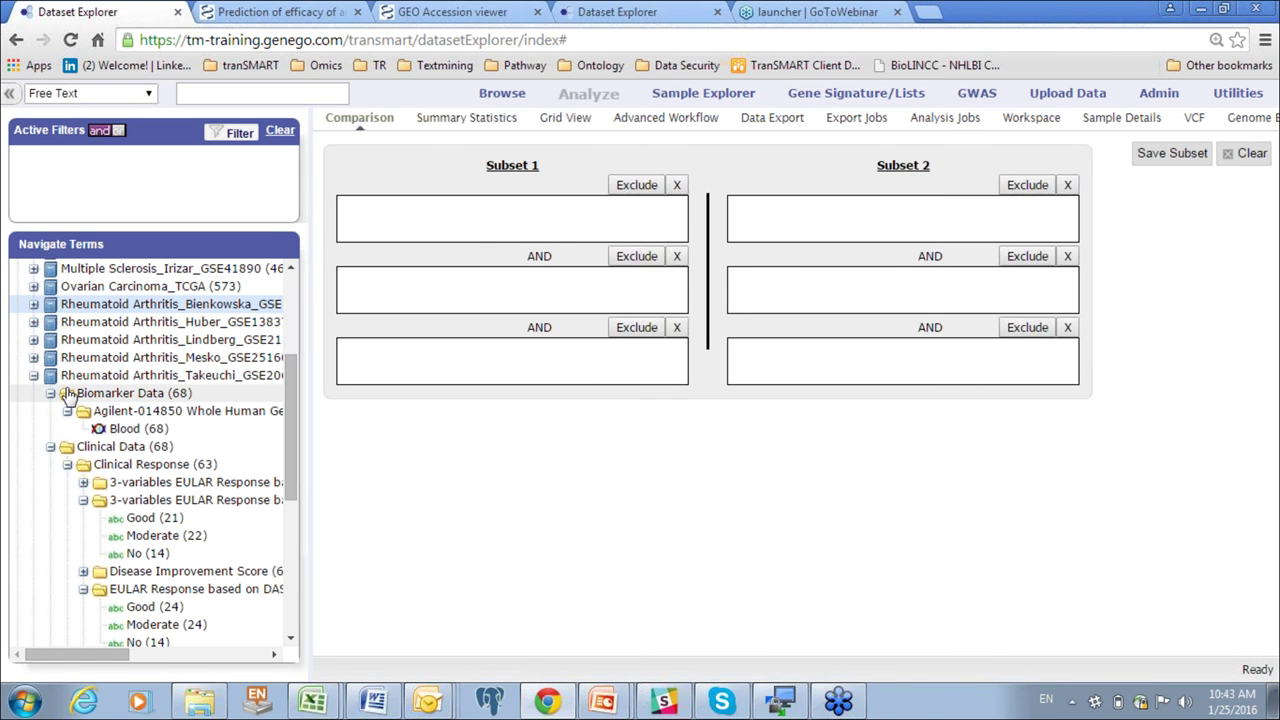
drag(66, 378, 404, 227)
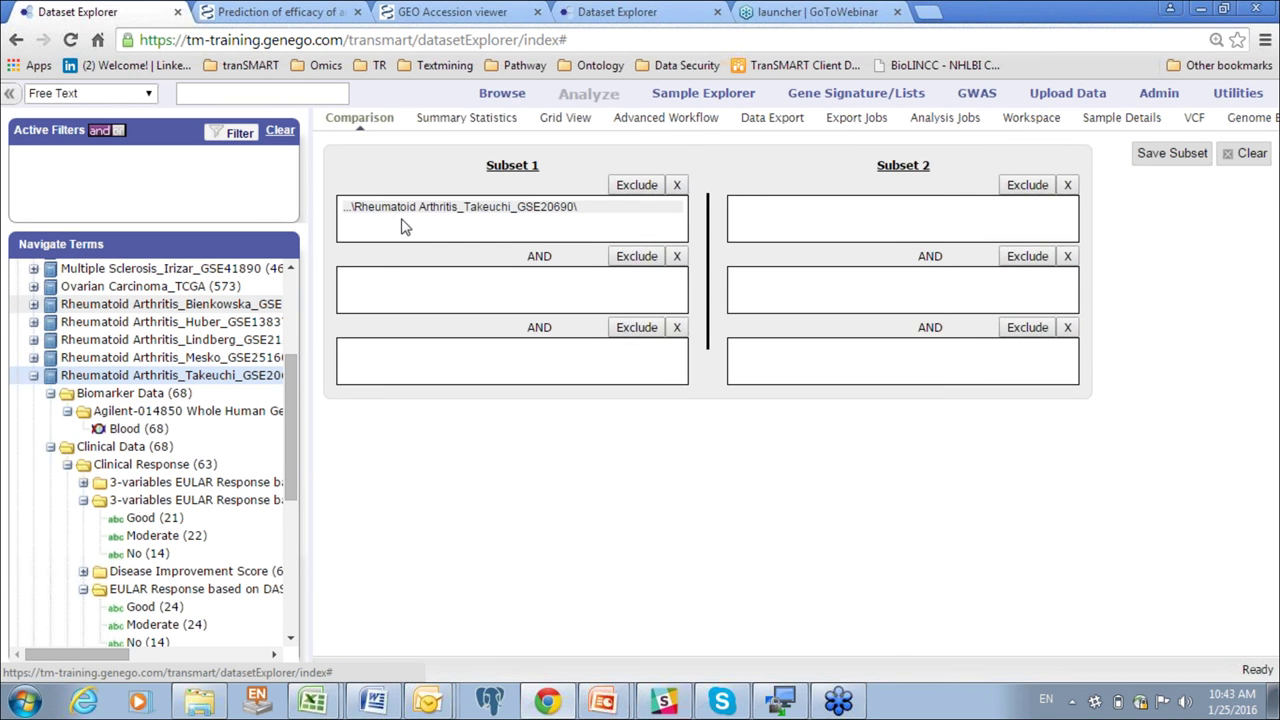
click(446, 124)
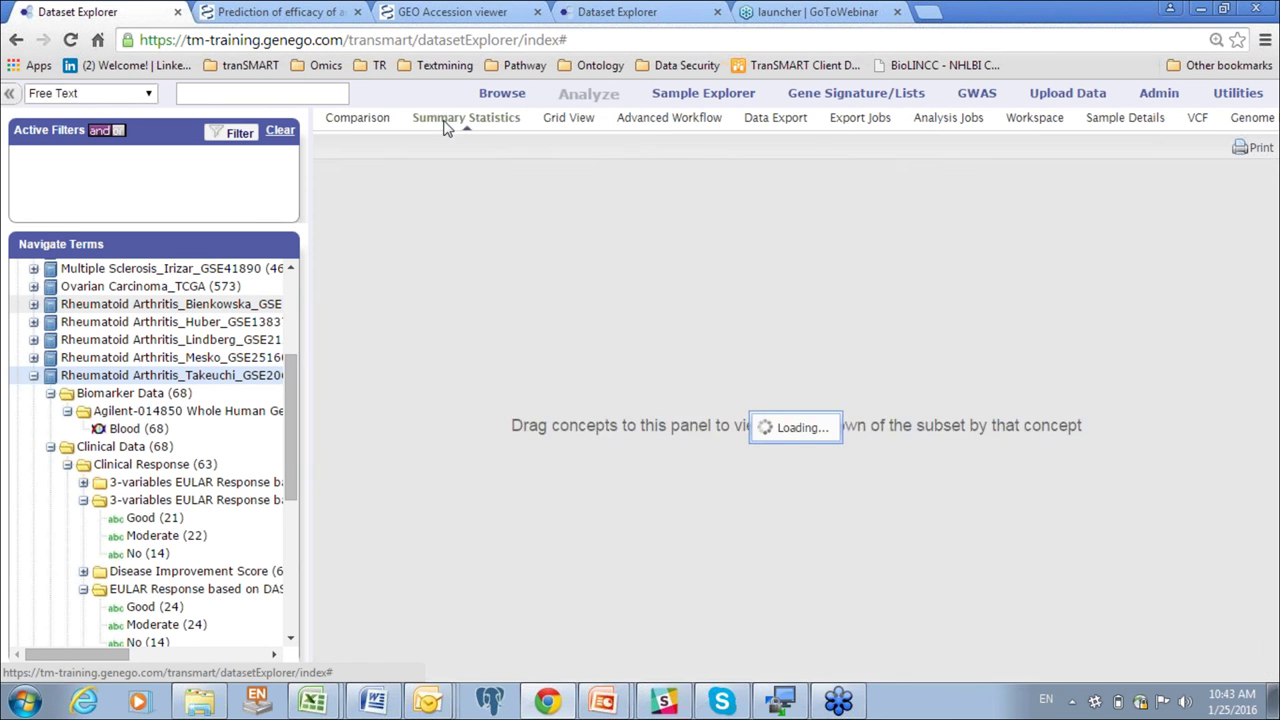
drag(1270, 278, 1249, 258)
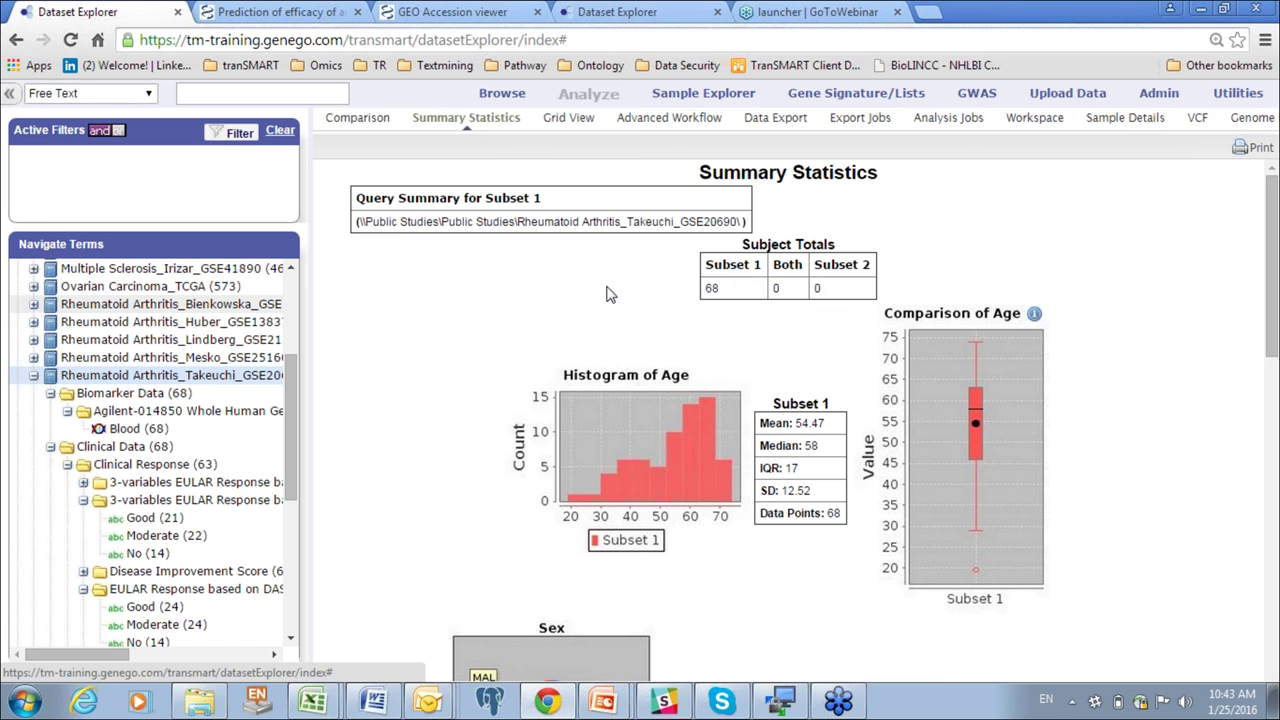
- Display the Takeuchi study's subjects in Grid View, review the rows and narrow the Subset column
click(565, 119)
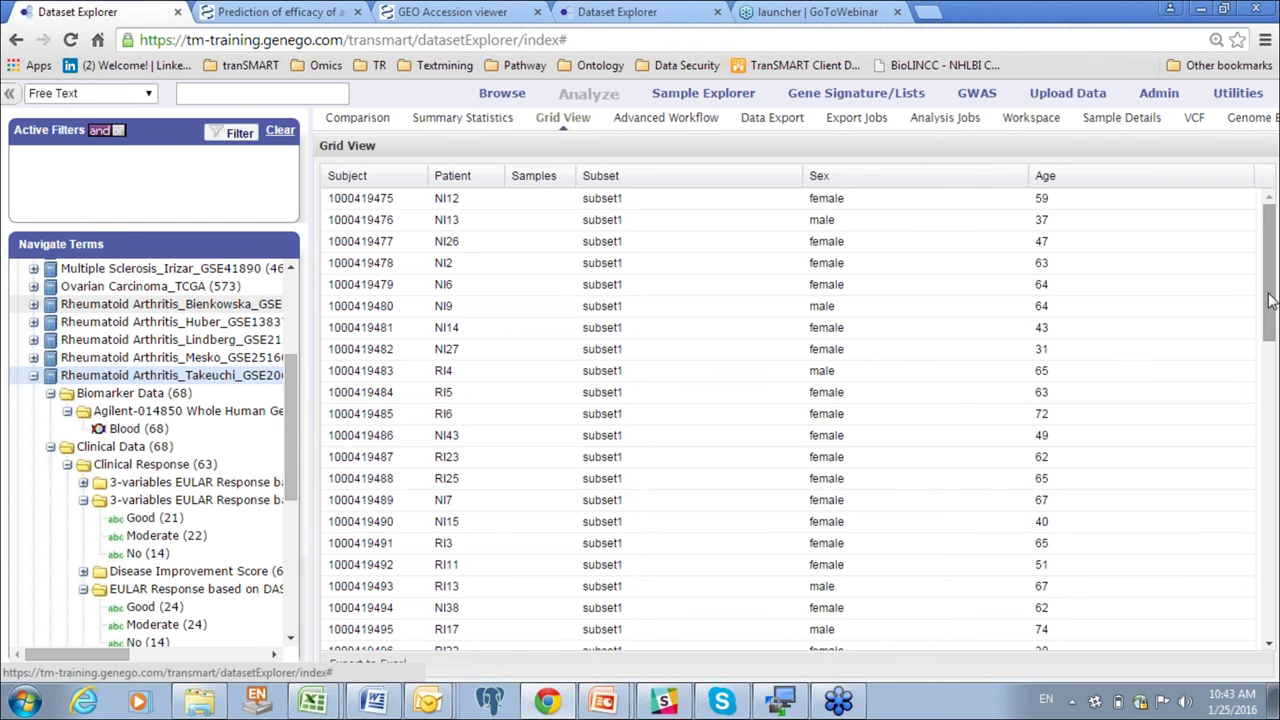
drag(1268, 294, 1268, 323)
scroll(1270, 323, down, 4)
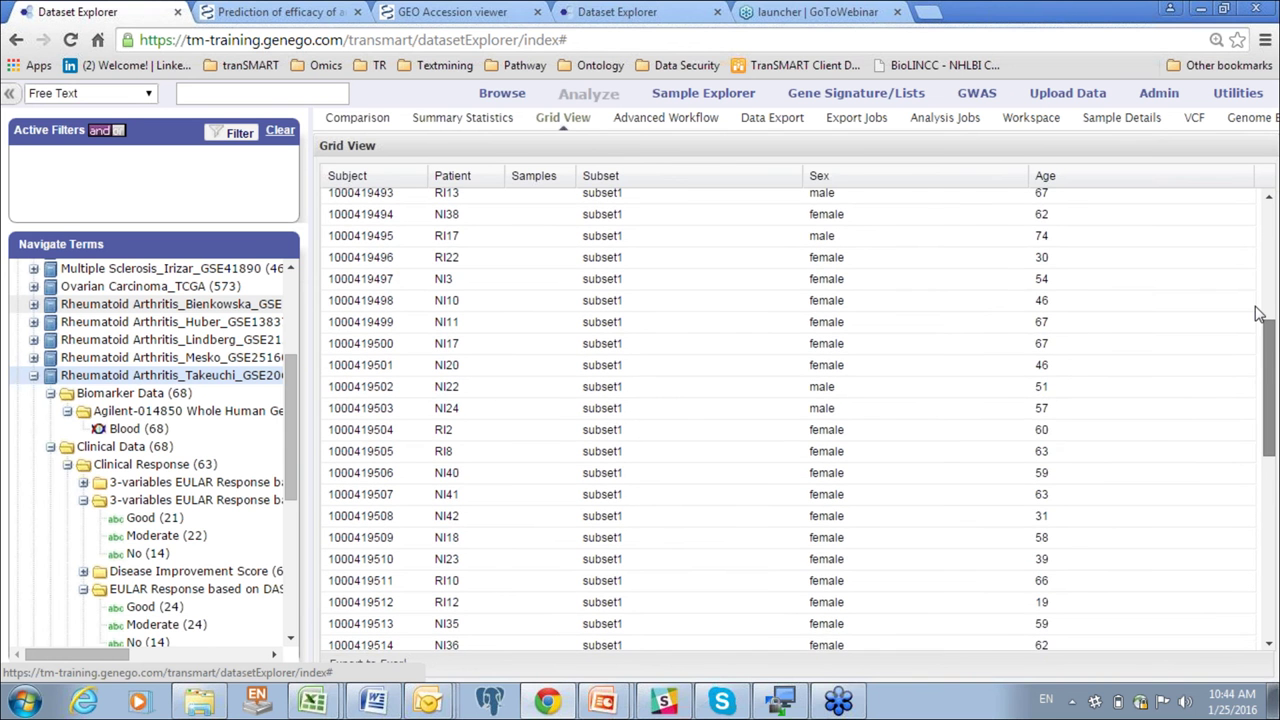
scroll(1258, 314, up, 4)
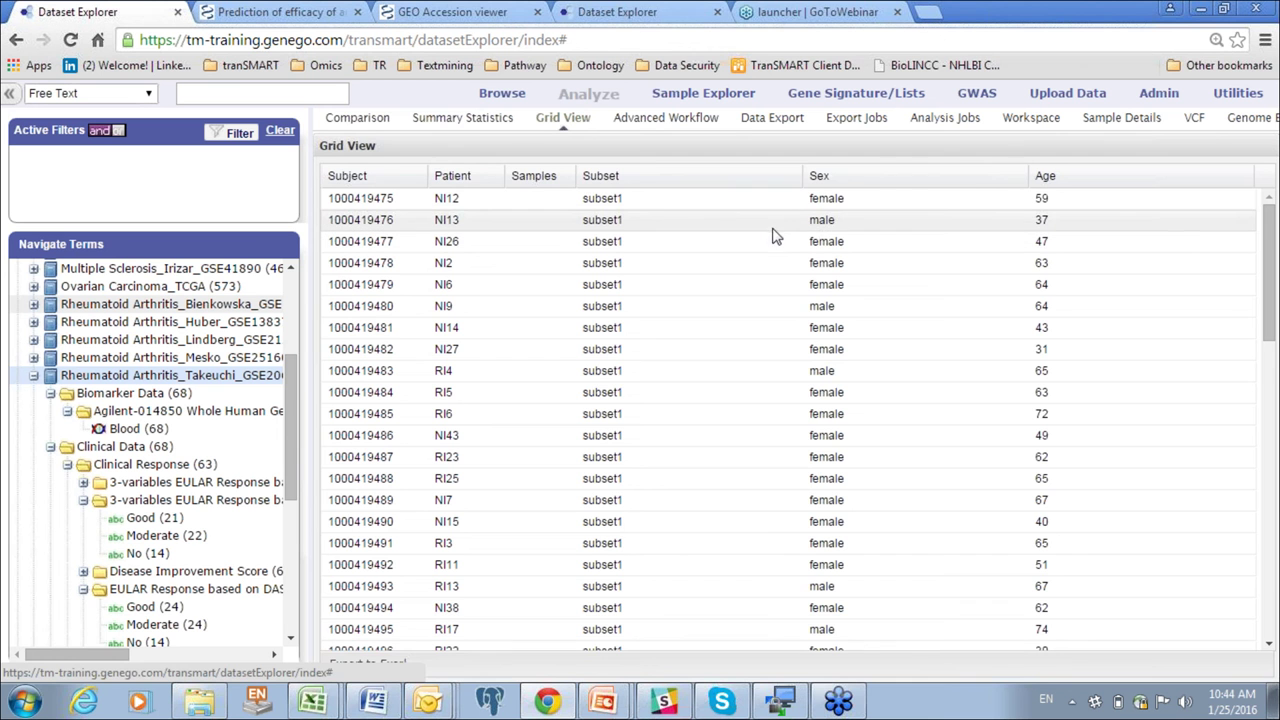
drag(806, 178, 740, 205)
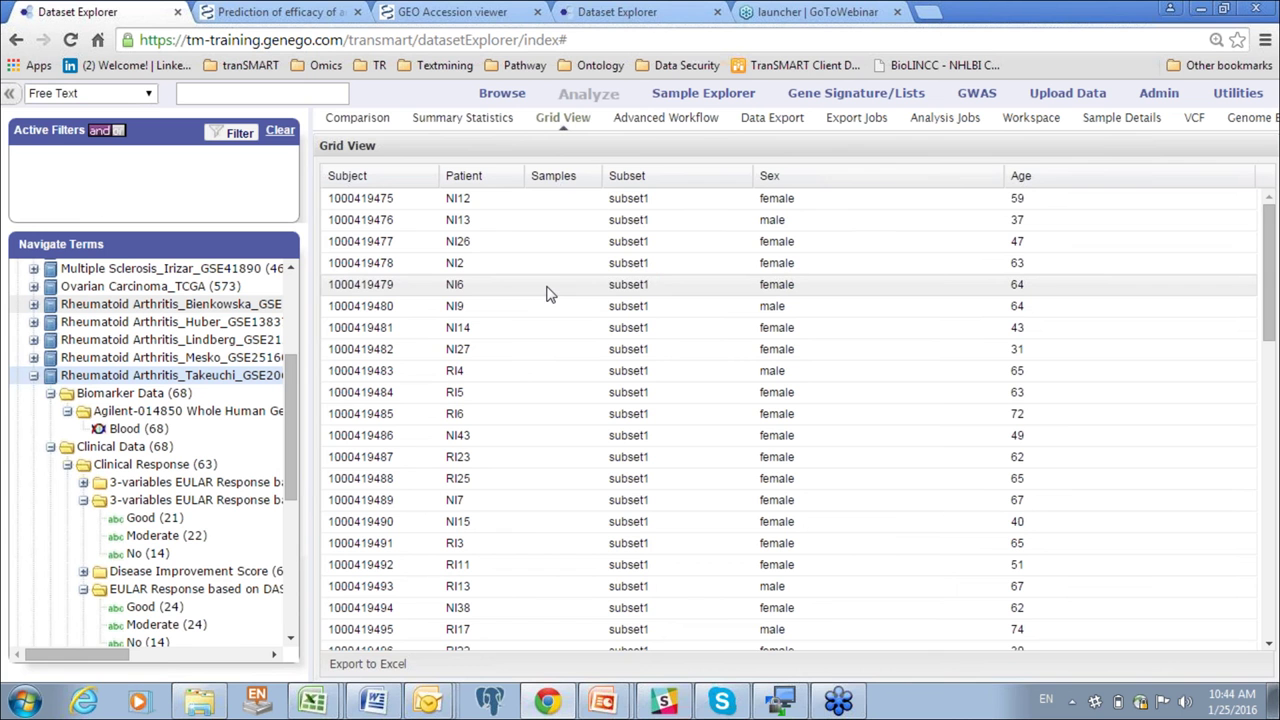
- Set up a Box Plot with ANOVA analysis in Advanced Workflow and reach the Takeuchi study's clinical data in the term tree
click(663, 120)
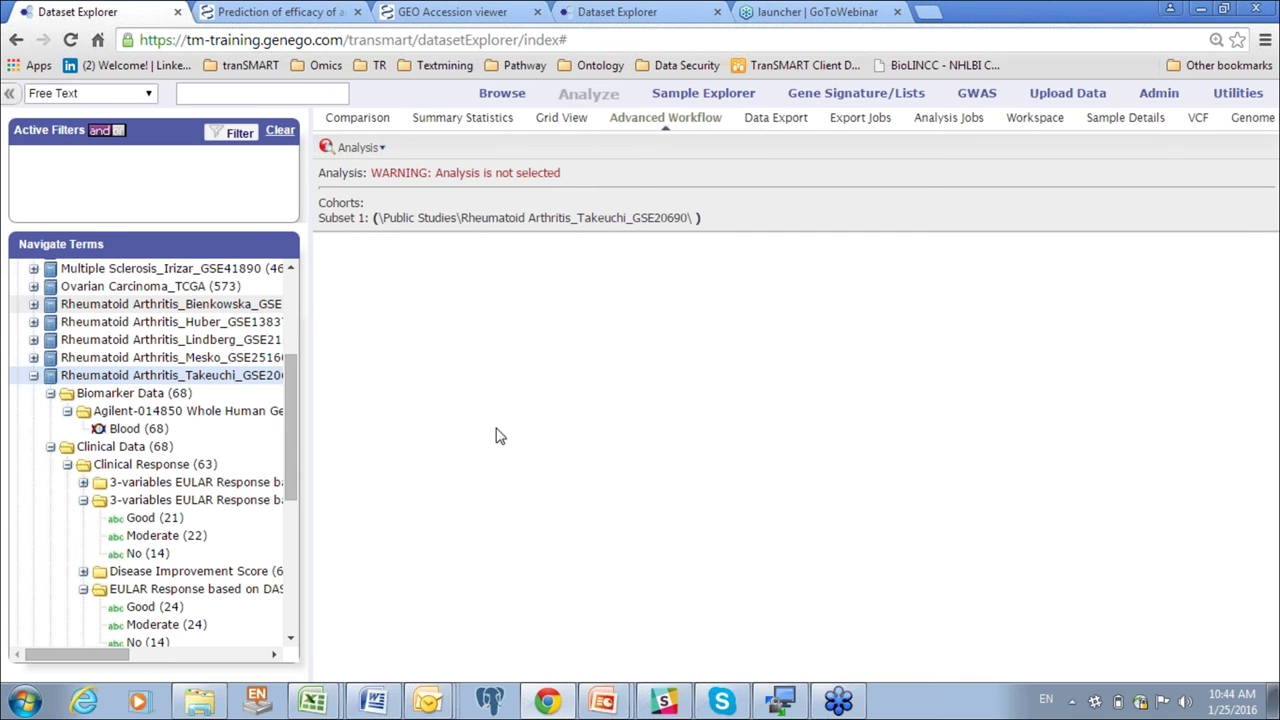
click(383, 150)
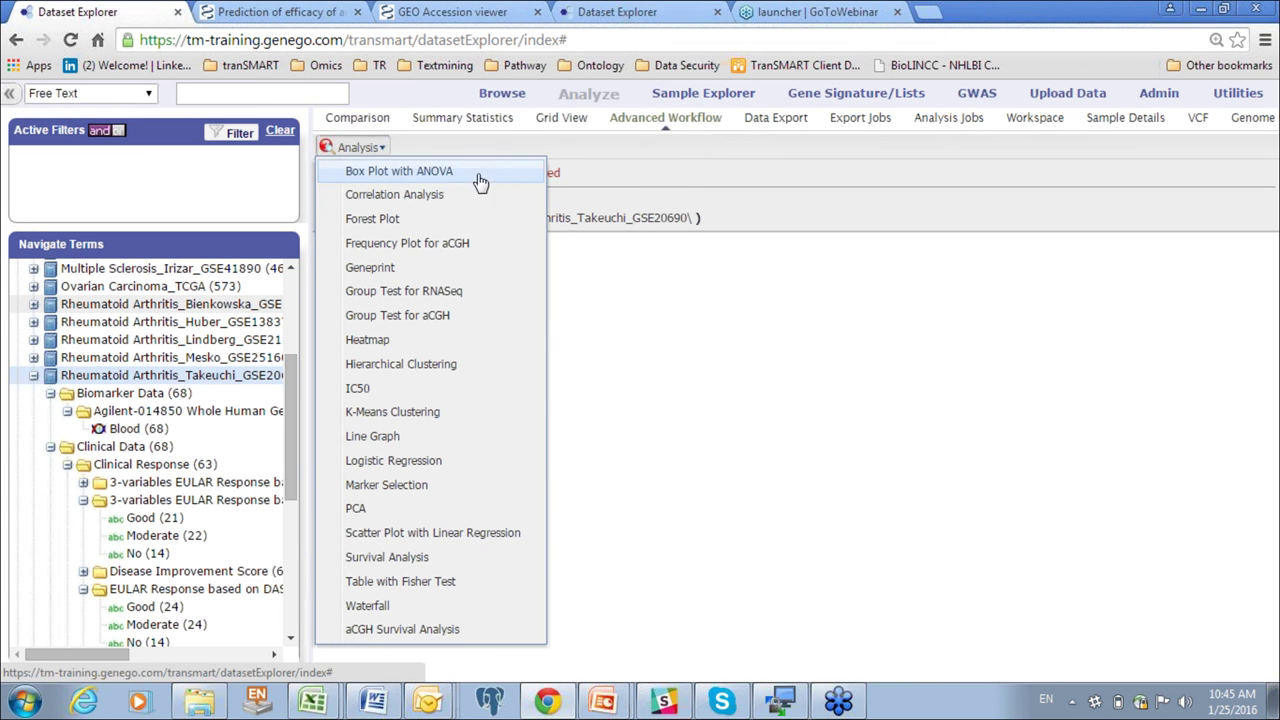
click(371, 176)
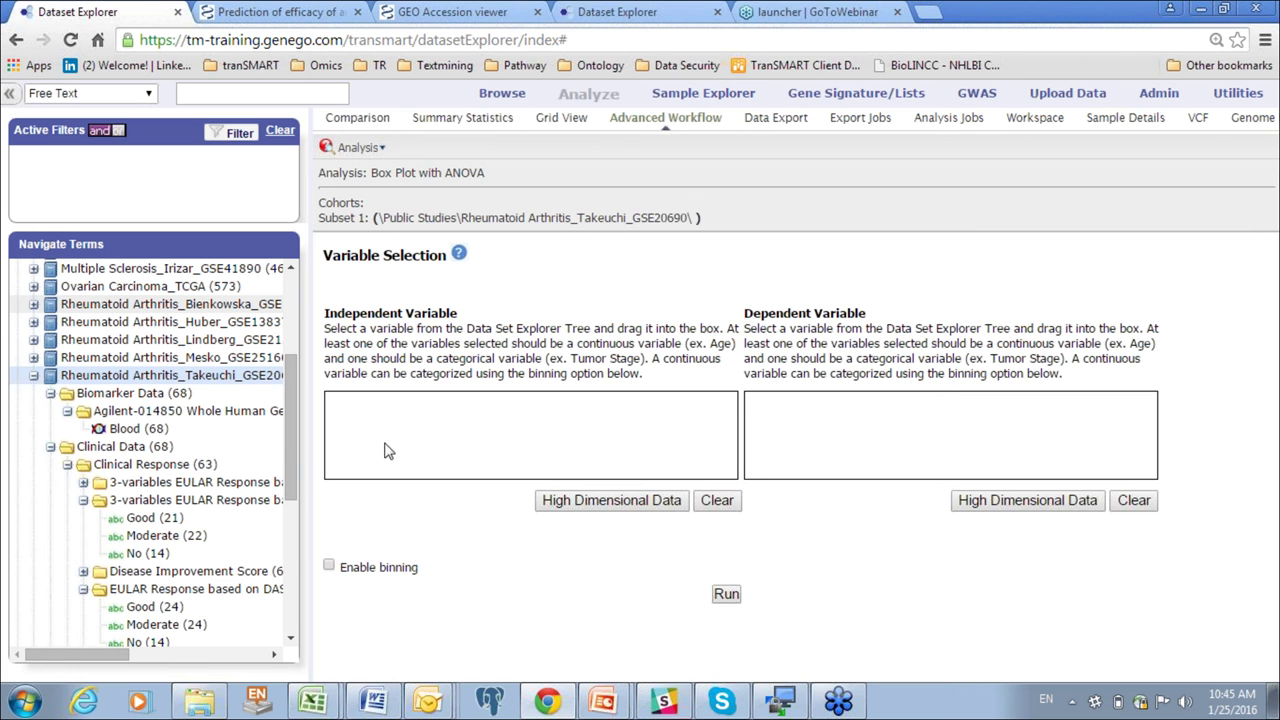
drag(287, 404, 398, 418)
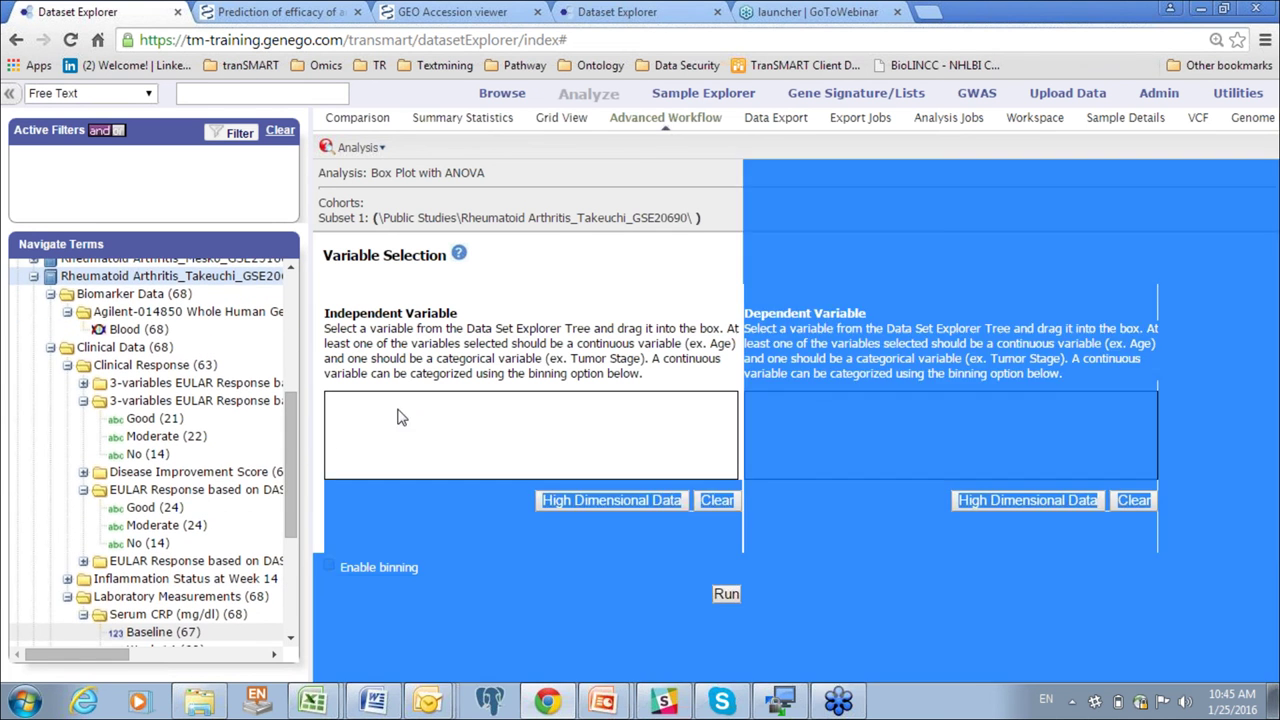
drag(478, 336, 545, 298)
click(543, 299)
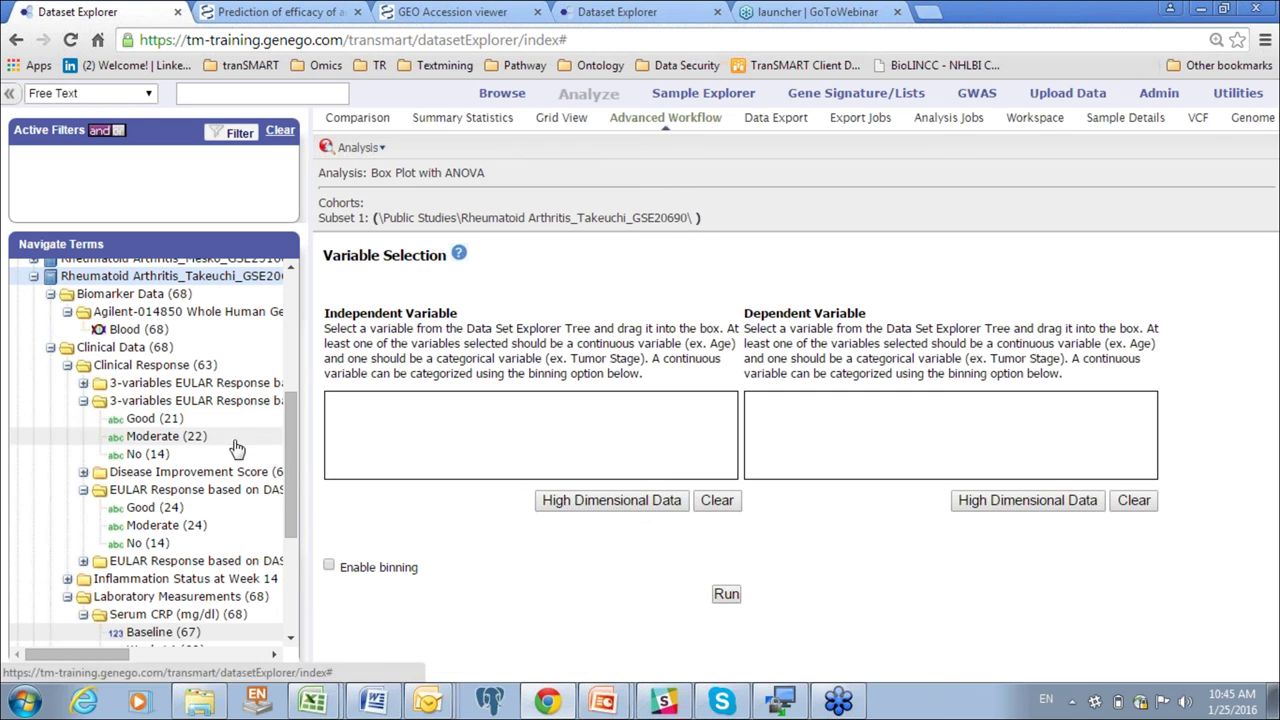
- Widen the term tree and assign the Good and No responses of 3-variables EULAR DAS28 (ESR) at Week 14 as dependent variable
drag(306, 466, 354, 466)
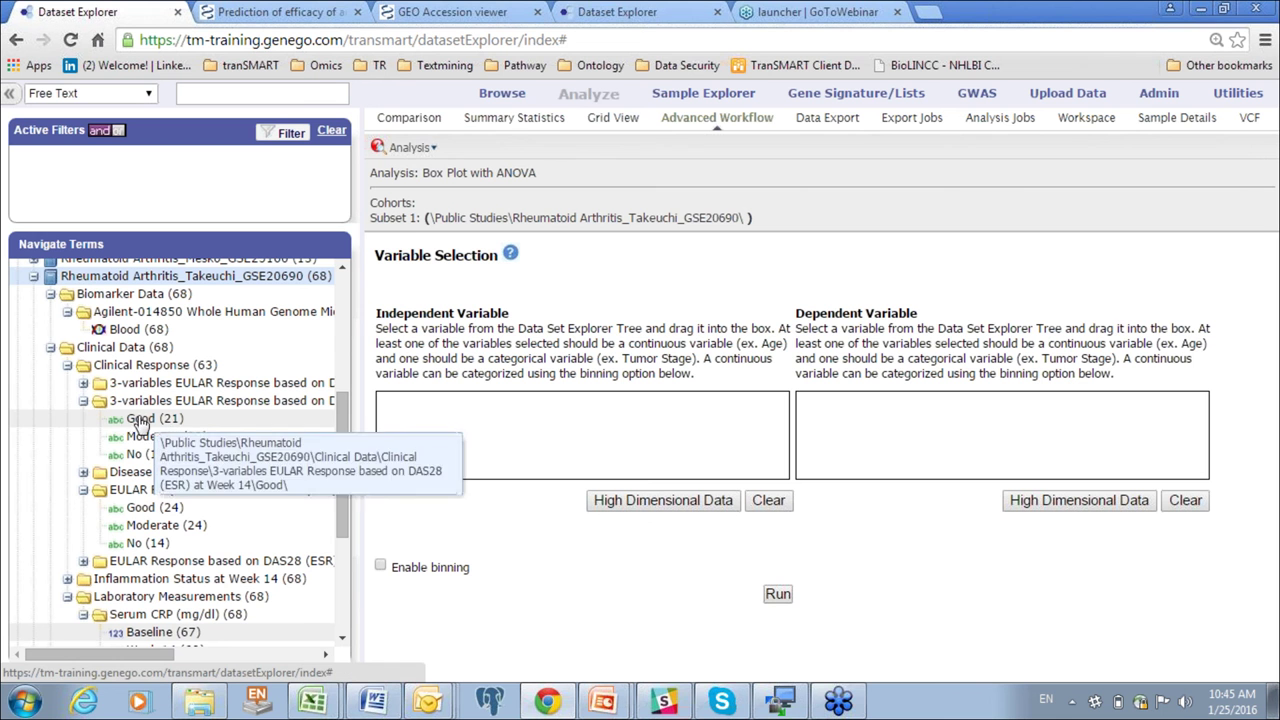
drag(140, 420, 840, 420)
drag(128, 453, 840, 443)
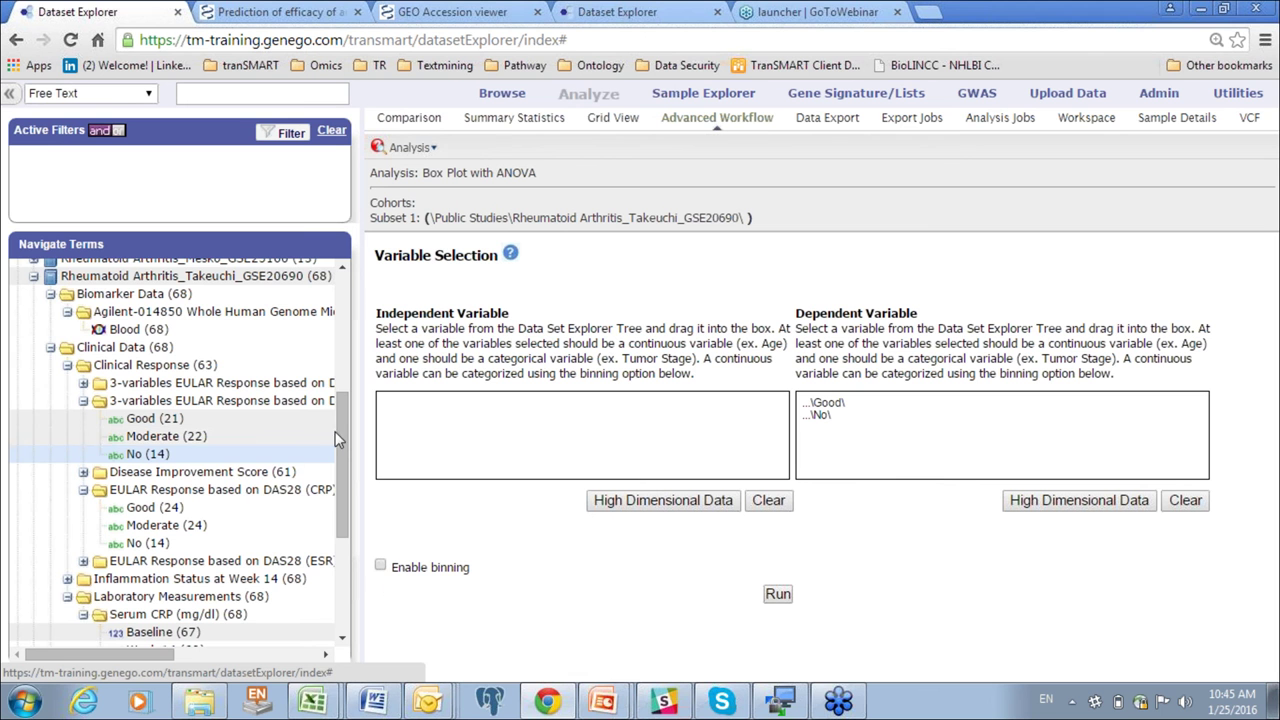
- Set Serum CRP Baseline as the independent variable and run the Box Plot with ANOVA
drag(339, 425, 338, 506)
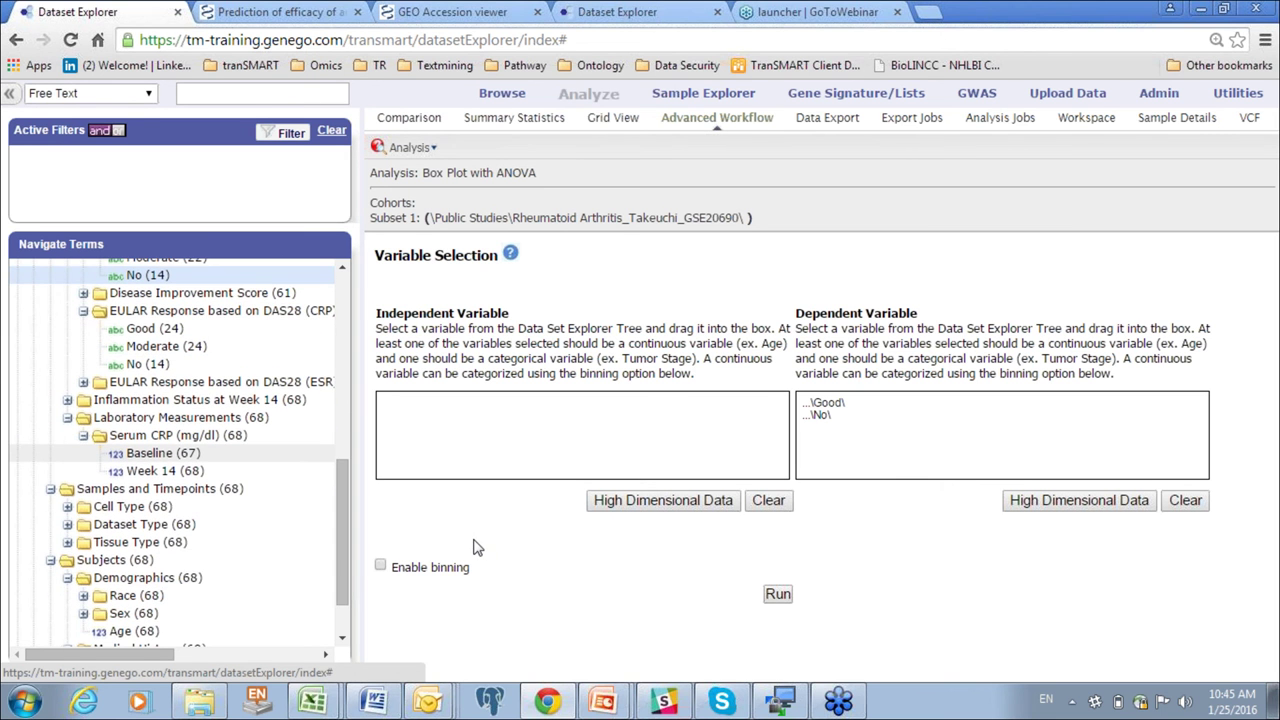
drag(160, 457, 440, 440)
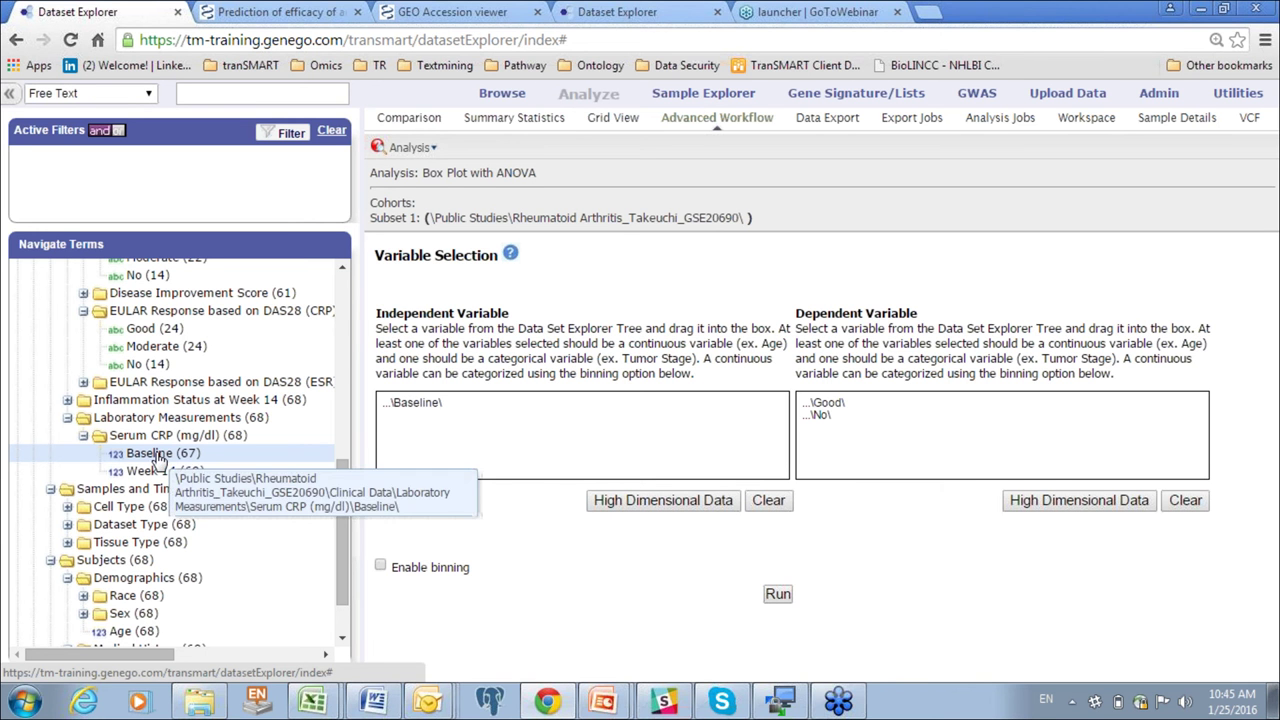
drag(157, 457, 418, 398)
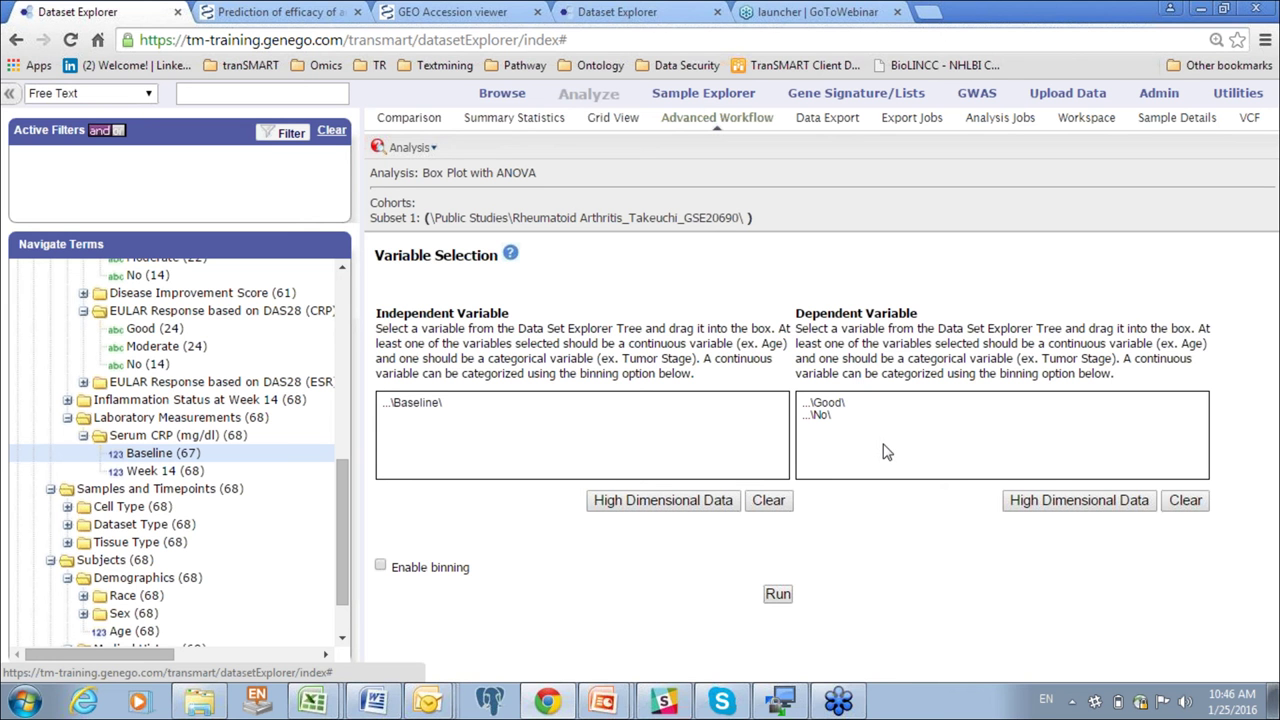
click(777, 595)
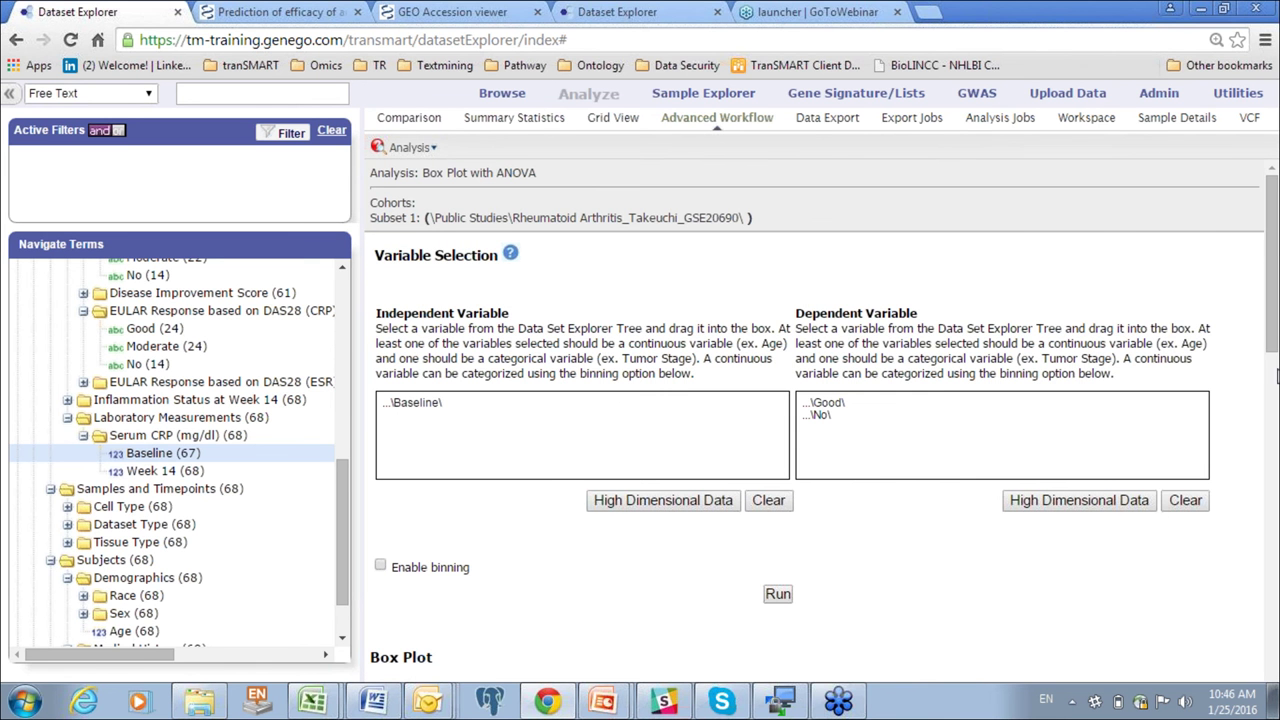
- Examine the box plot and ANOVA results comparing baseline serum CRP between Good and No responders
drag(1269, 243, 1269, 426)
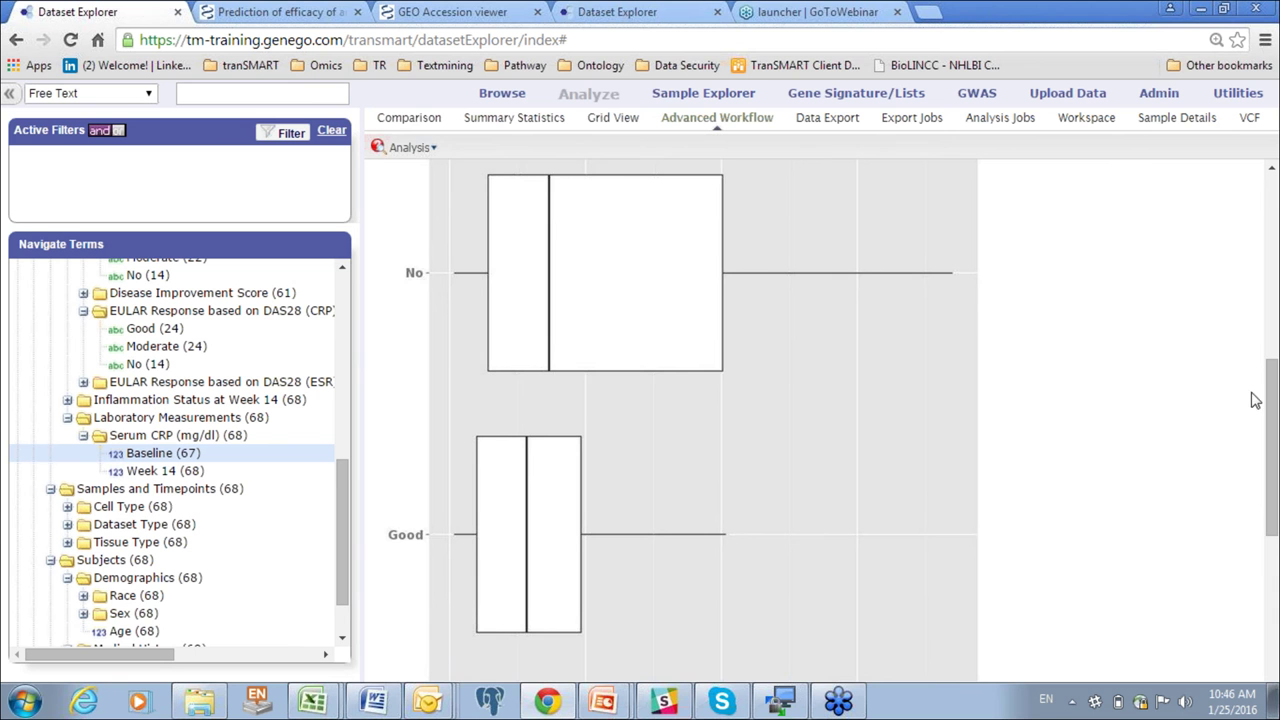
drag(1275, 385, 1275, 516)
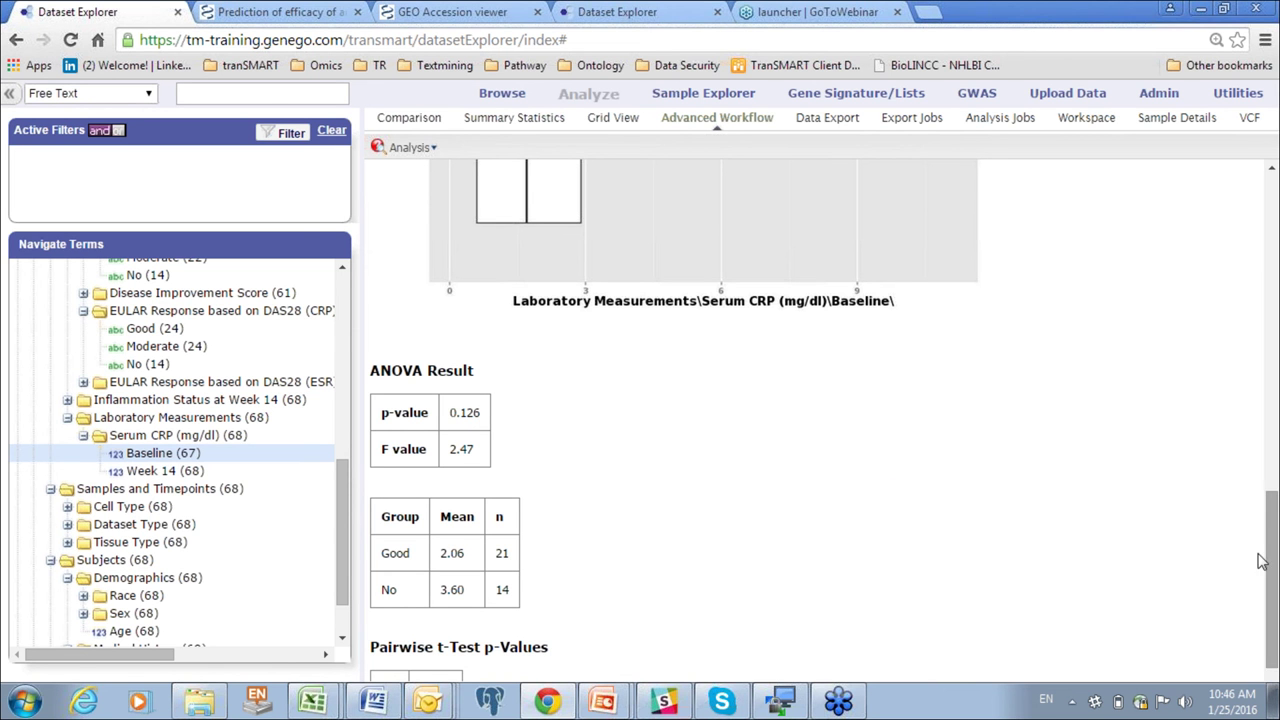
drag(1263, 562, 1263, 500)
scroll(1255, 457, up, 6)
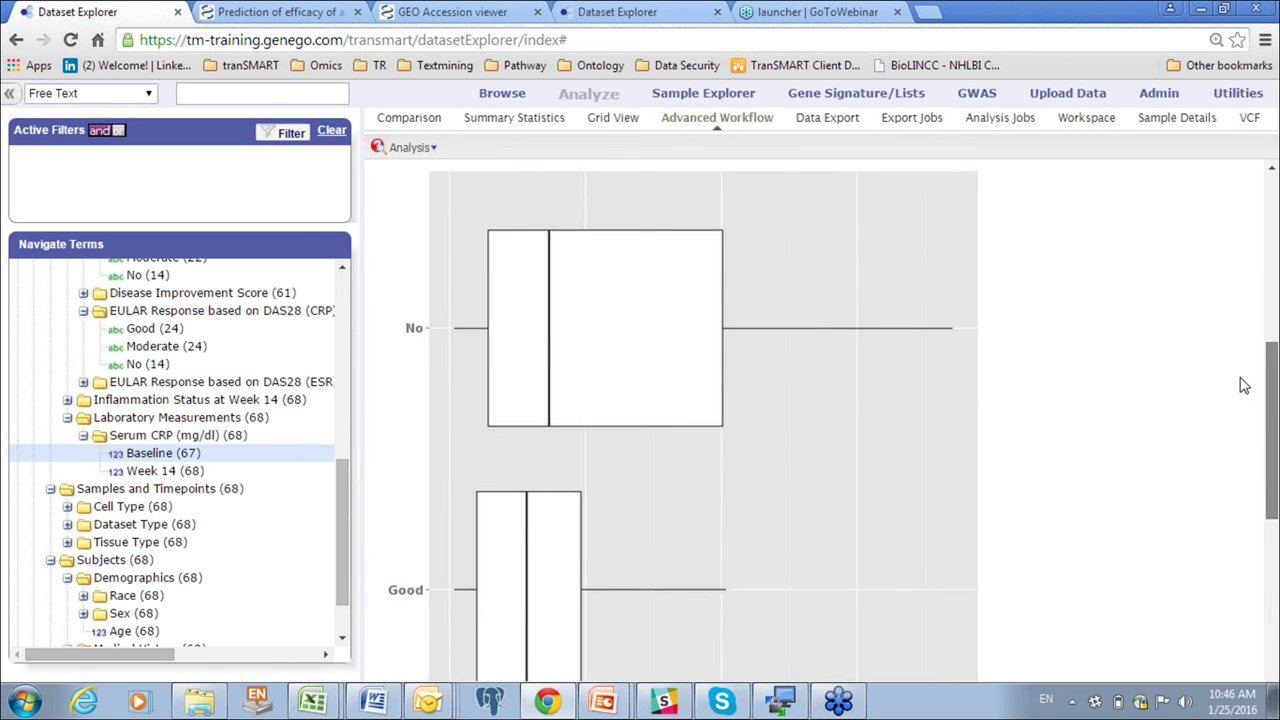
scroll(1236, 285, up, 1)
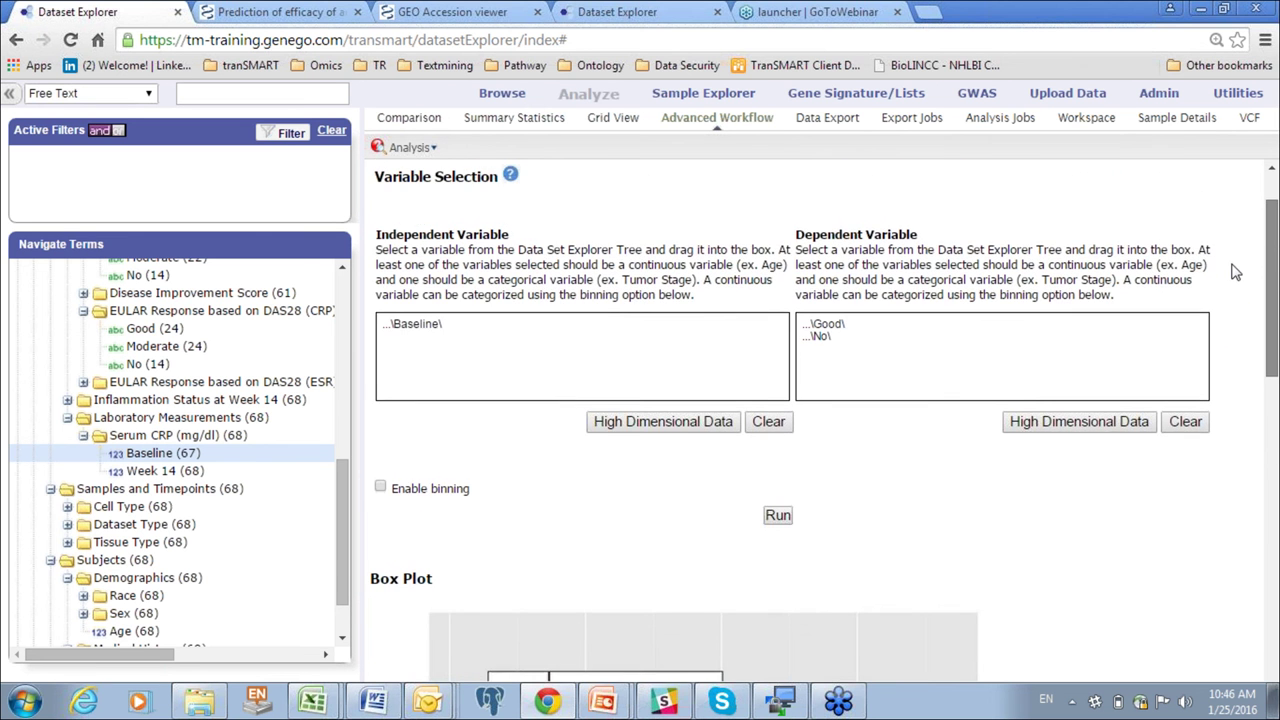
- Replace the independent variable with Serum CRP Week 14 and rerun the analysis
click(769, 440)
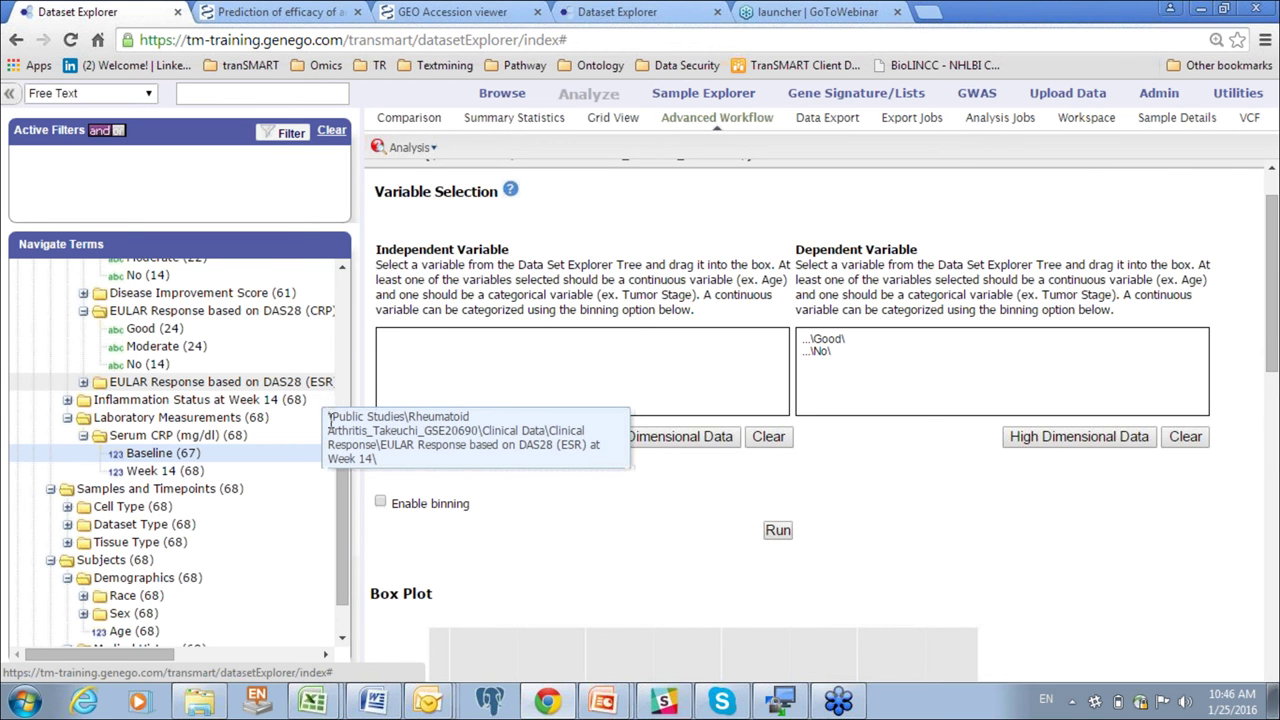
drag(343, 478, 343, 517)
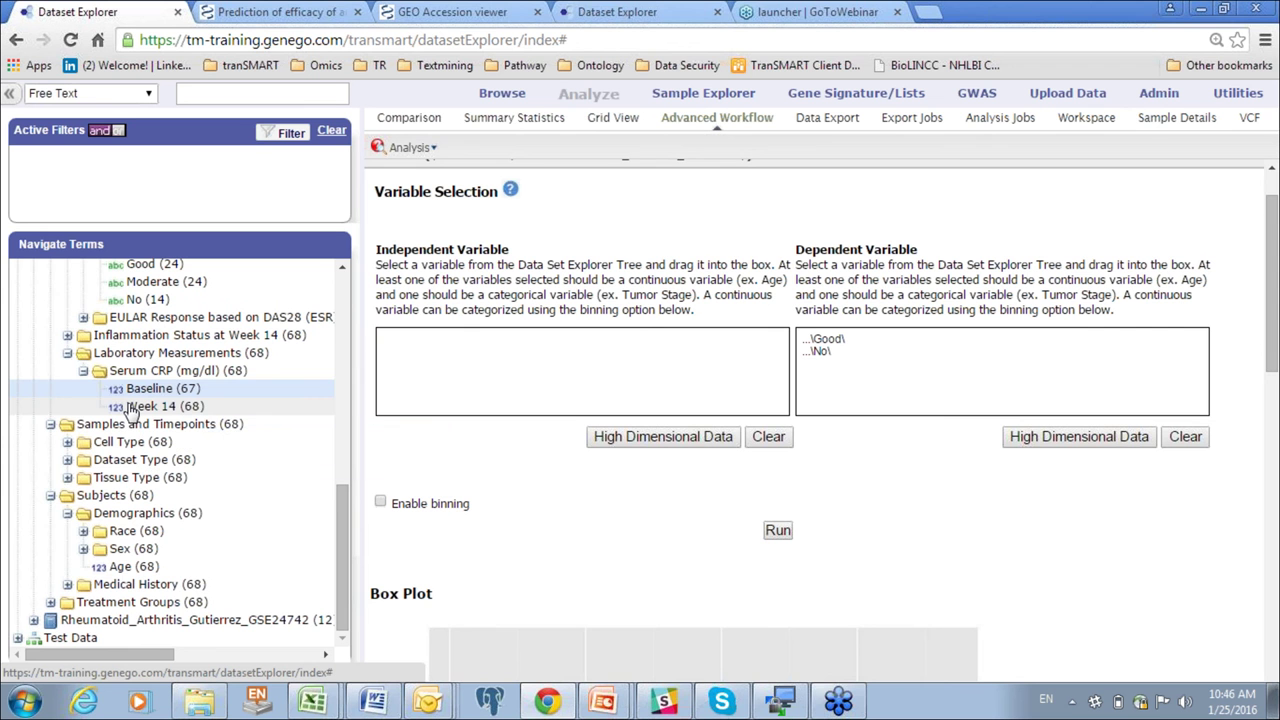
drag(130, 408, 427, 350)
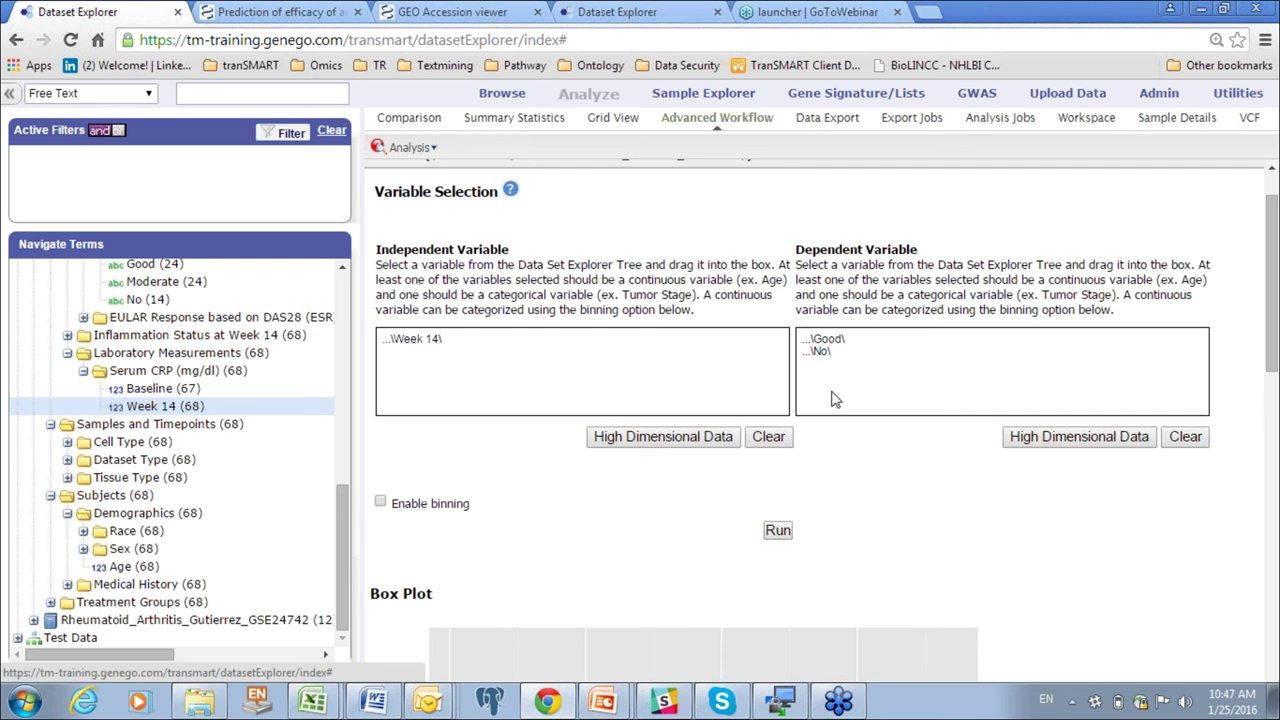
click(777, 531)
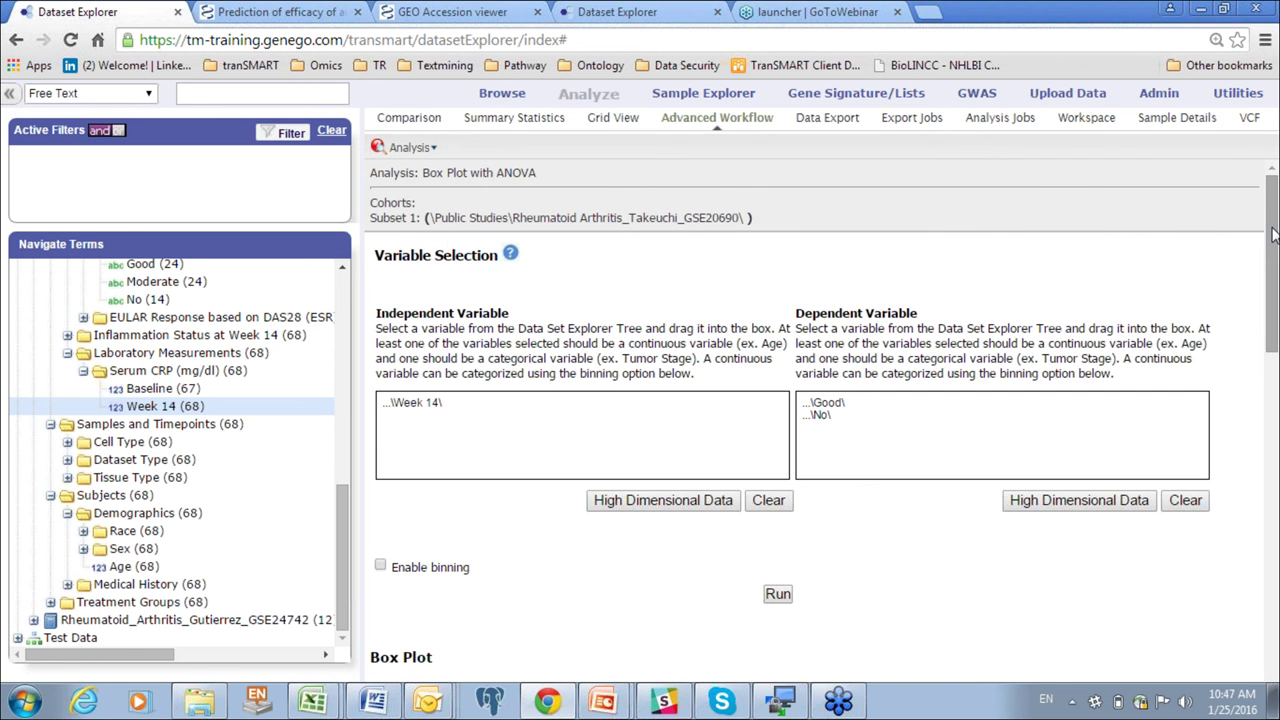
- Examine the Week 14 serum CRP box plot and its ANOVA results
drag(1272, 233, 1272, 435)
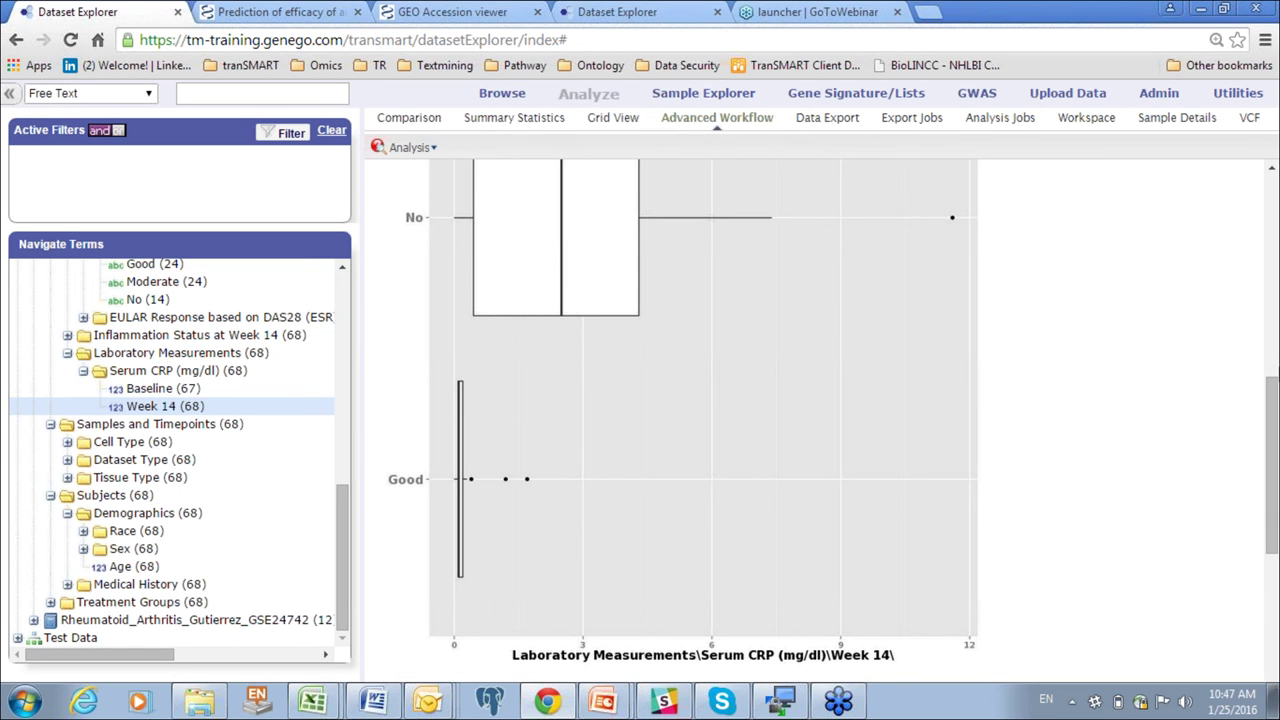
scroll(1273, 435, down, 4)
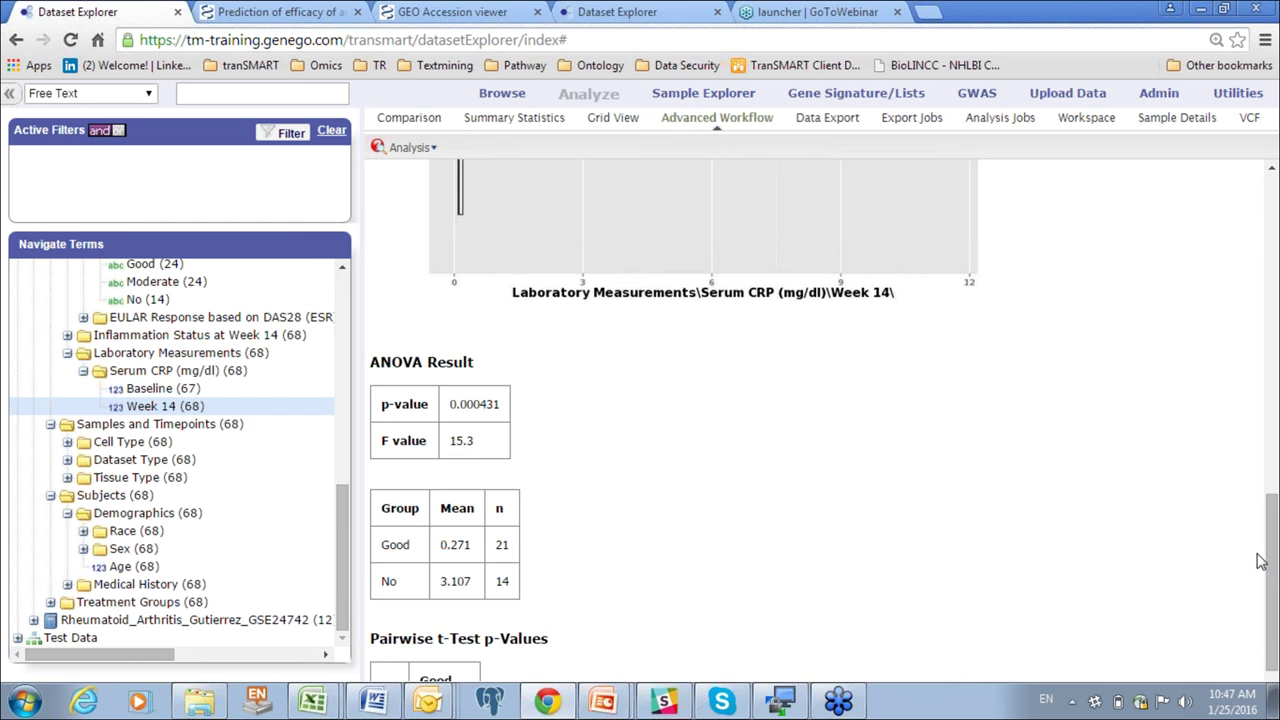
drag(1276, 563, 1234, 265)
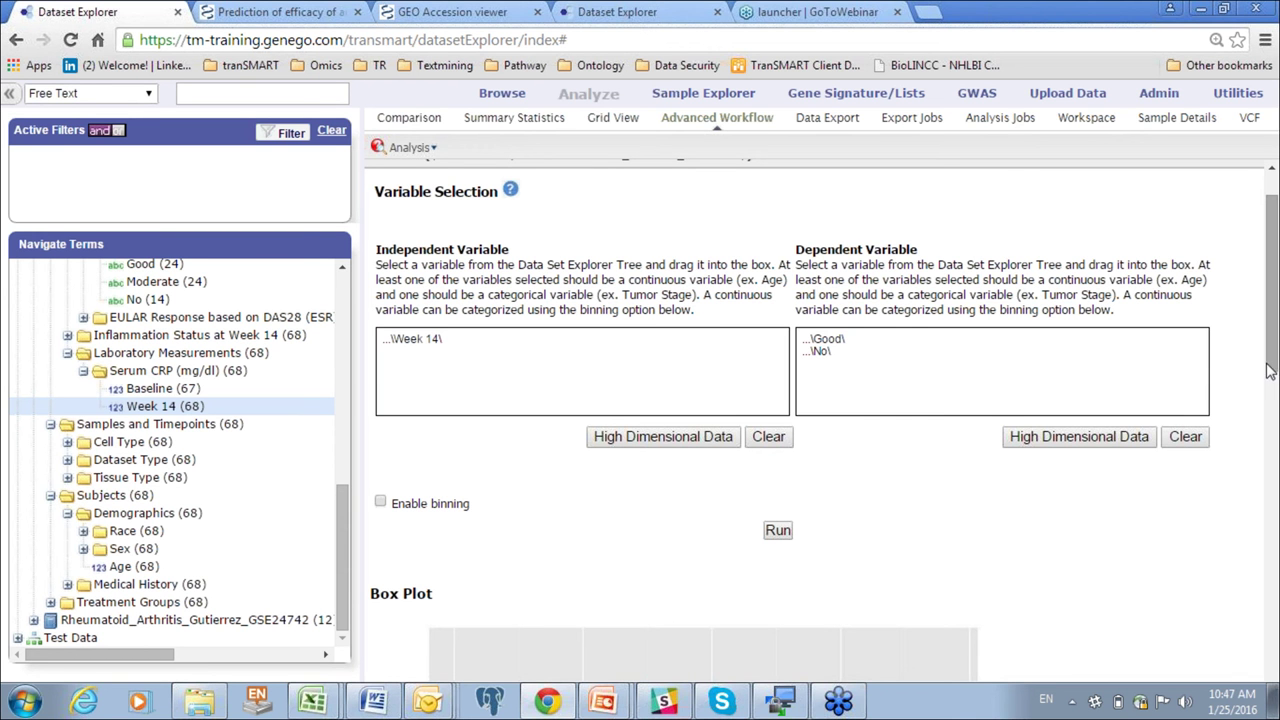
- Clear both variables and assign Serum CRP Week 14 as the dependent variable
drag(1272, 366, 1272, 352)
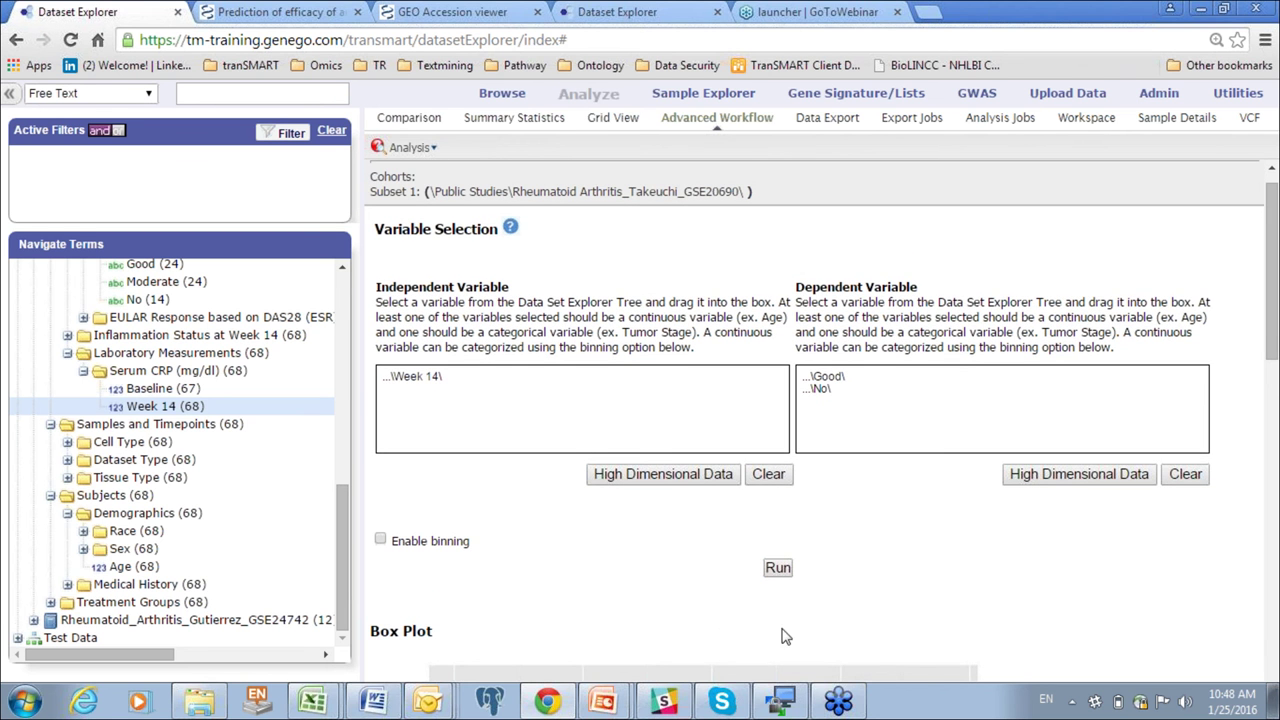
click(768, 476)
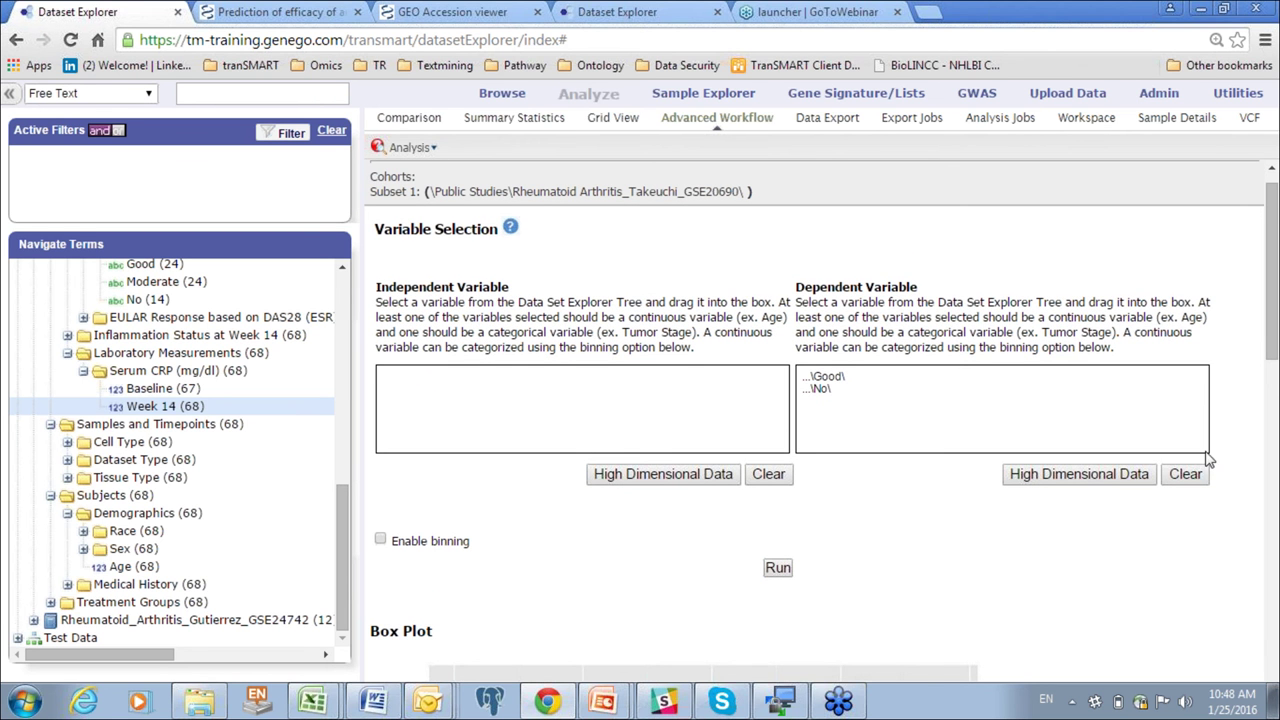
click(1187, 476)
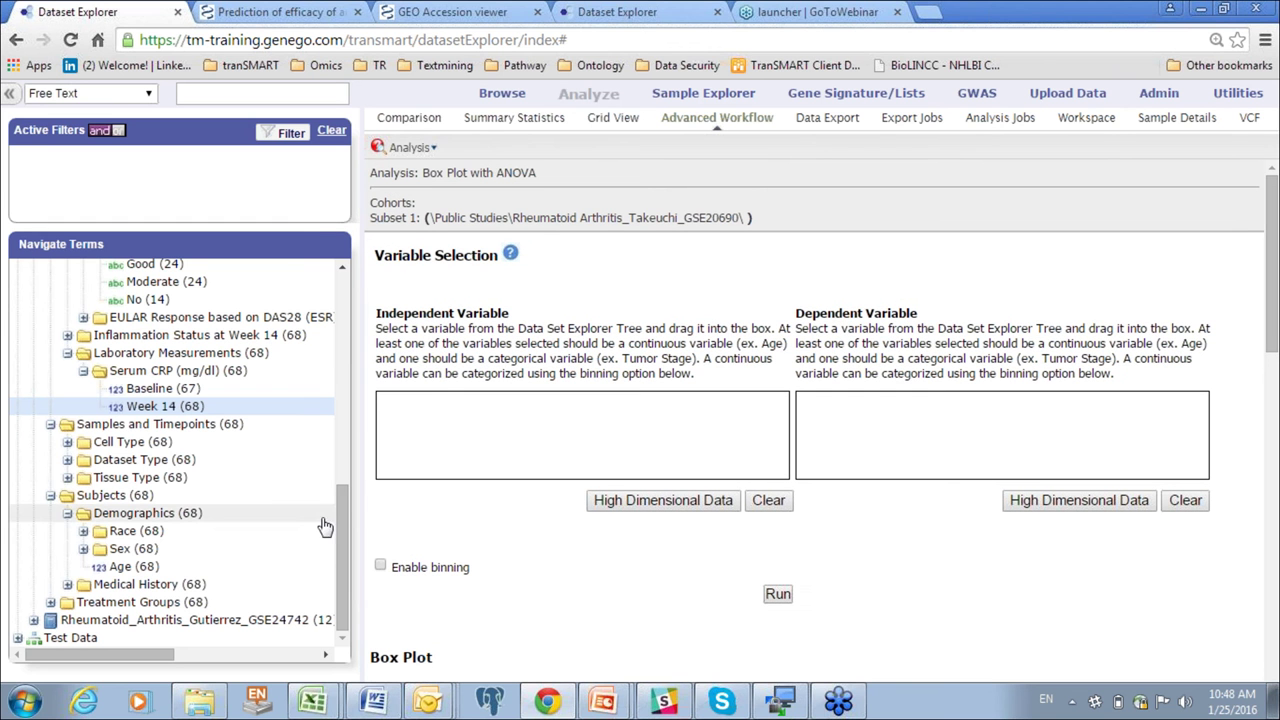
drag(146, 414, 866, 447)
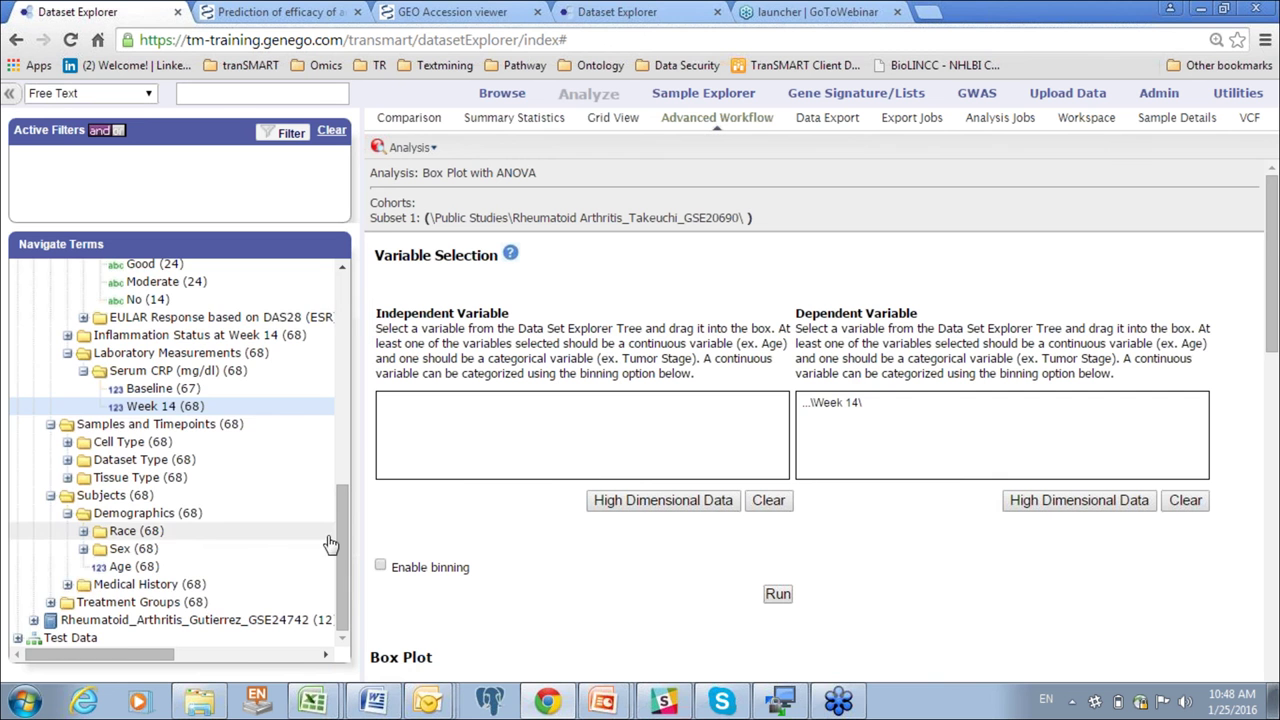
- Assign the 3-variables EULAR Good and No responses as the independent variable, then run the analysis and view its box plot
drag(341, 536, 338, 461)
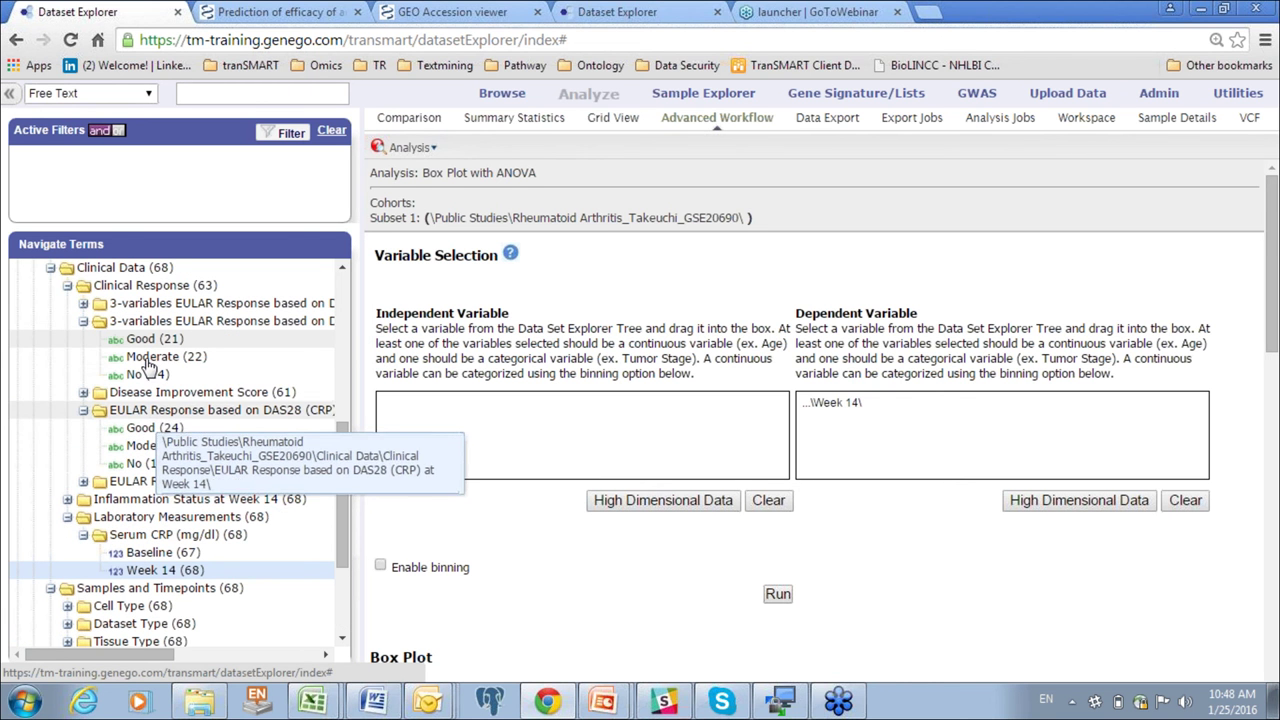
drag(150, 339, 444, 410)
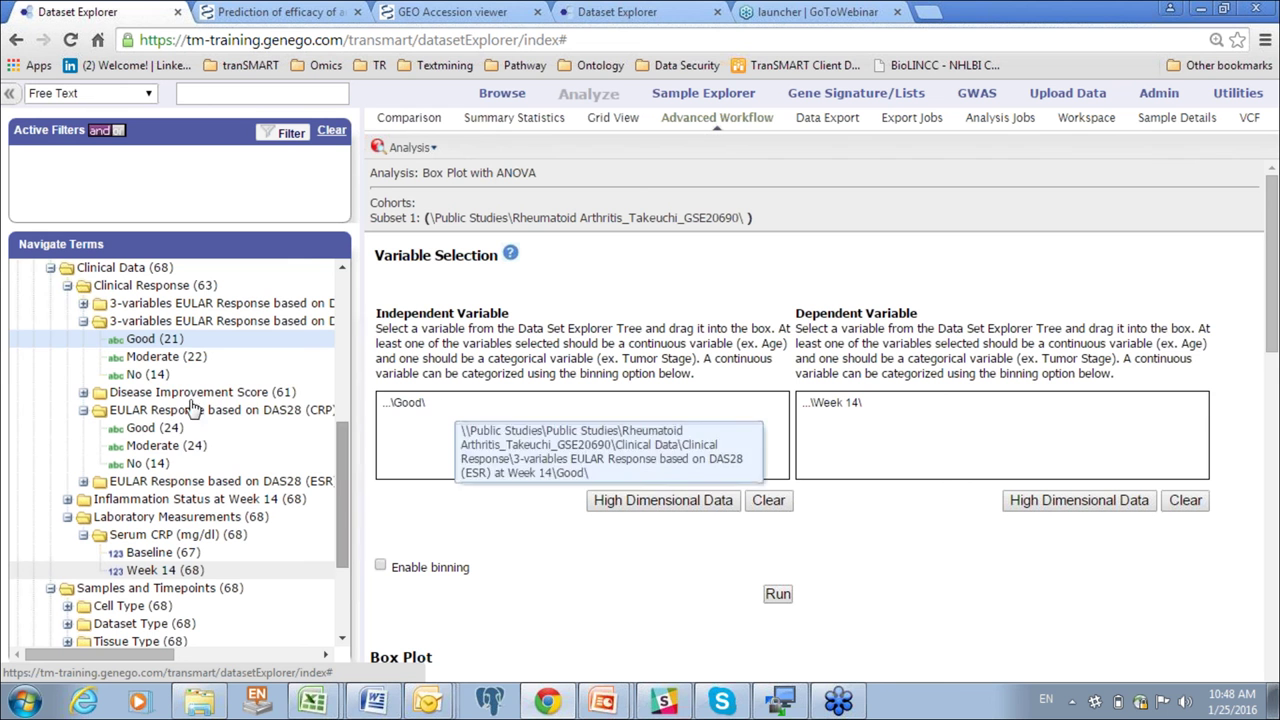
drag(147, 376, 420, 430)
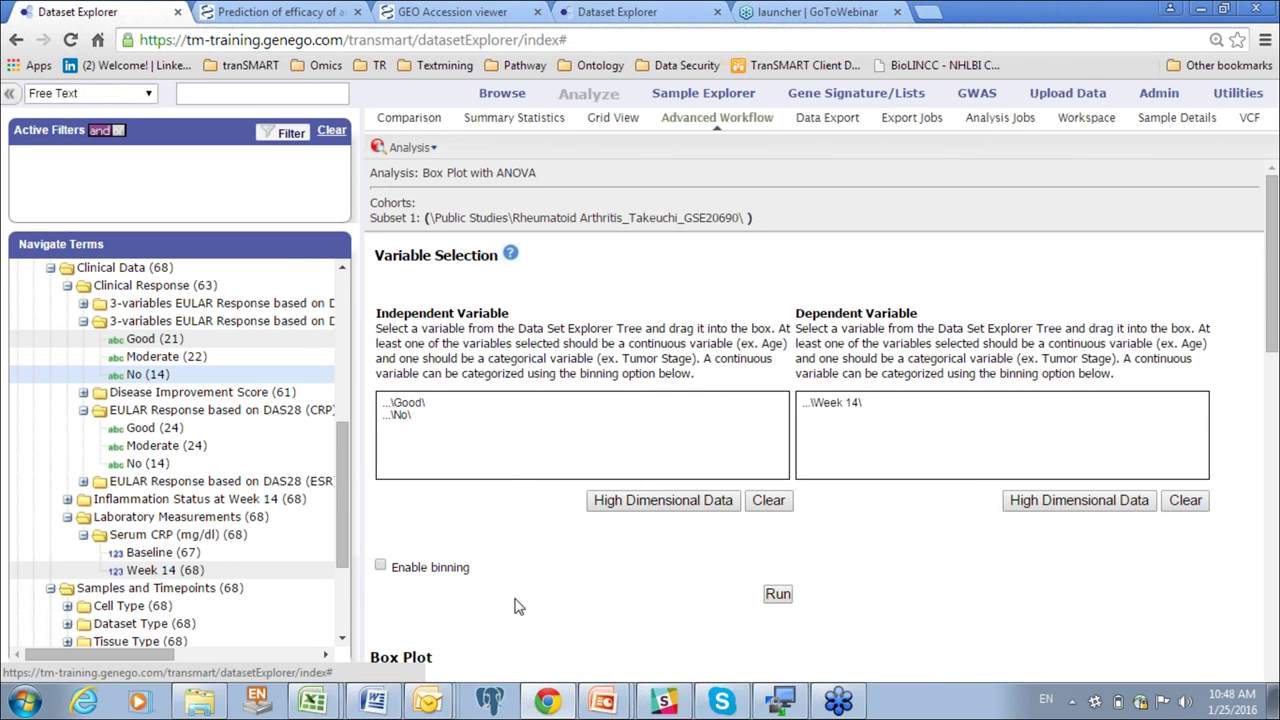
click(777, 594)
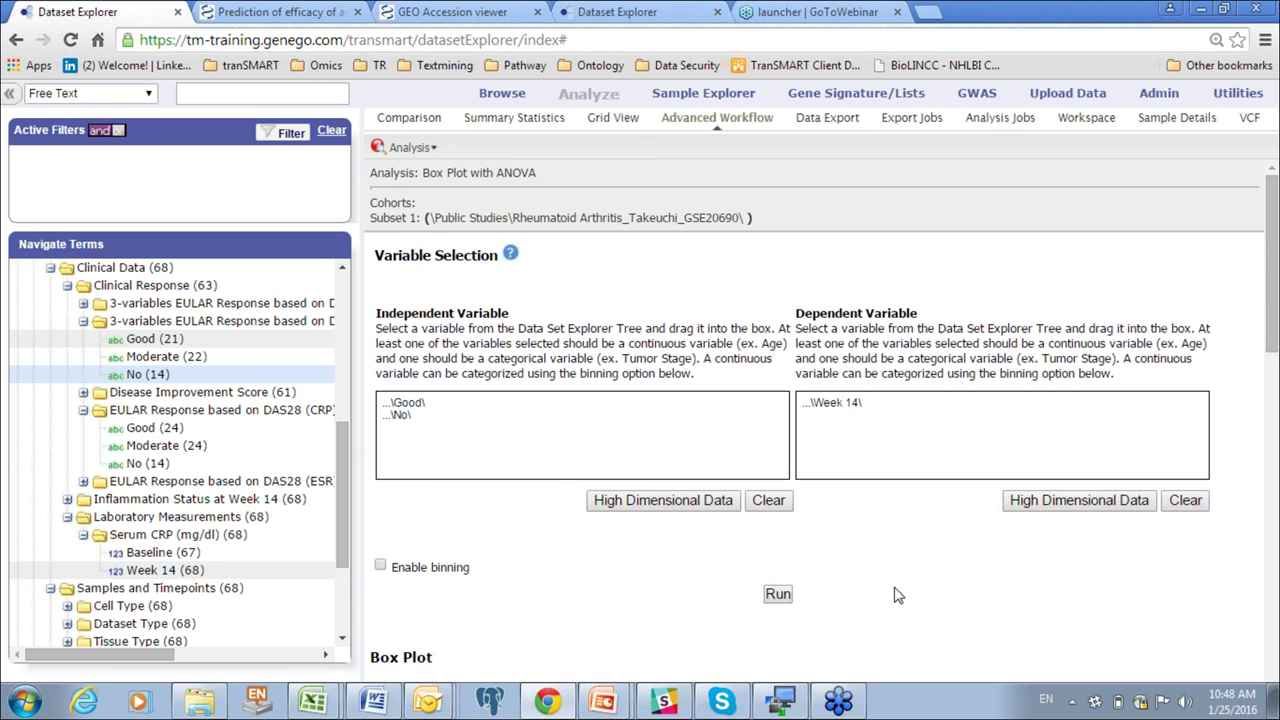
drag(1273, 290, 1275, 500)
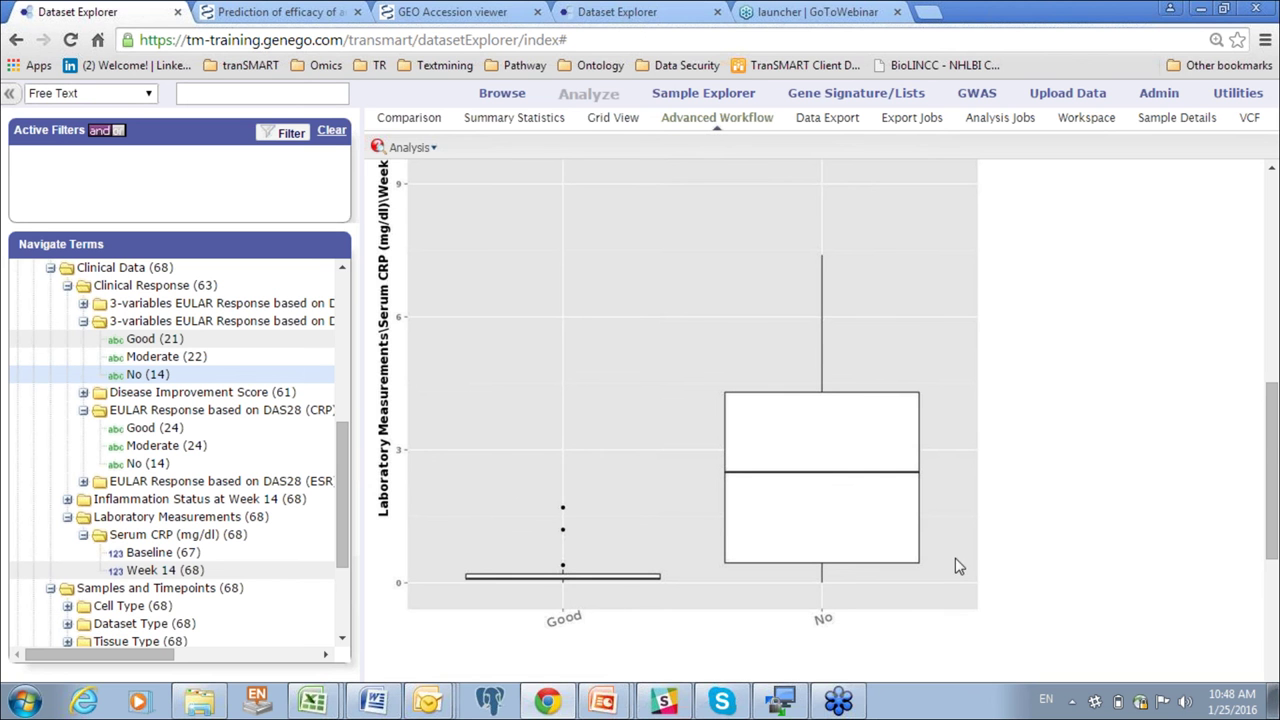
scroll(1274, 453, up, 6)
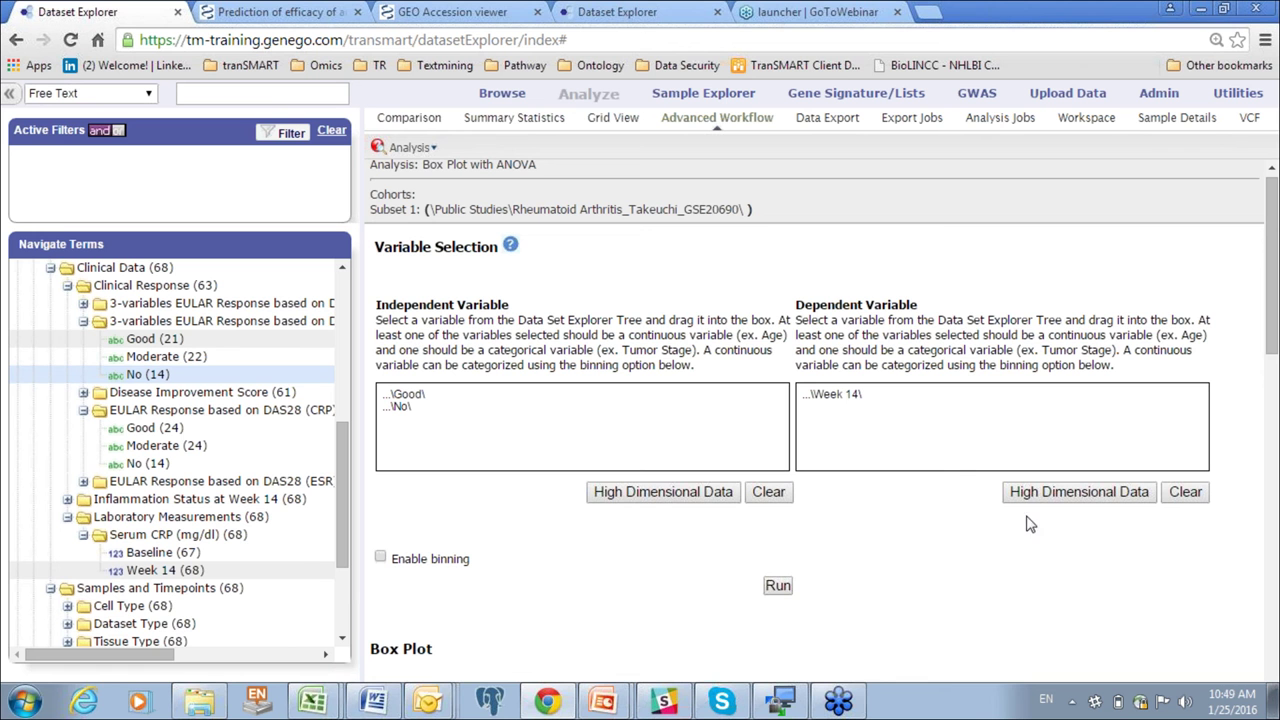
- Replace the dependent variable with Age from the study's Demographics and rerun the analysis
click(1186, 494)
drag(1273, 287, 1272, 318)
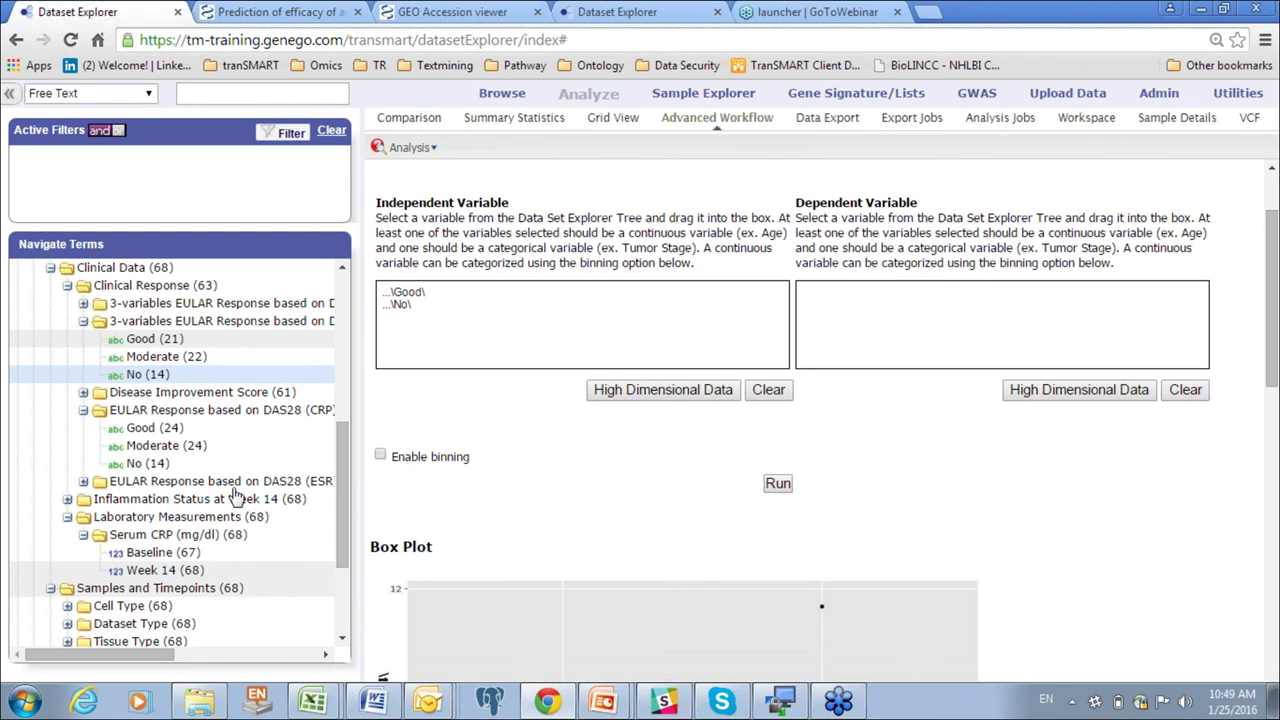
drag(338, 456, 345, 541)
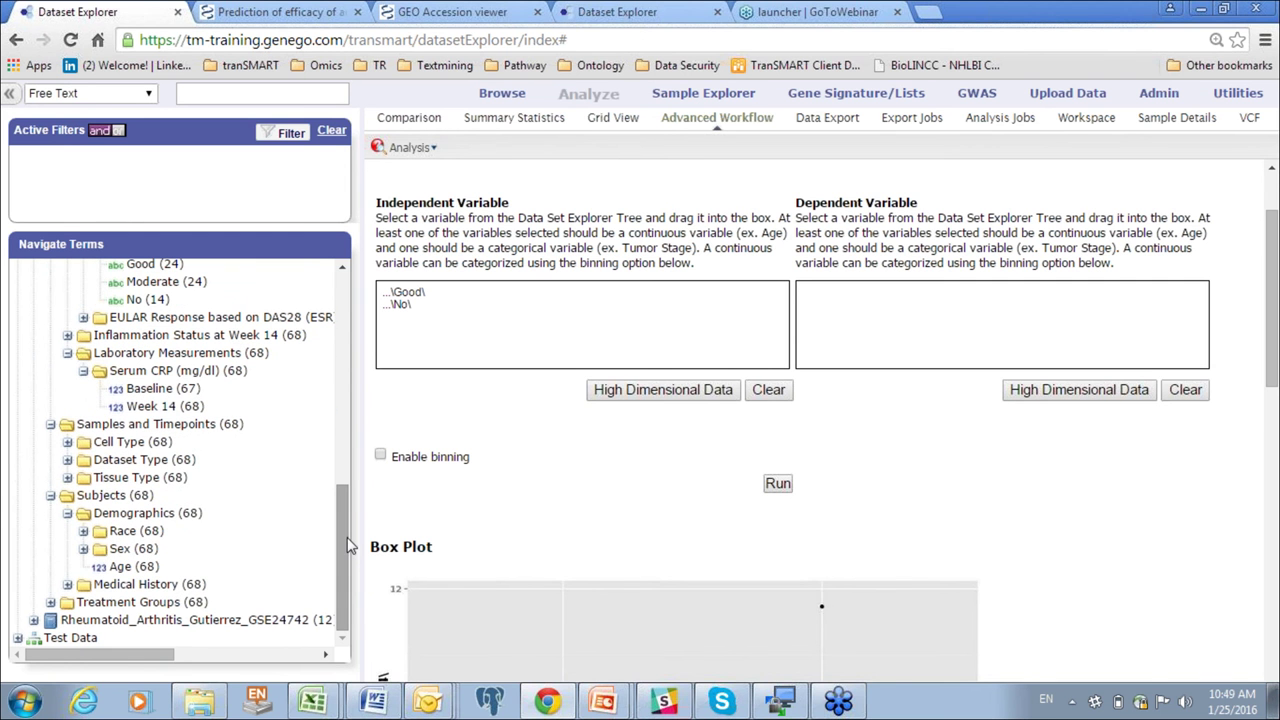
drag(115, 567, 890, 362)
drag(1272, 323, 1228, 300)
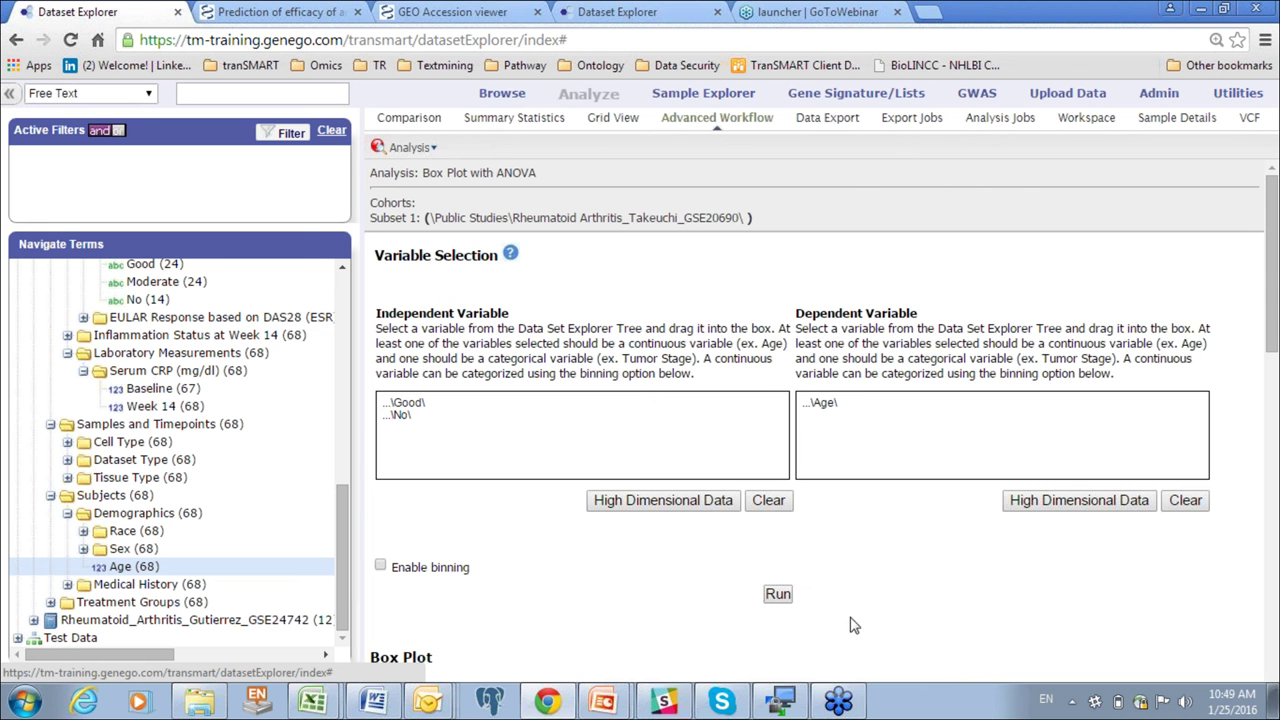
click(778, 594)
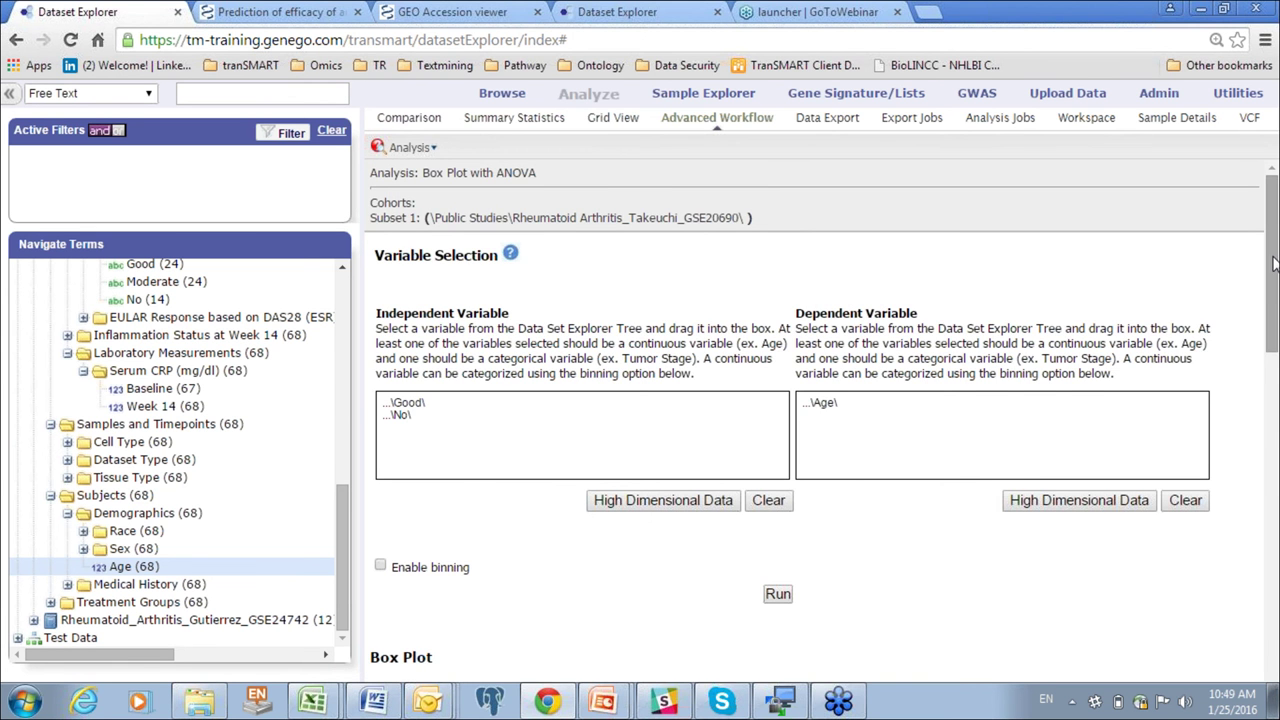
- Examine the box plot and ANOVA results comparing age between Good and No responders
drag(1274, 263, 1260, 453)
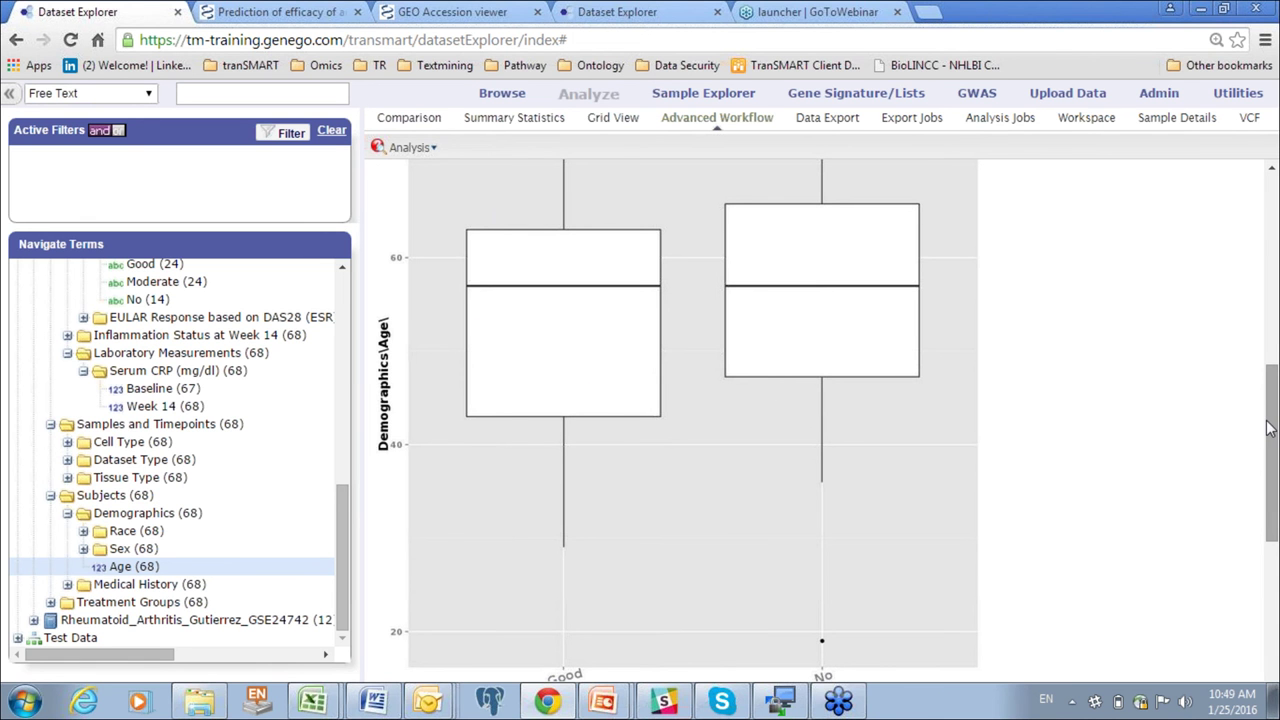
scroll(1272, 422, up, 1)
scroll(1272, 422, down, 4)
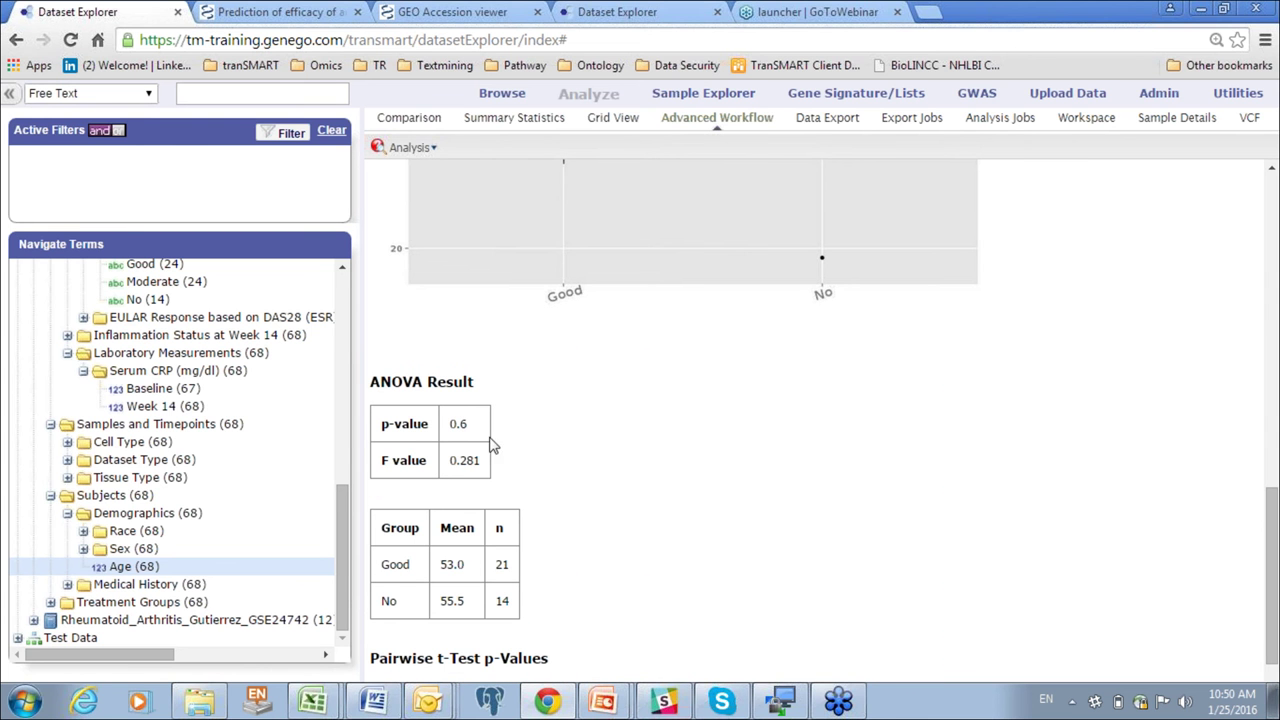
scroll(1262, 470, up, 3)
scroll(1245, 300, up, 5)
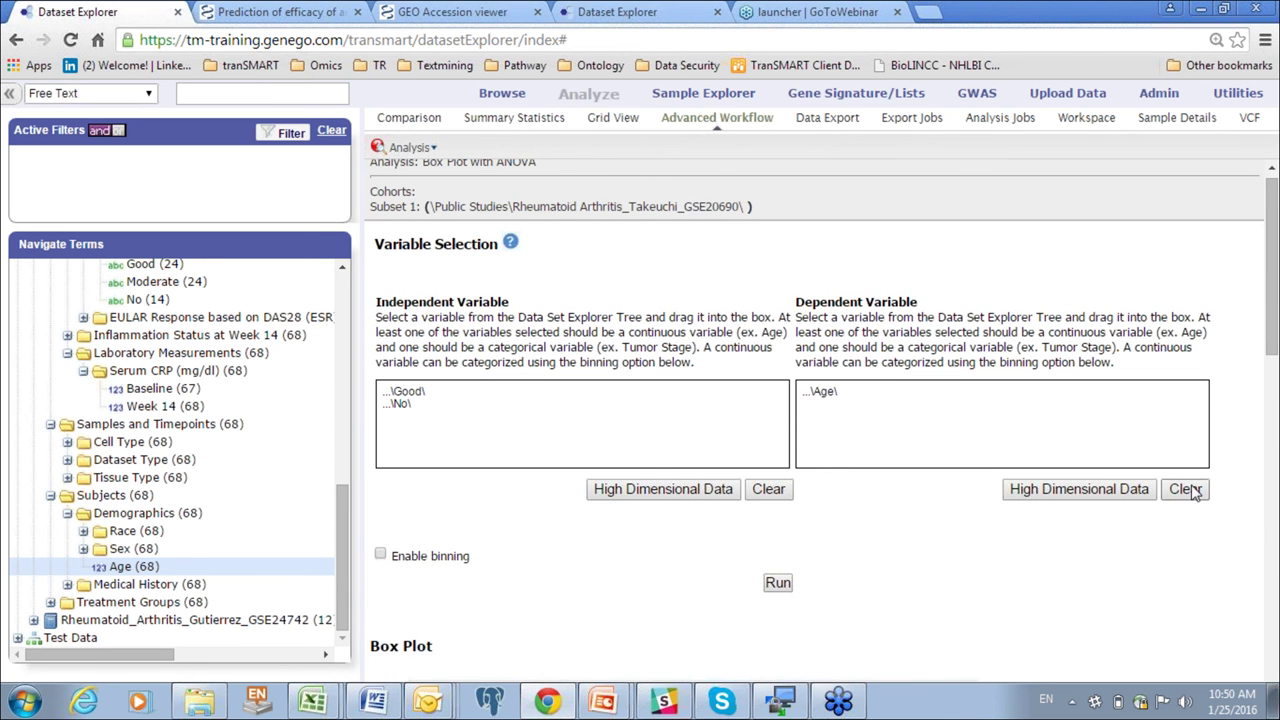
- Replace the dependent variable with the Blood biomarker data from the Takeuchi study's Agilent-014850 platform
click(1189, 491)
drag(342, 547, 337, 415)
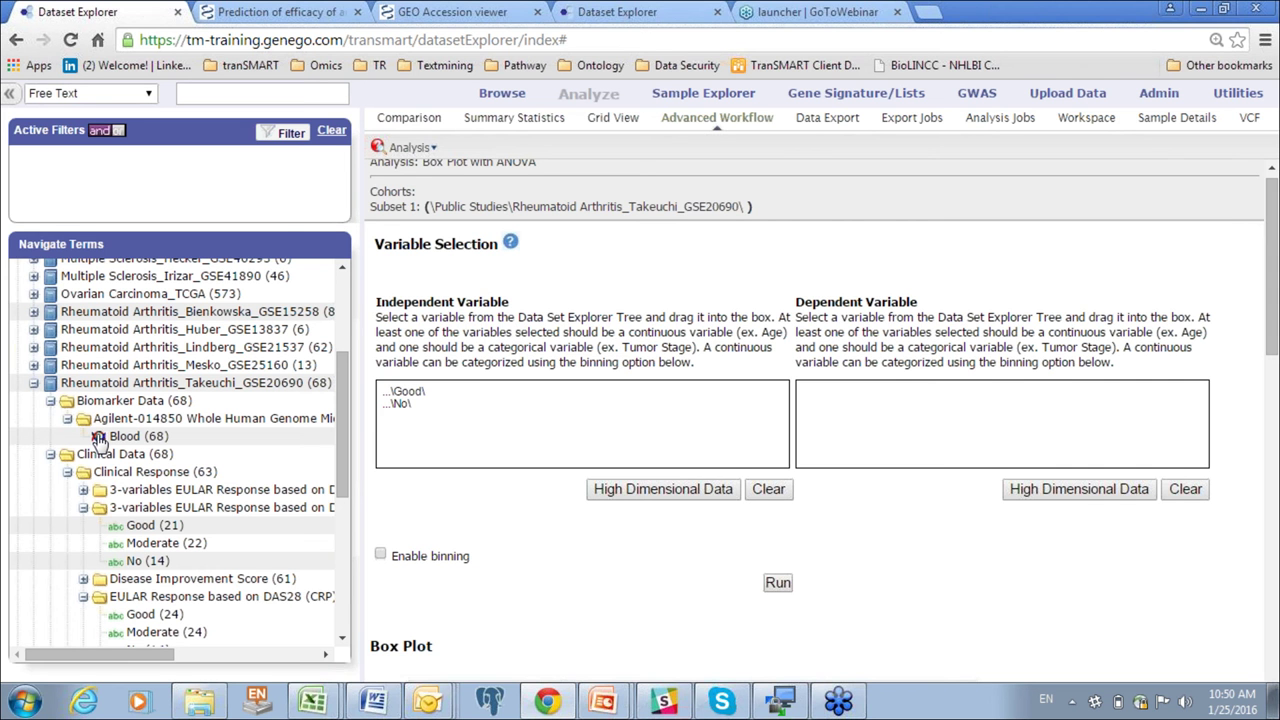
drag(99, 441, 880, 420)
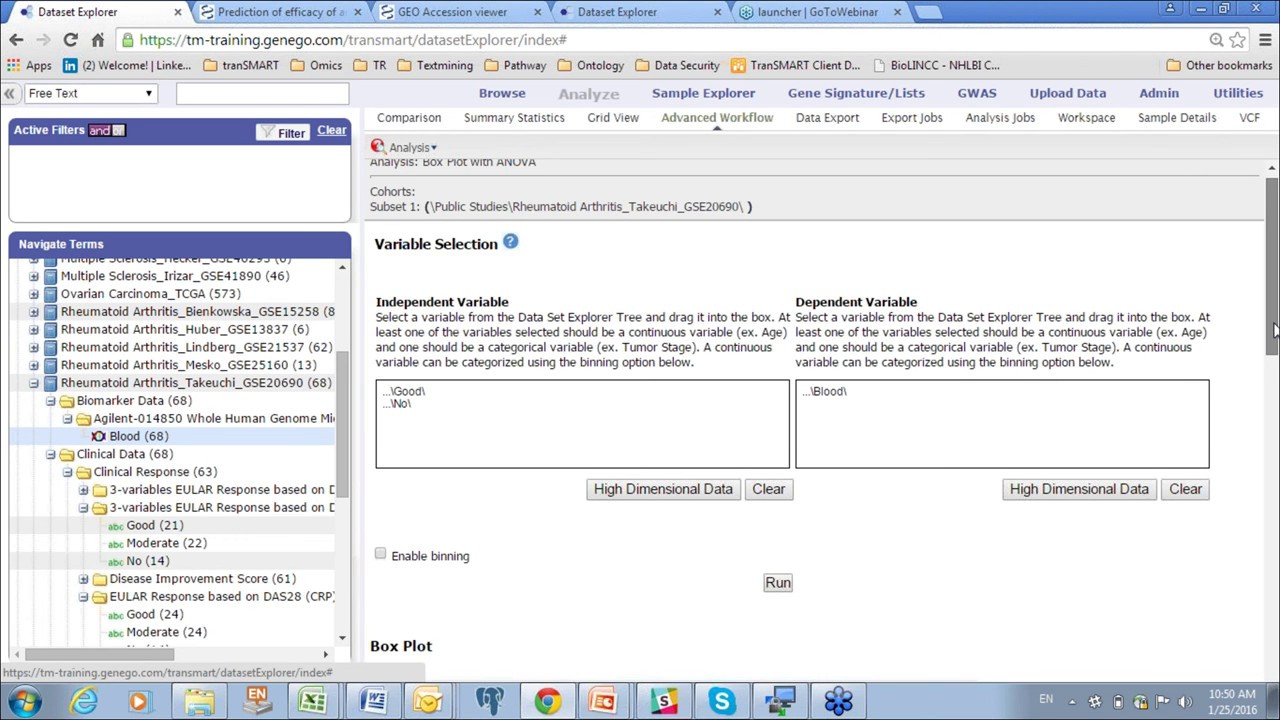
scroll(1273, 330, up, 1)
scroll(1273, 330, up, 1)
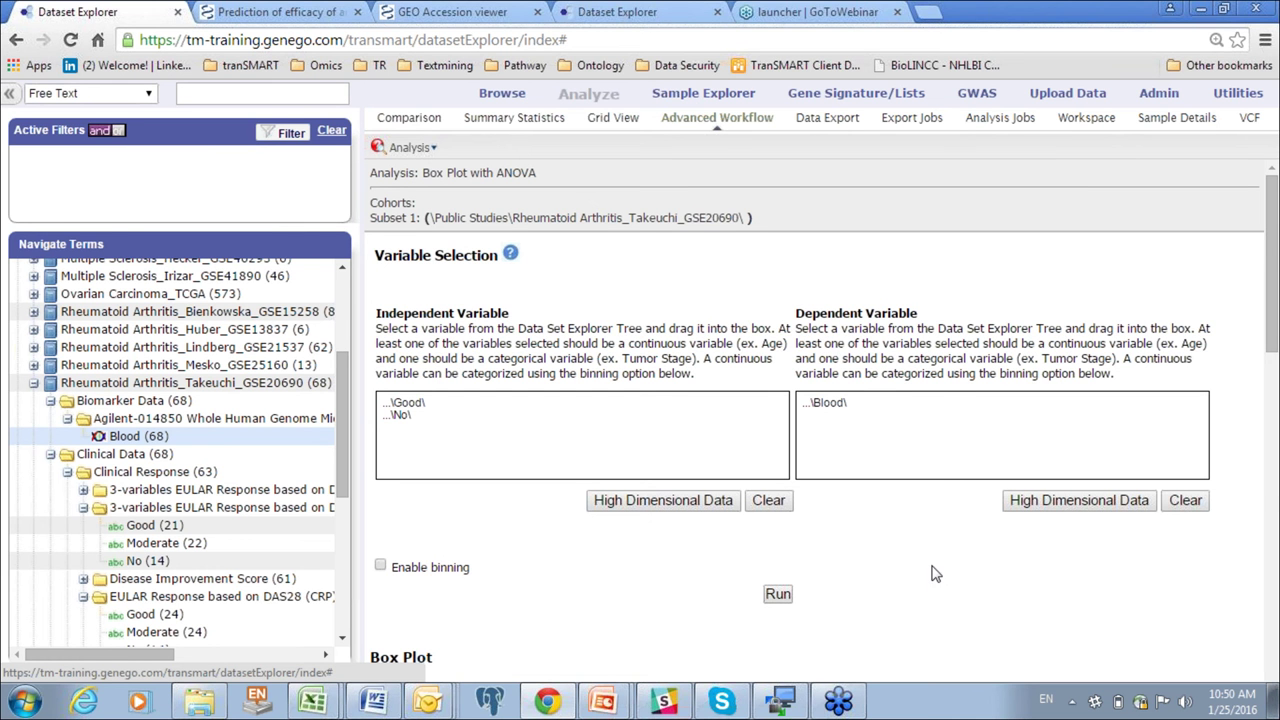
- Restrict the dependent variable's high dimensional Blood expression data to the human gene TNF and apply the selection
click(1046, 505)
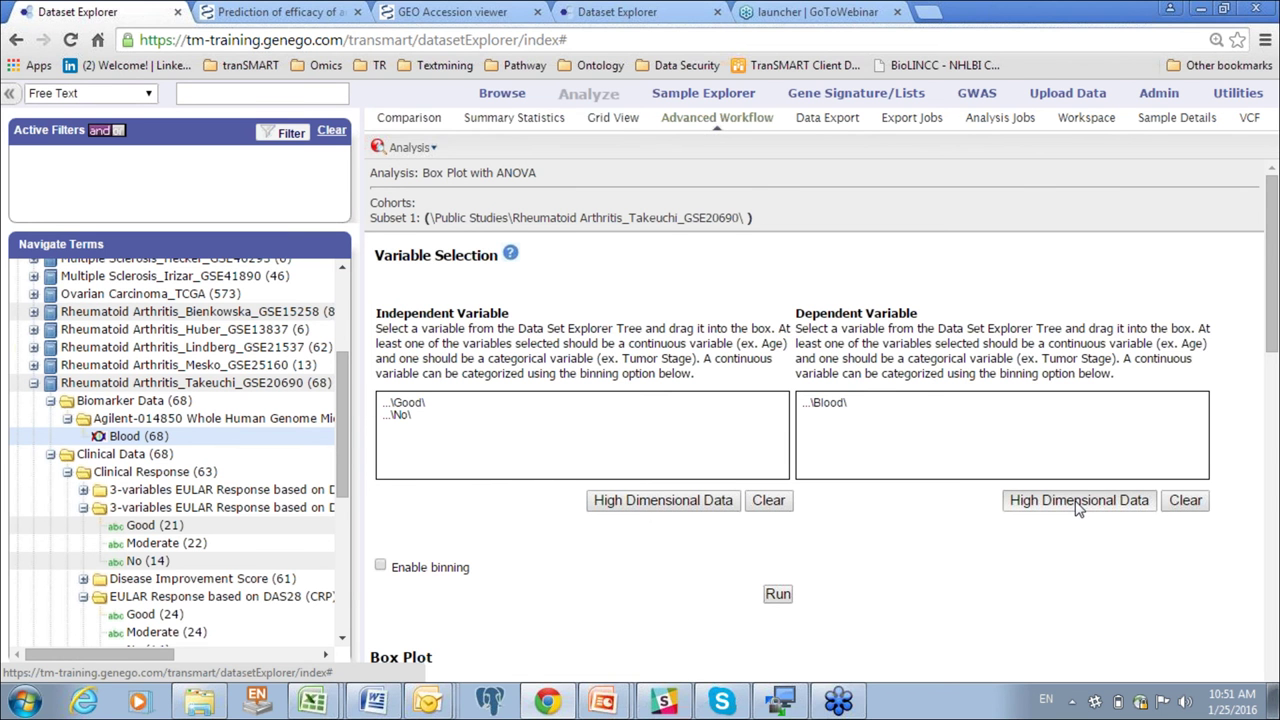
click(1078, 505)
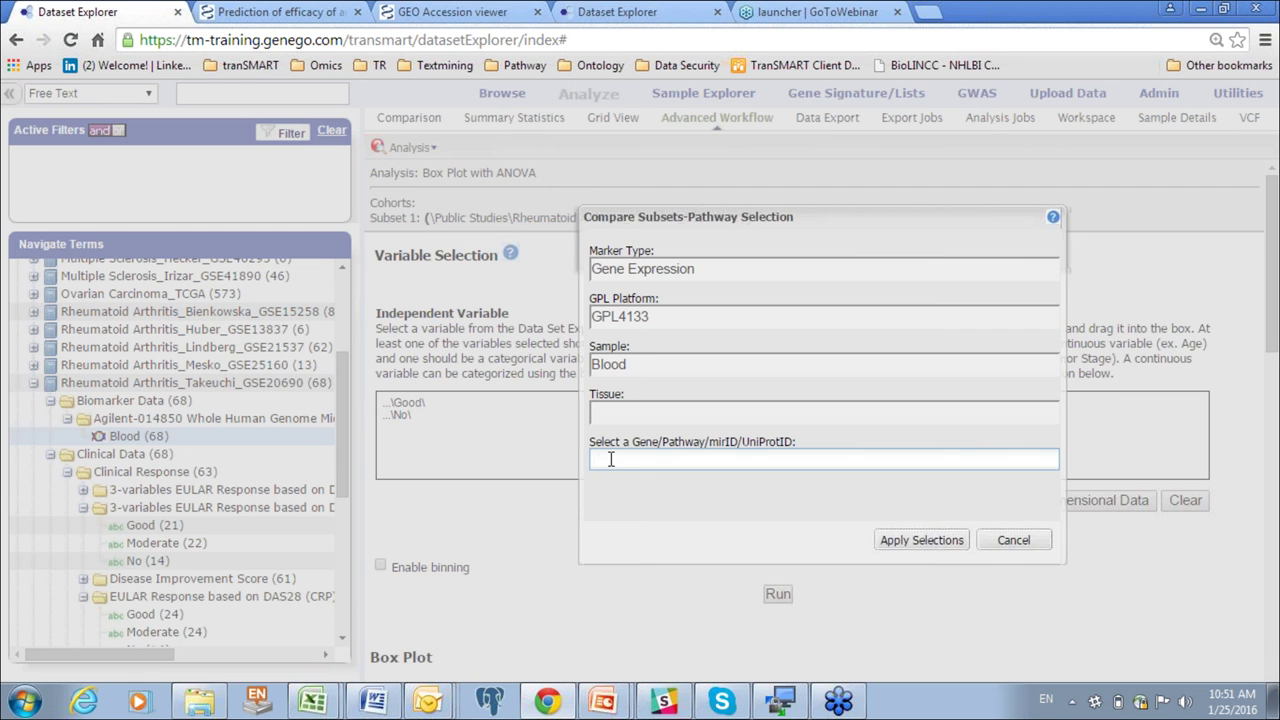
text(TNF)
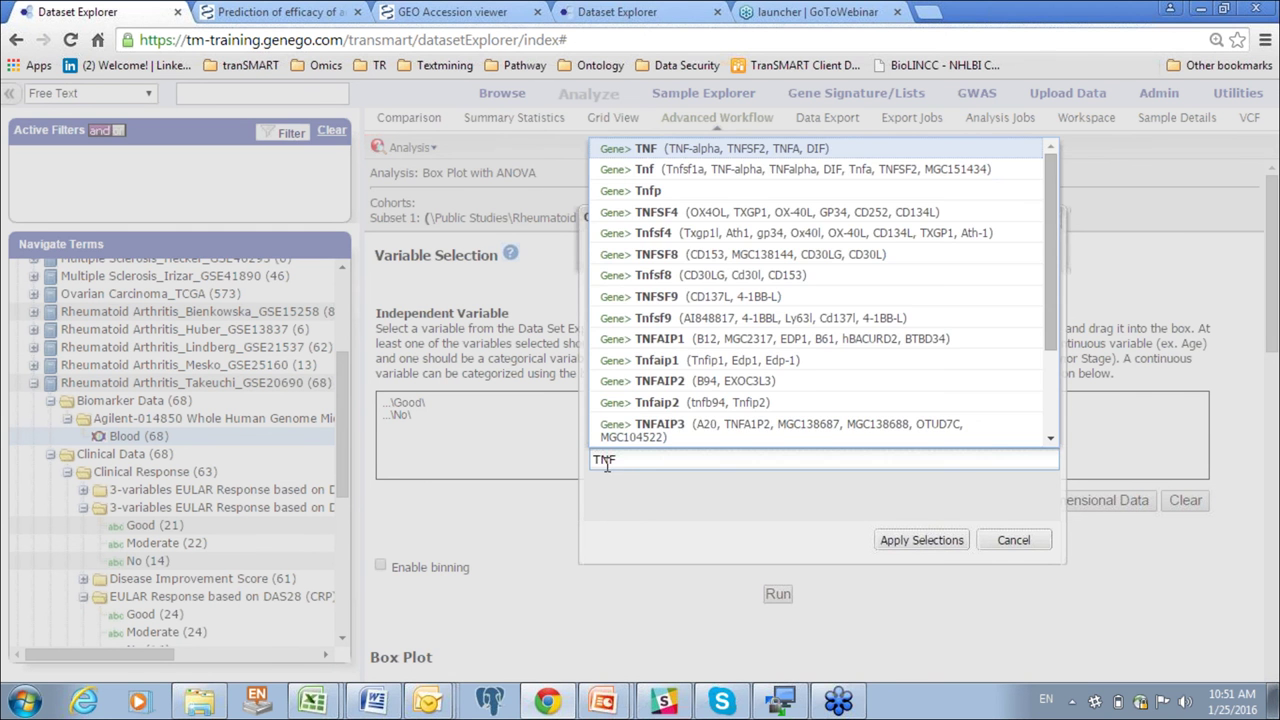
click(651, 150)
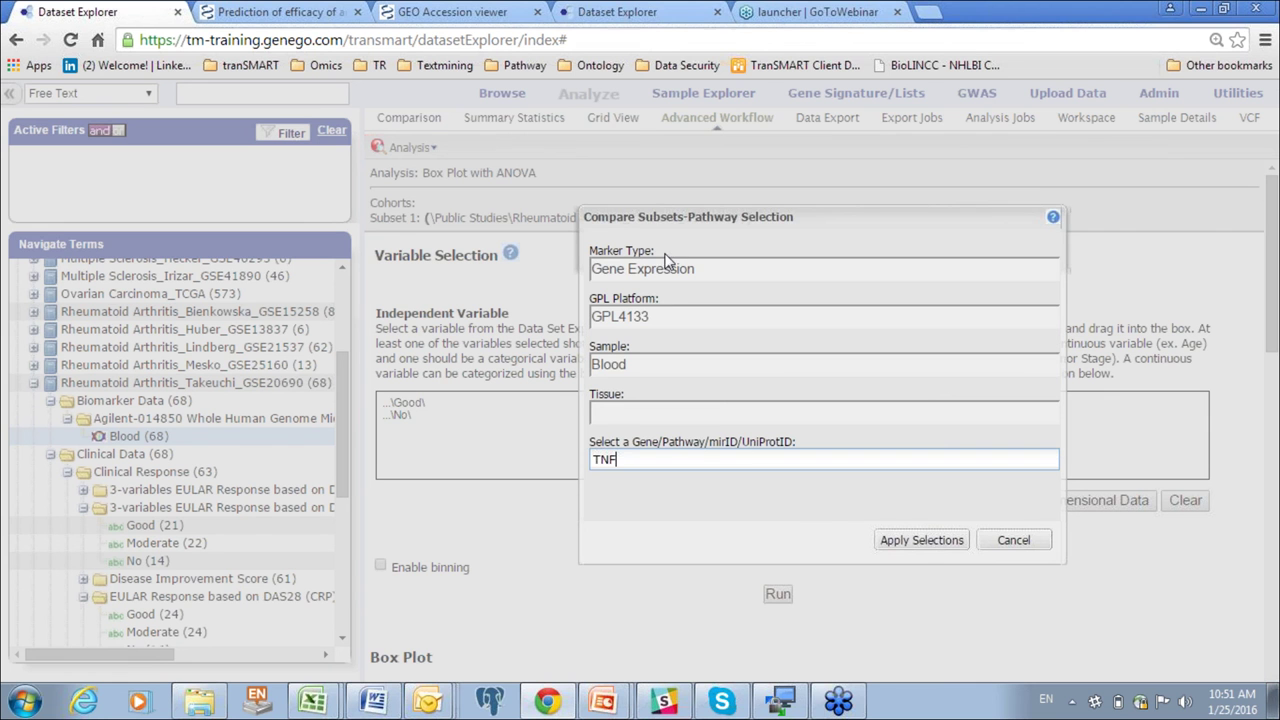
click(917, 543)
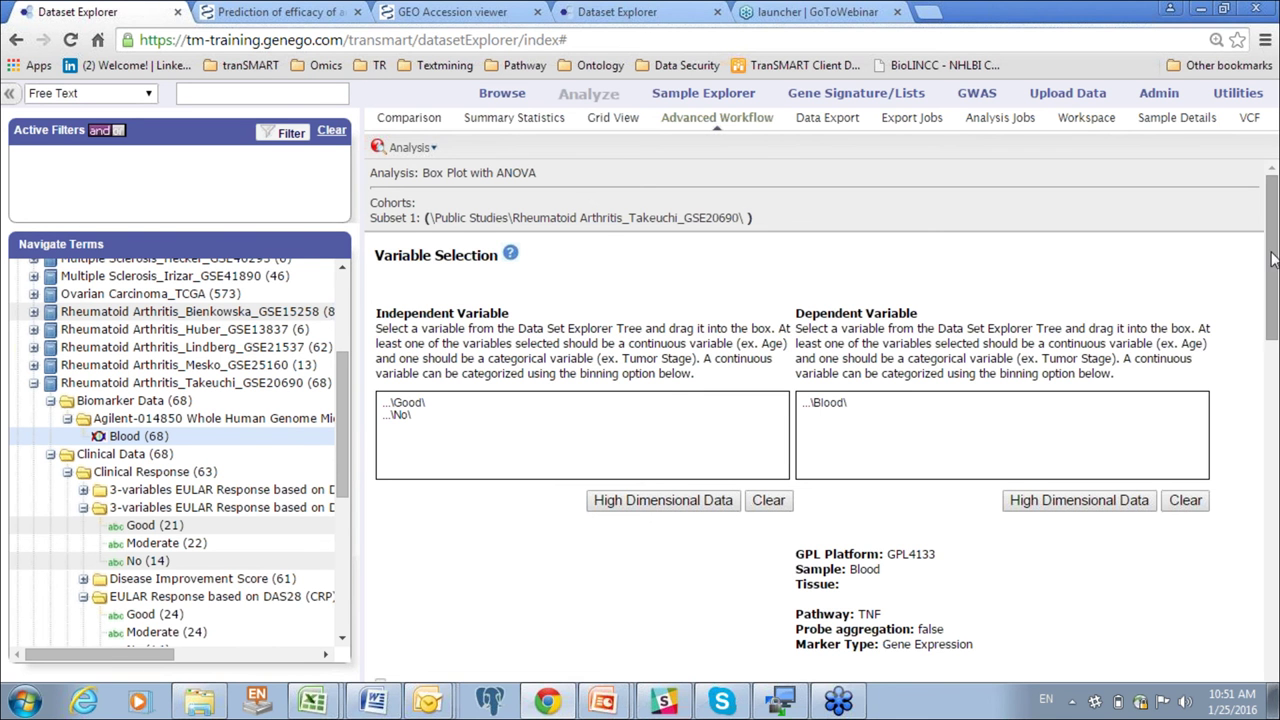
- Run the analysis for TNF expression and review its box plot and ANOVA results for Good and No responders
drag(1275, 262, 1275, 288)
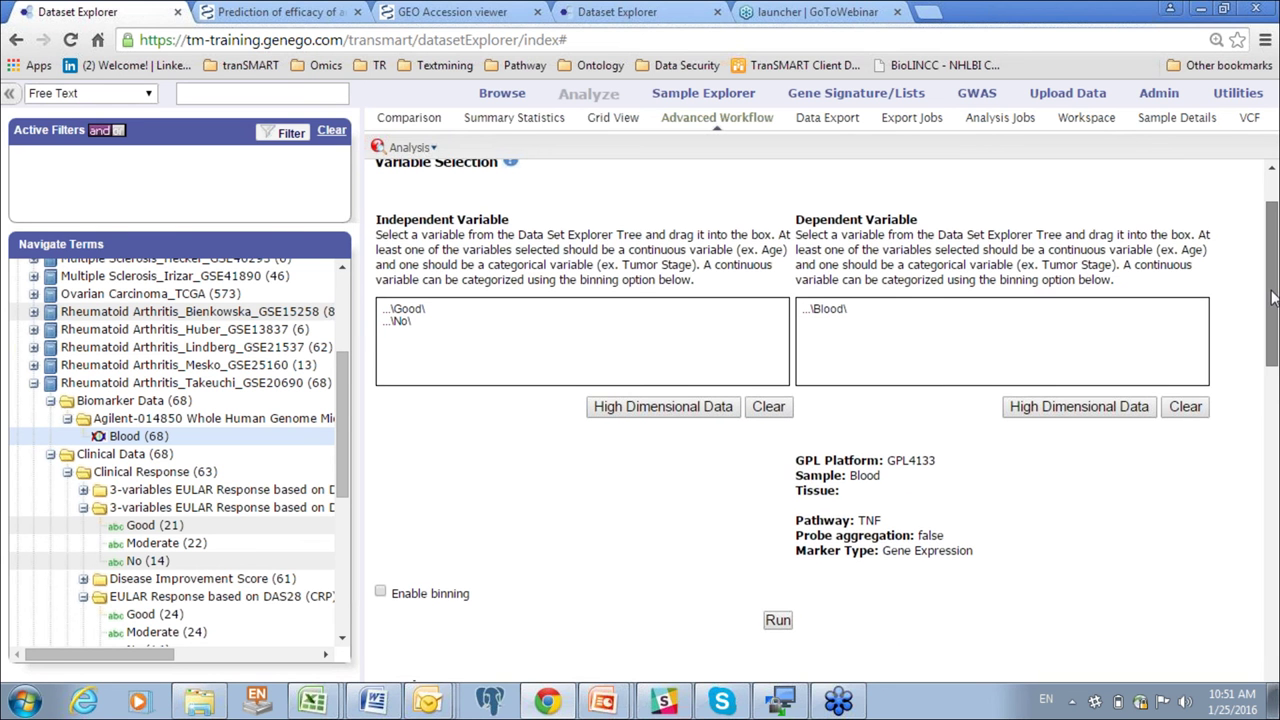
drag(1273, 292, 1275, 337)
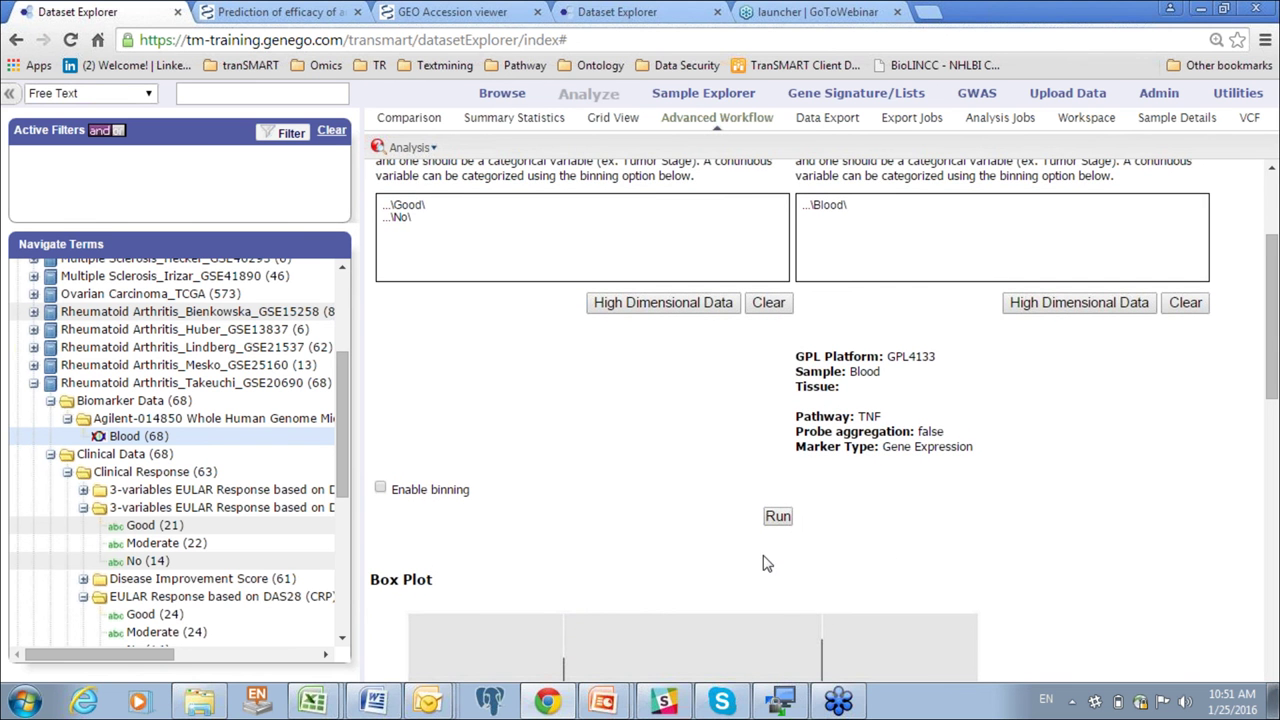
click(777, 516)
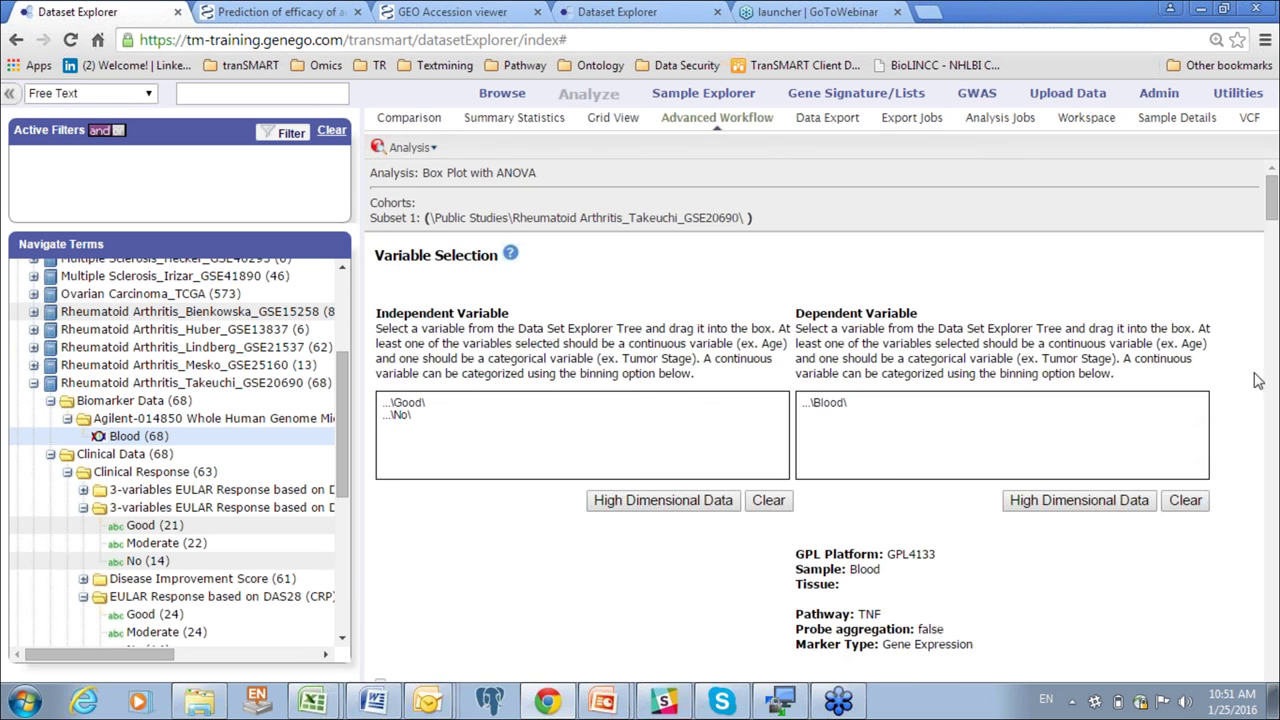
drag(1272, 200, 1275, 260)
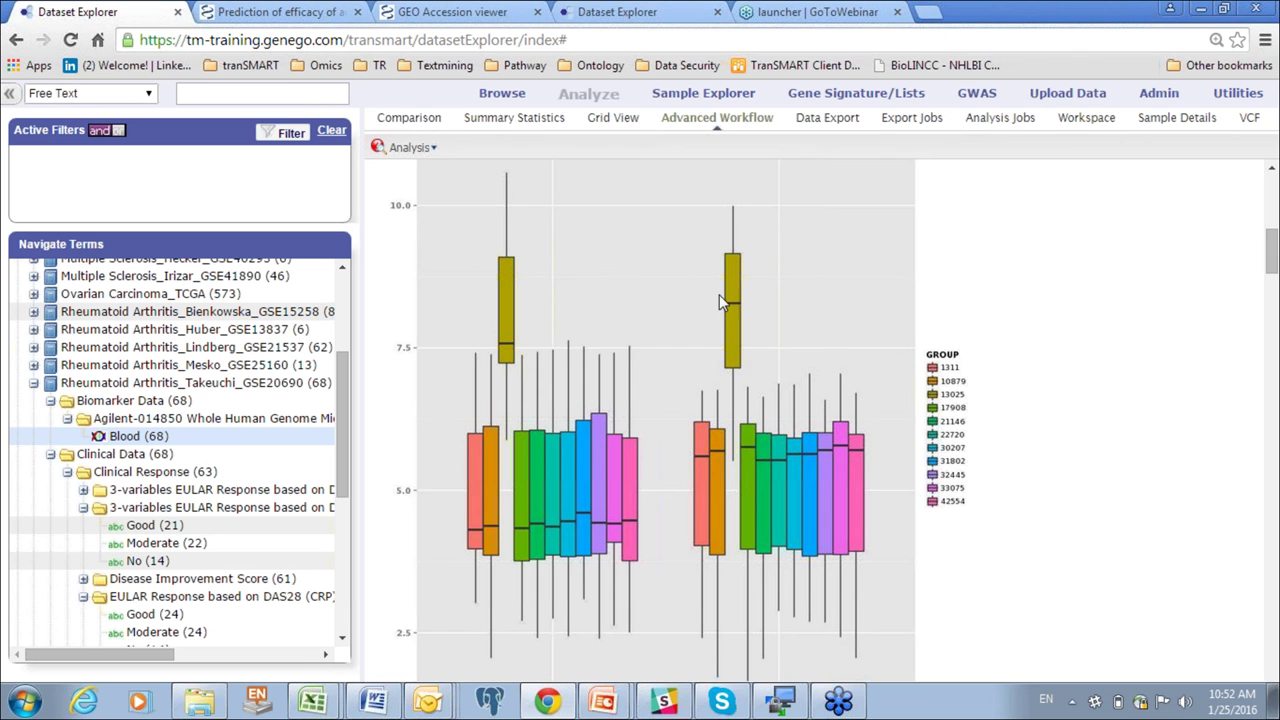
drag(1272, 256, 1274, 273)
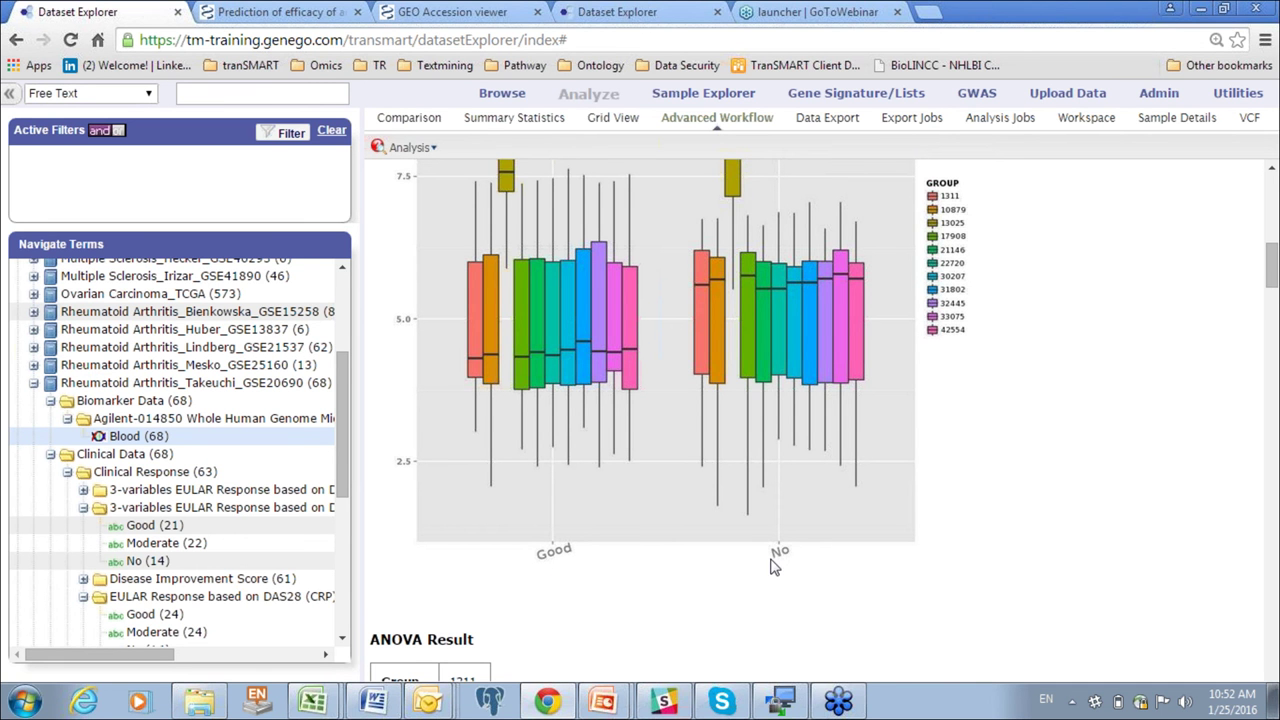
drag(1272, 279, 1272, 307)
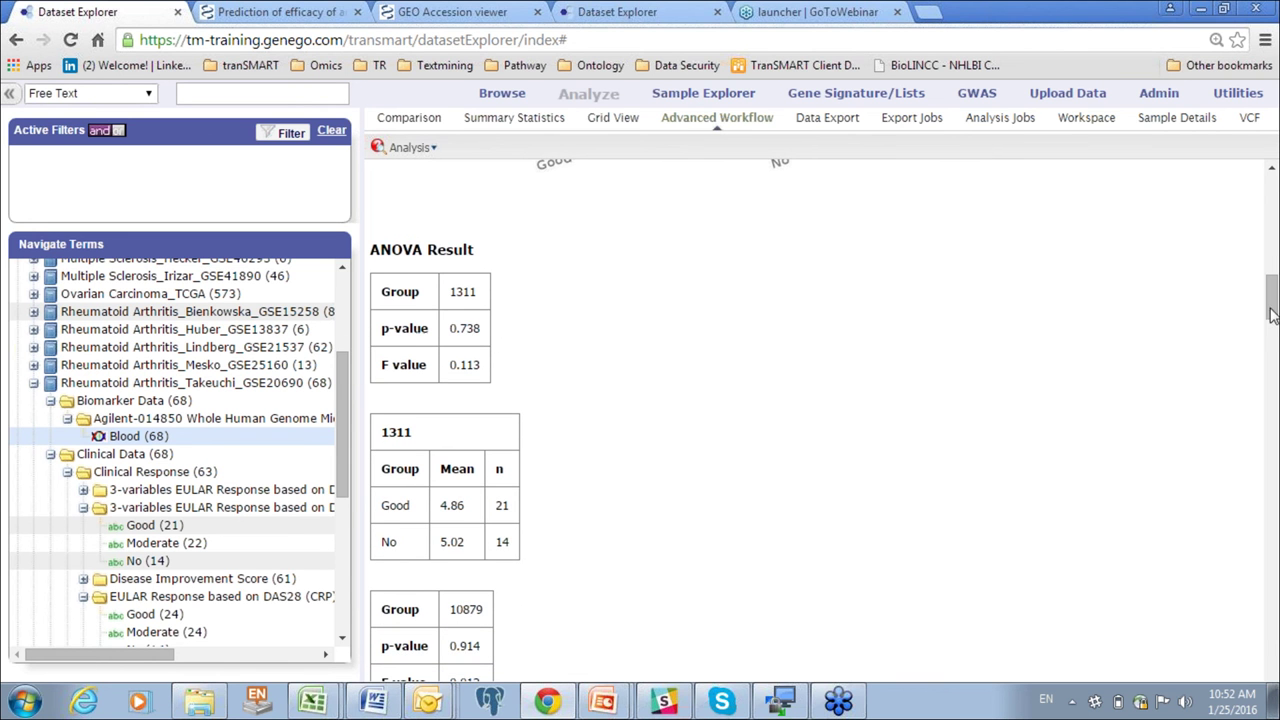
- Change the dependent variable's high dimensional data selection to the gene CD207 (CLEC4K) and apply it
drag(1272, 312, 1268, 216)
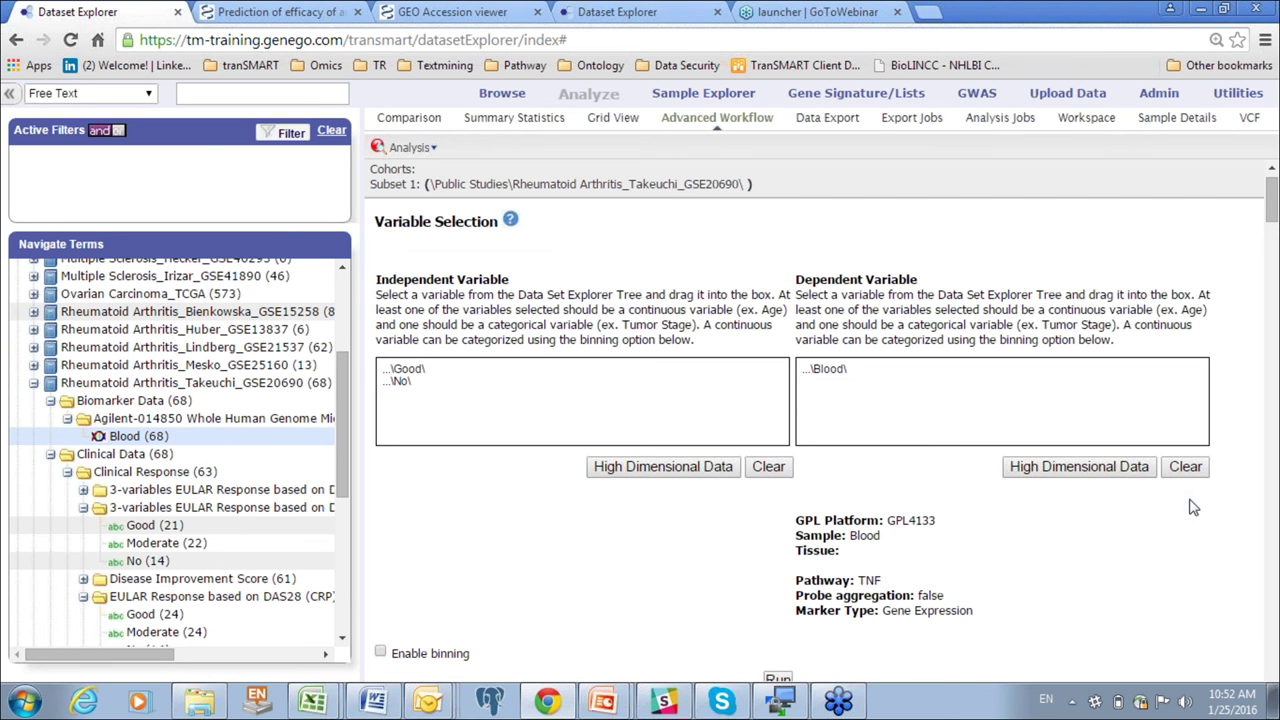
click(1055, 477)
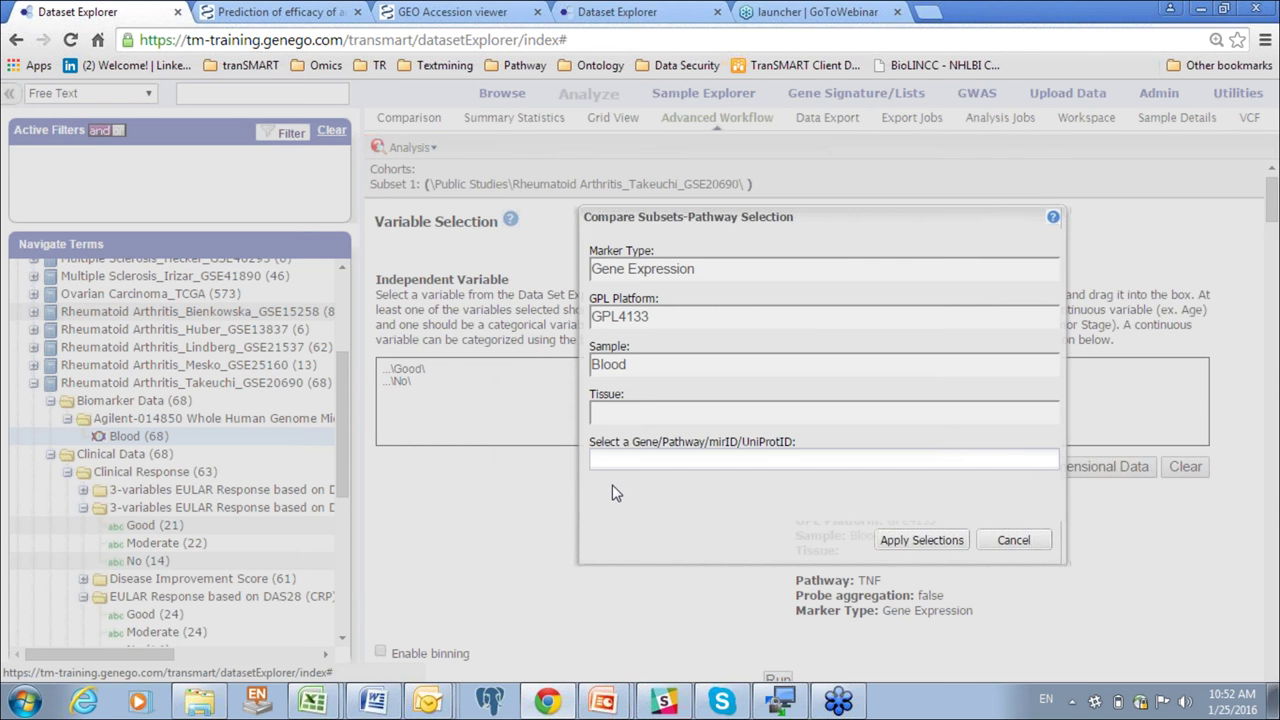
click(625, 461)
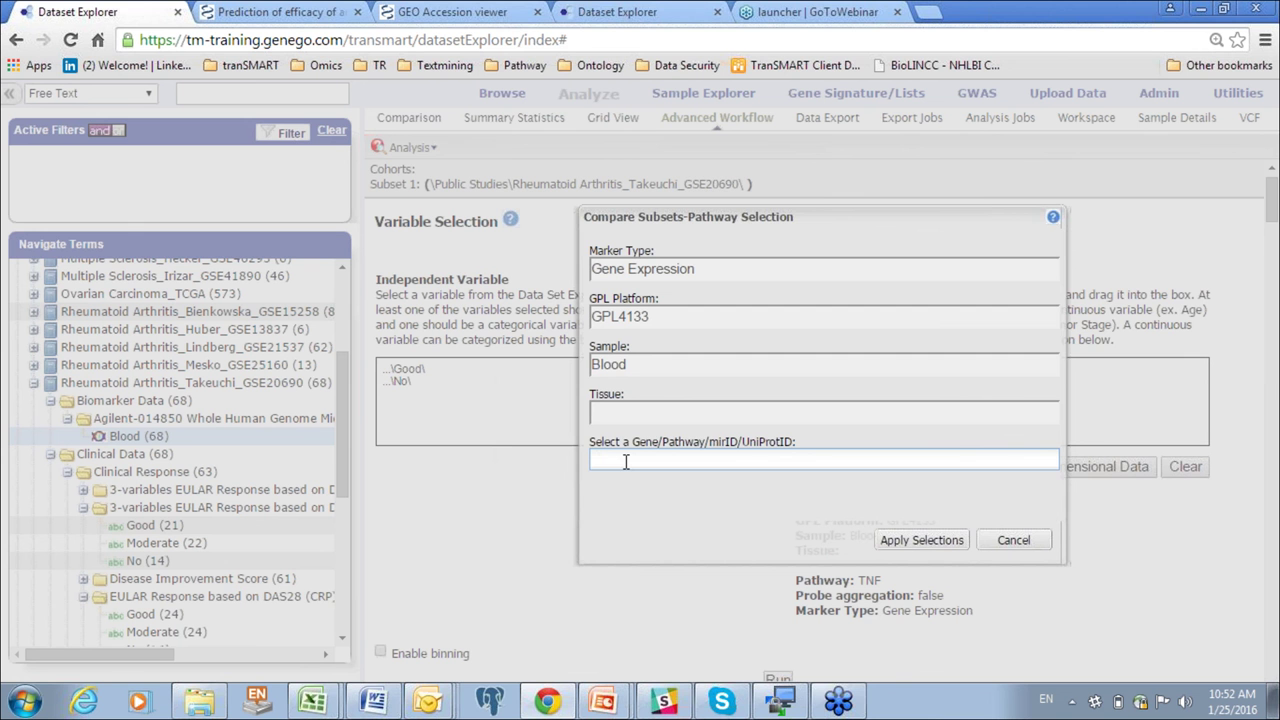
text(CD207)
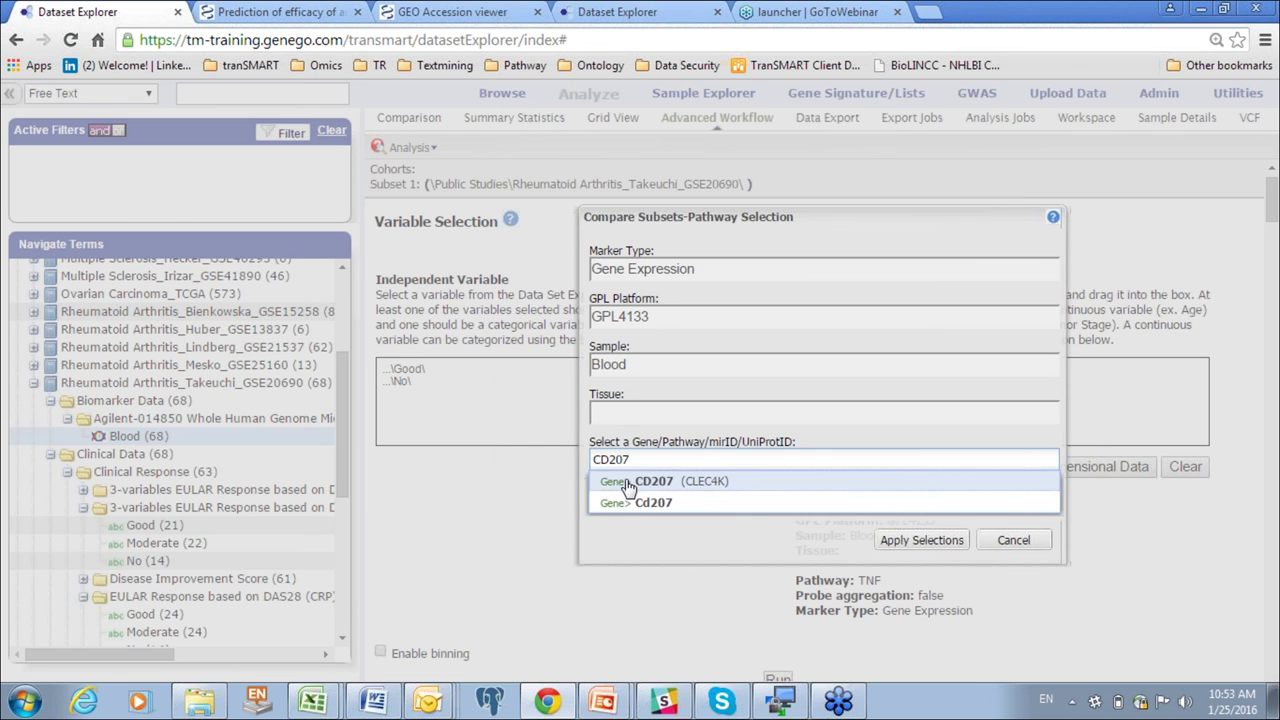
click(636, 483)
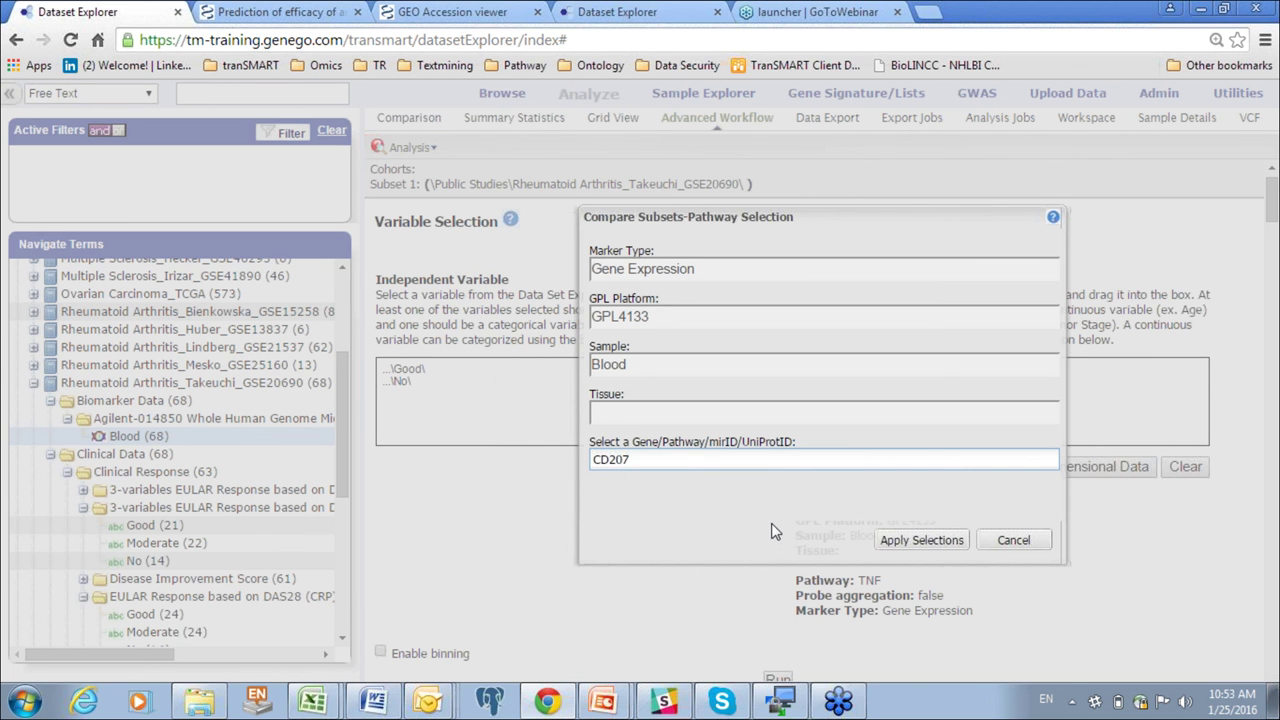
click(912, 542)
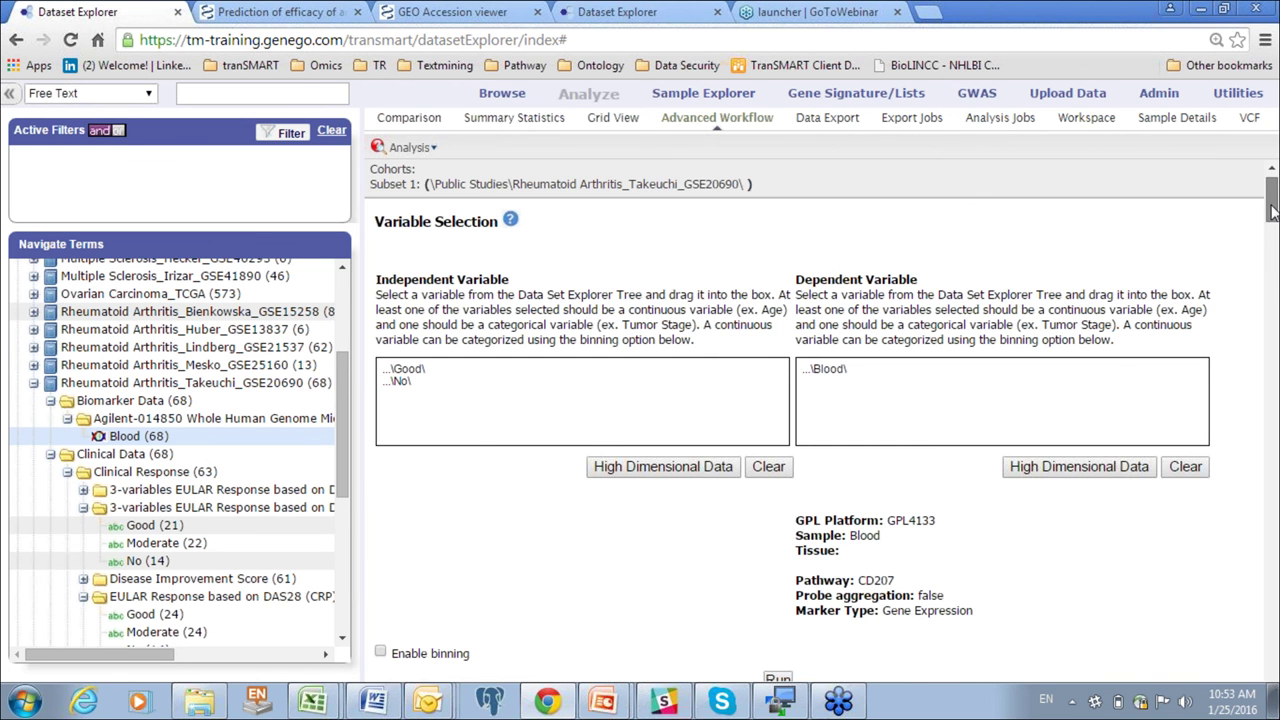
- Rerun the analysis for CD207 expression and review the box plot and ANOVA p-value comparing Good and No responders
drag(1272, 212, 1272, 221)
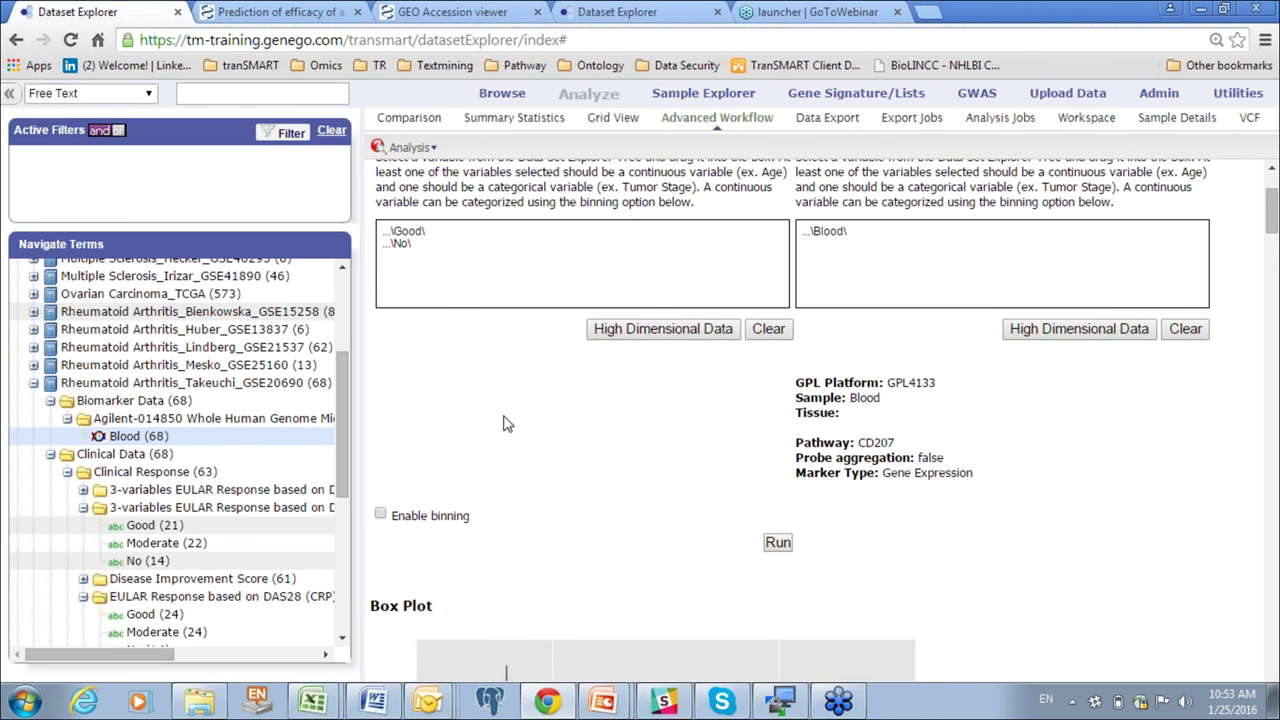
click(778, 545)
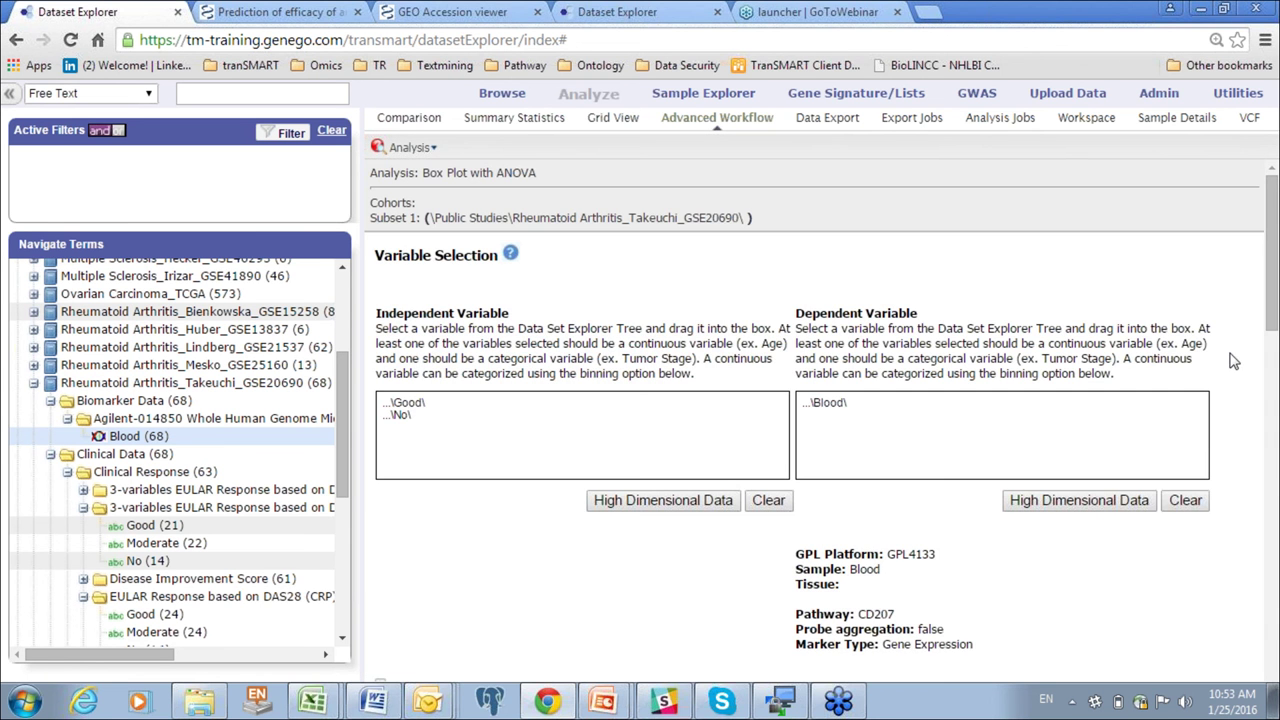
drag(1274, 208, 1274, 422)
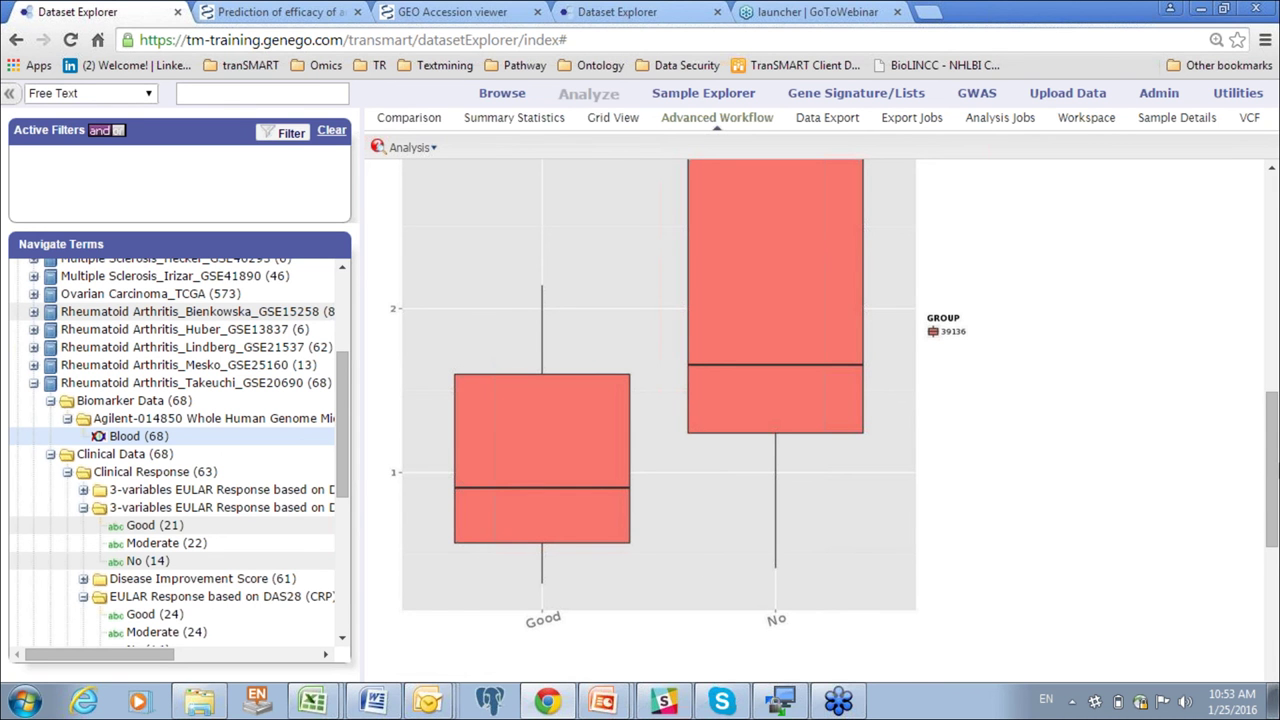
scroll(1270, 465, up, 2)
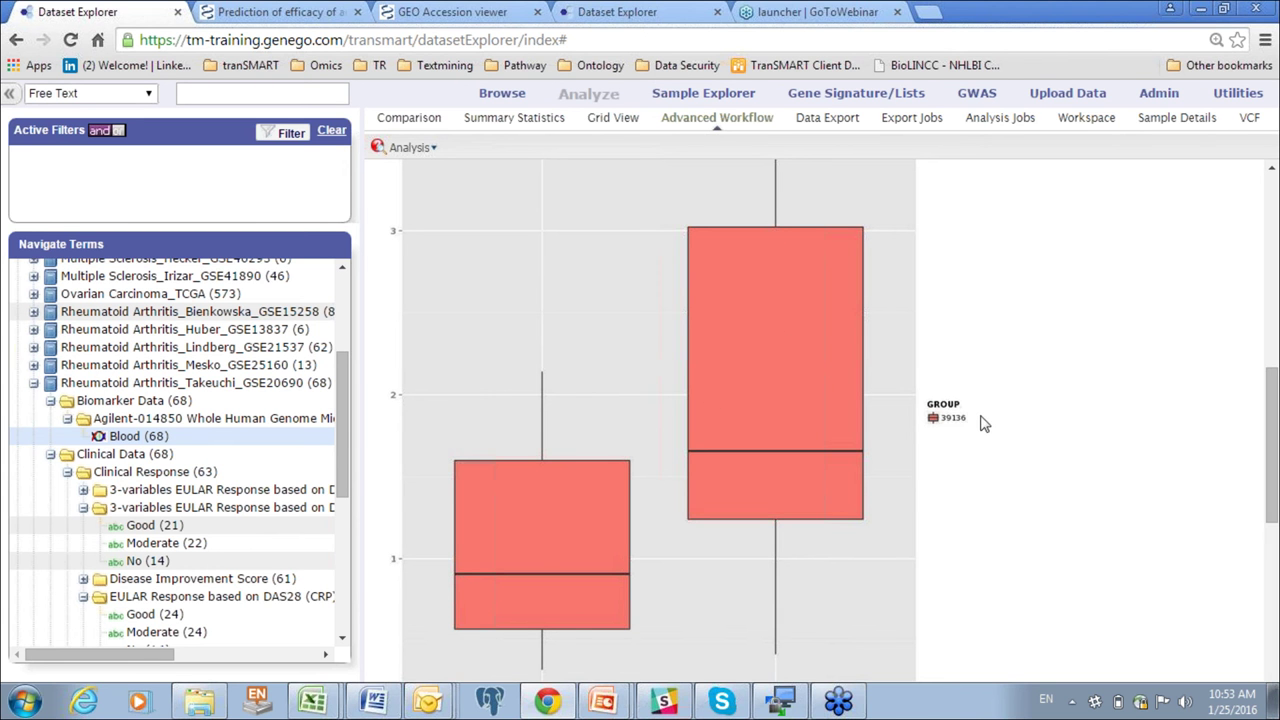
drag(1273, 385, 1273, 493)
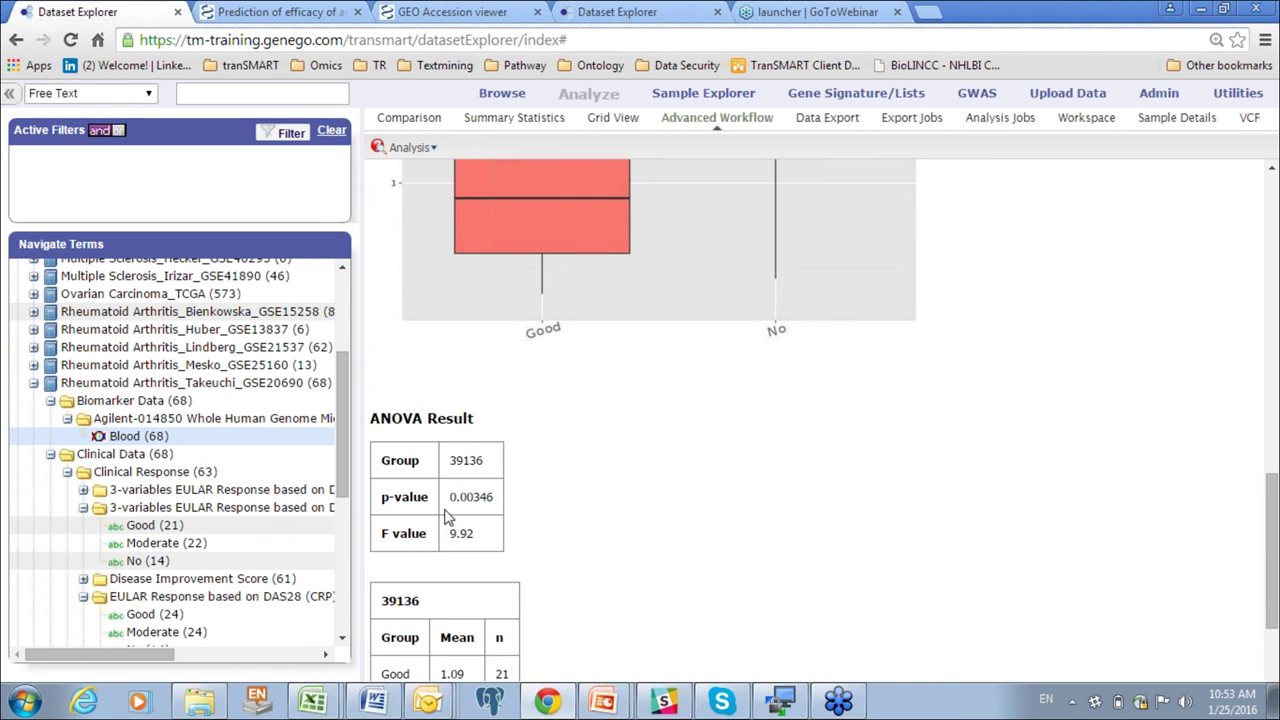
- Switch the advanced workflow to Correlation Analysis, accepting that the current box plot results are cleared
drag(1275, 513, 1254, 256)
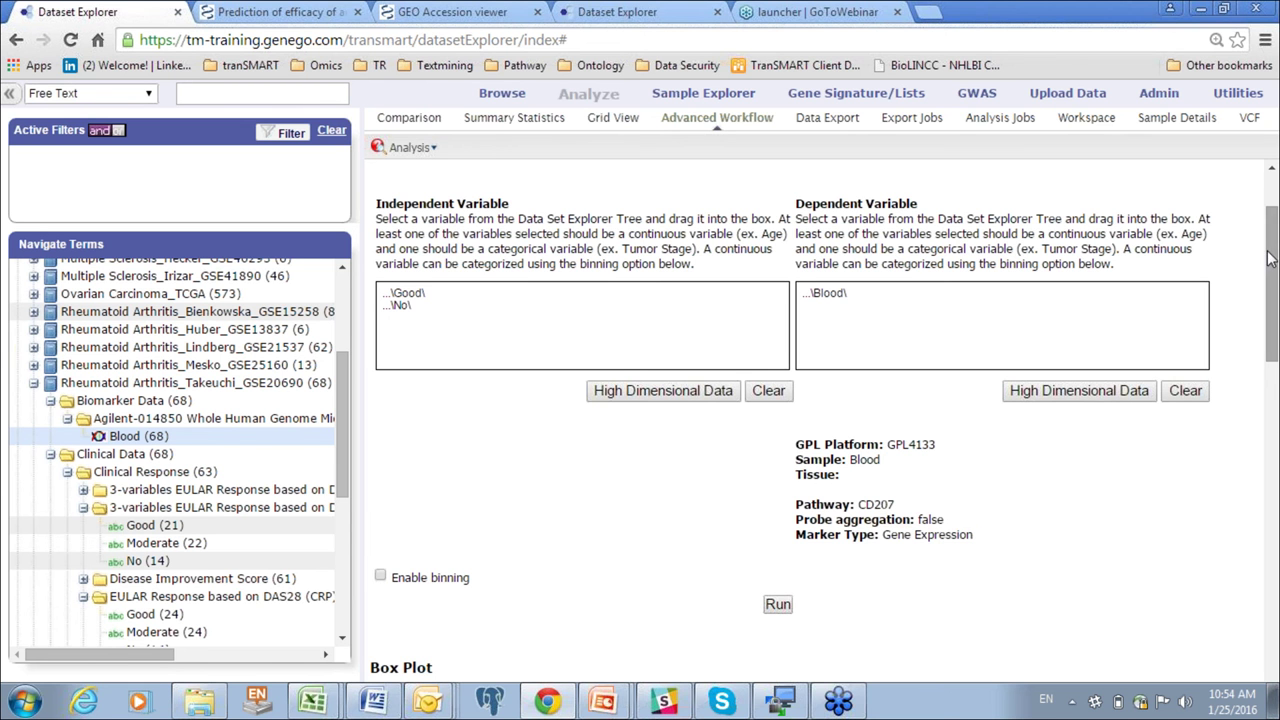
mouse_move(1272, 258)
mouse_down()
mouse_move(1273, 398)
mouse_move(1275, 240)
mouse_up()
scroll(1248, 334, up, 2)
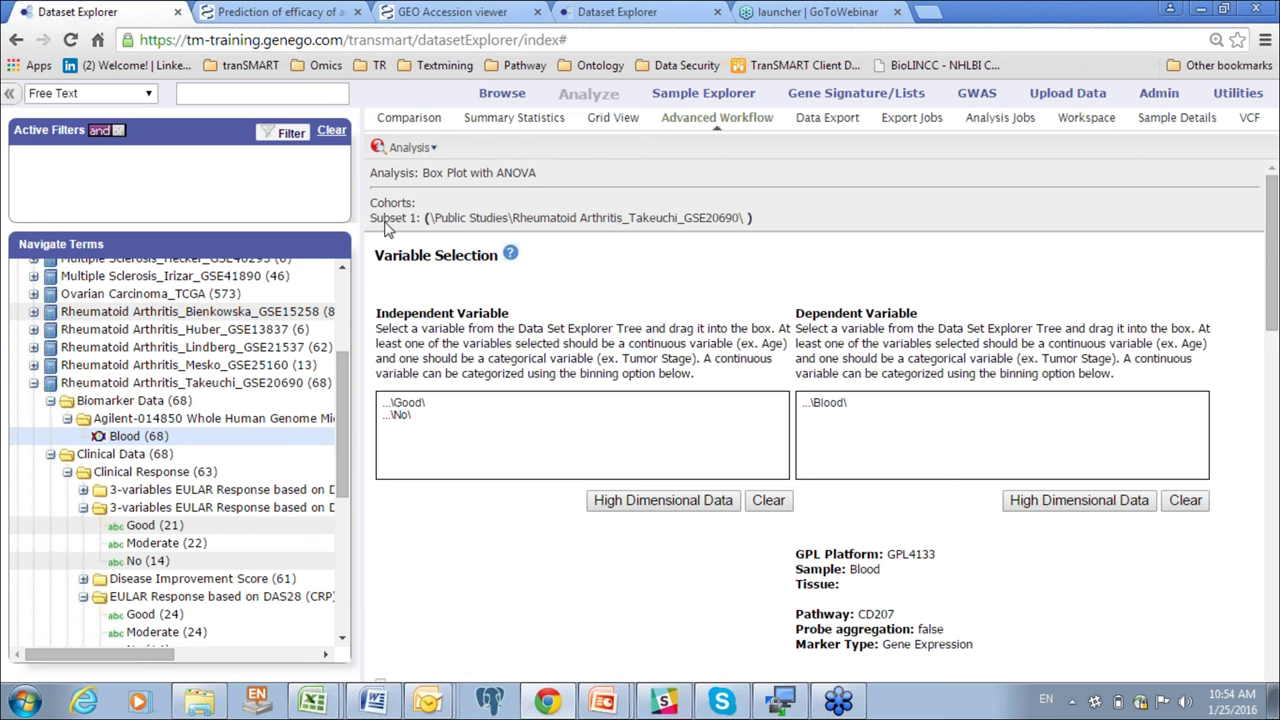
click(434, 149)
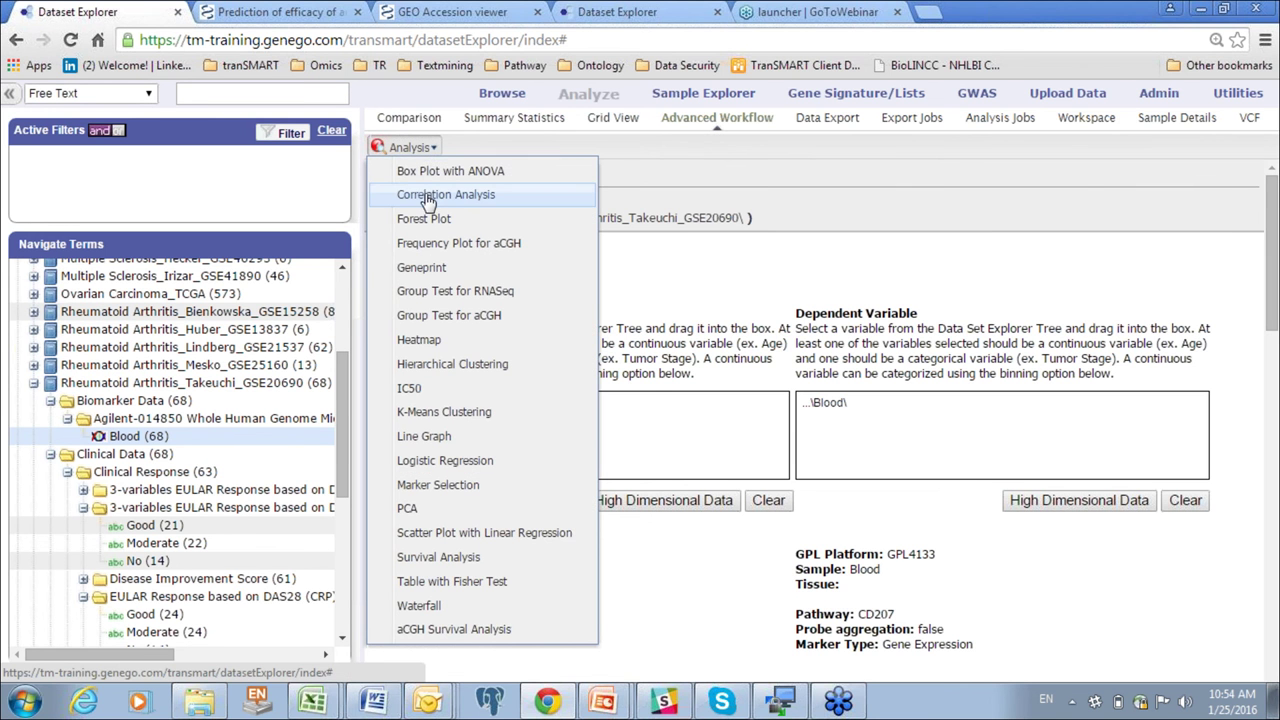
click(418, 196)
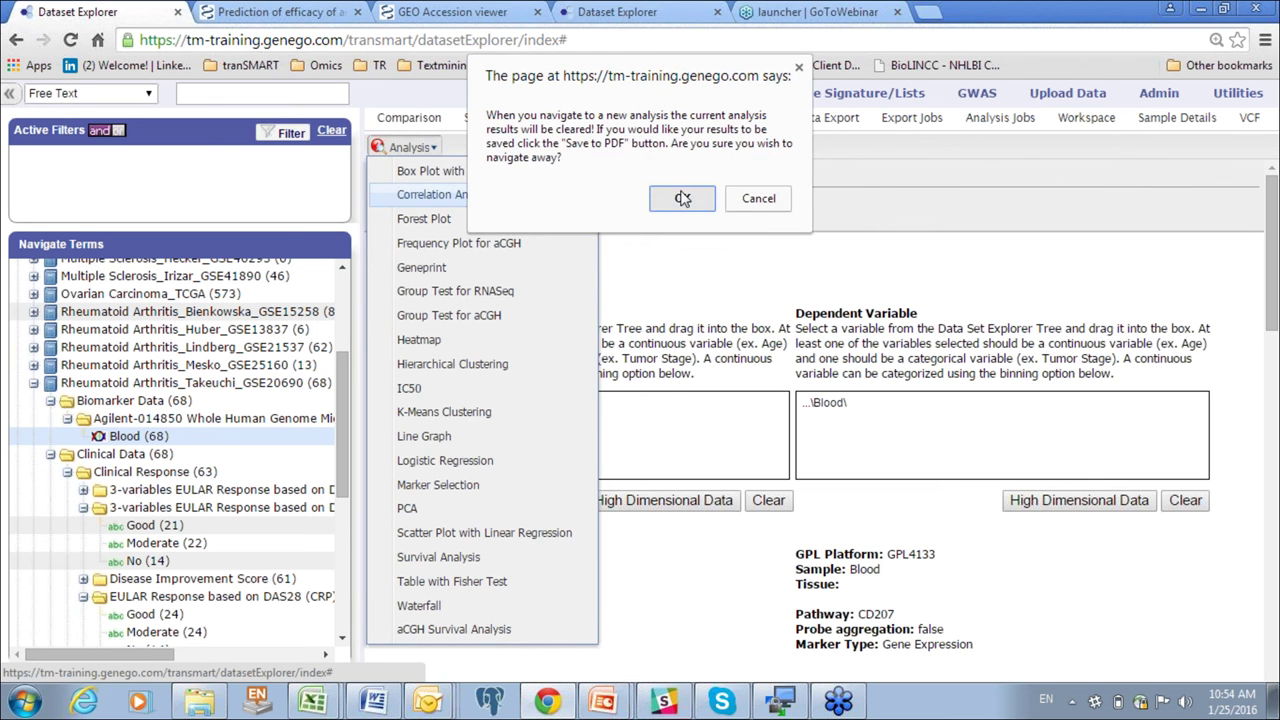
click(682, 198)
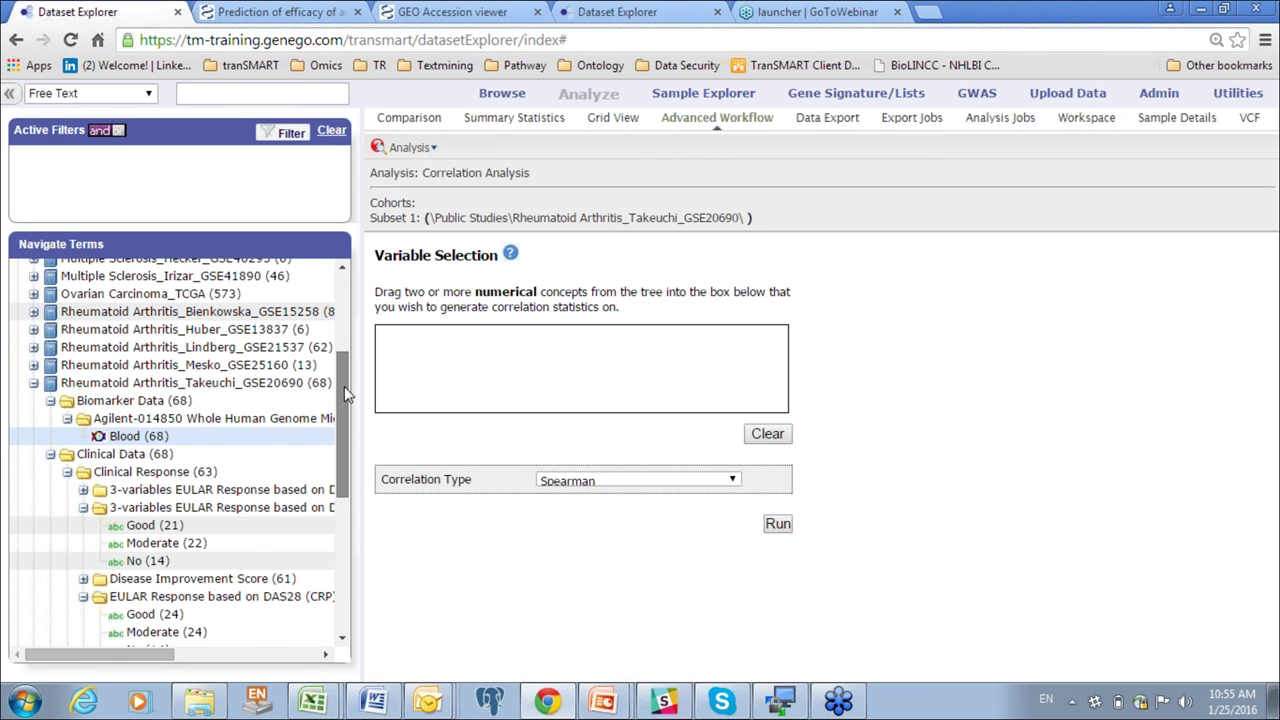
- Run a Spearman correlation between the Serum CRP Baseline and Week 14 measurements and view the resulting table and plots
drag(344, 388, 350, 510)
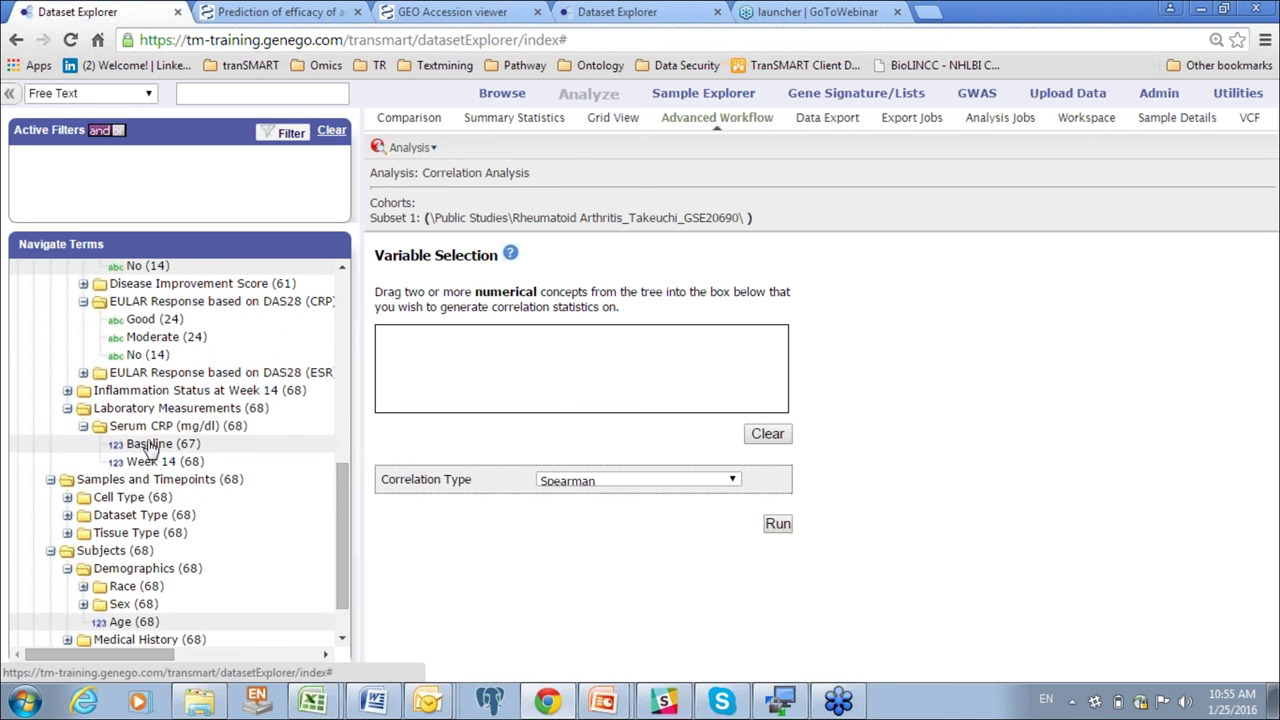
drag(210, 443, 440, 360)
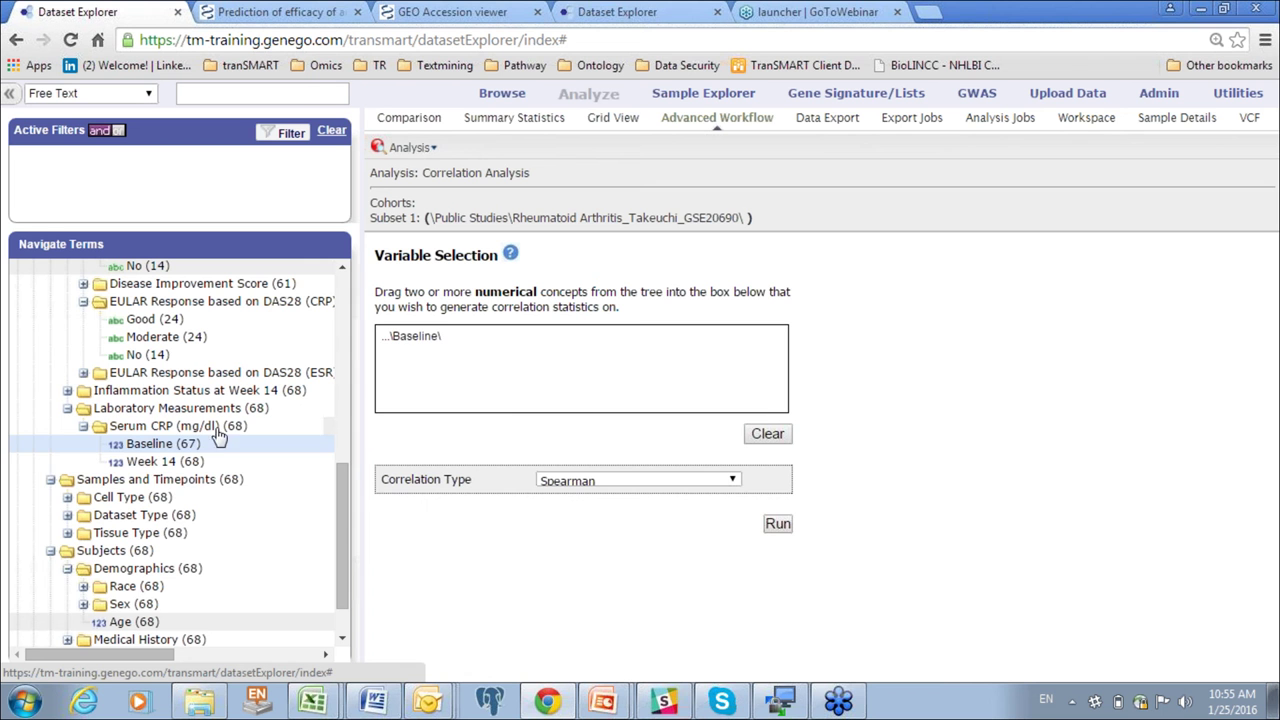
drag(160, 462, 407, 381)
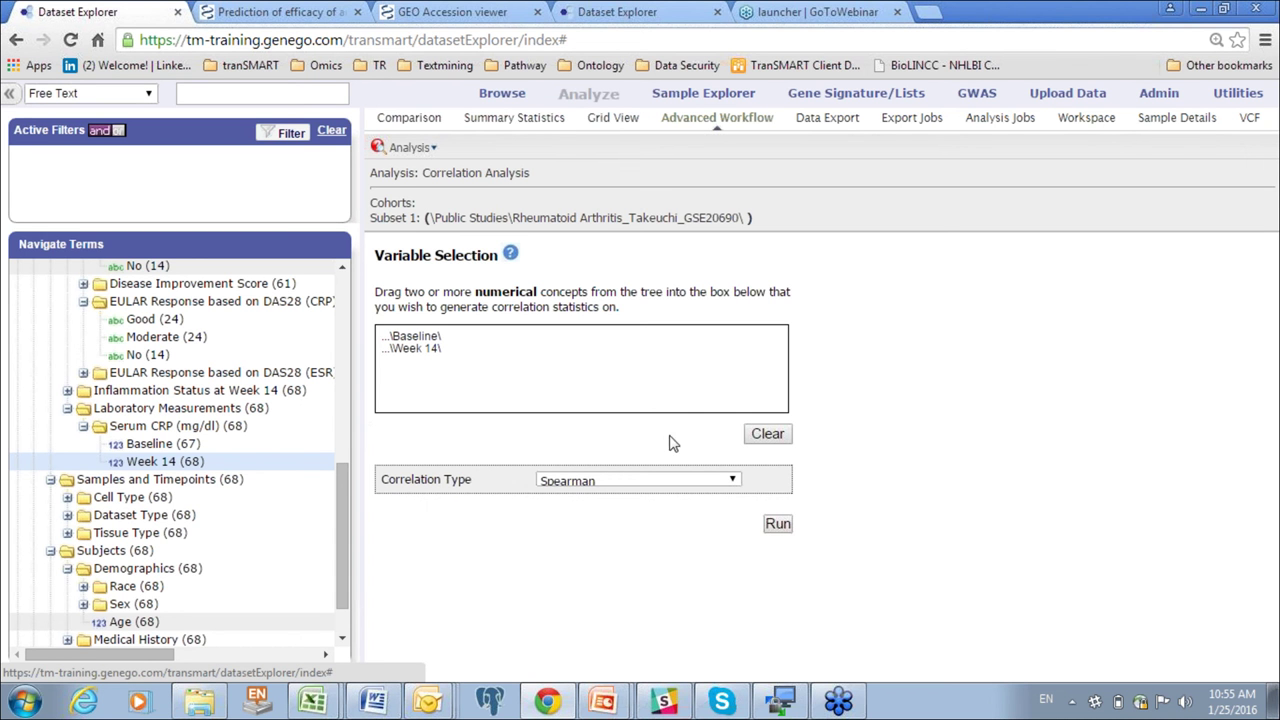
click(781, 532)
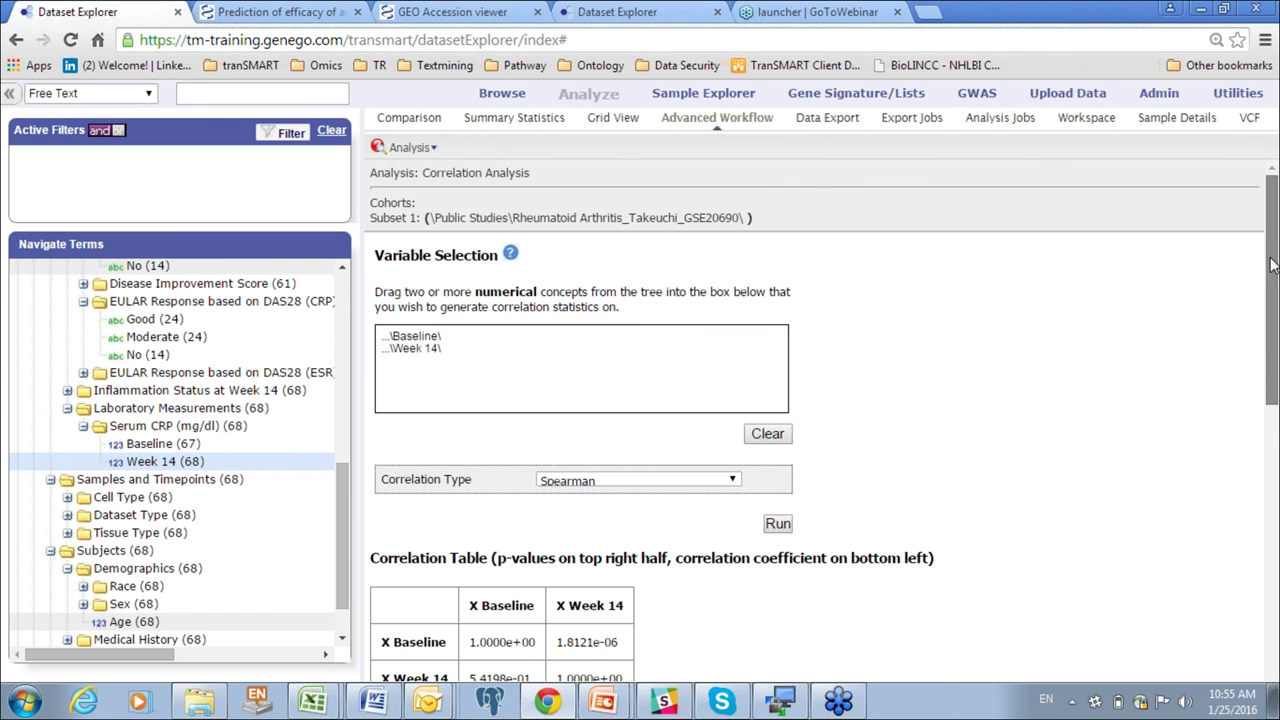
drag(1270, 294, 1273, 517)
scroll(607, 362, up, 1)
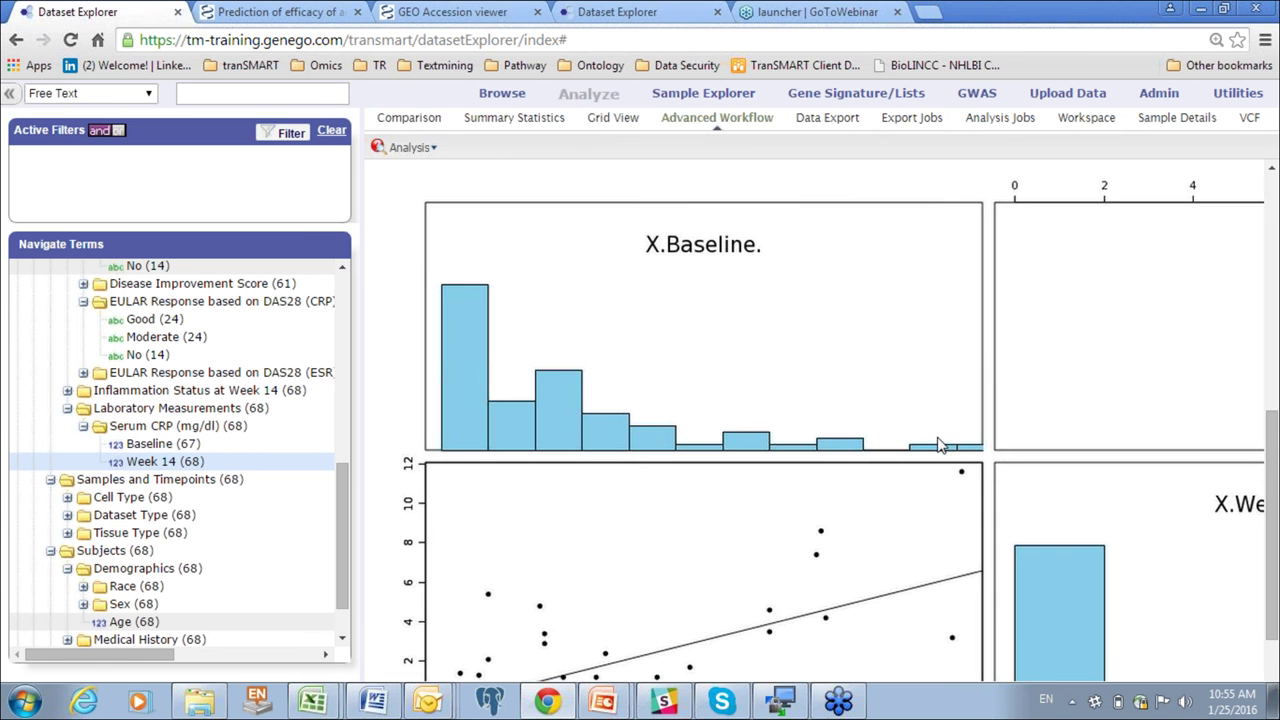
- Examine the Baseline and Week 14 histograms, the scatter plot and the Spearman correlation table for Serum CRP
drag(1276, 487, 1276, 570)
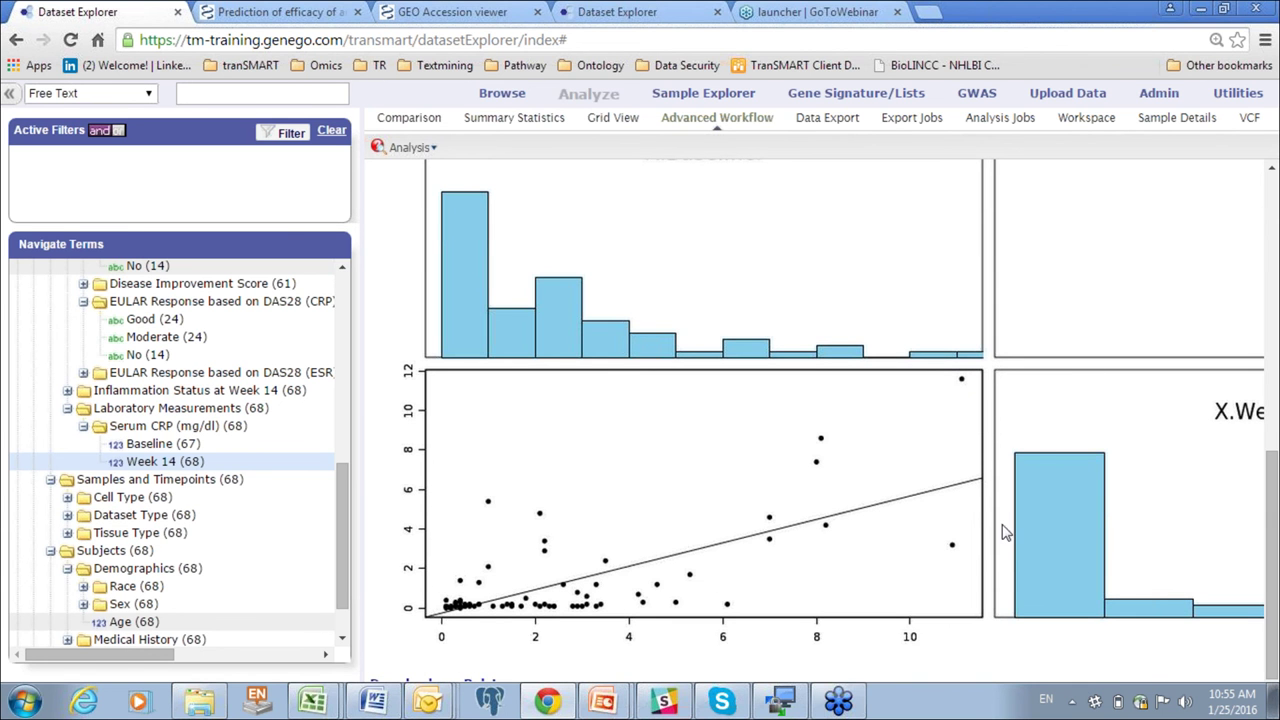
drag(1088, 14, 1015, 28)
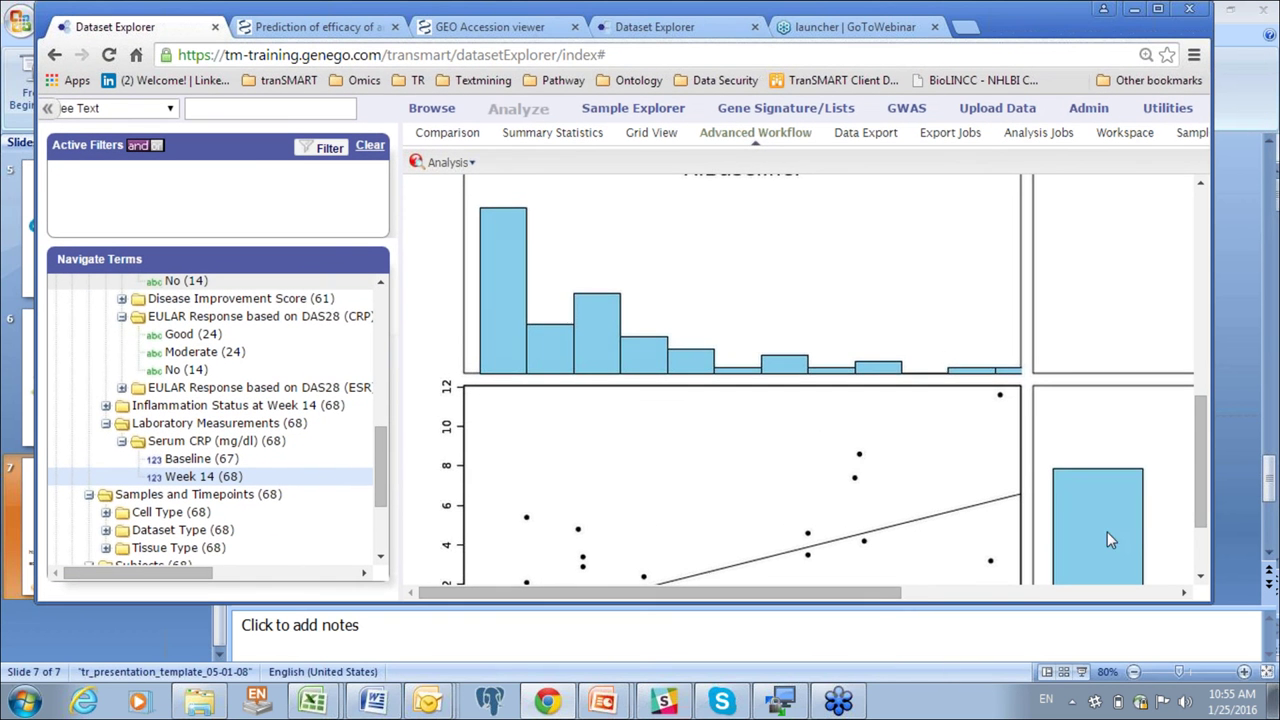
drag(661, 592, 839, 592)
drag(1201, 492, 1201, 535)
scroll(1031, 592, right, 2)
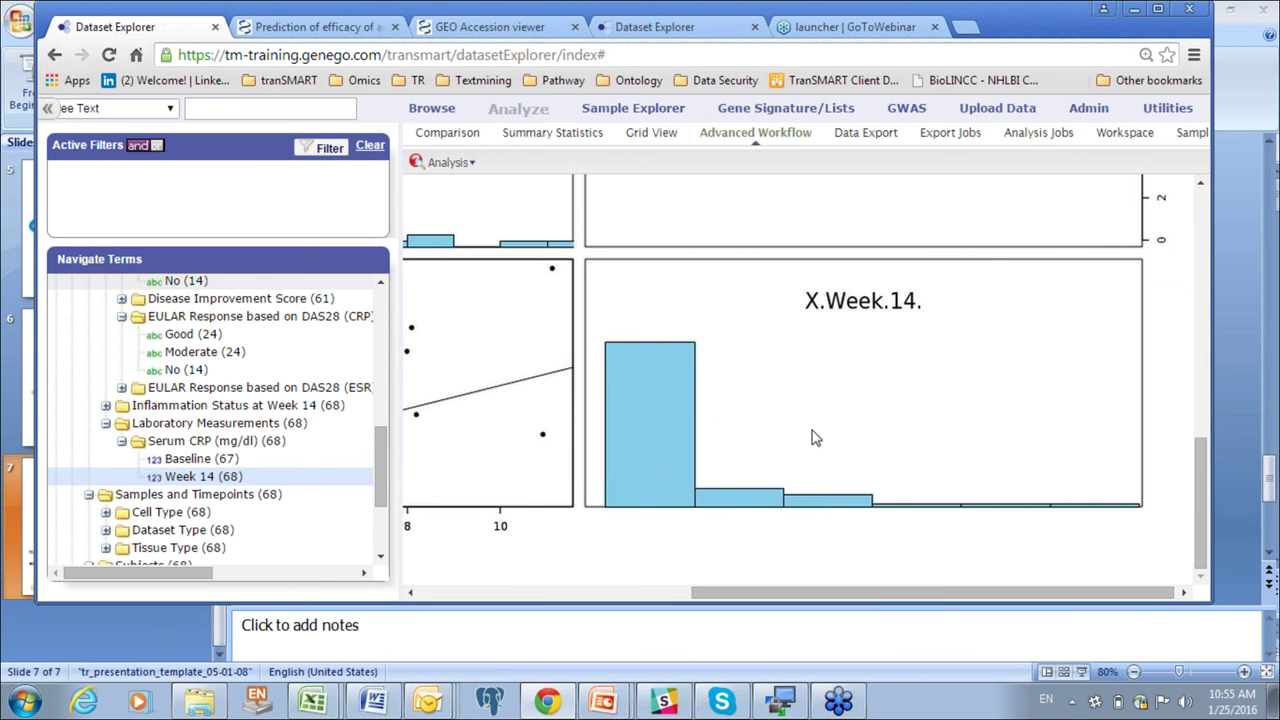
drag(852, 590, 593, 600)
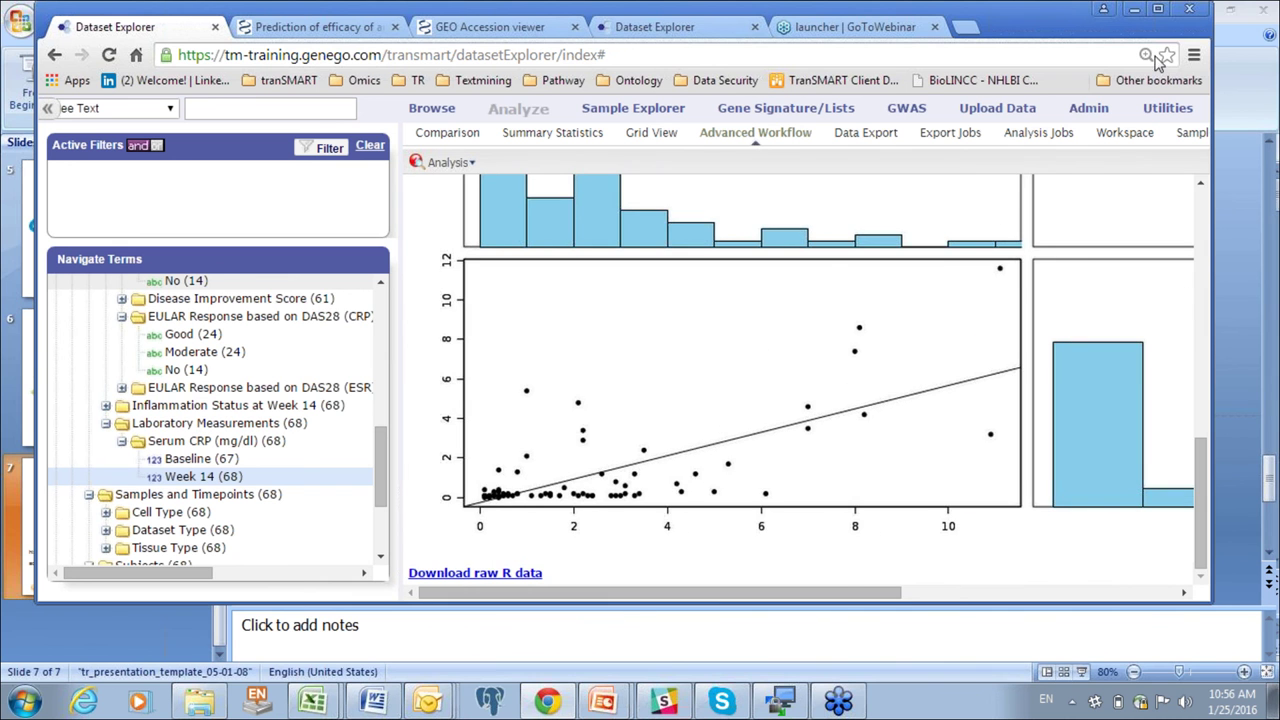
click(1158, 10)
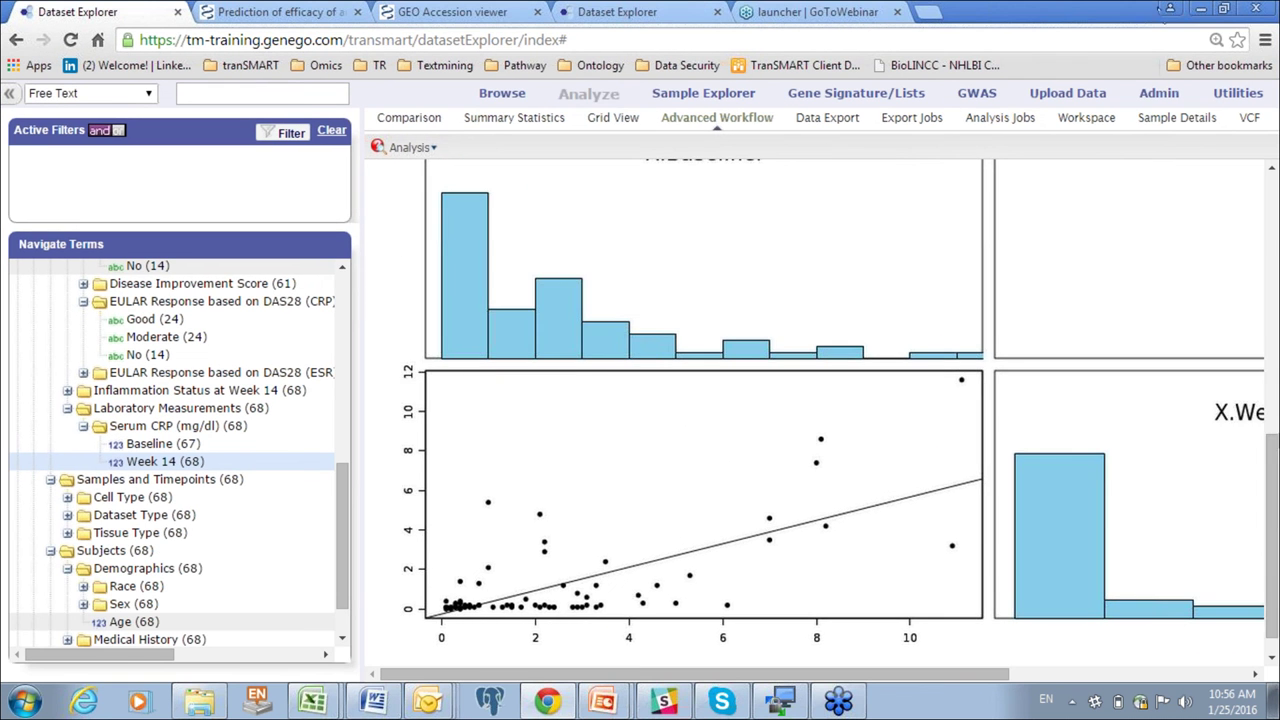
drag(1266, 470, 1265, 353)
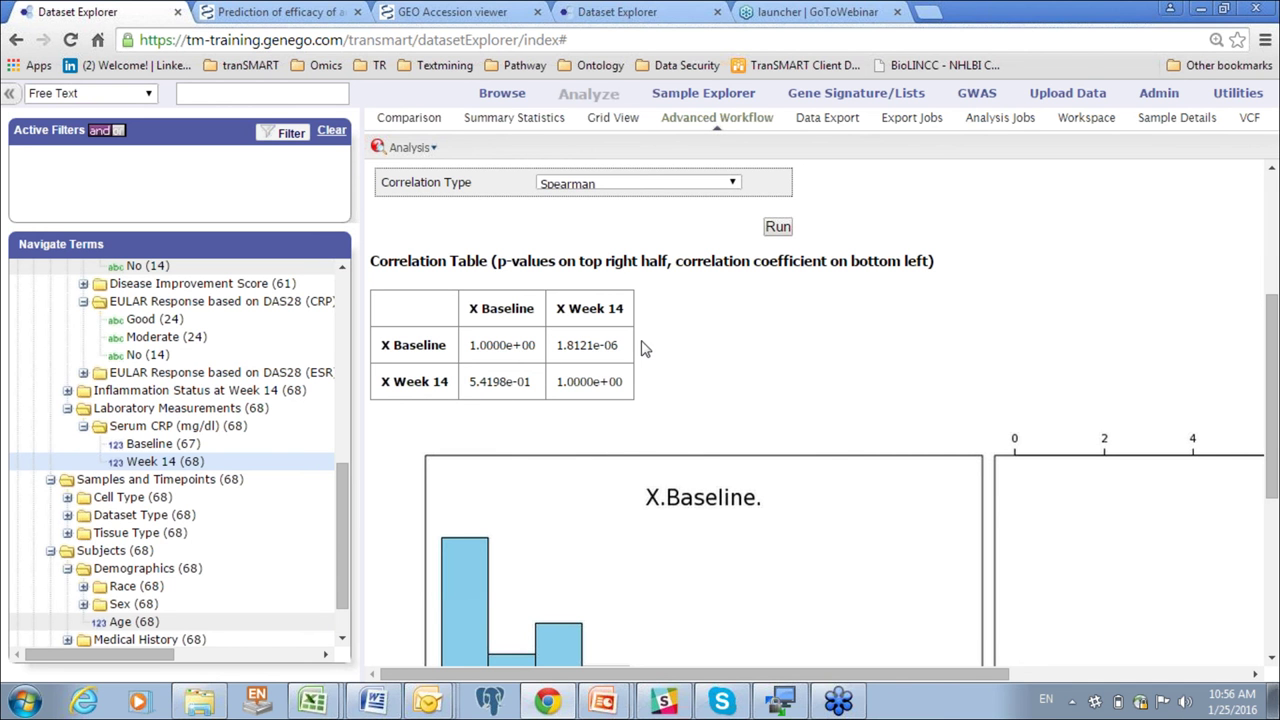
drag(1270, 320, 1272, 498)
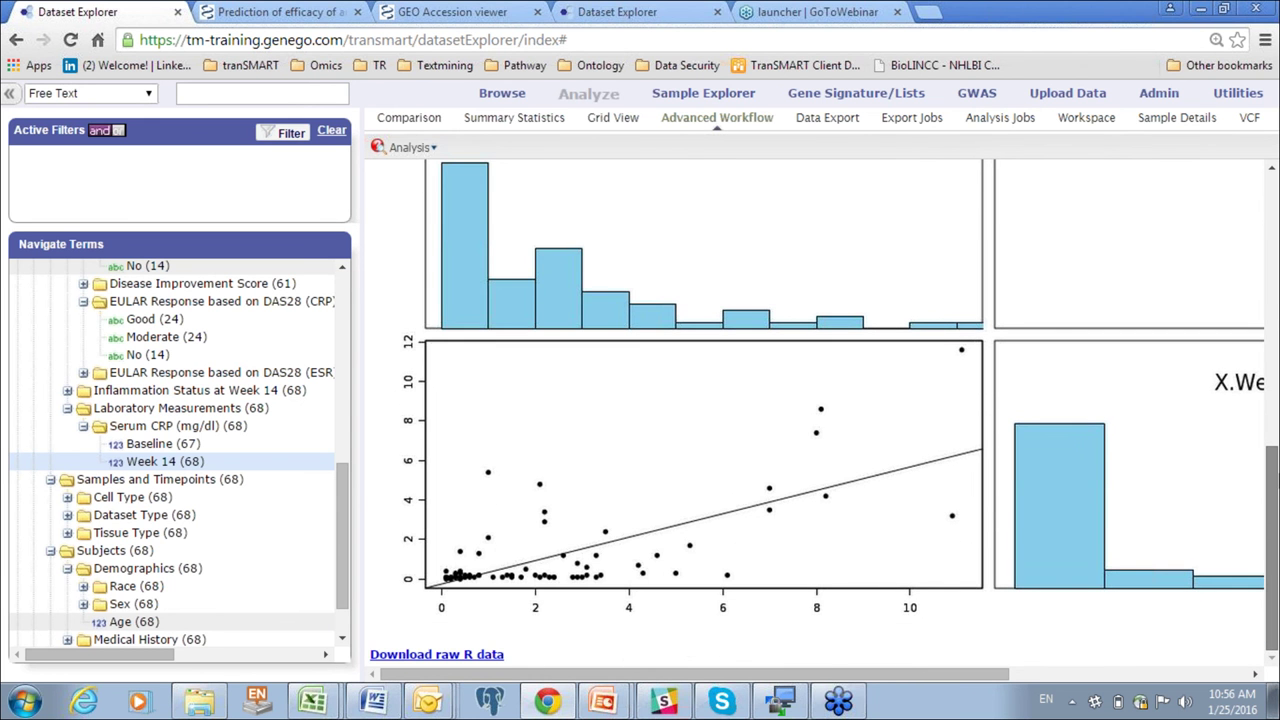
- Change the correlation type to Pearson and rerun the analysis on the Serum CRP Baseline and Week 14 measurements
drag(1275, 470, 1224, 205)
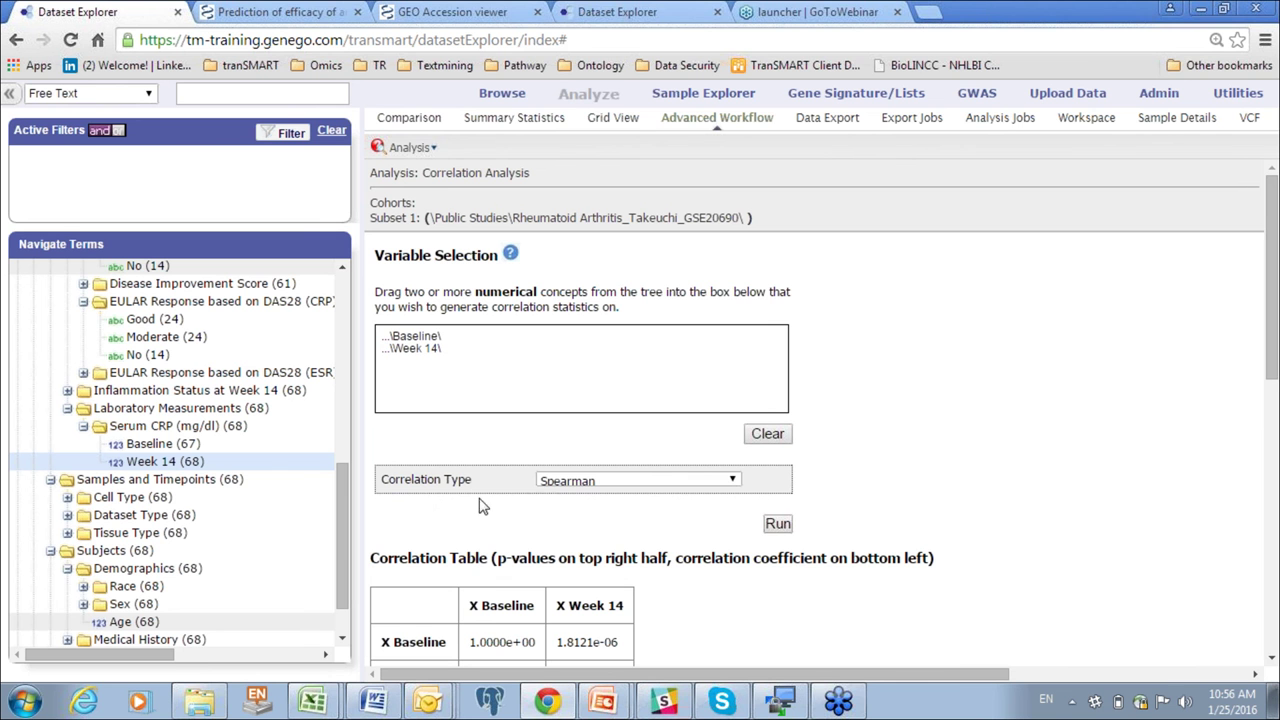
click(734, 481)
click(688, 511)
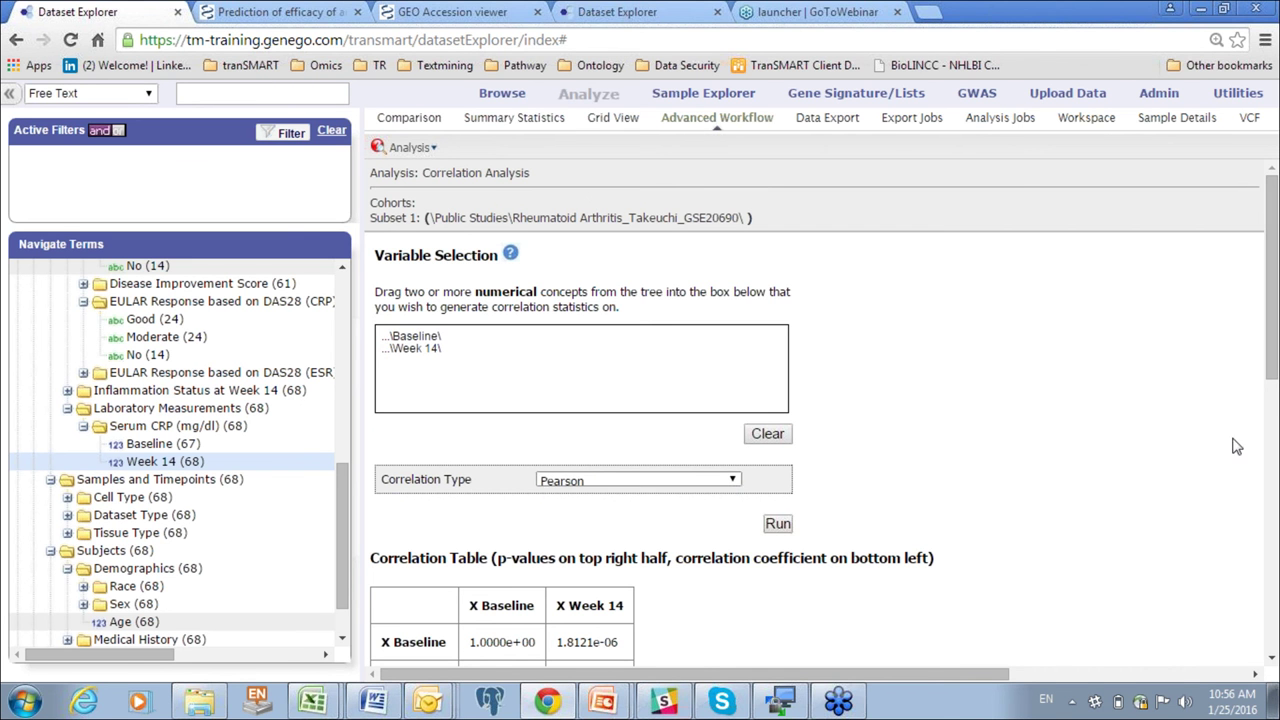
scroll(1272, 320, down, 3)
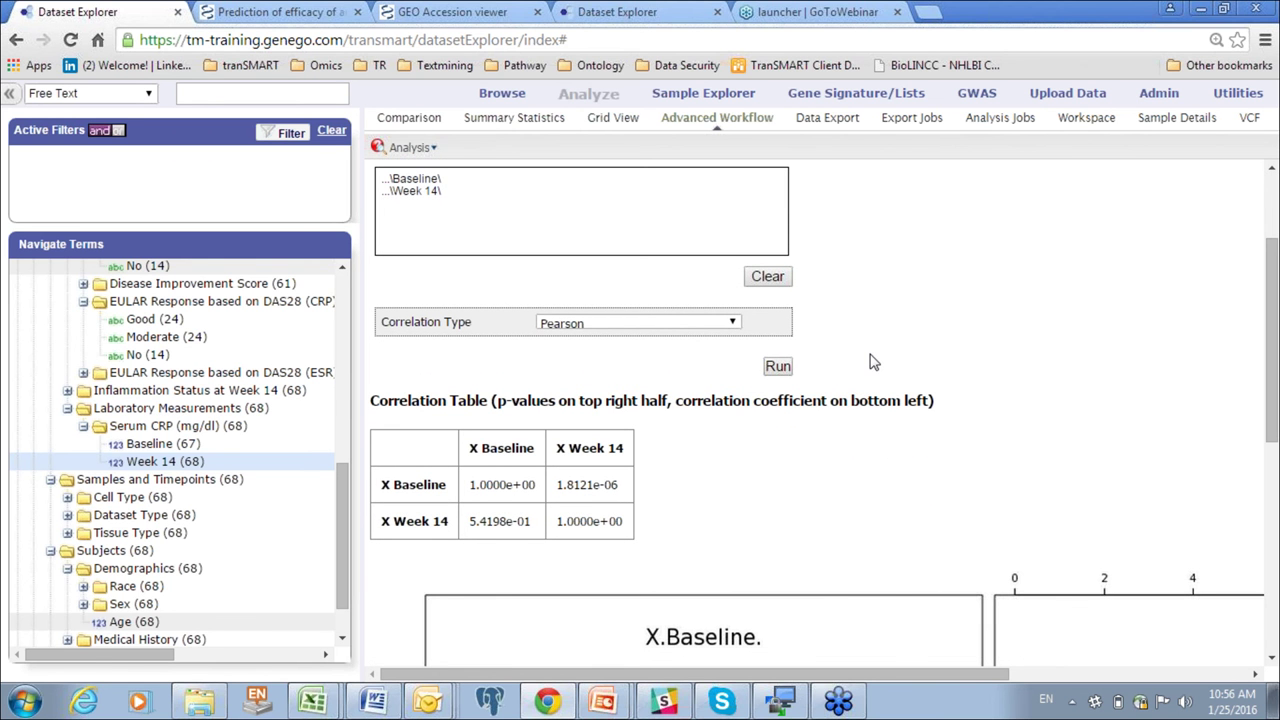
click(777, 367)
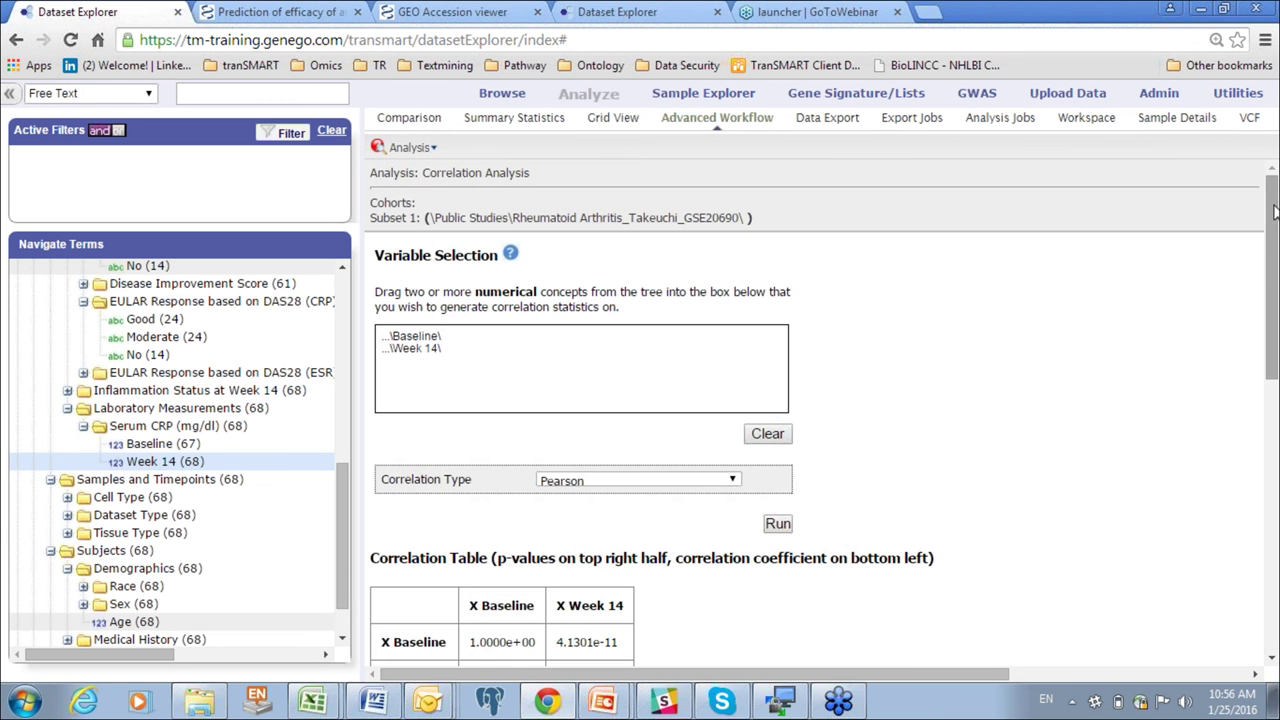
drag(1272, 216, 1216, 182)
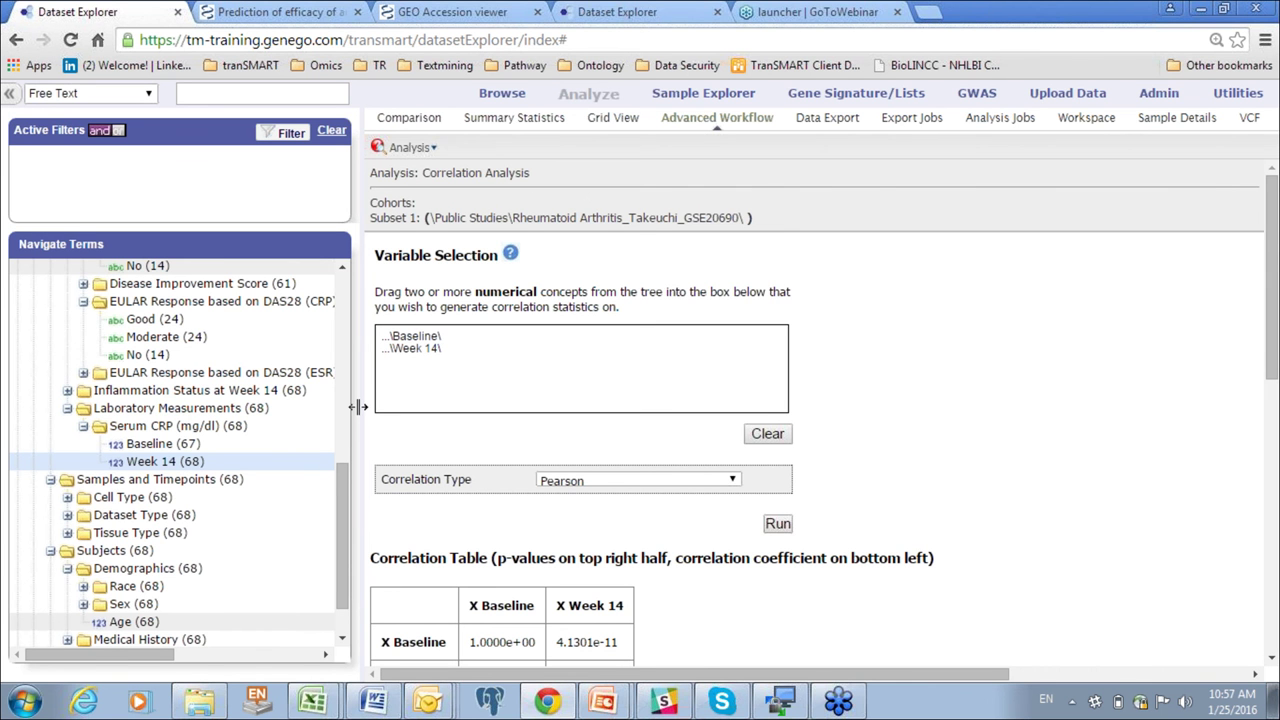
- Narrow the navigation tree pane to give the correlation results more room
drag(354, 408, 376, 415)
click(372, 446)
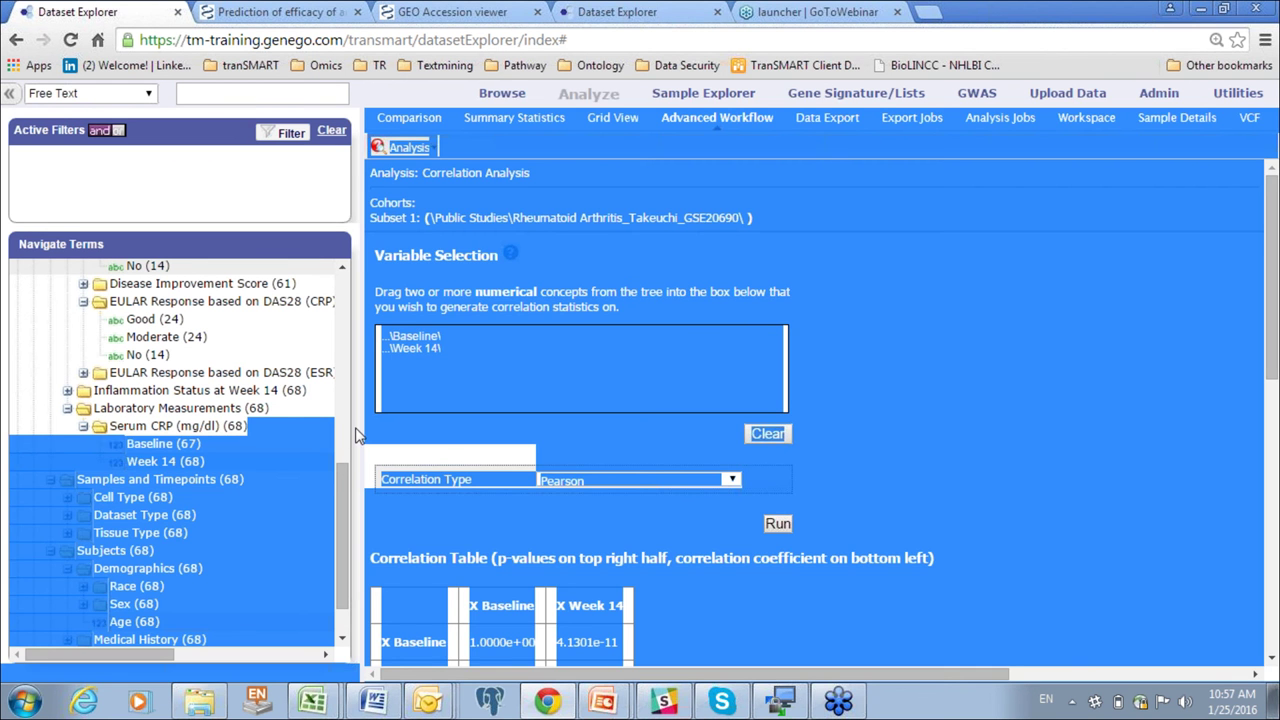
click(354, 431)
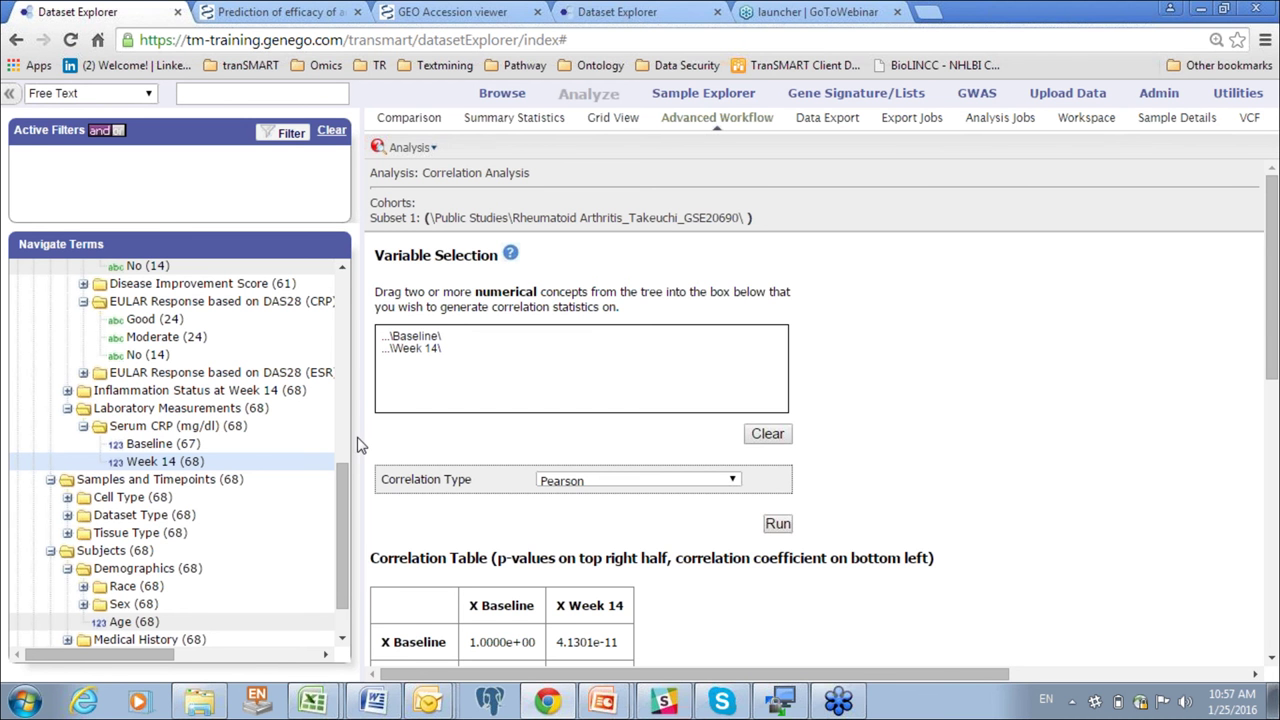
drag(358, 436, 300, 437)
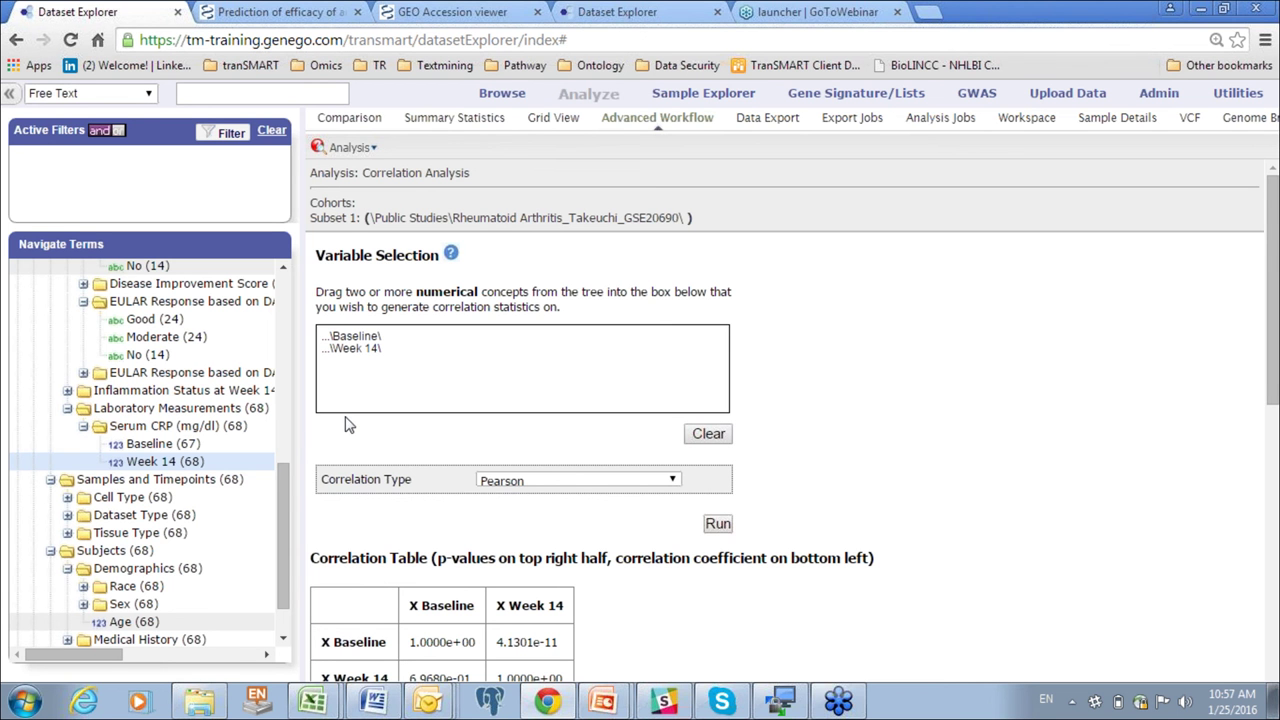
- Collapse the Takeuchi study and expand Ovarian Carcinoma_TCGA, with the navigation pane widened to fit the full study names
drag(281, 476, 288, 366)
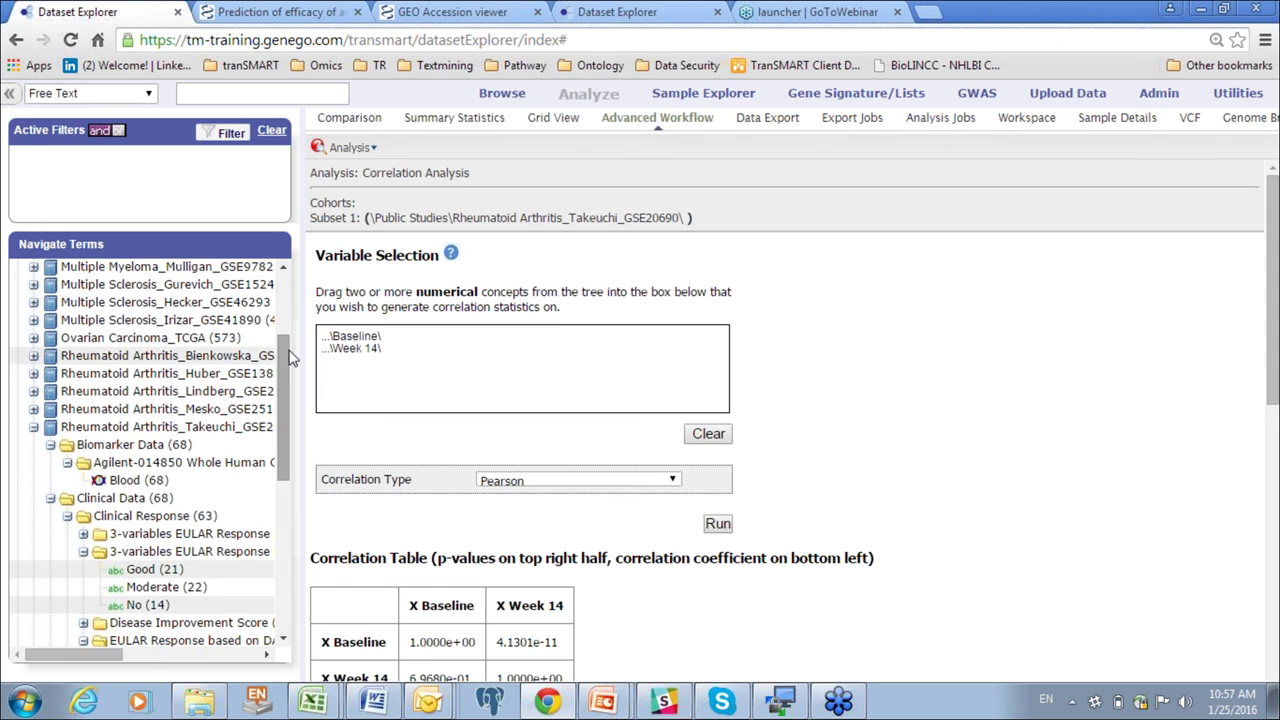
click(33, 428)
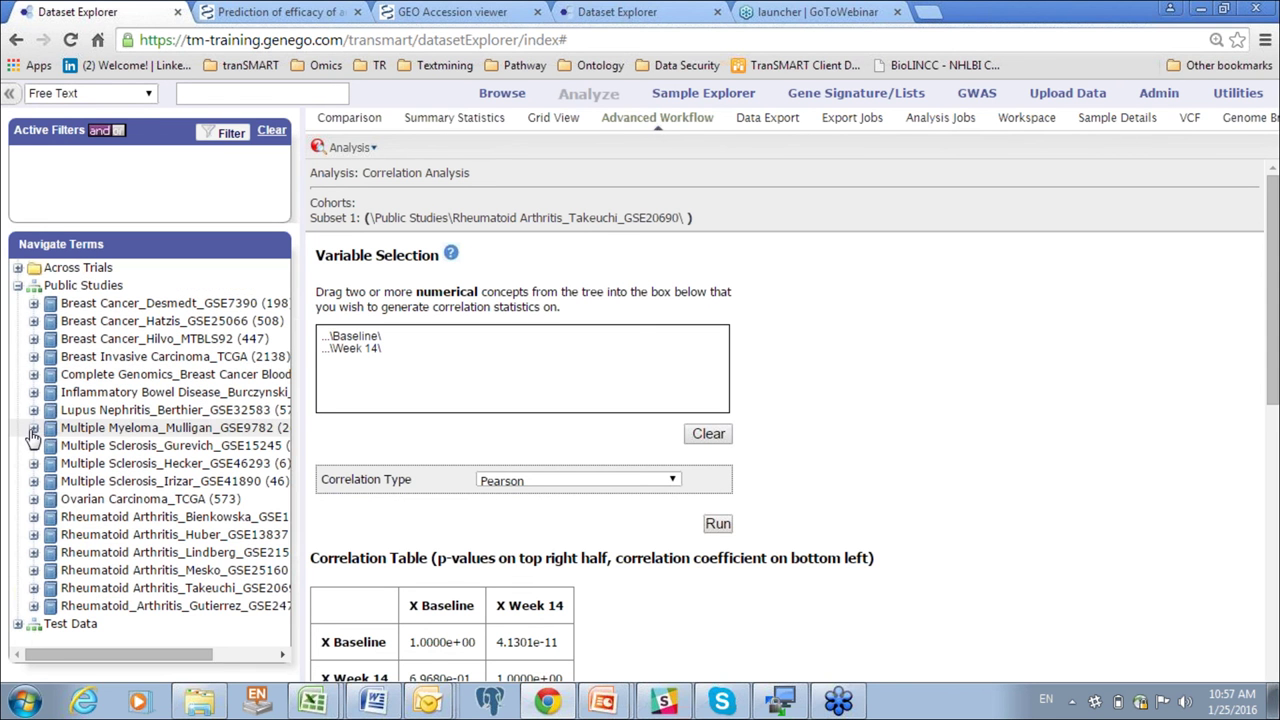
drag(306, 408, 314, 411)
click(300, 400)
drag(298, 391, 368, 391)
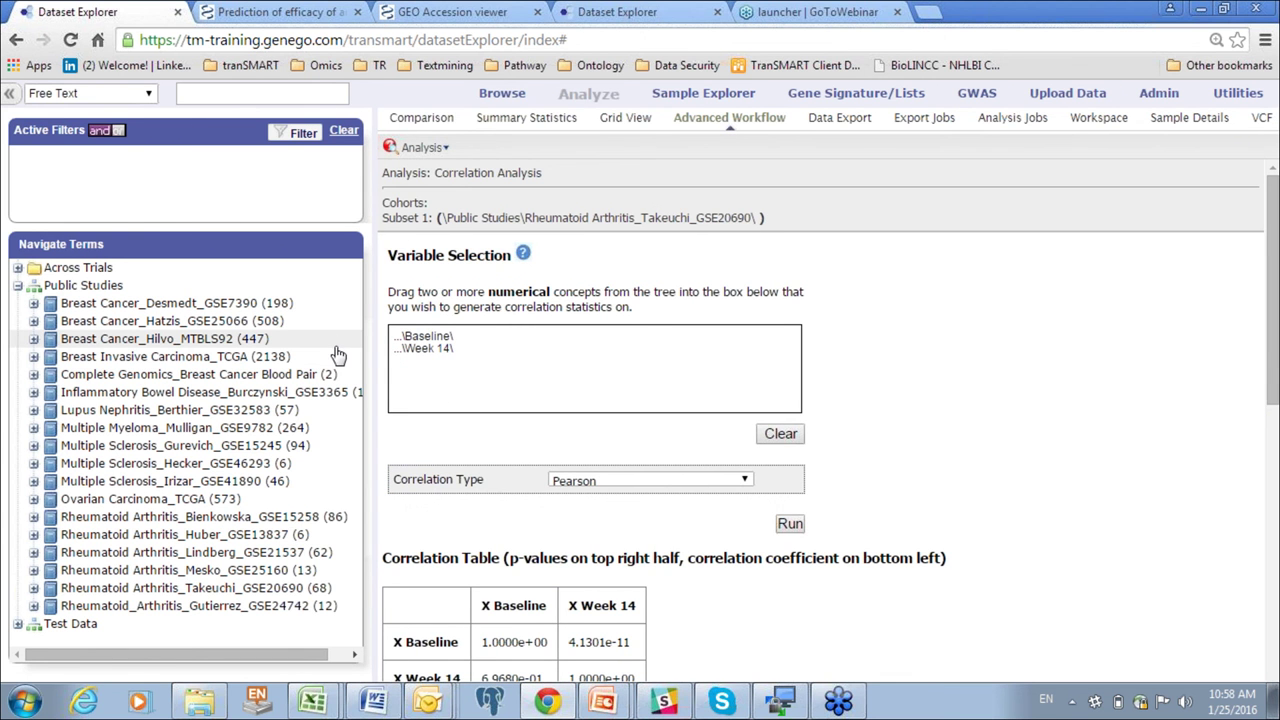
click(33, 499)
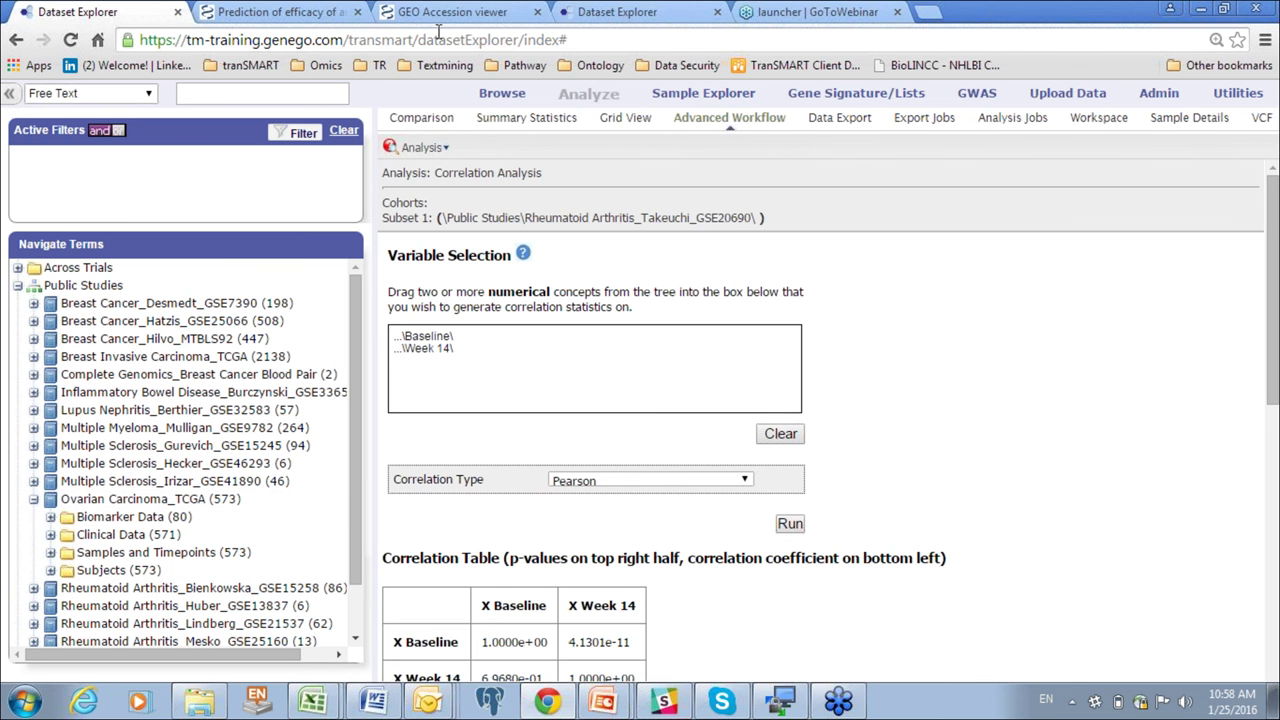
- Try to expand the TCGAOV study on the second tranSMART server, reload and log in again, and return to the first Dataset Explorer
click(622, 14)
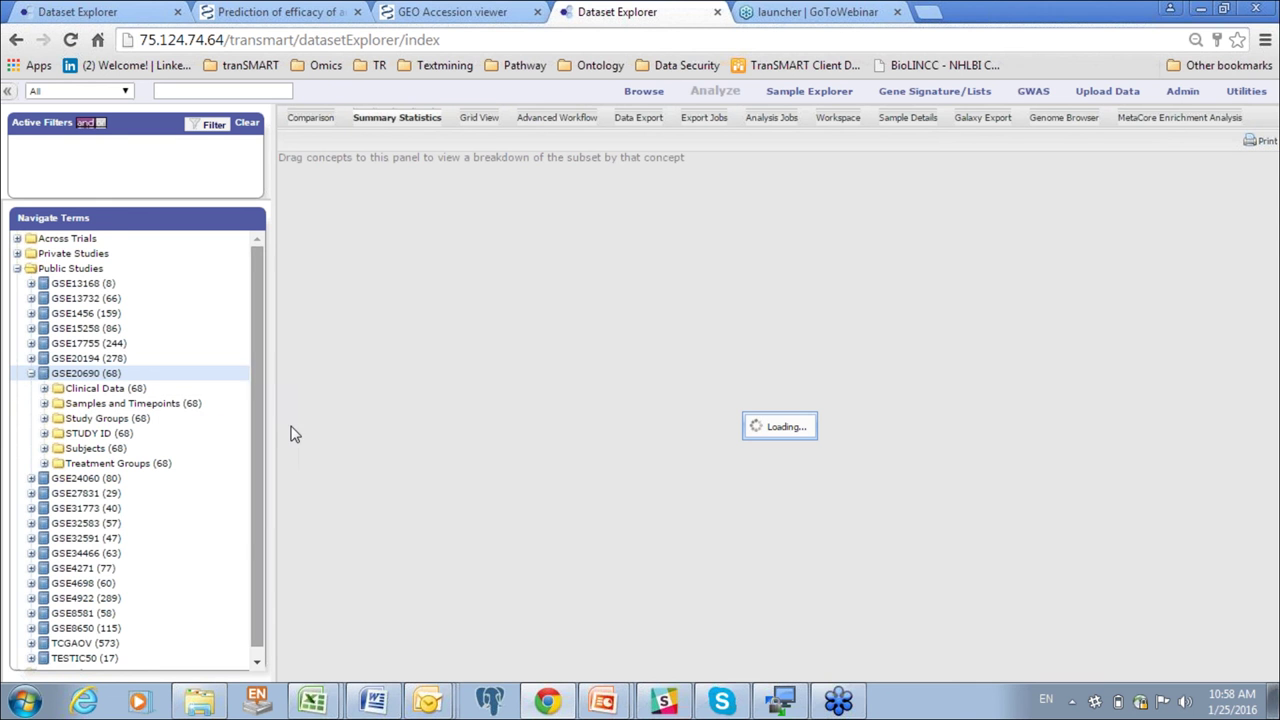
scroll(263, 443, down, 1)
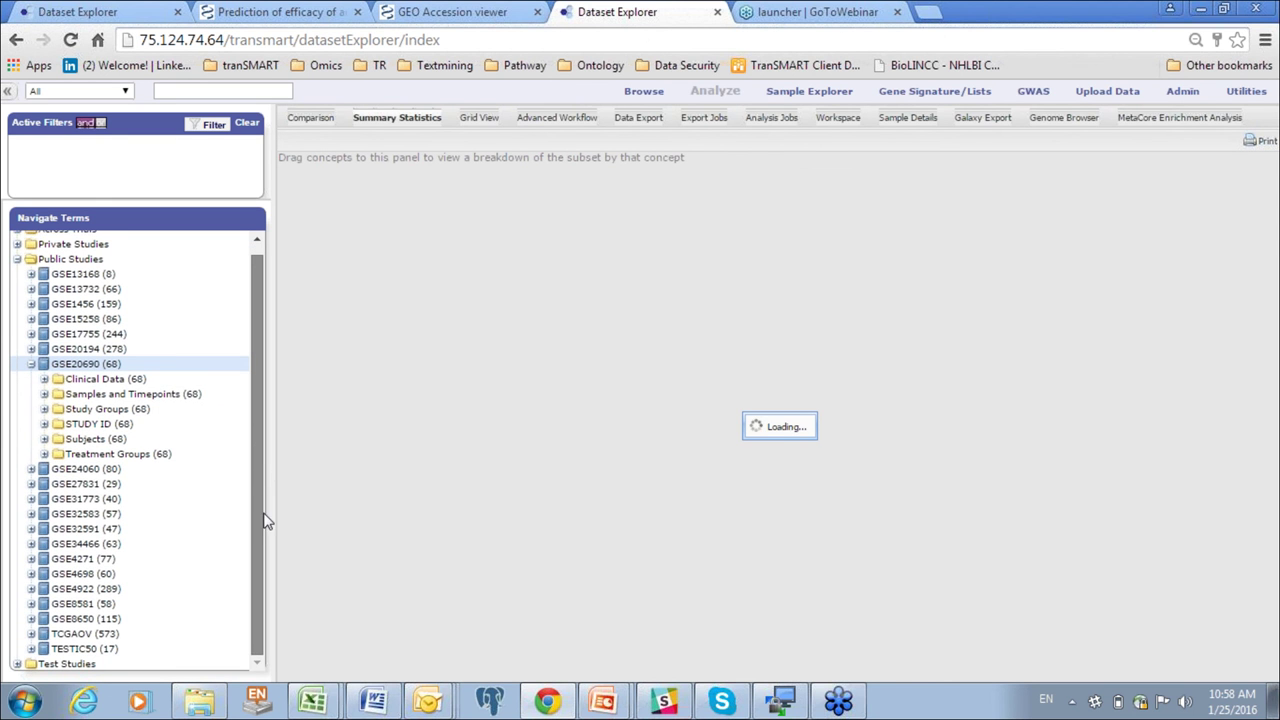
click(31, 634)
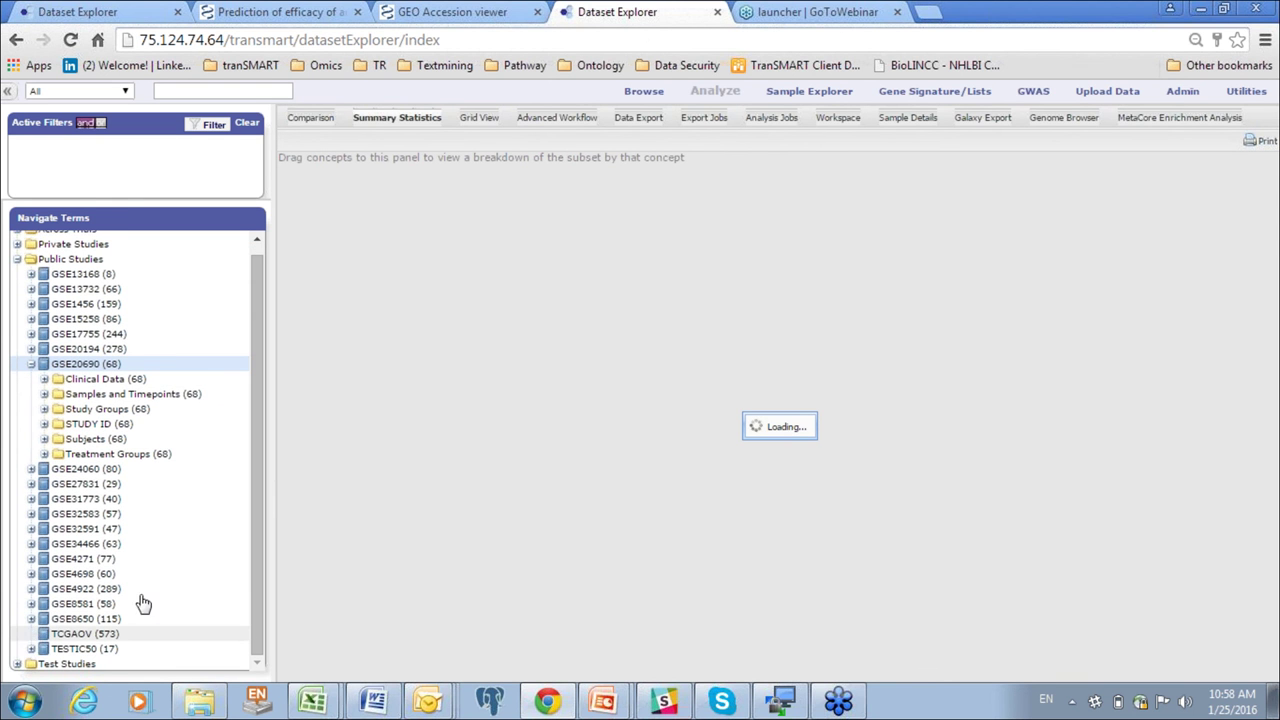
click(70, 39)
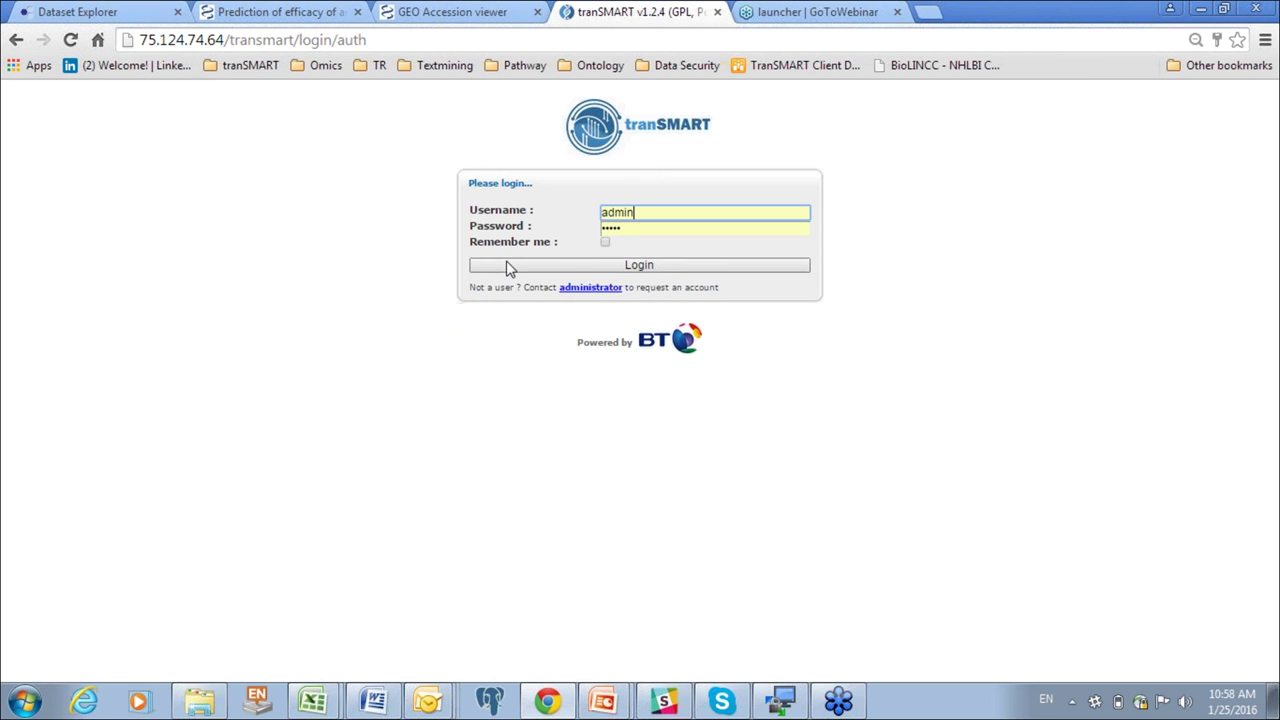
click(507, 266)
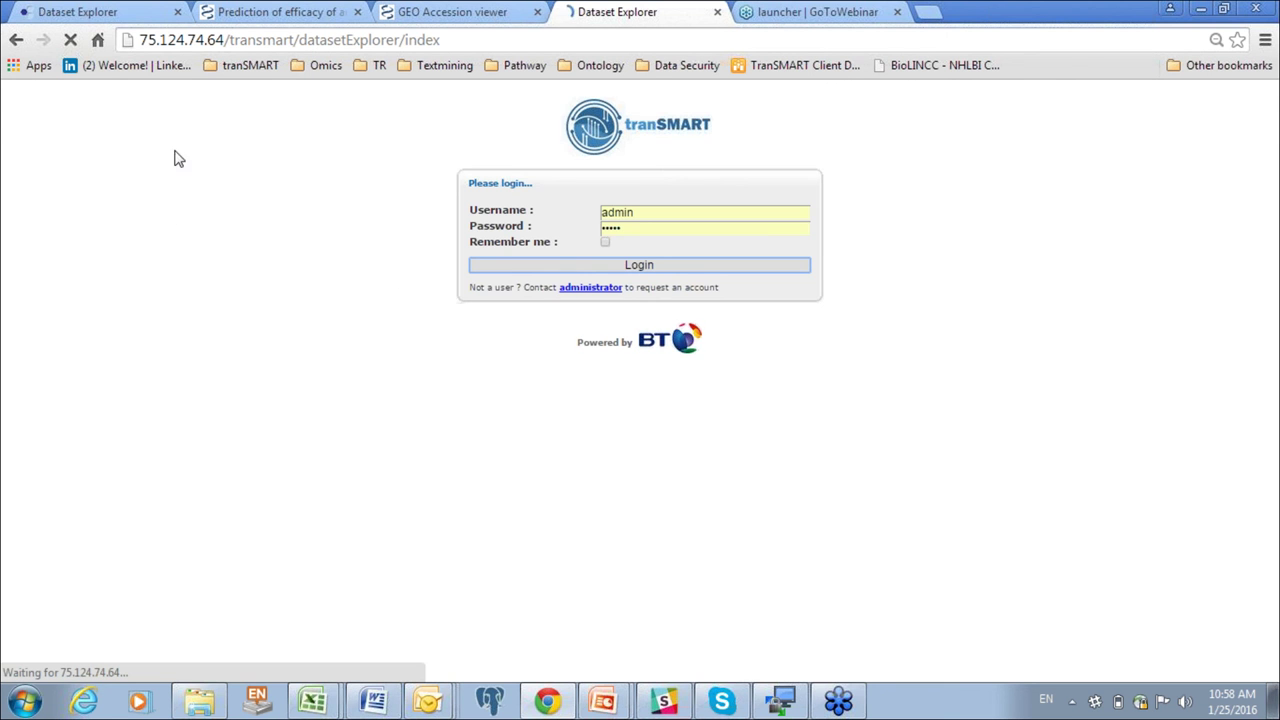
click(140, 18)
- Expand the Subjects, Medical History, Biomarker Data and Chrom folders under the Ovarian Carcinoma_TCGA study
drag(353, 364, 360, 462)
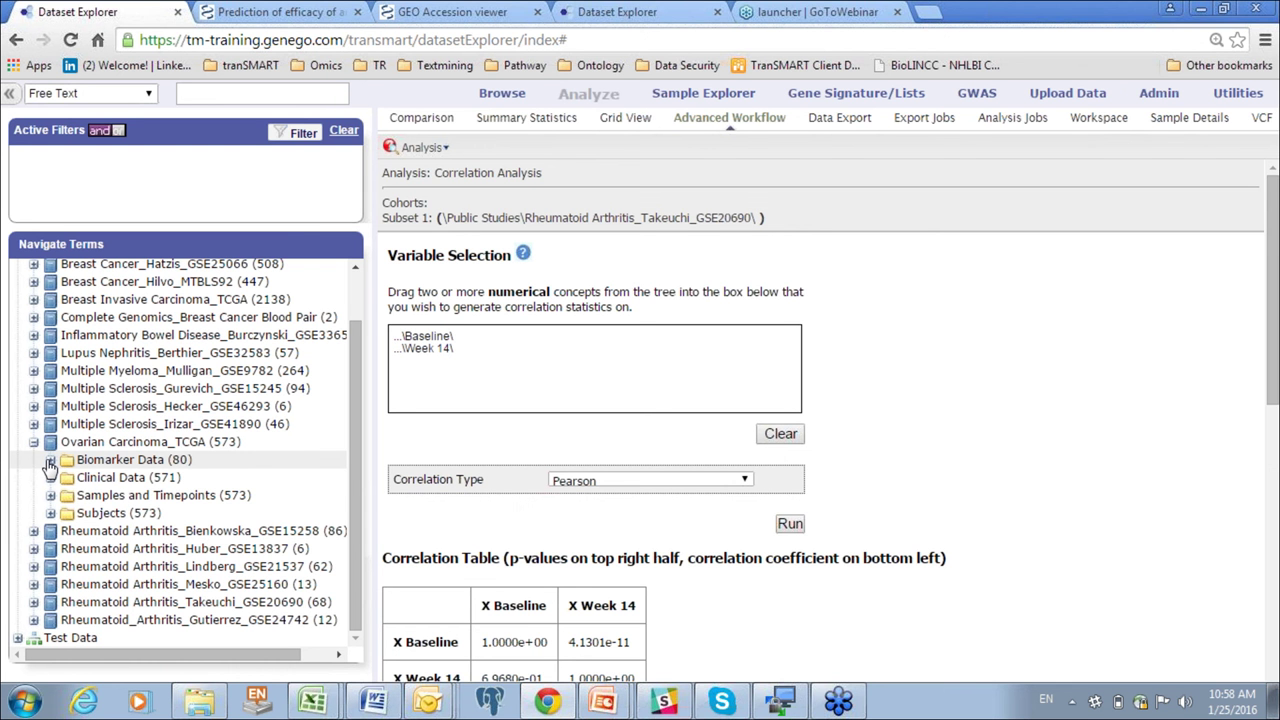
click(50, 513)
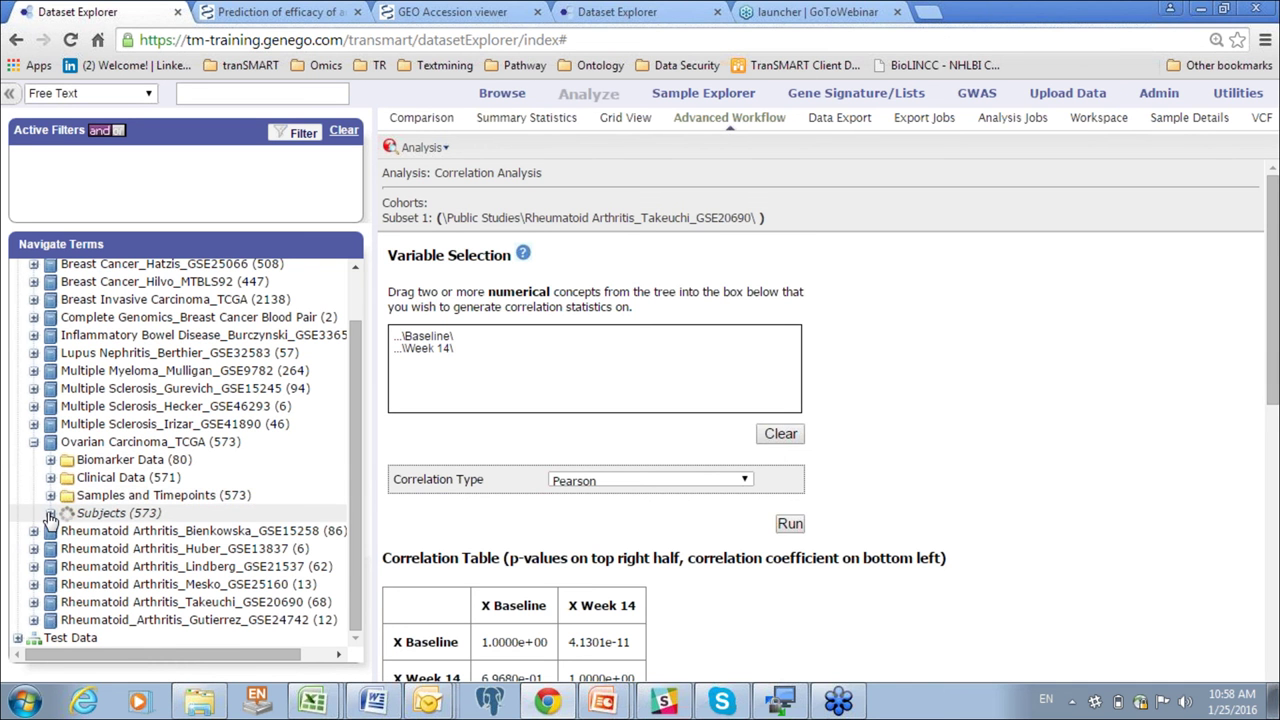
click(67, 549)
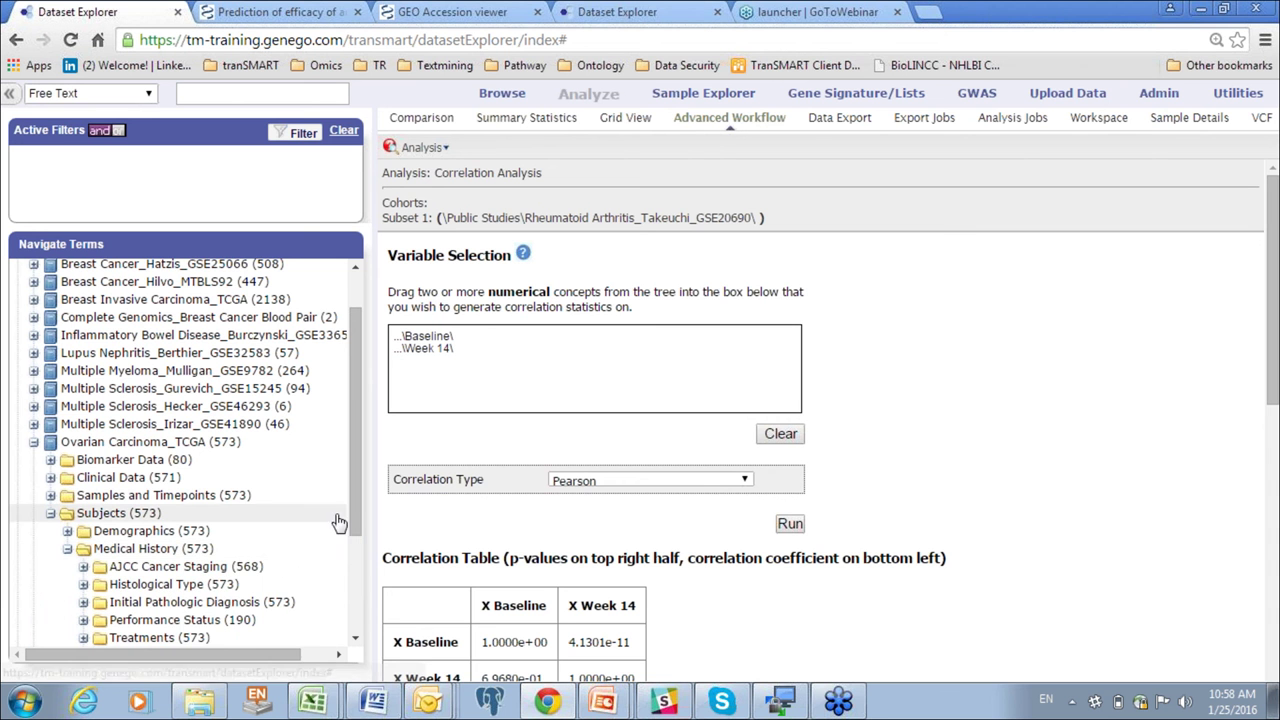
drag(354, 508, 352, 528)
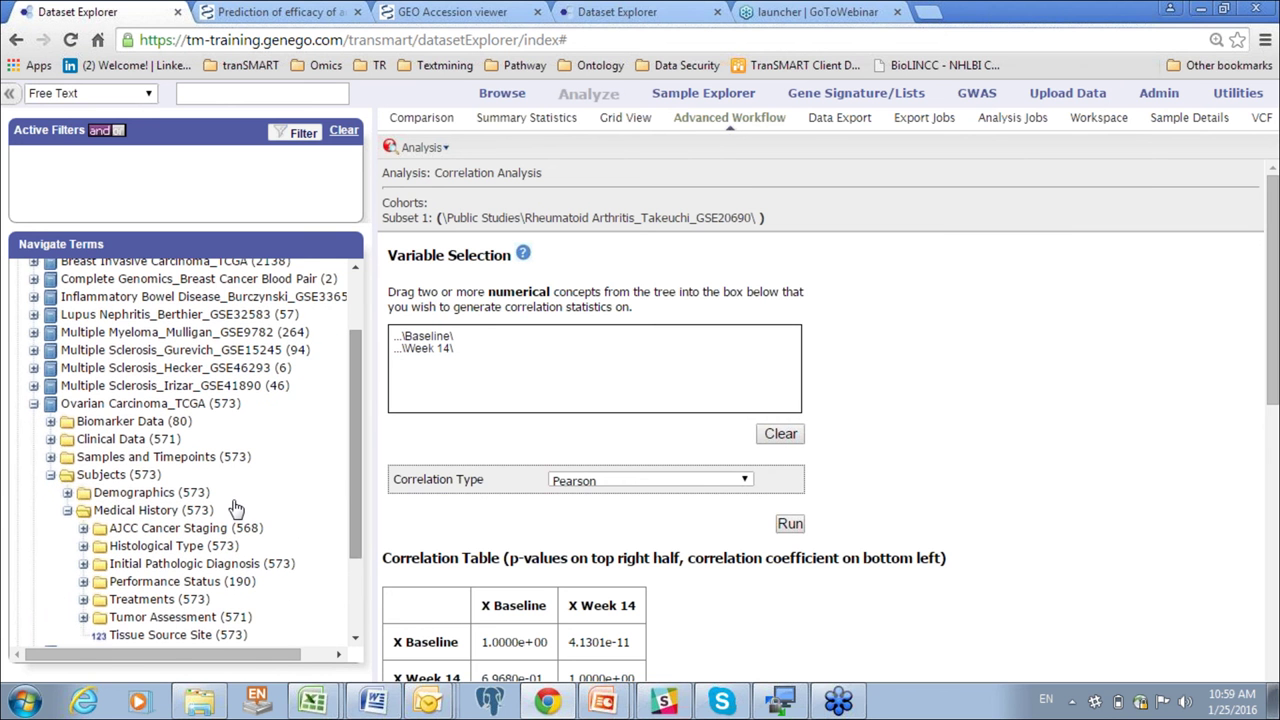
drag(349, 474, 352, 421)
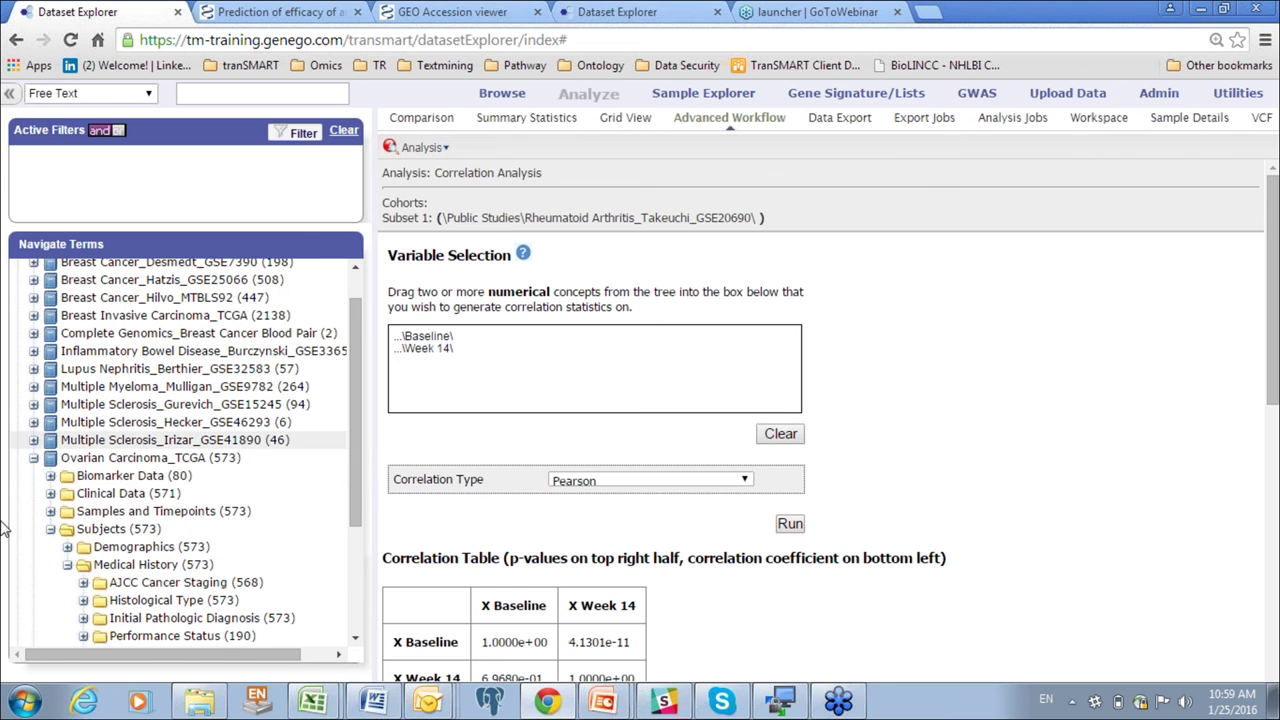
click(50, 476)
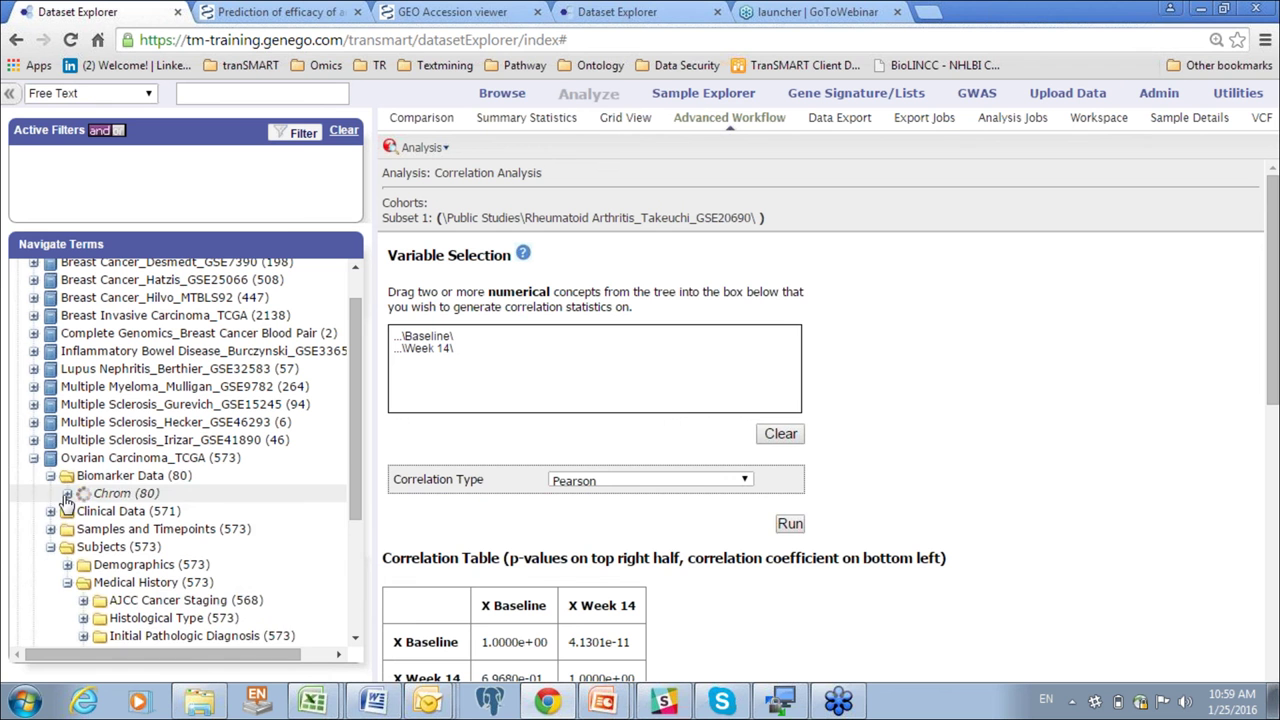
click(67, 493)
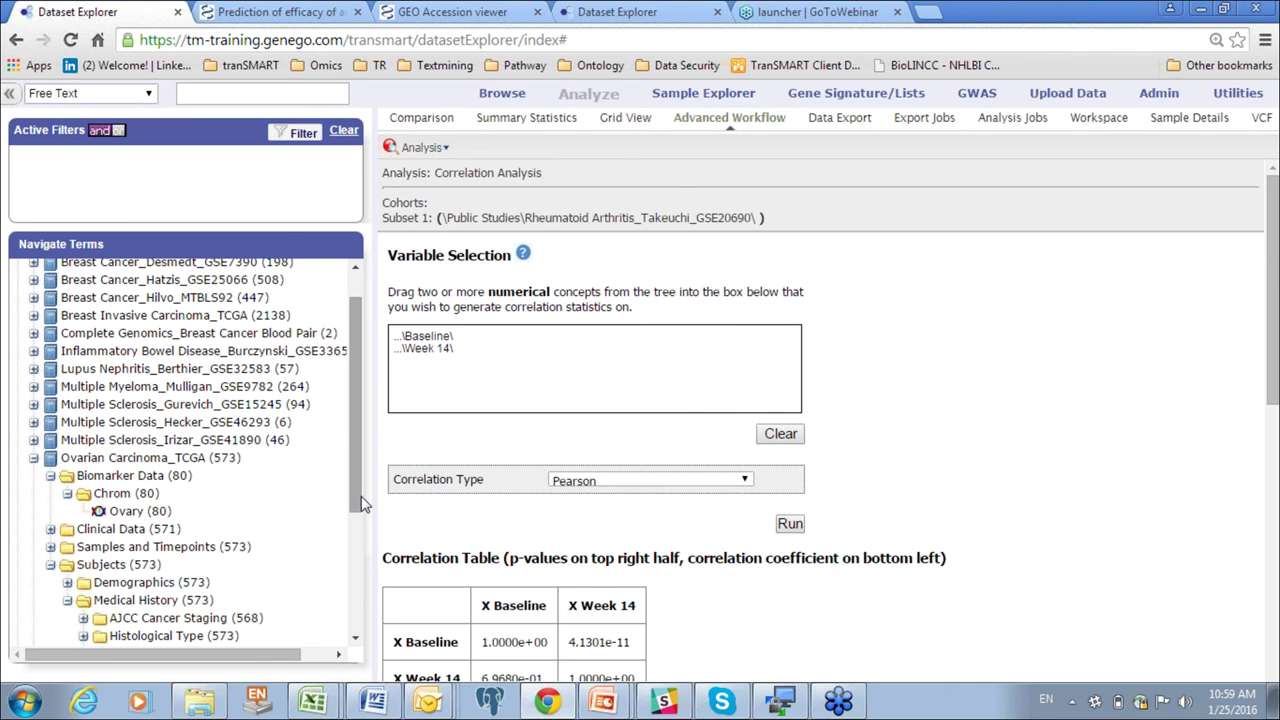
- Replace the Takeuchi study in Subset 1 with Ovarian Carcinoma_TCGA and generate its summary statistics
click(421, 119)
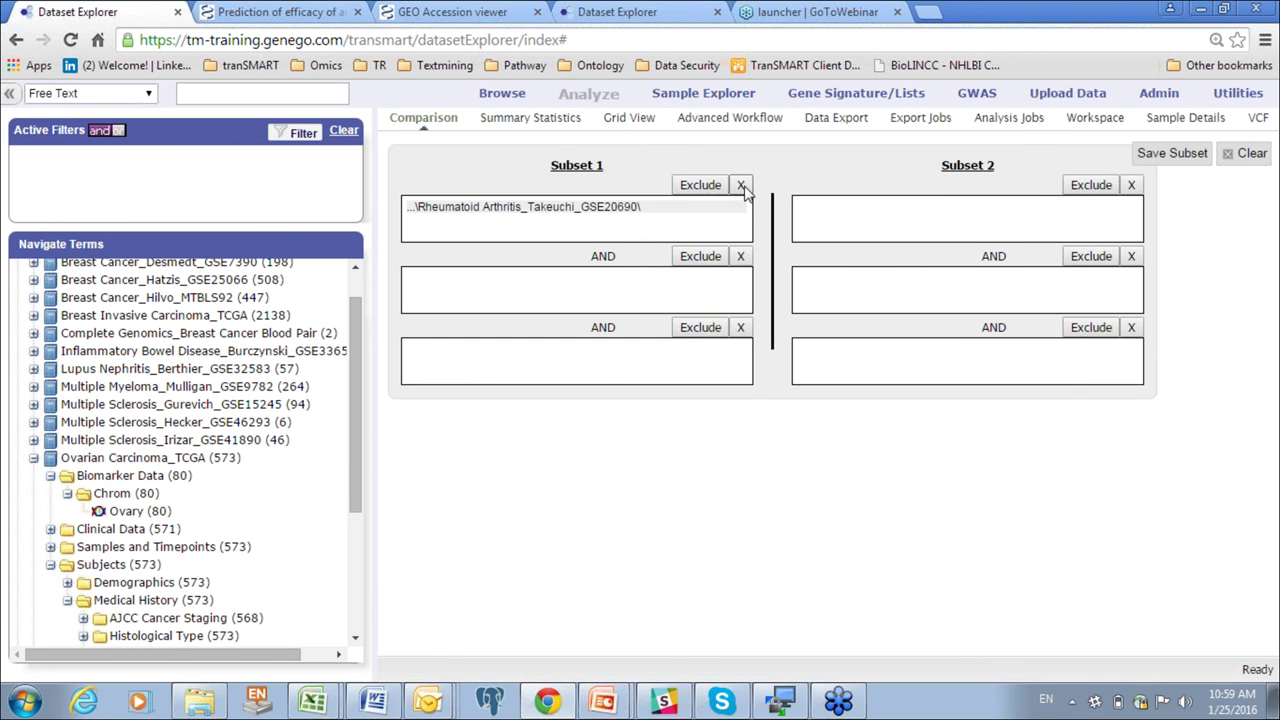
click(741, 186)
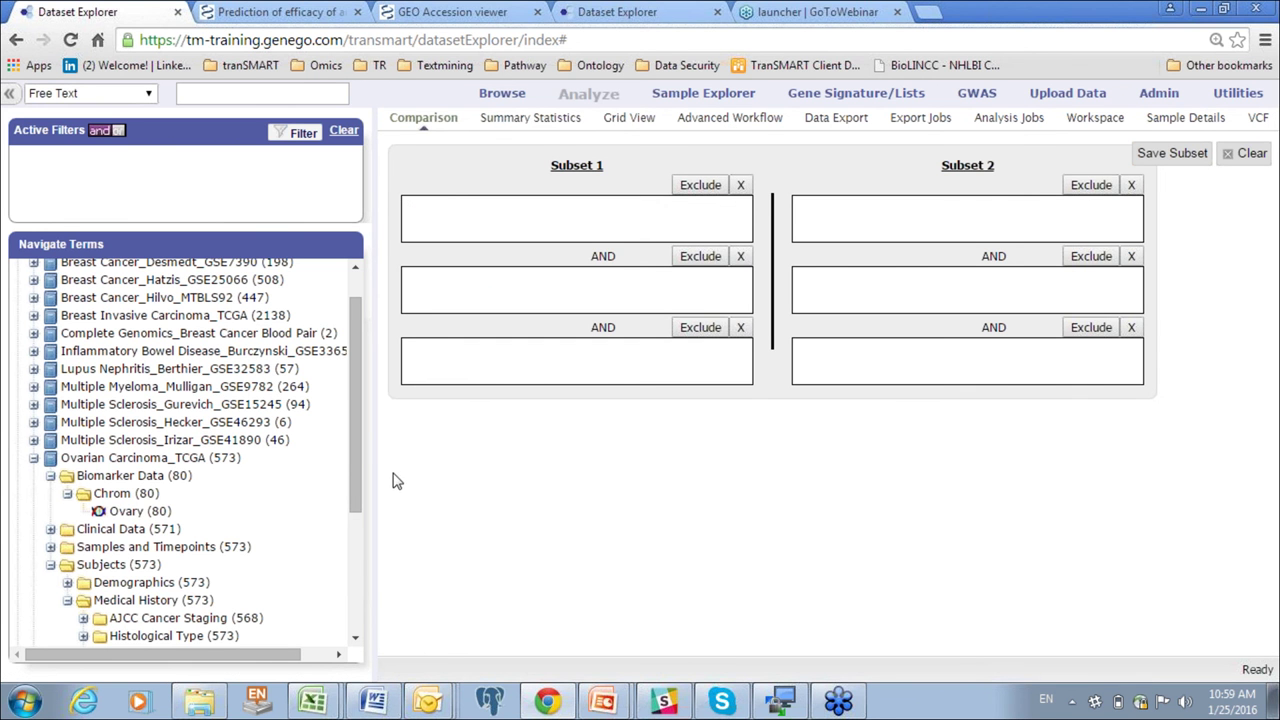
drag(356, 450, 302, 463)
drag(100, 440, 437, 212)
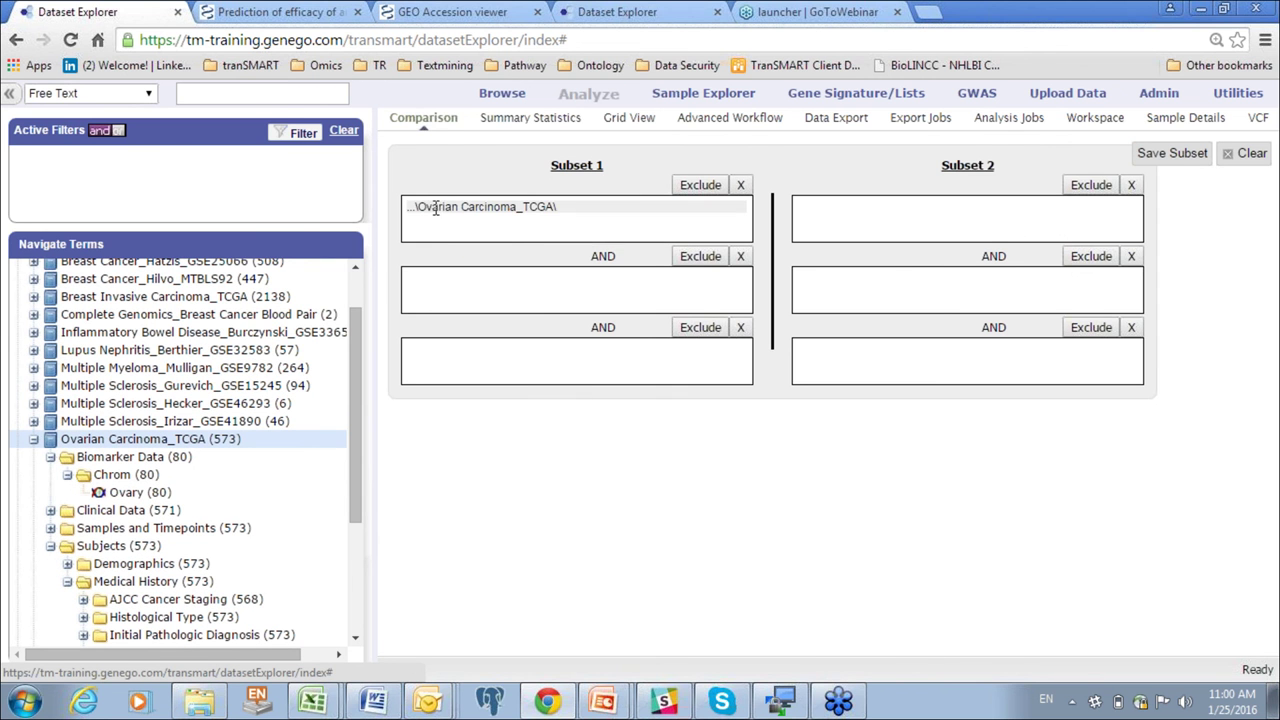
click(514, 121)
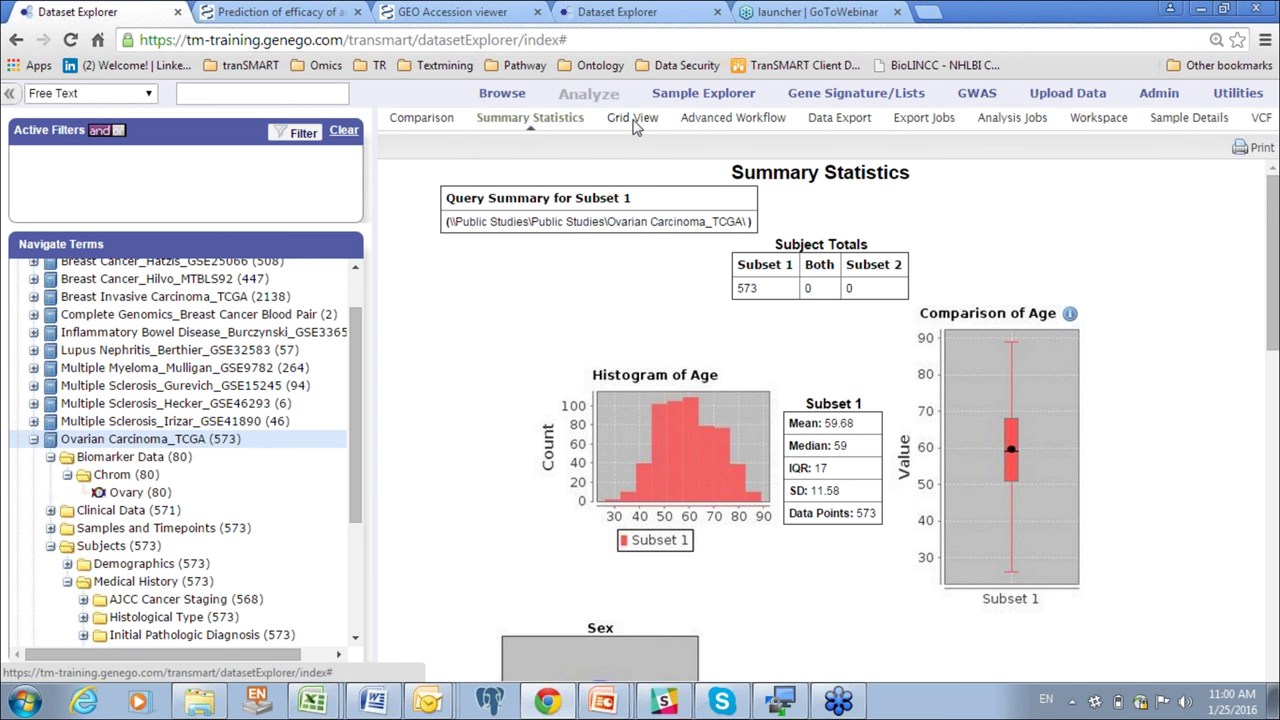
- Examine the subject records of the Ovarian Carcinoma_TCGA cohort in the grid view and return to the summary statistics
click(633, 119)
click(527, 120)
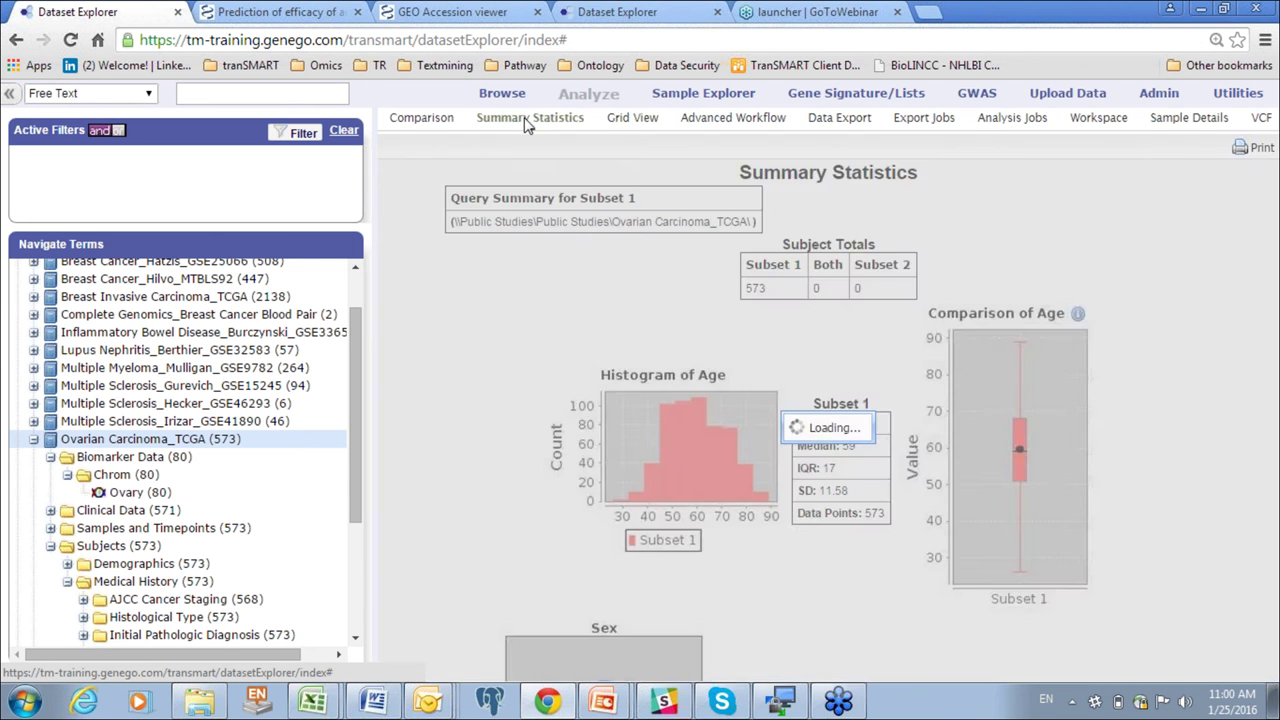
click(632, 119)
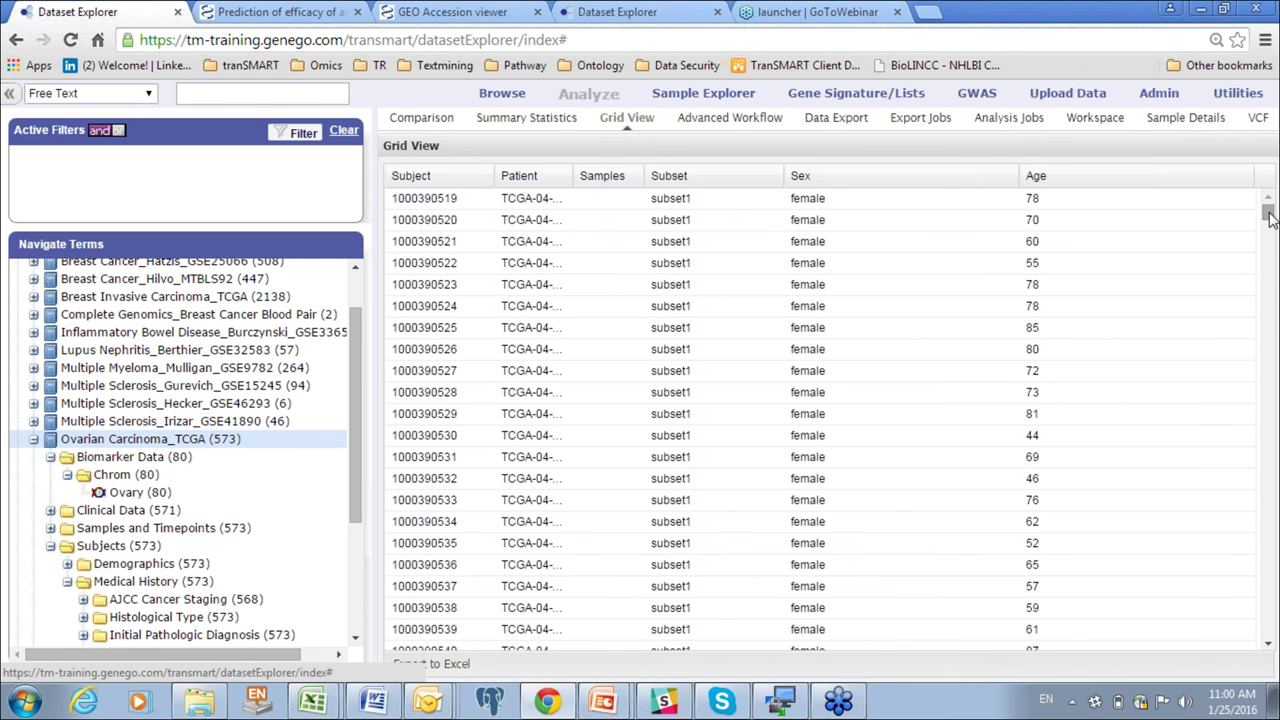
drag(1268, 216, 1229, 200)
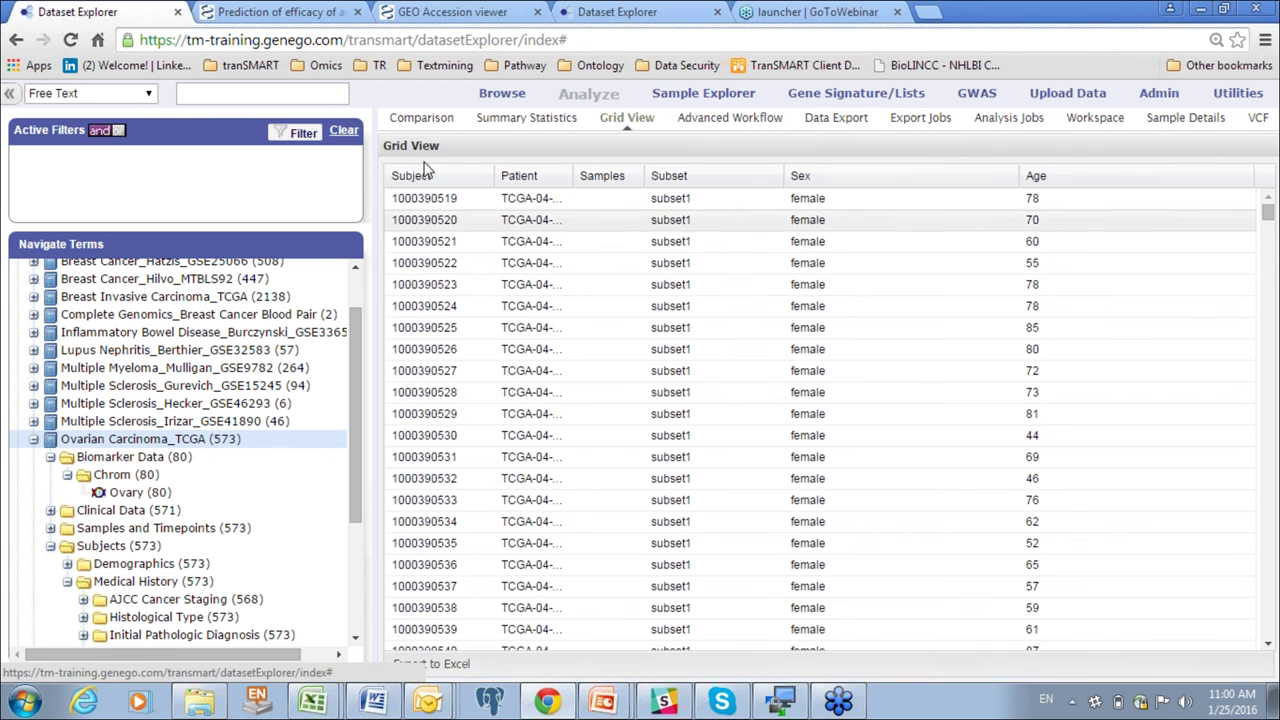
click(508, 120)
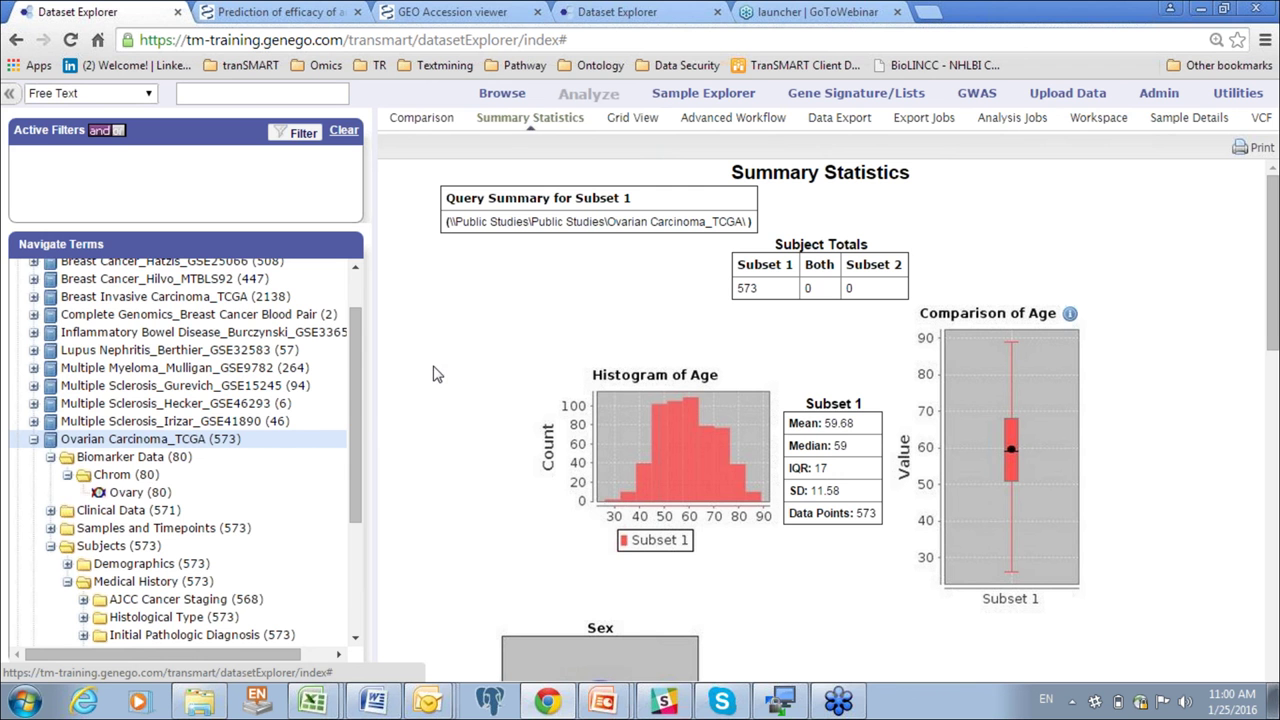
- Expand AJCC Cancer Staging under Medical History and add AJCC Pathological Tumor Stage to the summary statistics
drag(352, 402, 356, 489)
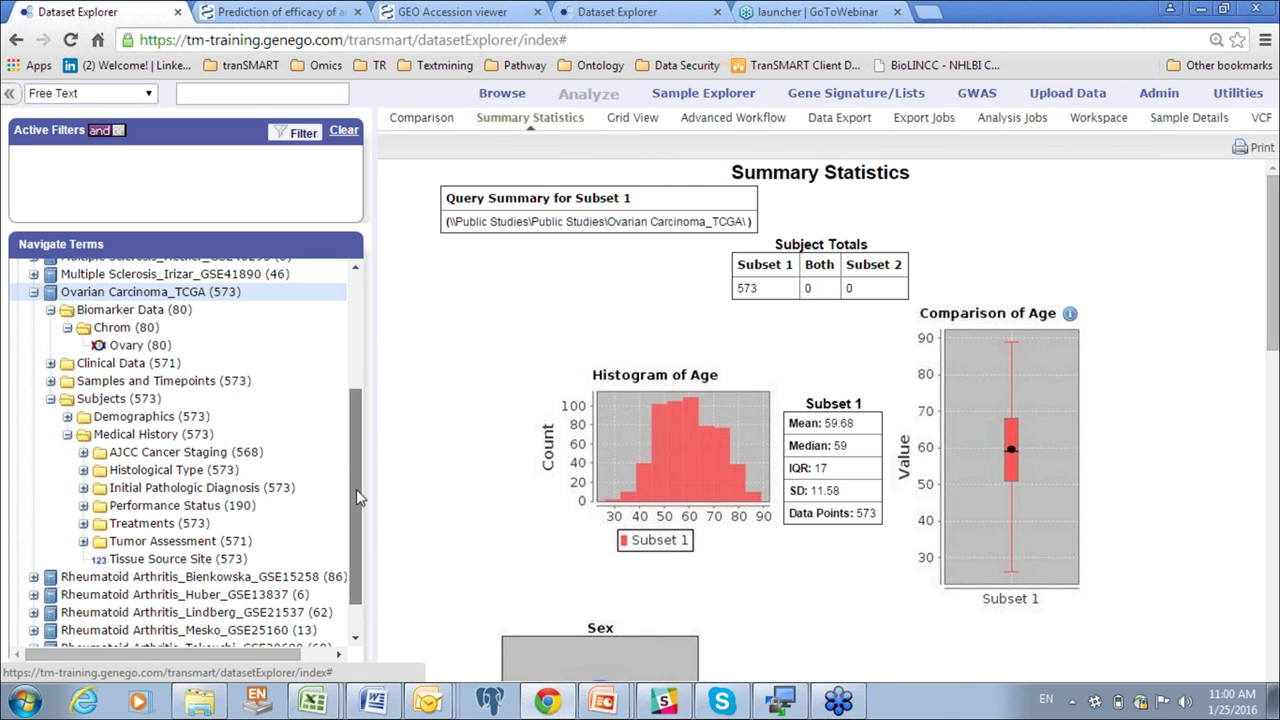
click(84, 442)
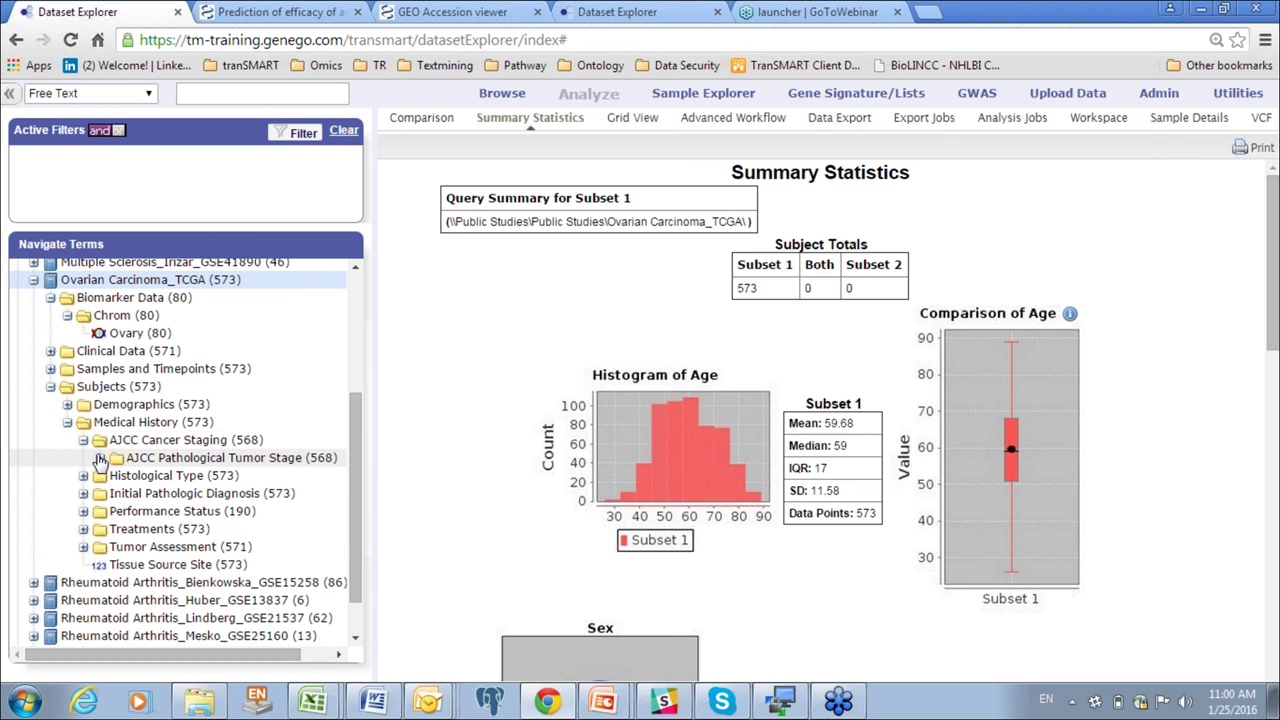
drag(239, 466, 457, 322)
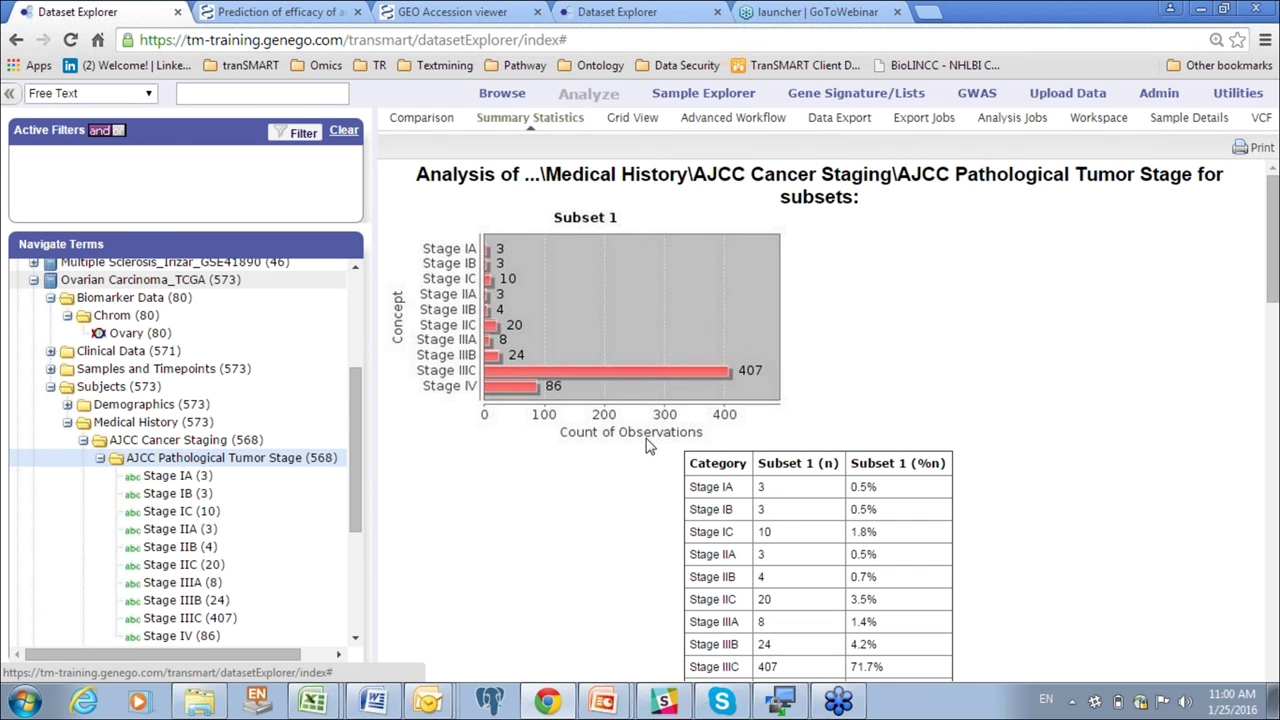
- Collapse AJCC Cancer Staging, expand Initial Pathologic Diagnosis with its method folder, and add Year of Initial Pathologic Diagnosis to the summary statistics
click(84, 442)
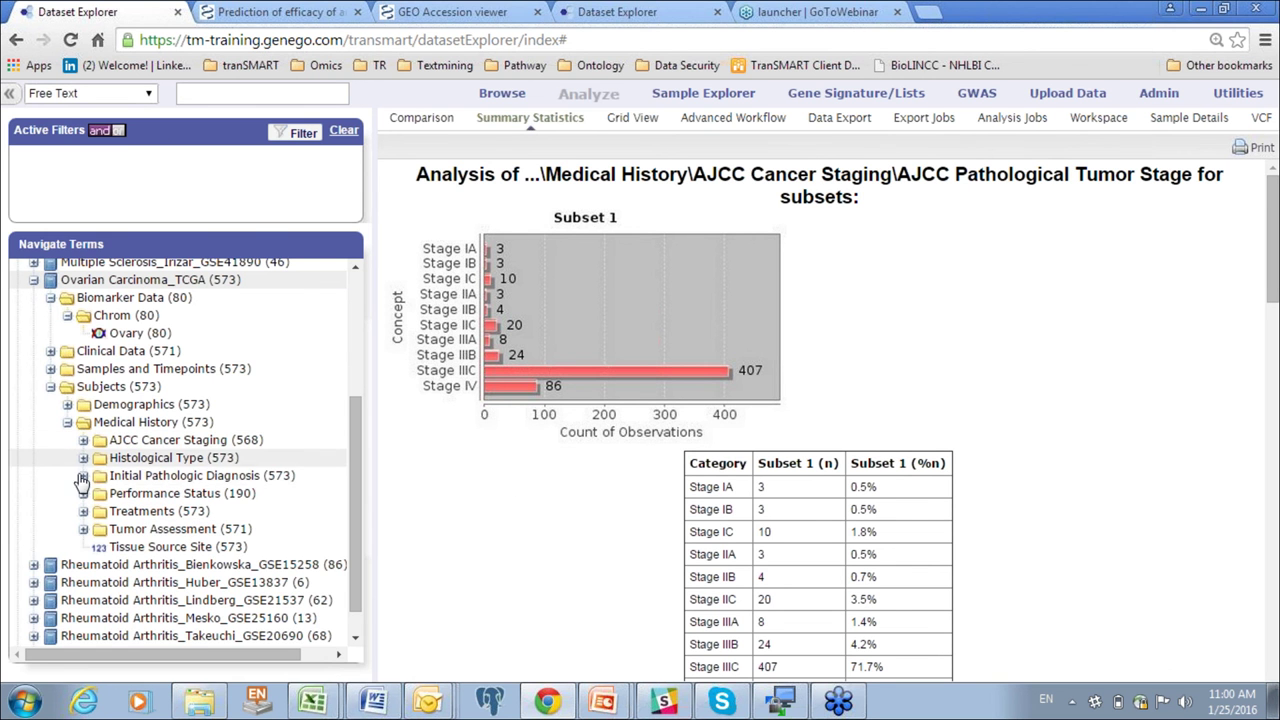
click(84, 458)
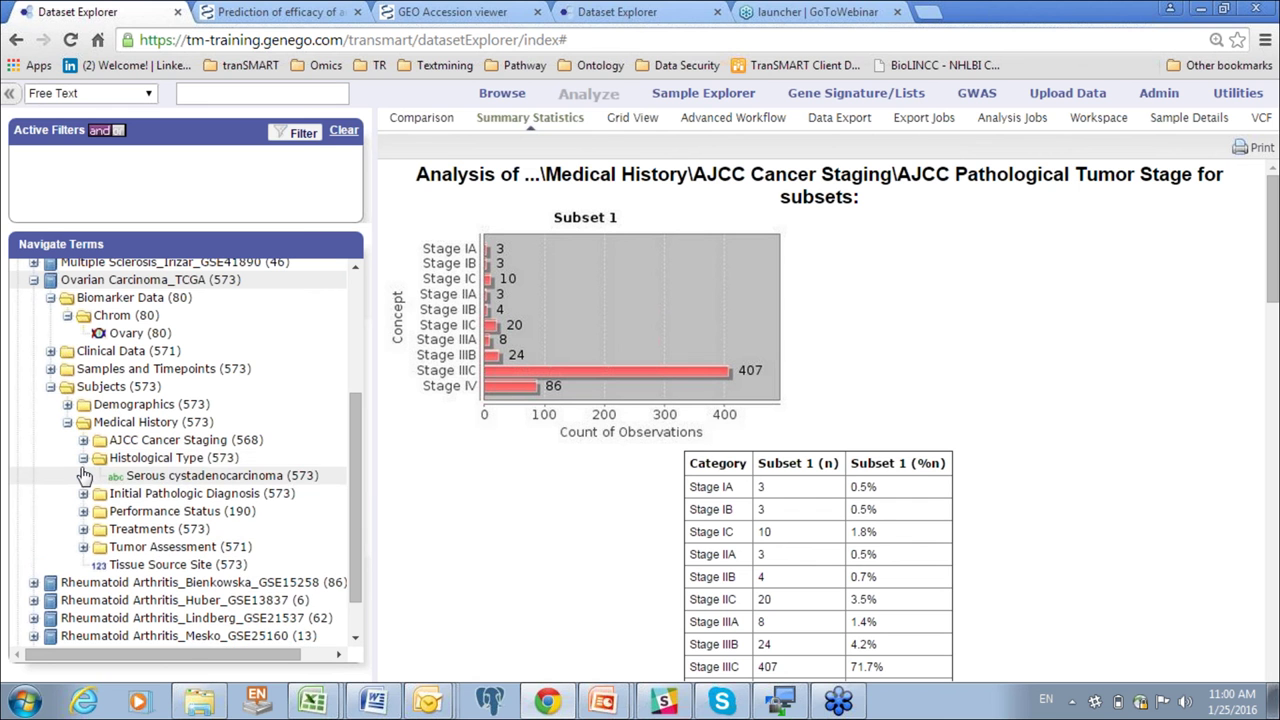
click(84, 458)
click(84, 476)
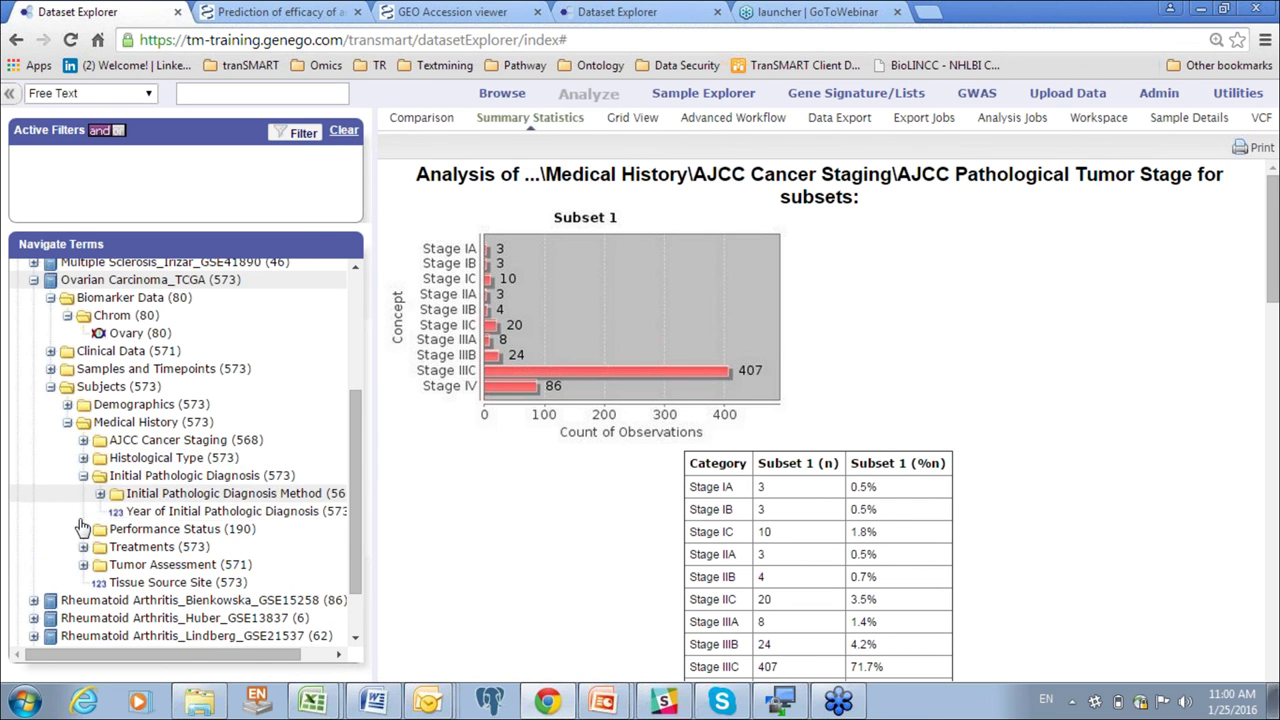
click(100, 494)
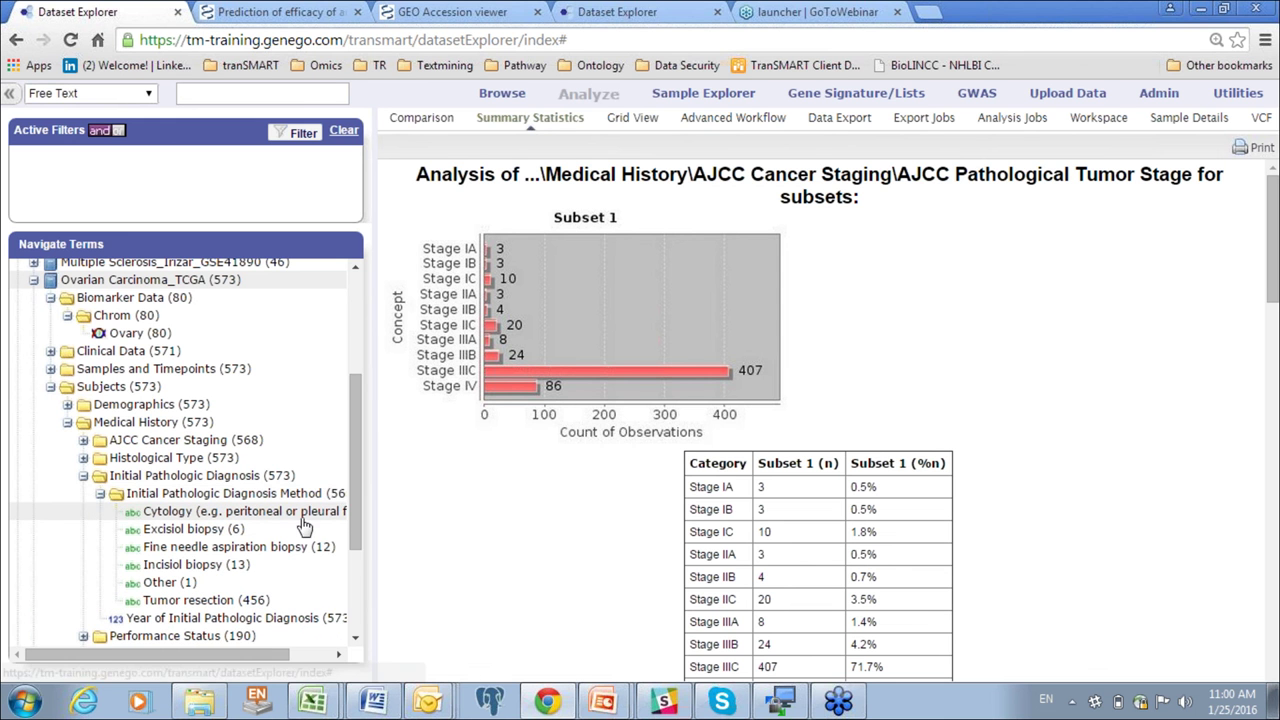
drag(358, 537, 361, 579)
drag(230, 504, 909, 313)
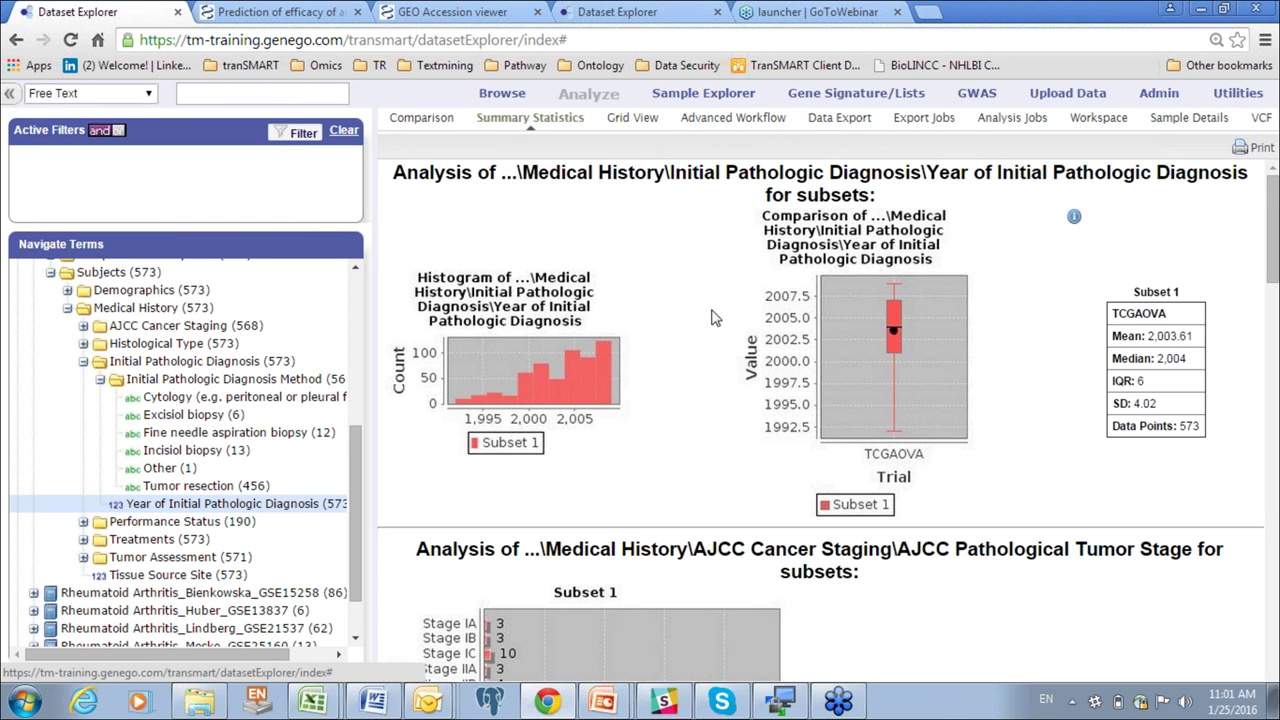
- Switch the advanced workflow from Correlation Analysis to Survival Analysis, accepting that the current analysis results are cleared
click(727, 120)
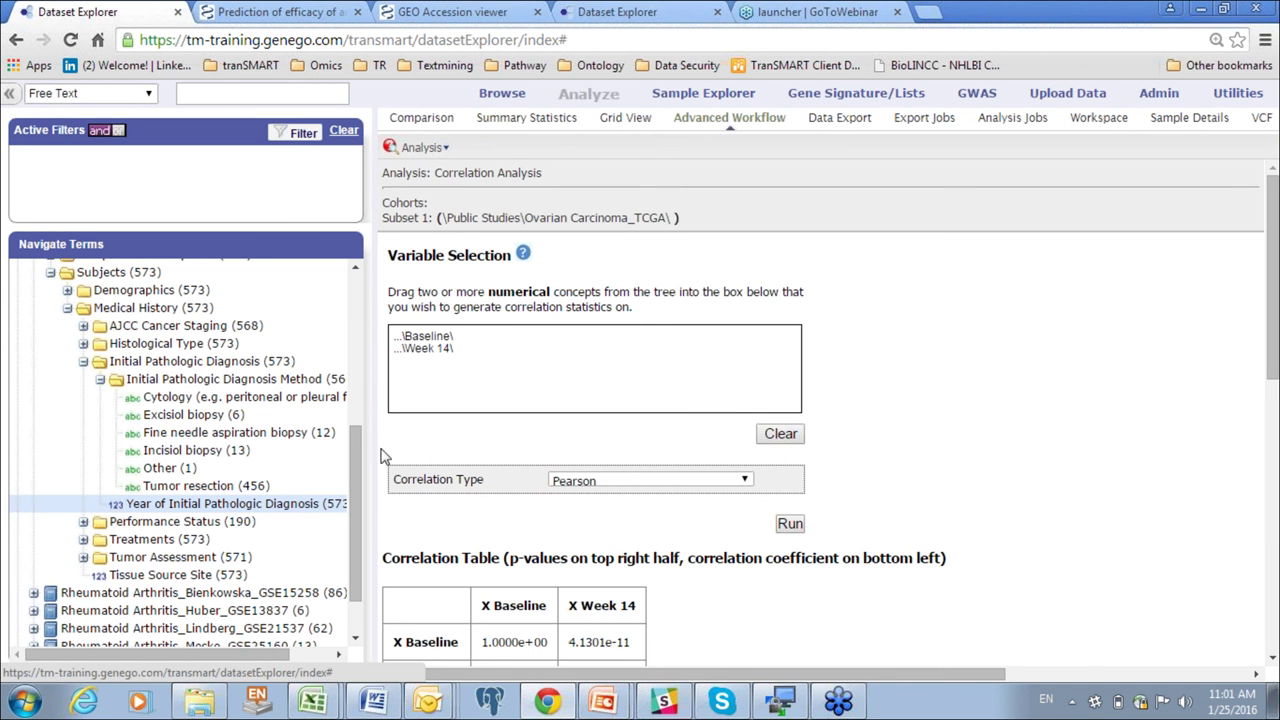
drag(358, 470, 352, 386)
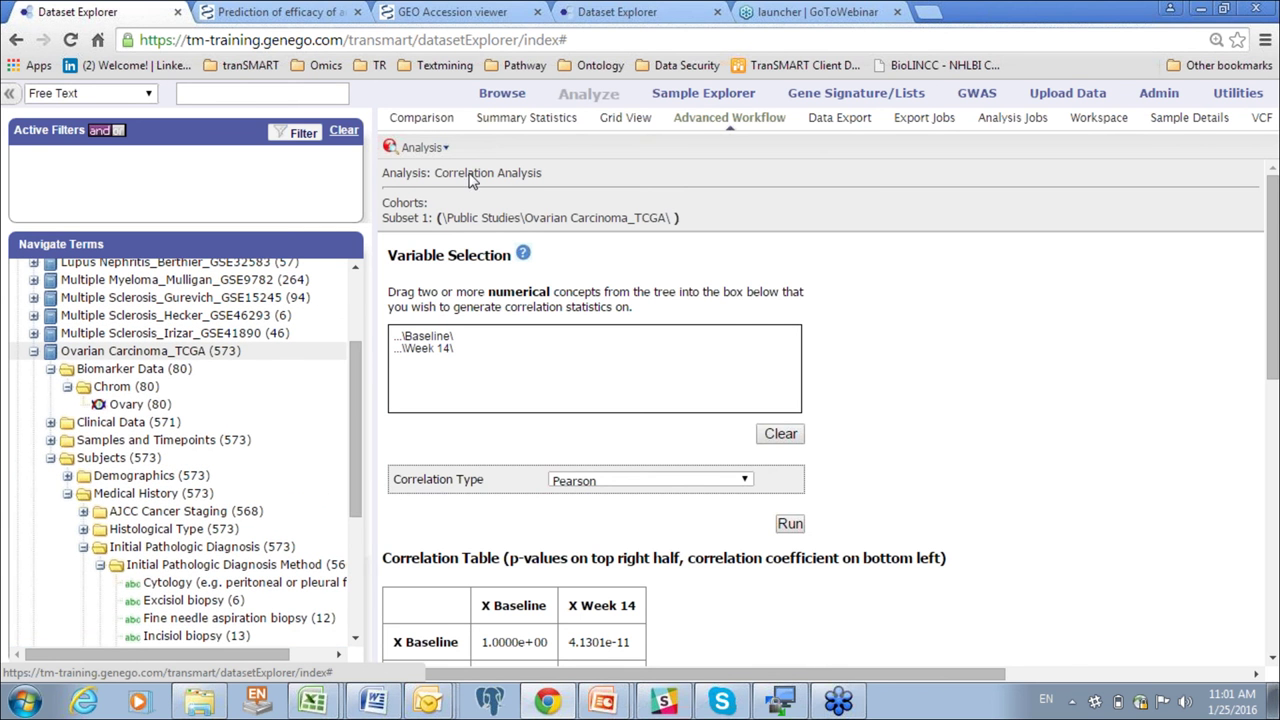
click(447, 150)
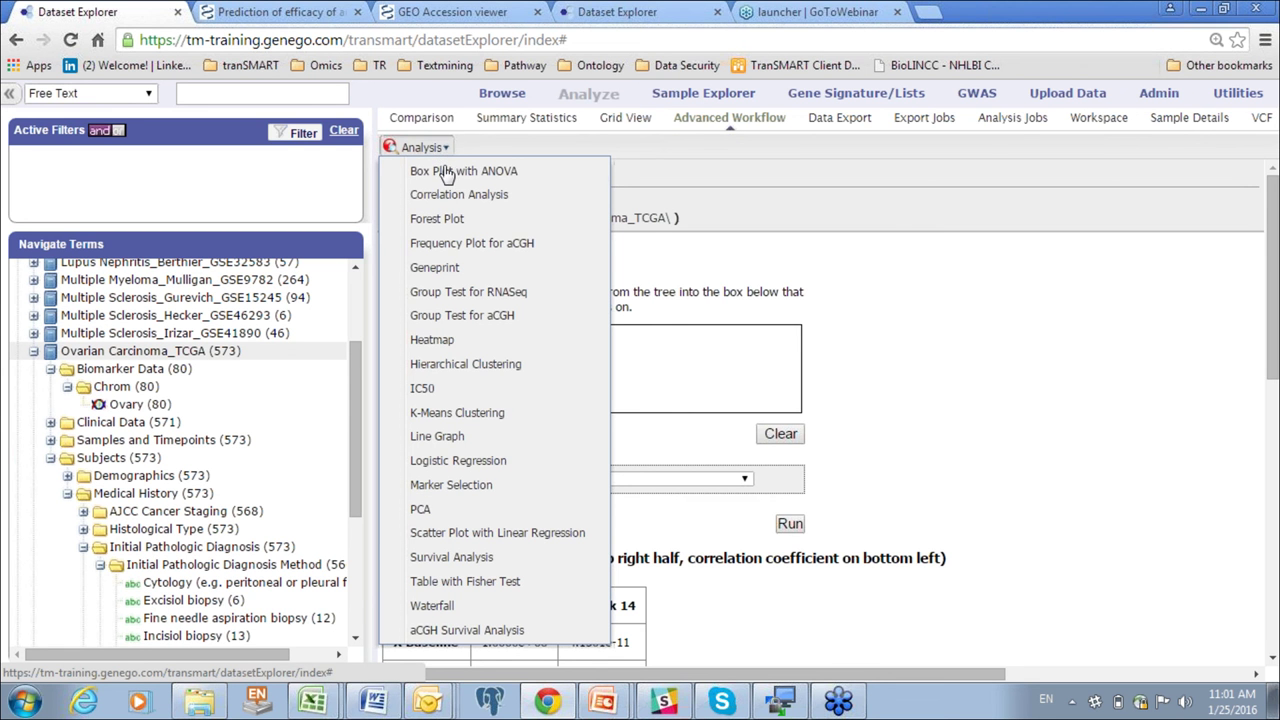
click(484, 560)
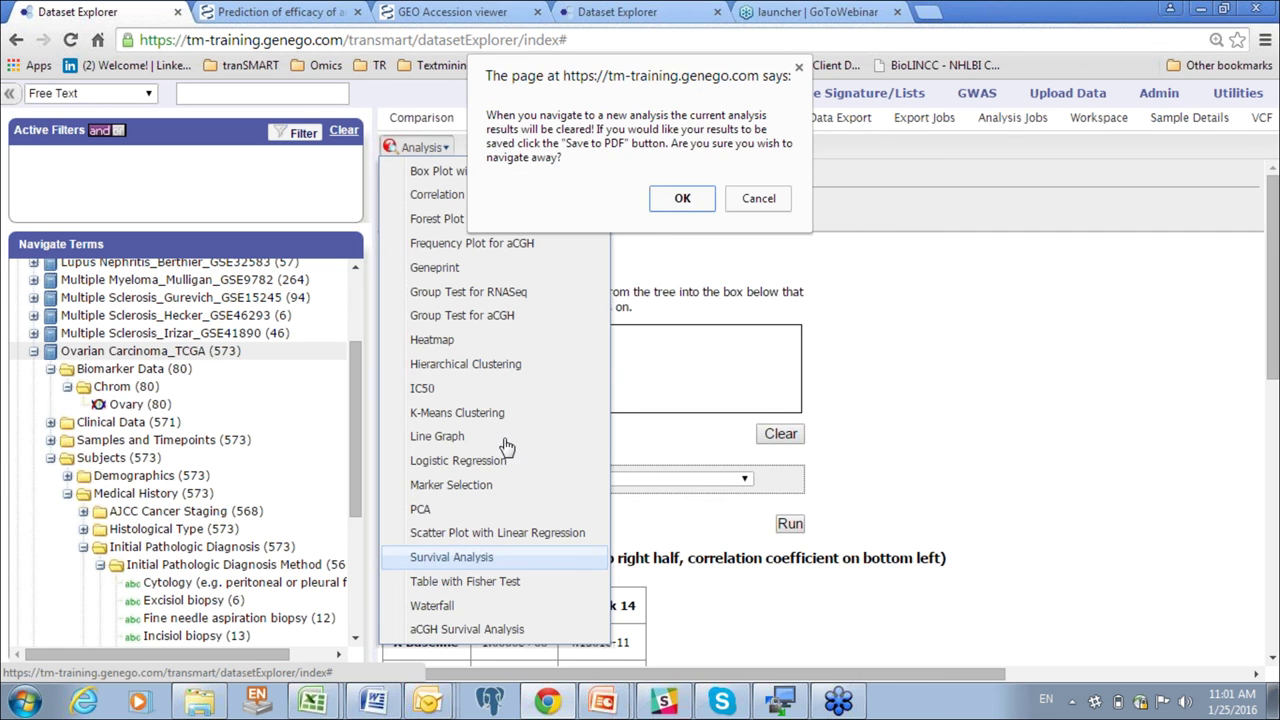
click(682, 200)
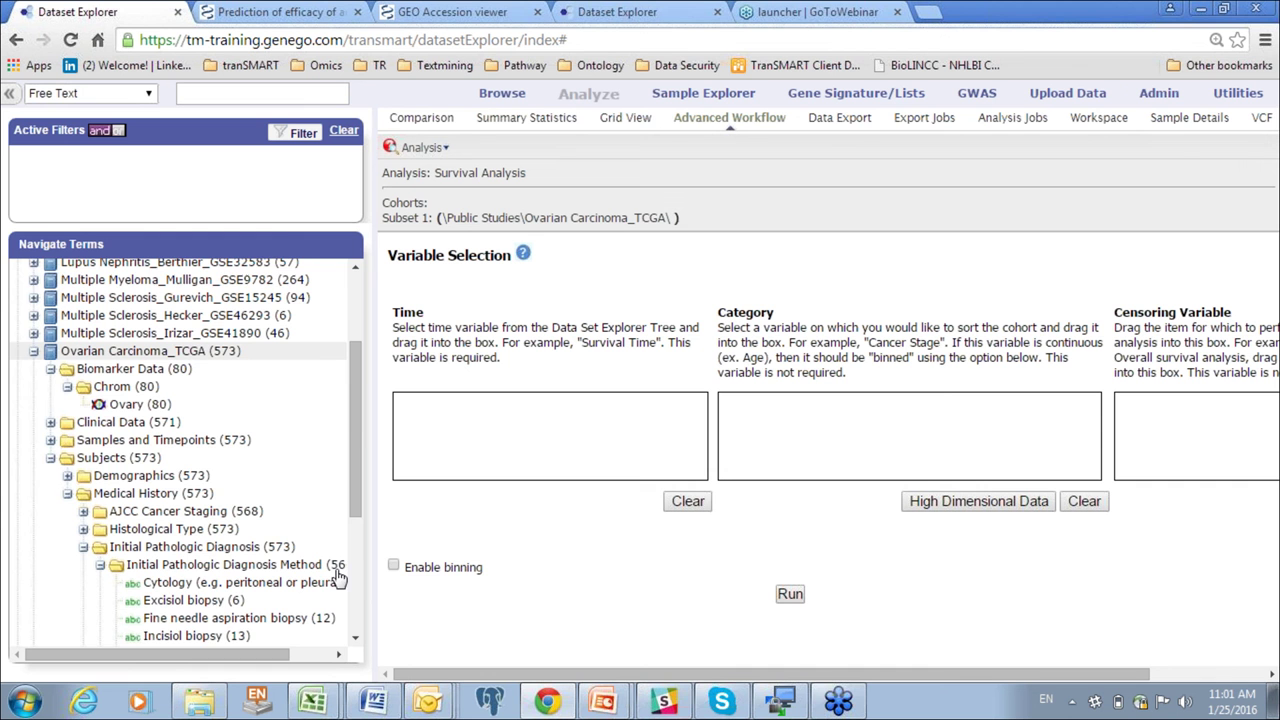
- Expand Clinical Data and Clinical Endpoints, and assign Days to Death as the survival analysis time variable
drag(357, 428, 357, 468)
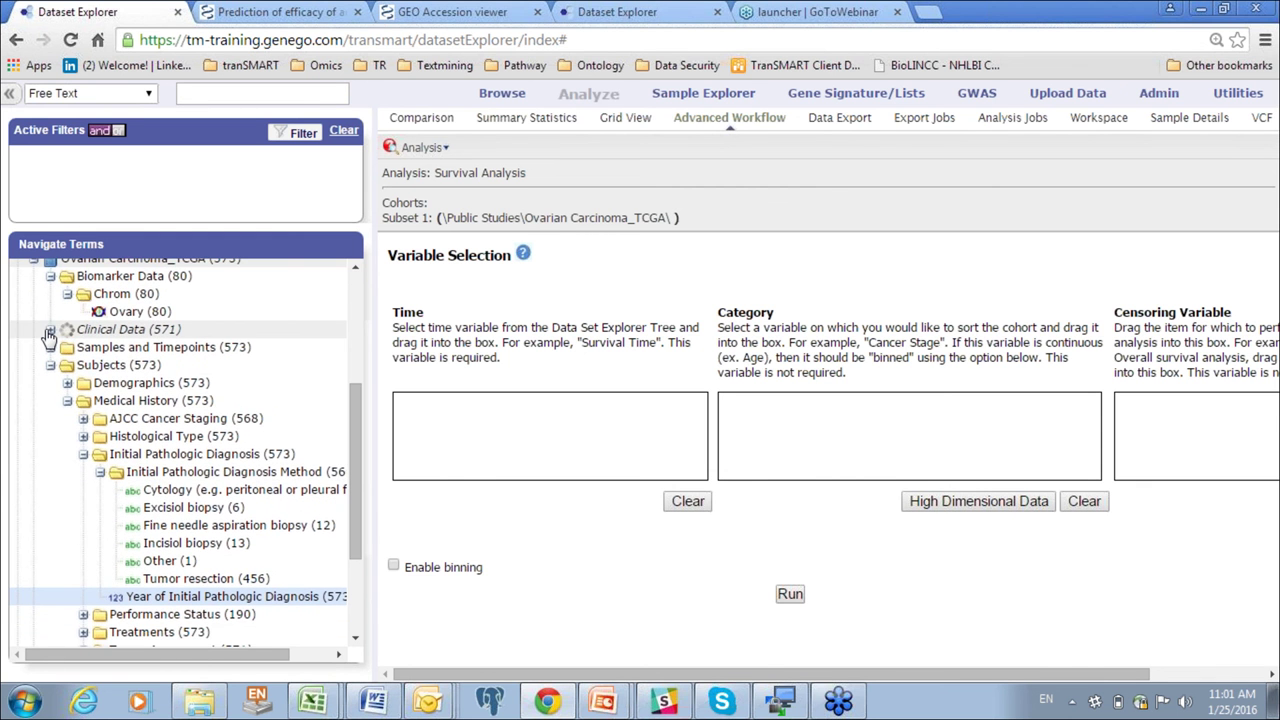
click(51, 329)
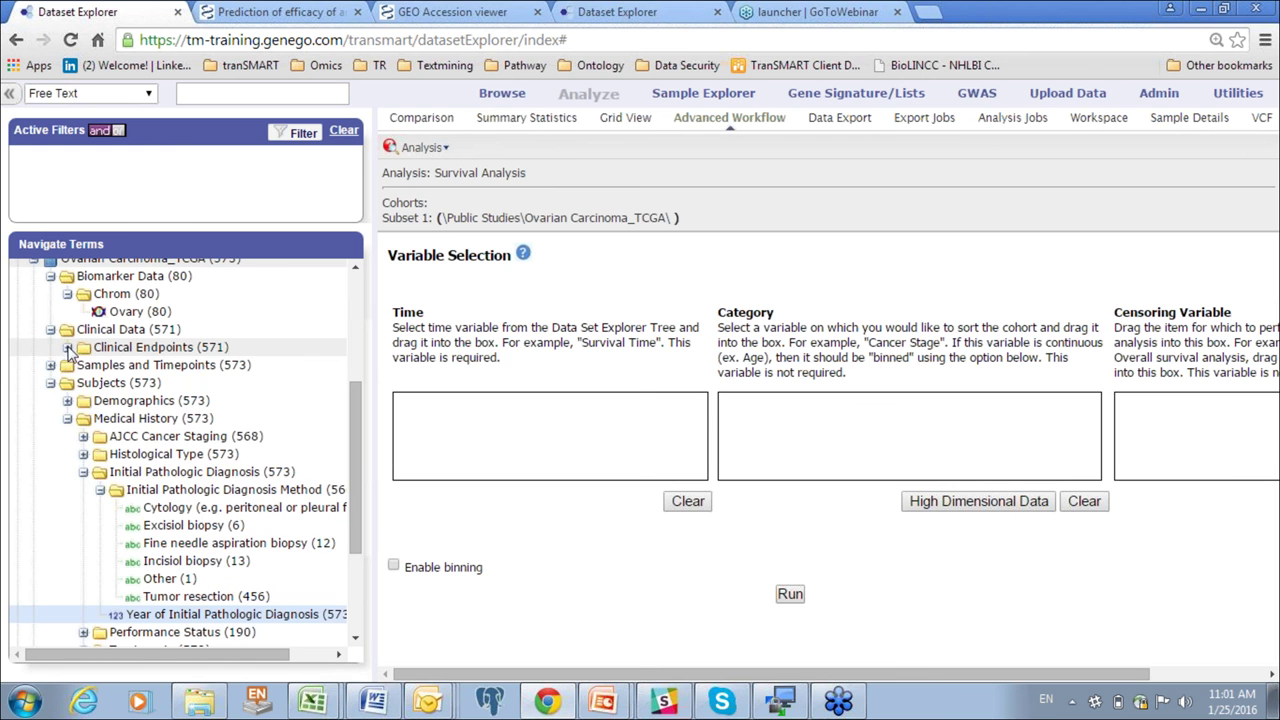
click(67, 347)
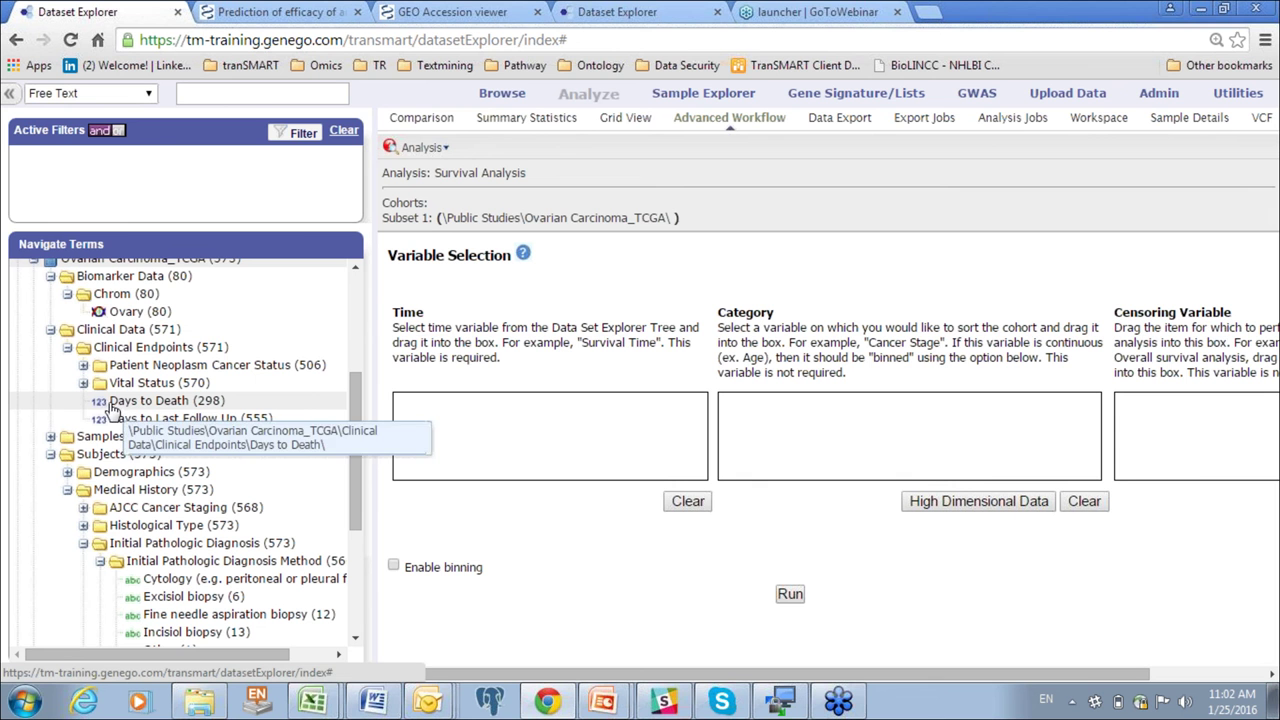
drag(114, 412, 437, 429)
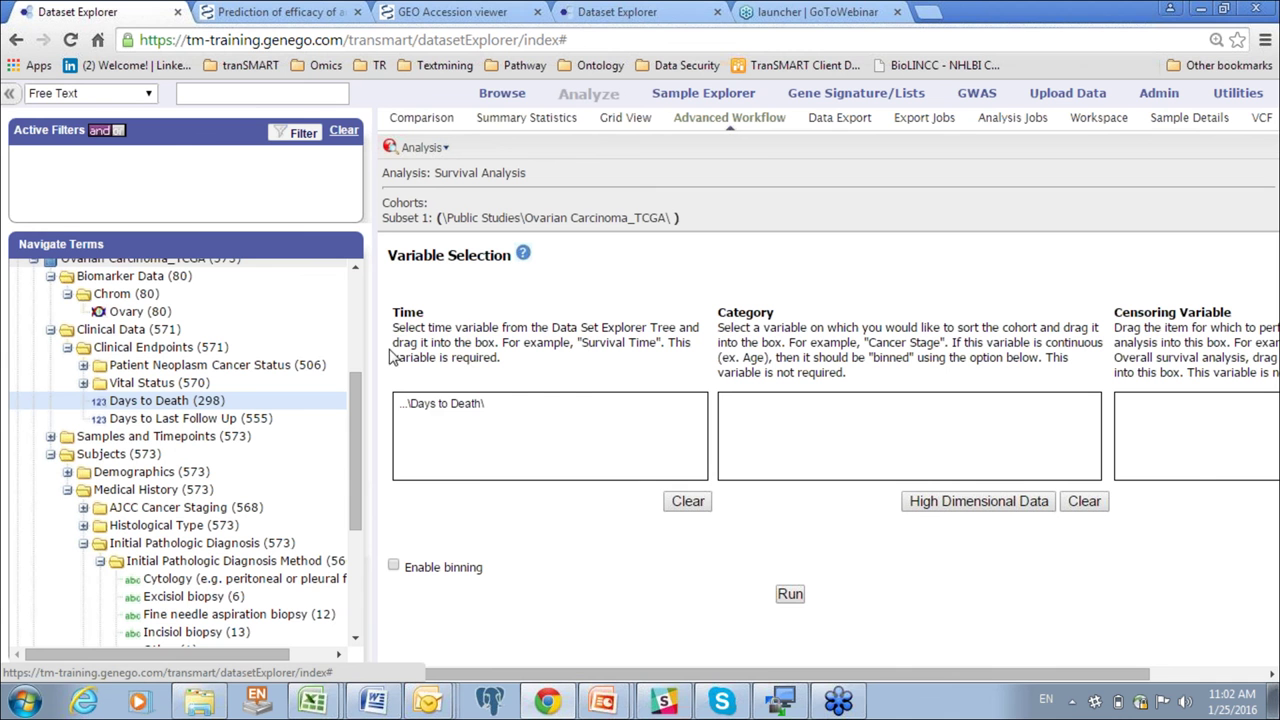
- Collapse Initial Pathologic Diagnosis, expand AJCC Cancer Staging, and assign Stage IIIB and Stage IIIC as the survival analysis categories
scroll(353, 448, down, 2)
scroll(353, 484, down, 2)
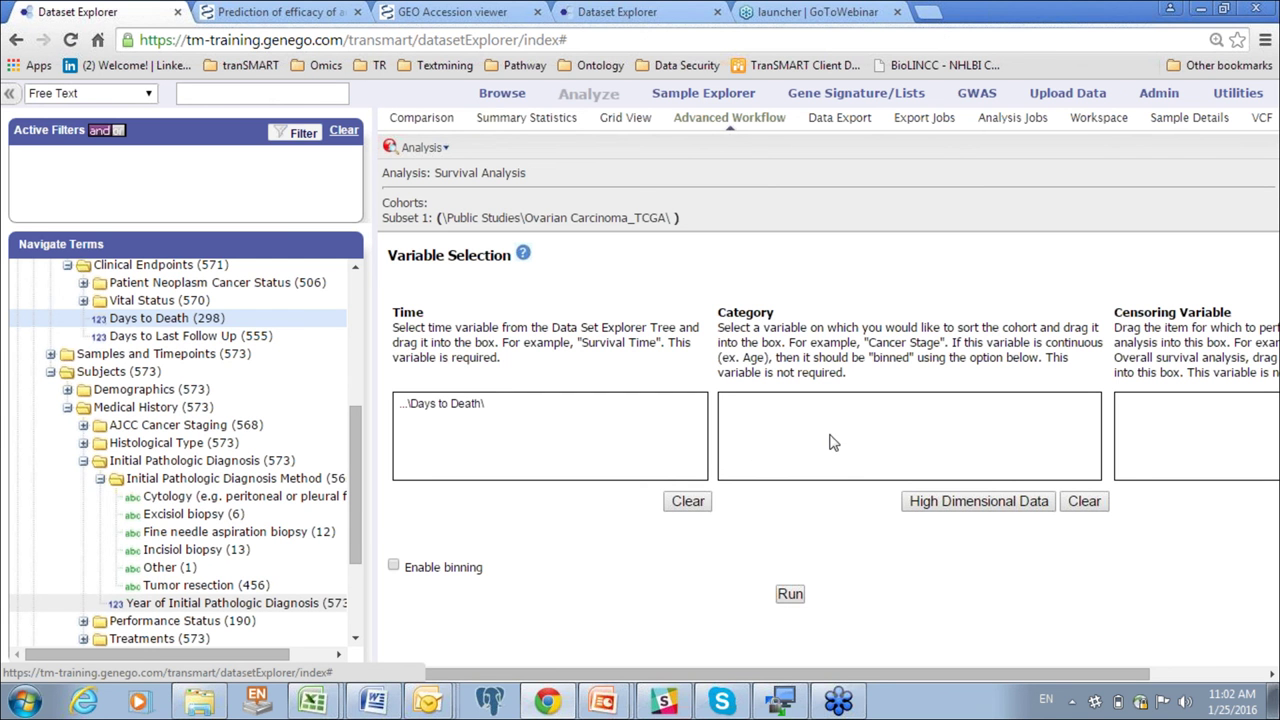
mouse_move(353, 456)
mouse_down()
mouse_move(359, 508)
mouse_move(365, 447)
mouse_up()
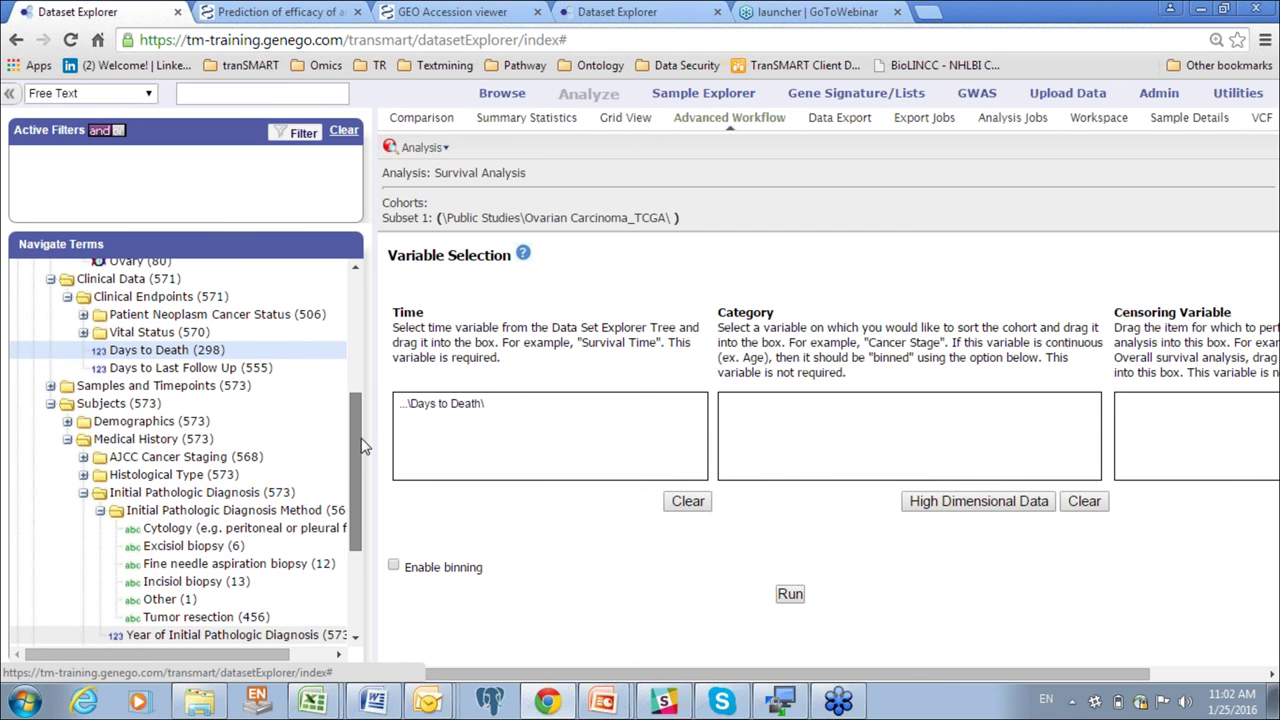
drag(365, 449, 362, 467)
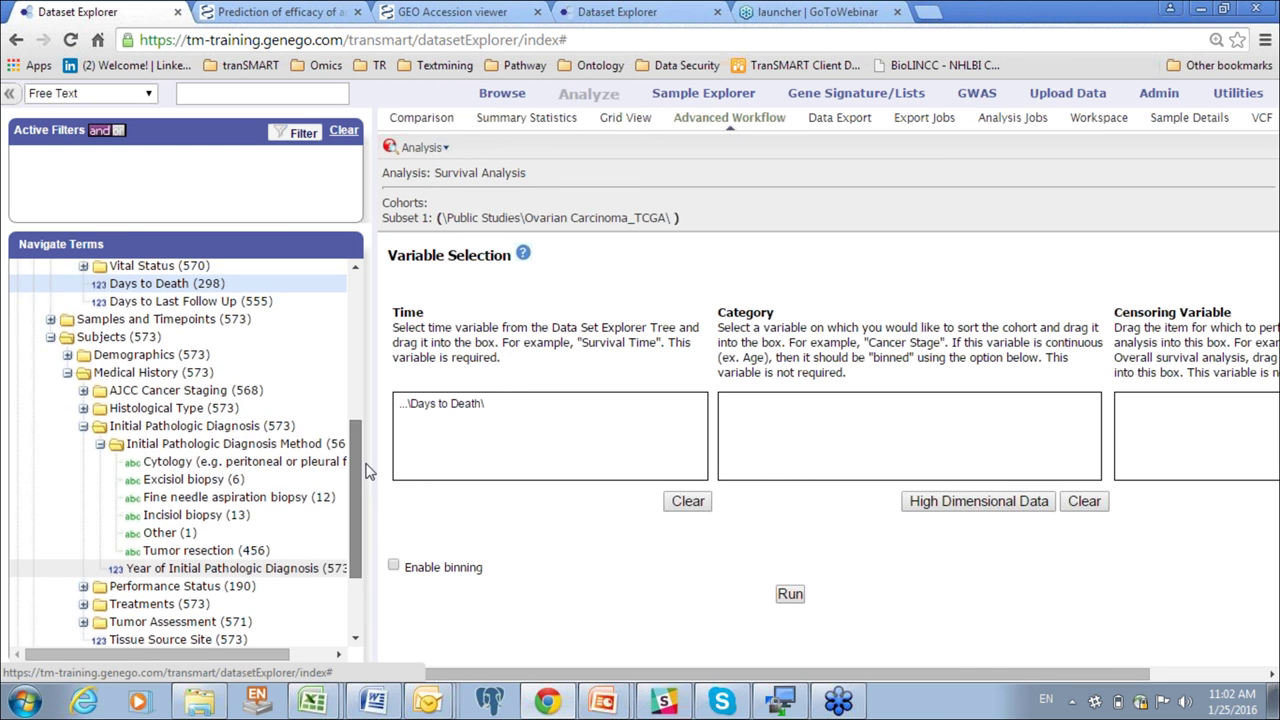
click(83, 427)
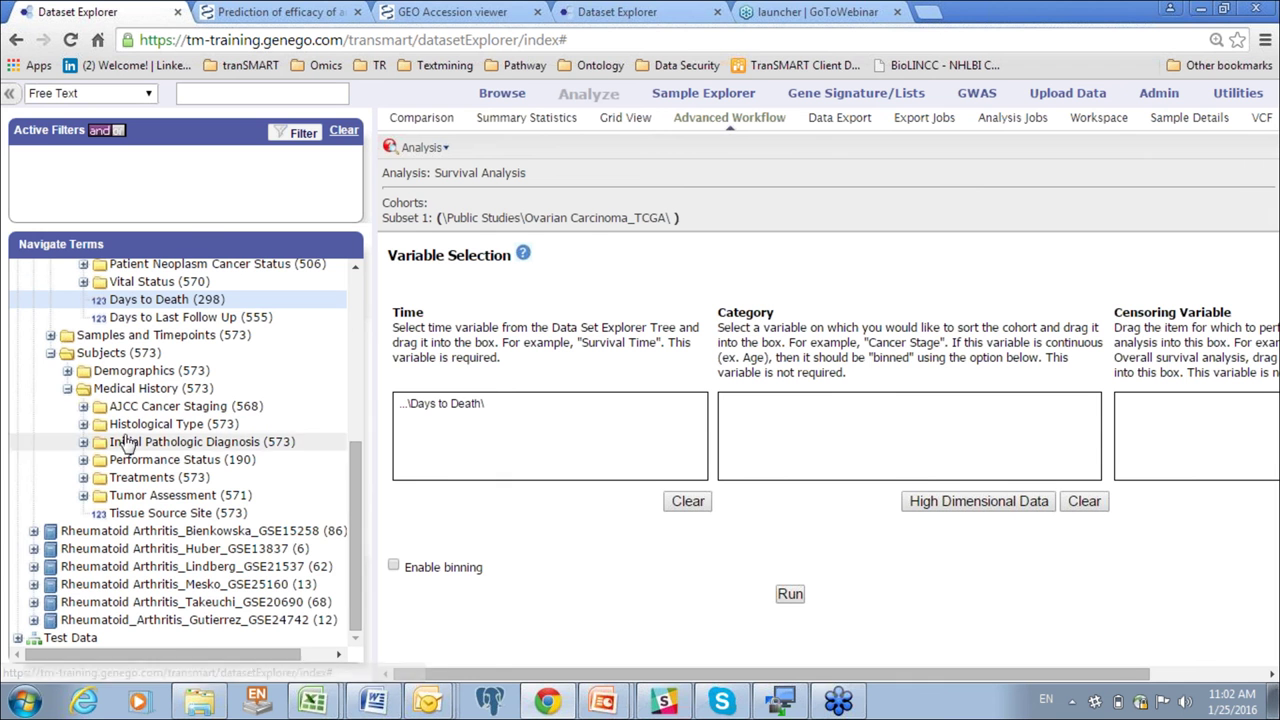
click(84, 407)
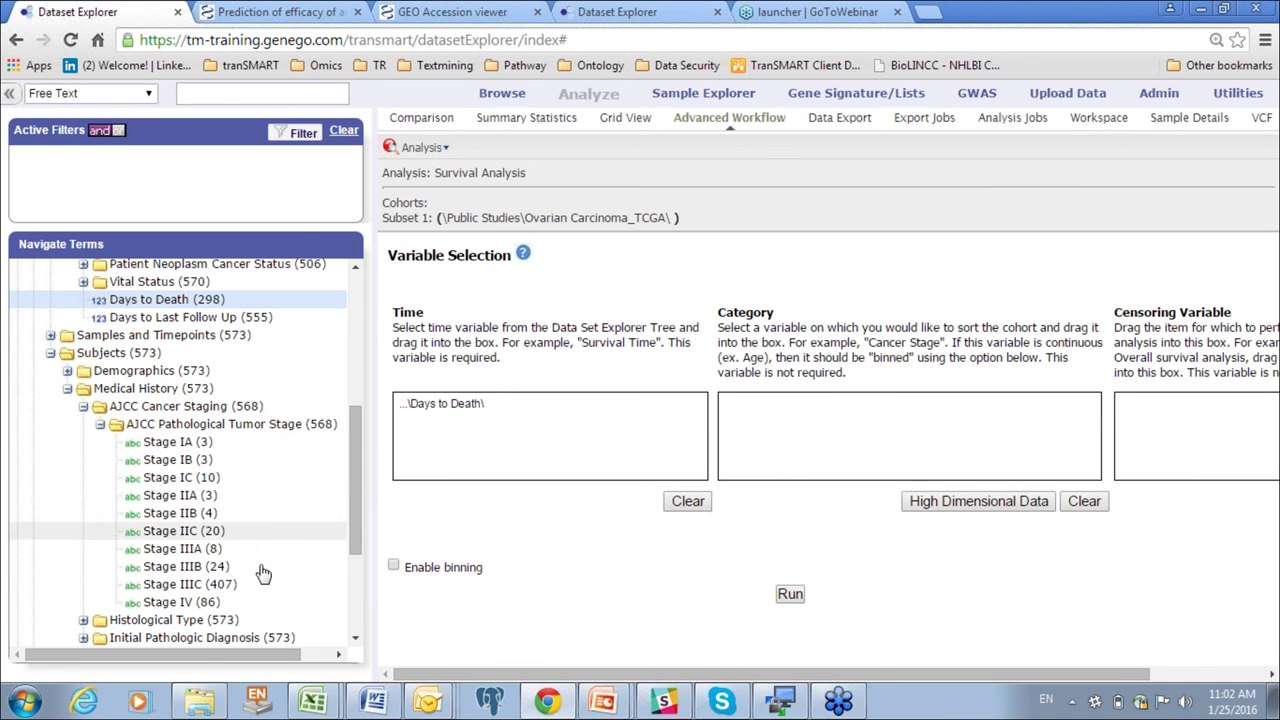
drag(353, 459, 353, 499)
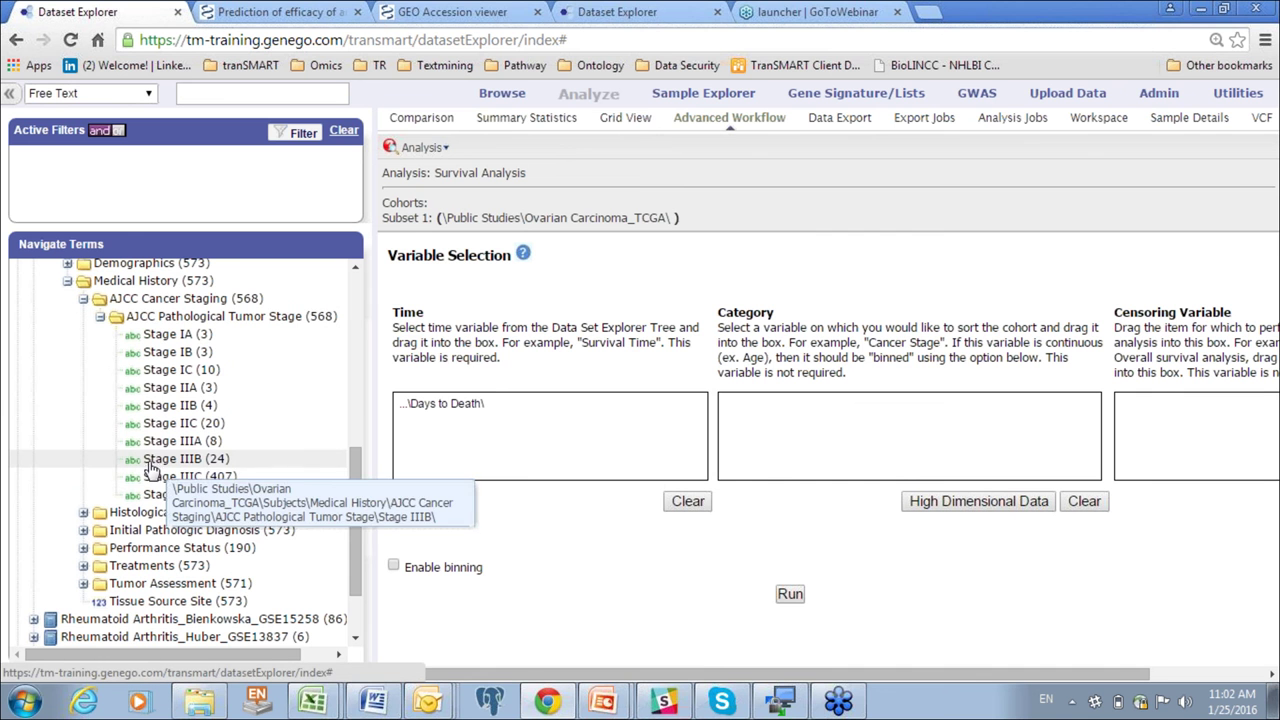
drag(150, 465, 975, 410)
drag(197, 487, 757, 443)
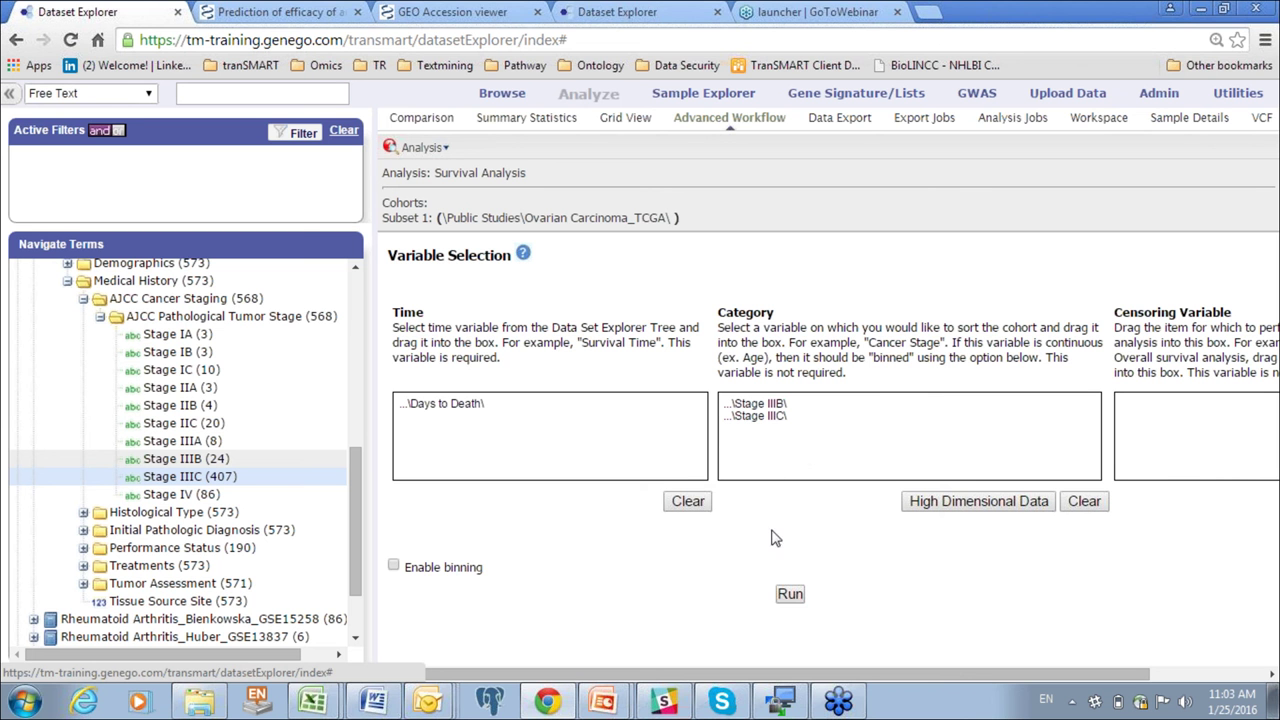
- Run the survival analysis and review its Kaplan-Meier curve and Cox regression results
click(790, 594)
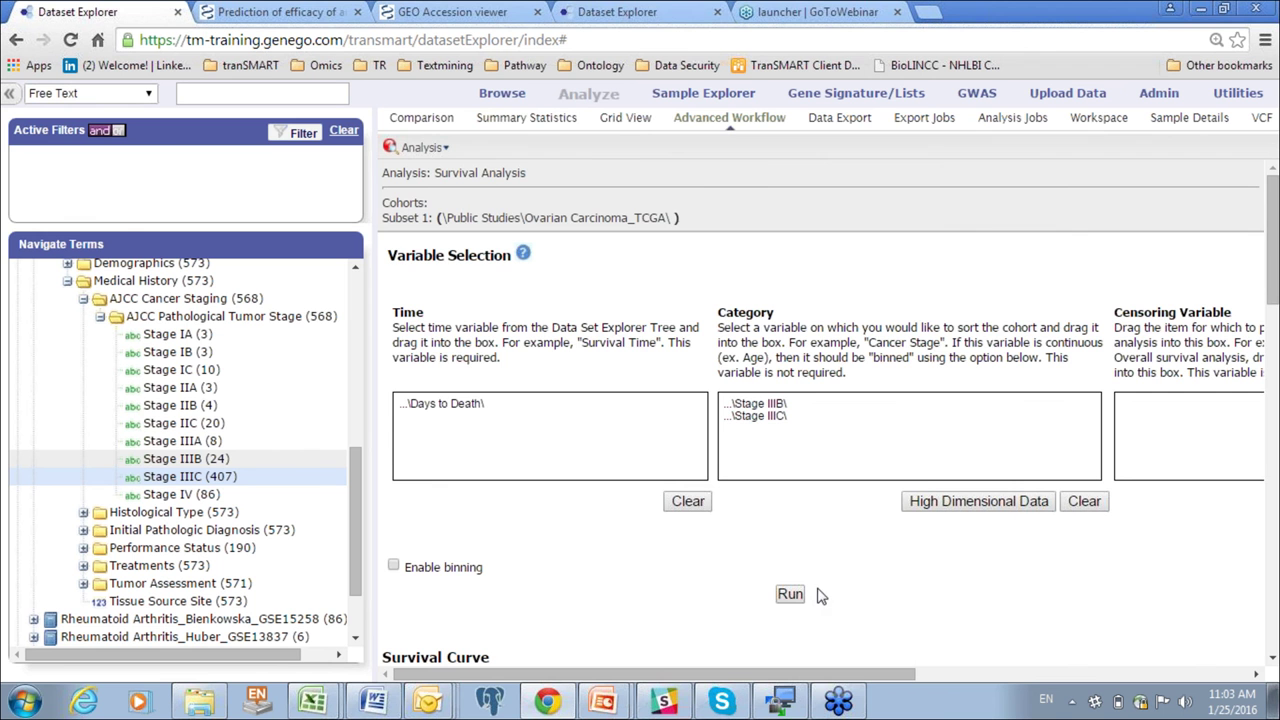
drag(1273, 215, 1274, 360)
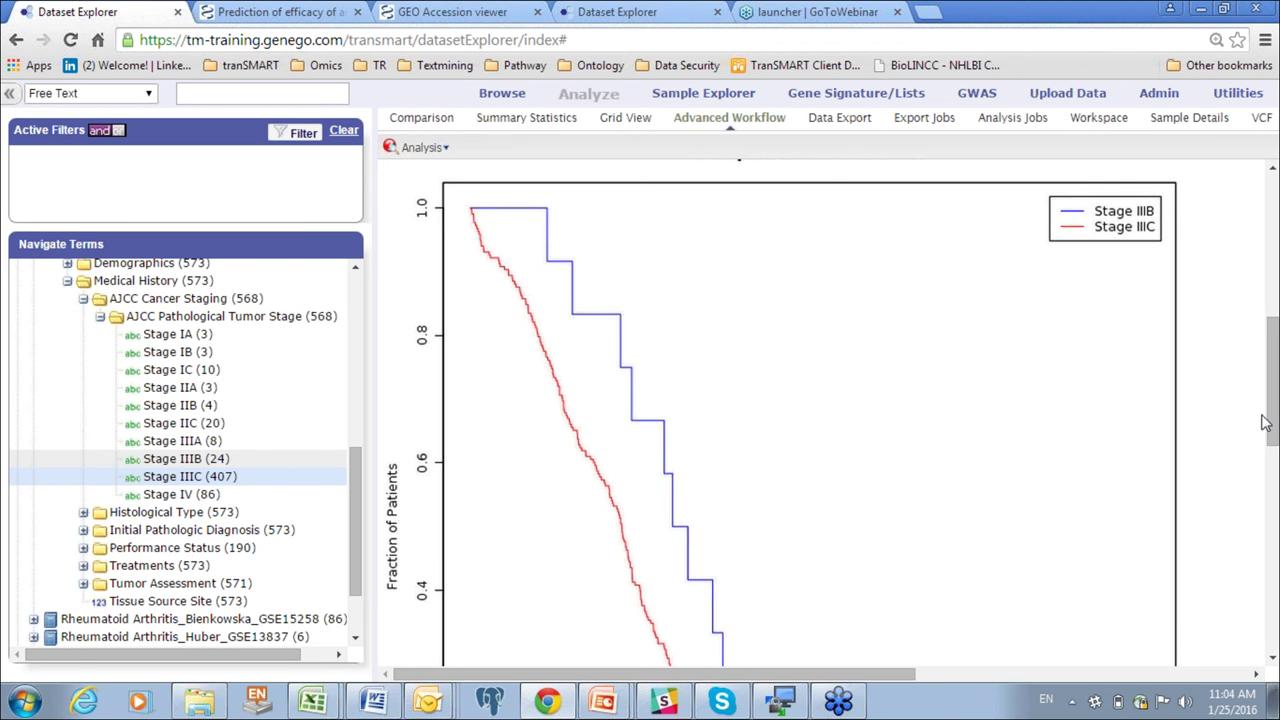
mouse_move(1273, 362)
mouse_down()
mouse_move(1275, 428)
mouse_move(1270, 350)
mouse_up()
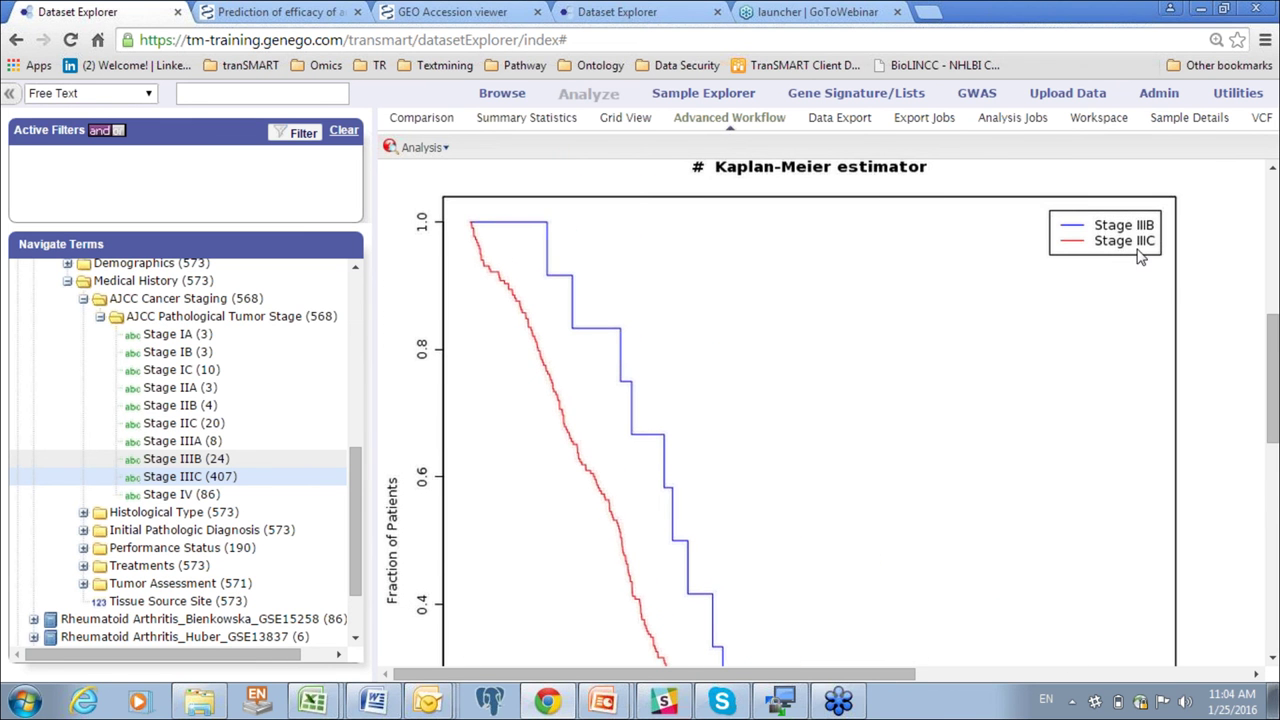
drag(1274, 337, 1262, 547)
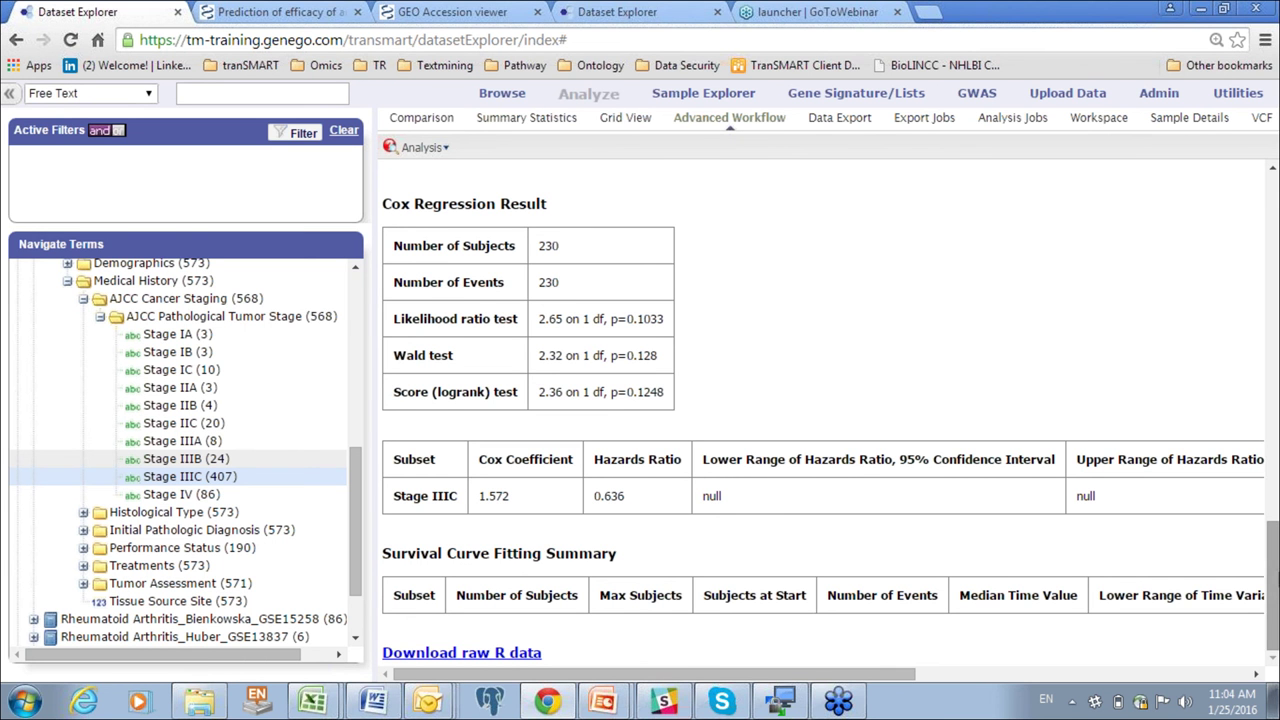
drag(1275, 578, 1240, 245)
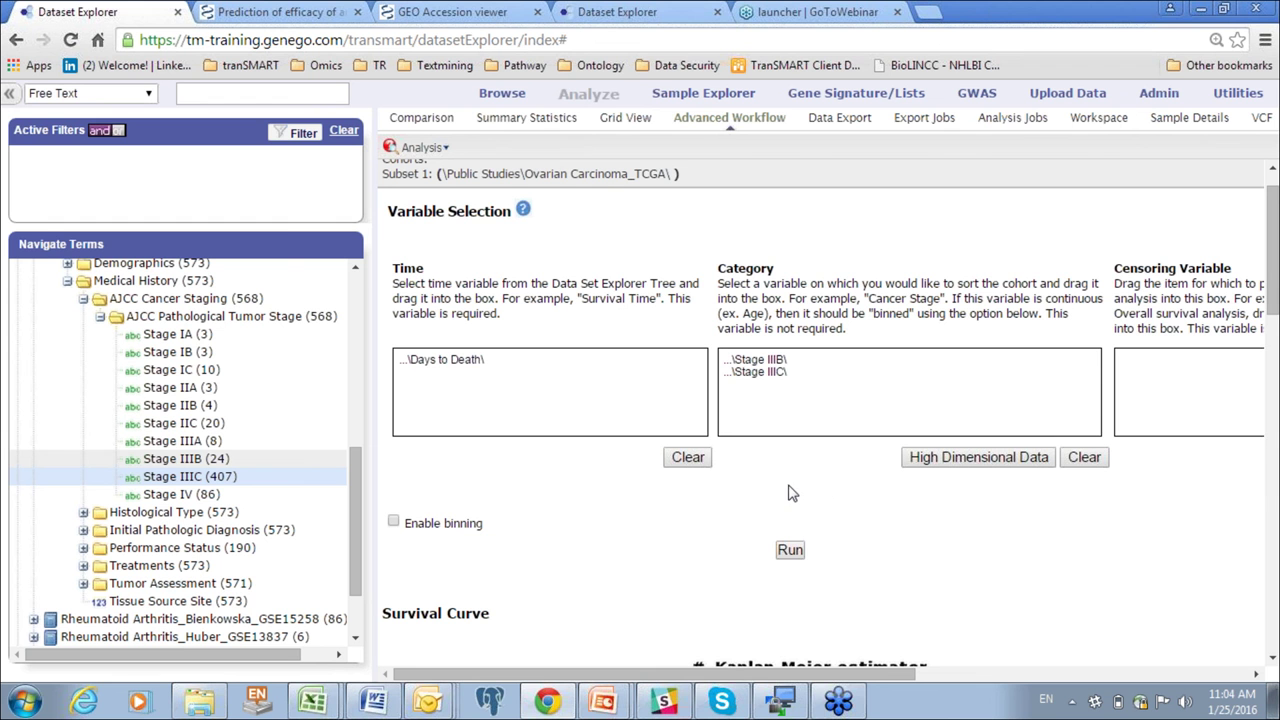
- Clear the survival analysis categories, expand Demographics under Subjects, and assign Age as the category variable
click(1090, 462)
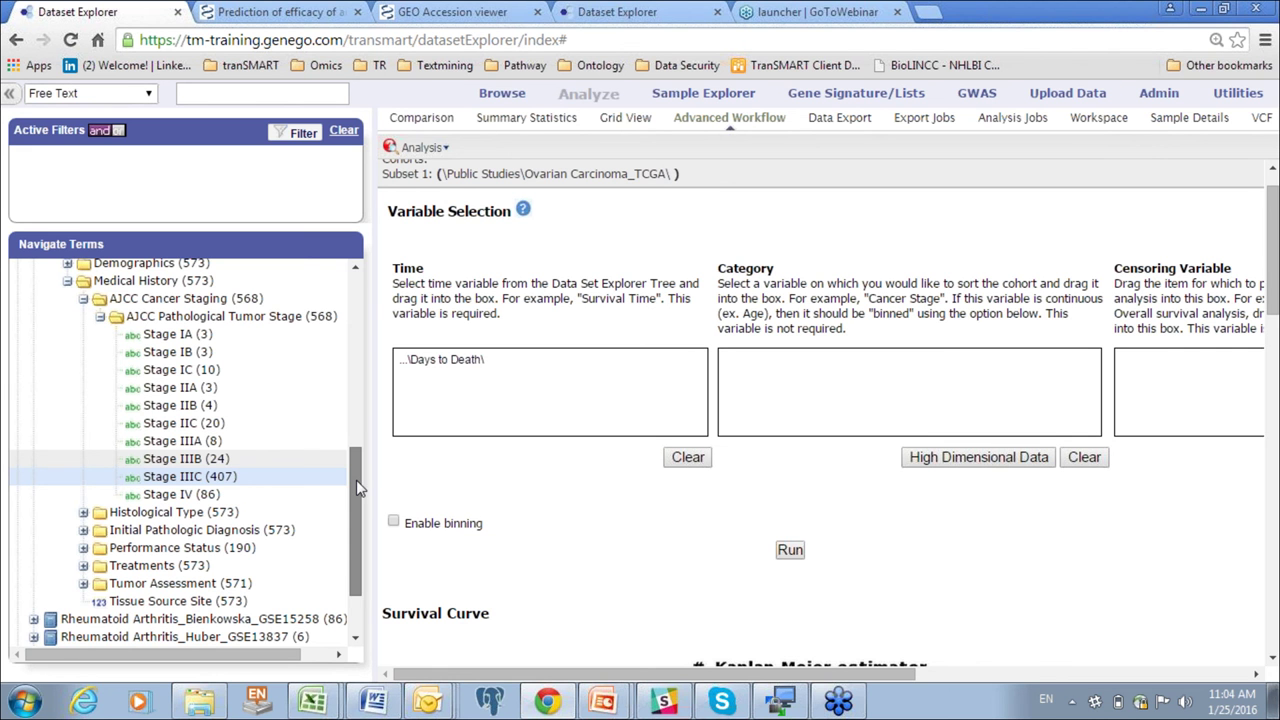
drag(356, 480, 357, 507)
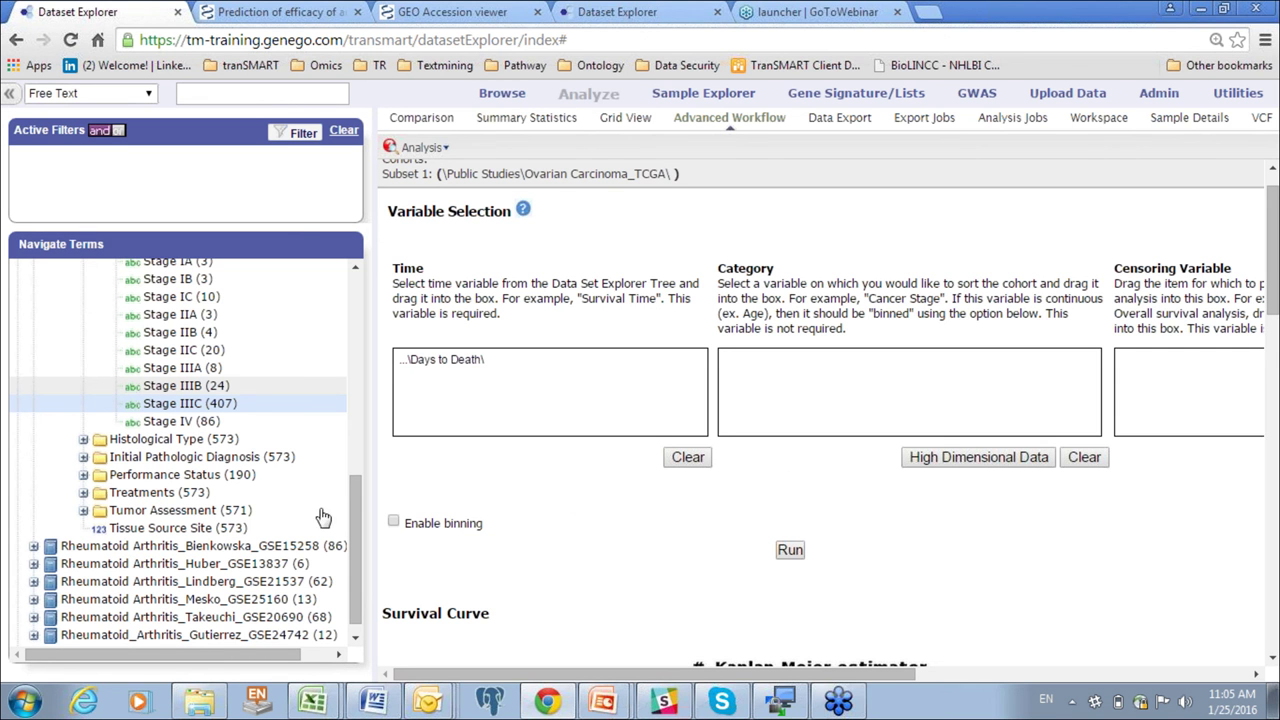
drag(357, 507, 345, 398)
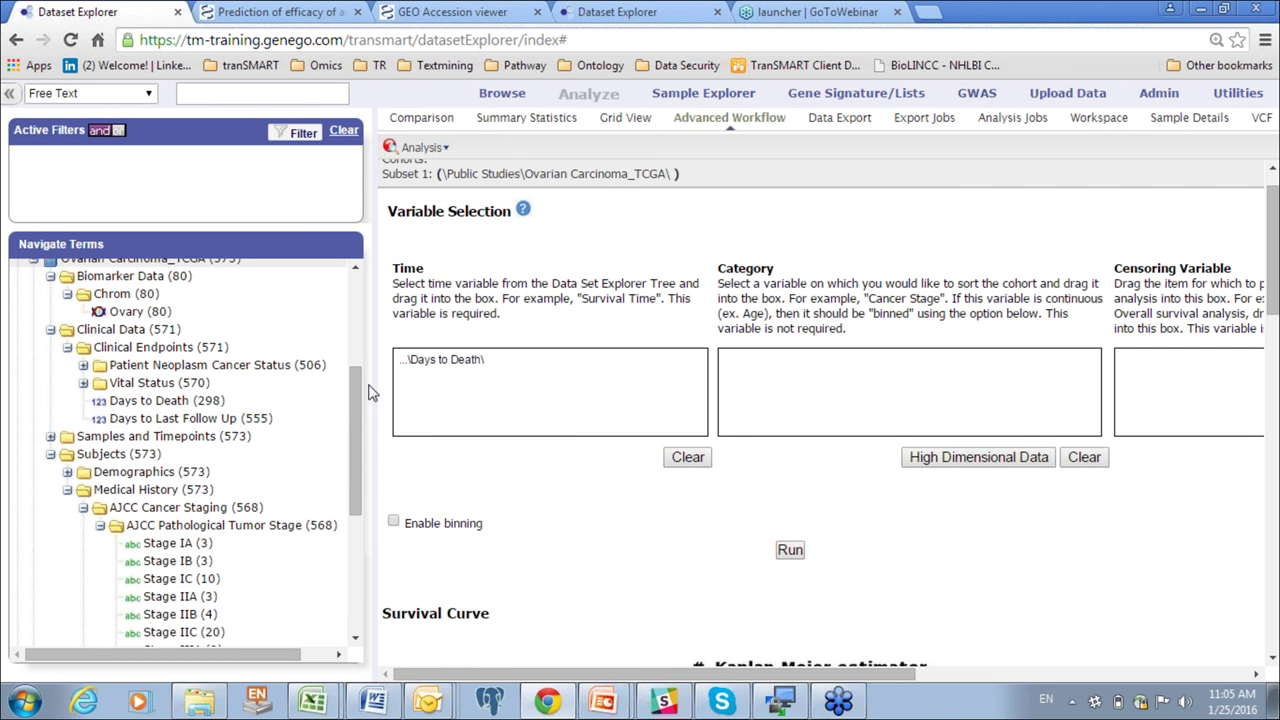
drag(354, 433, 348, 569)
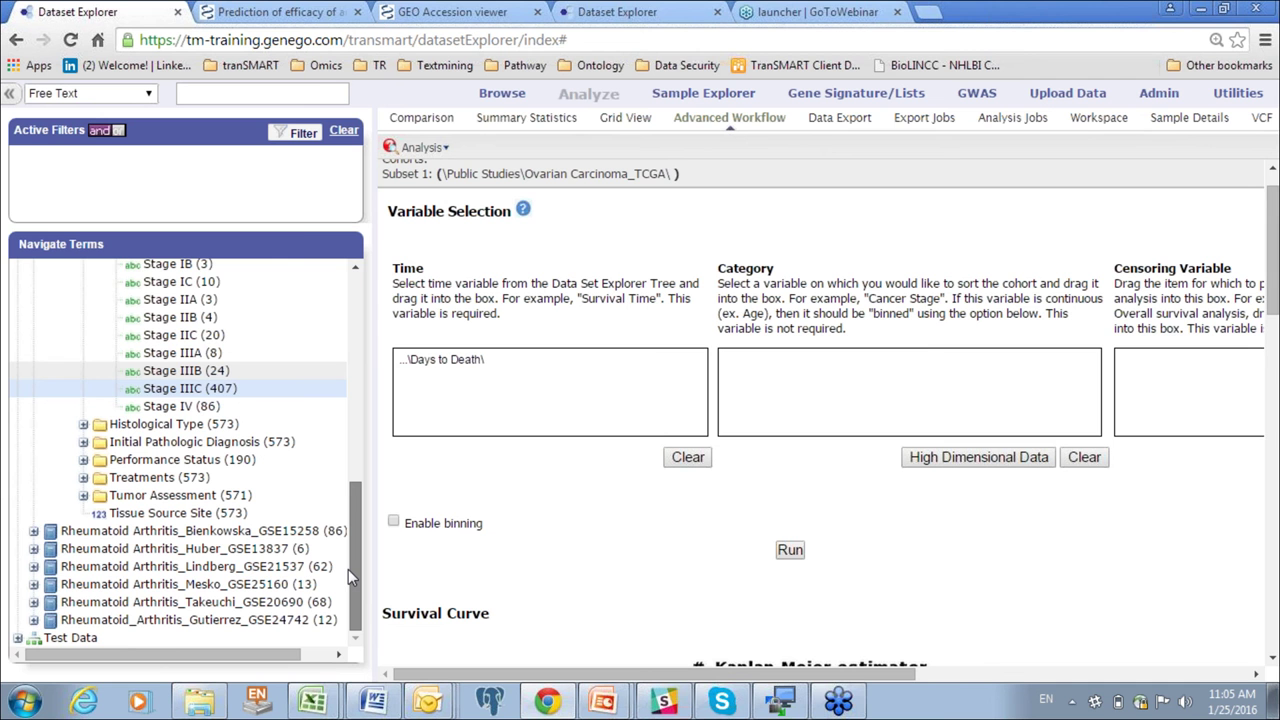
drag(349, 547, 343, 426)
click(66, 385)
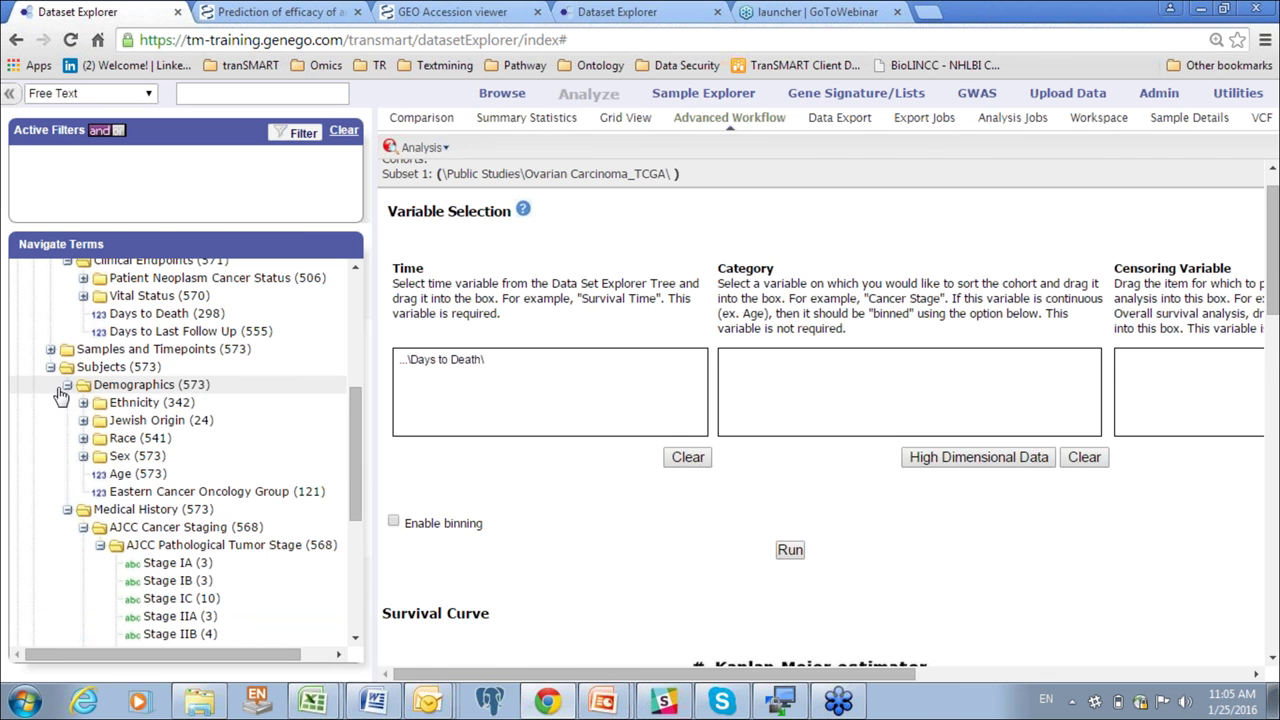
drag(117, 480, 857, 398)
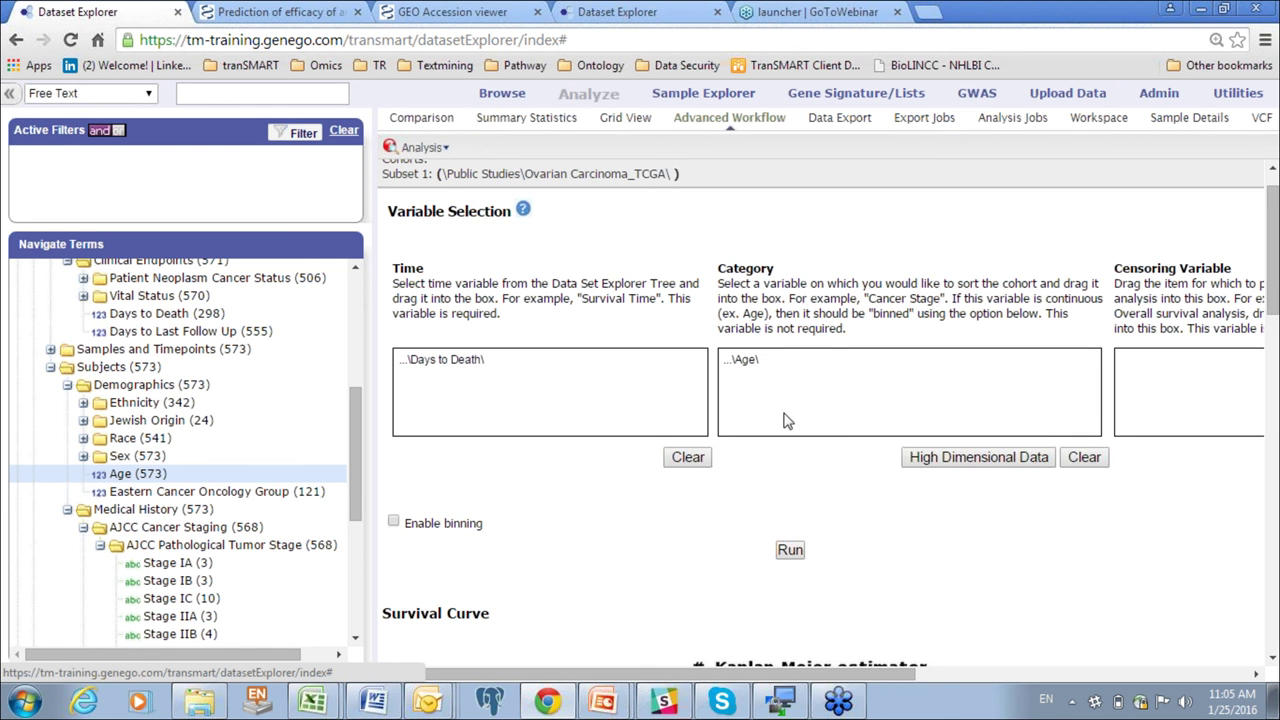
- Enable binning for the Age category with 2 bins, previewing the manual bin ranges but leaving manual binning off
click(394, 523)
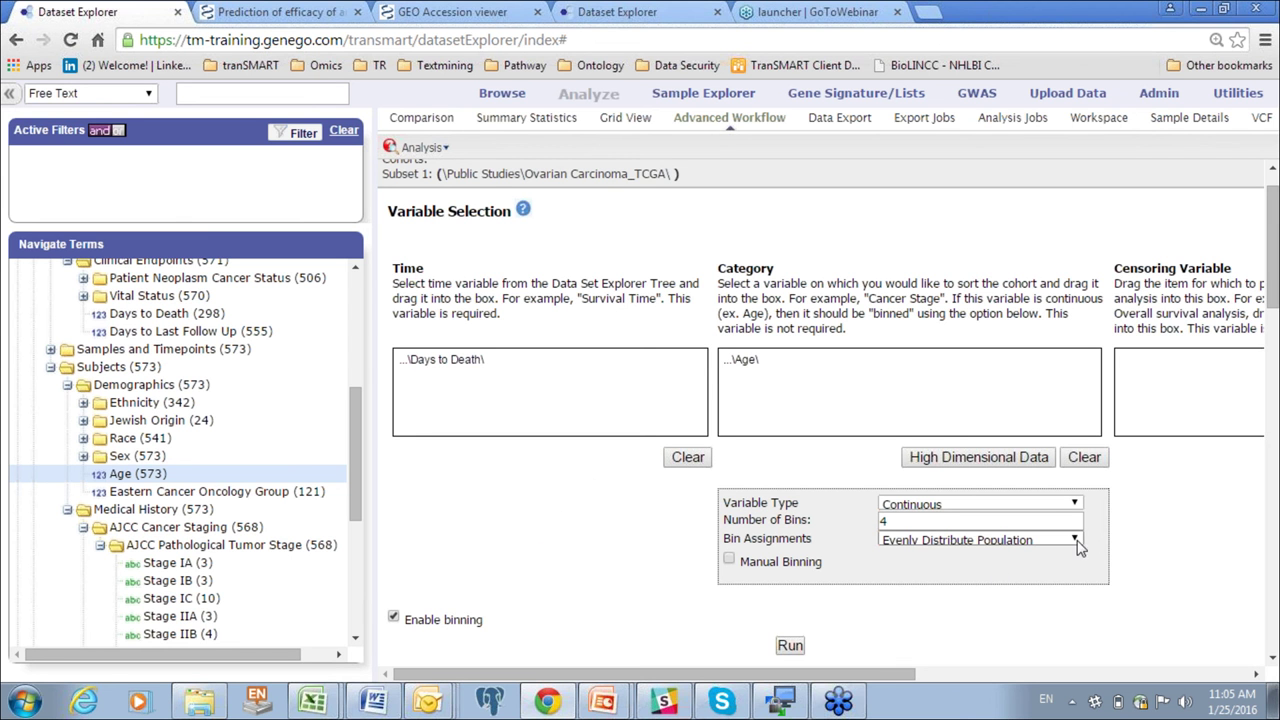
double_click(895, 520)
text(2)
click(729, 562)
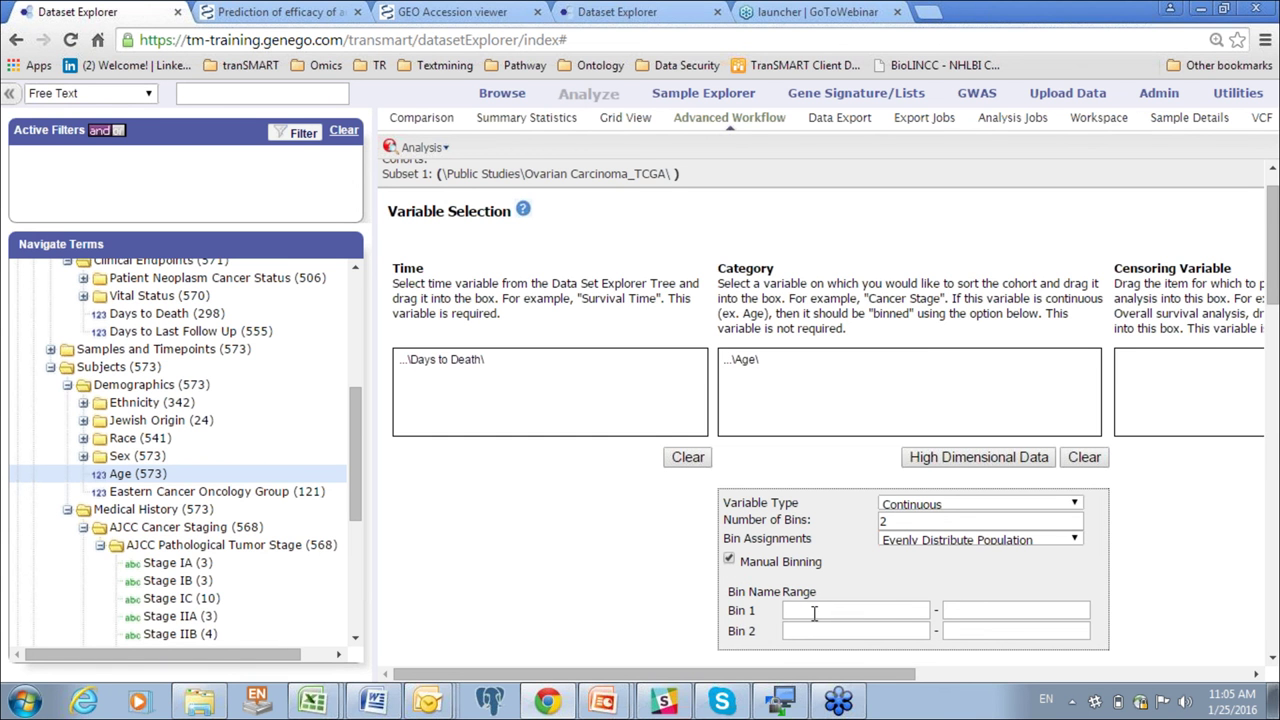
click(729, 561)
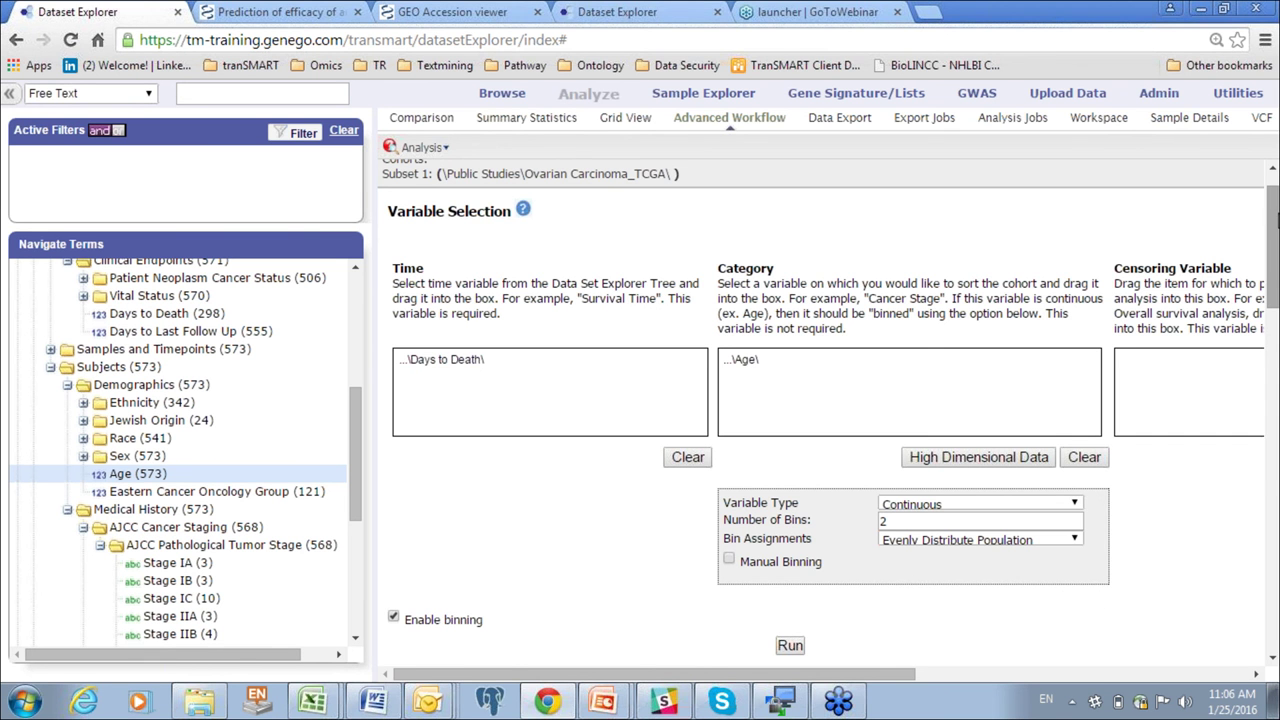
- Run the survival analysis on binned Age and review the Kaplan-Meier curve for the age groups
drag(1276, 220, 1268, 298)
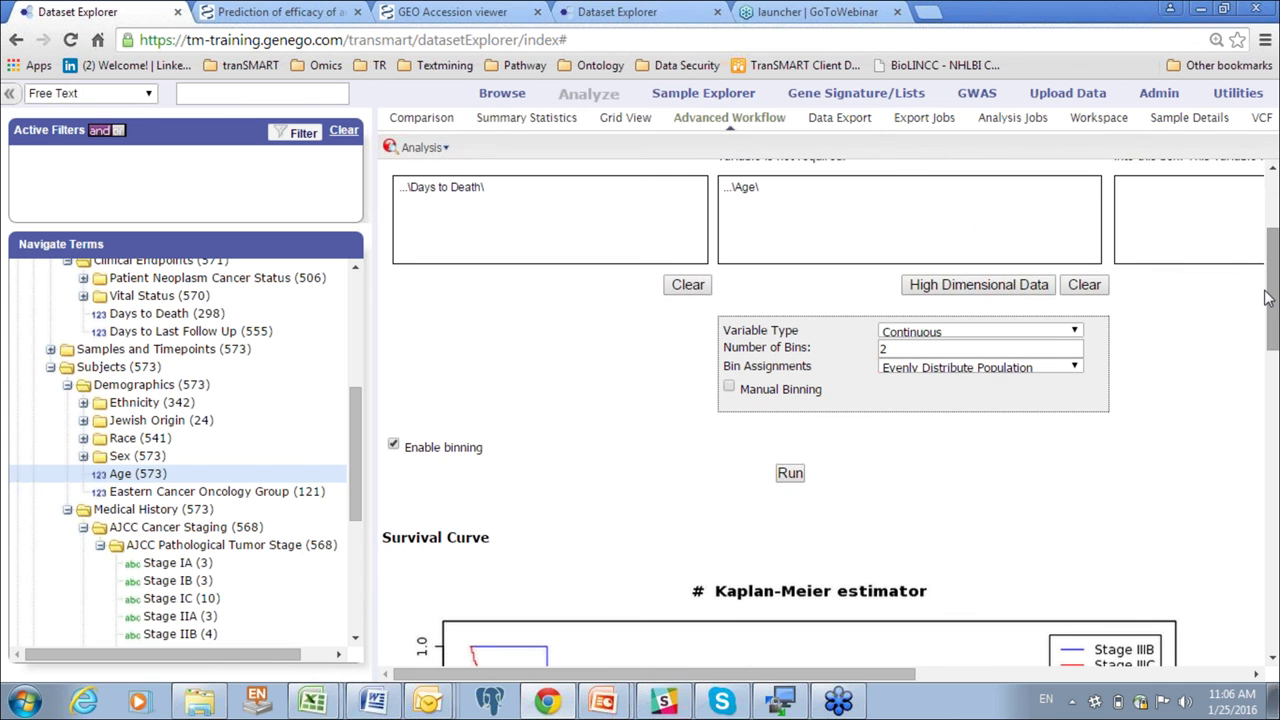
click(789, 474)
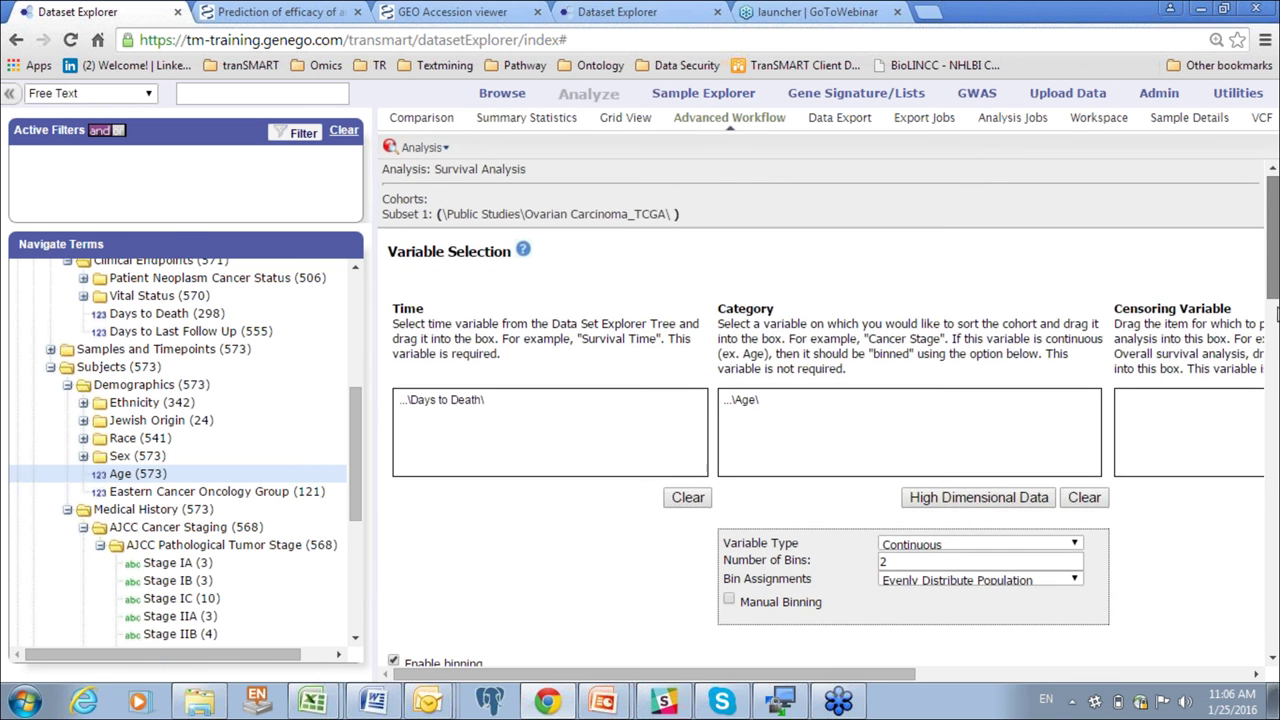
drag(1275, 224, 1272, 362)
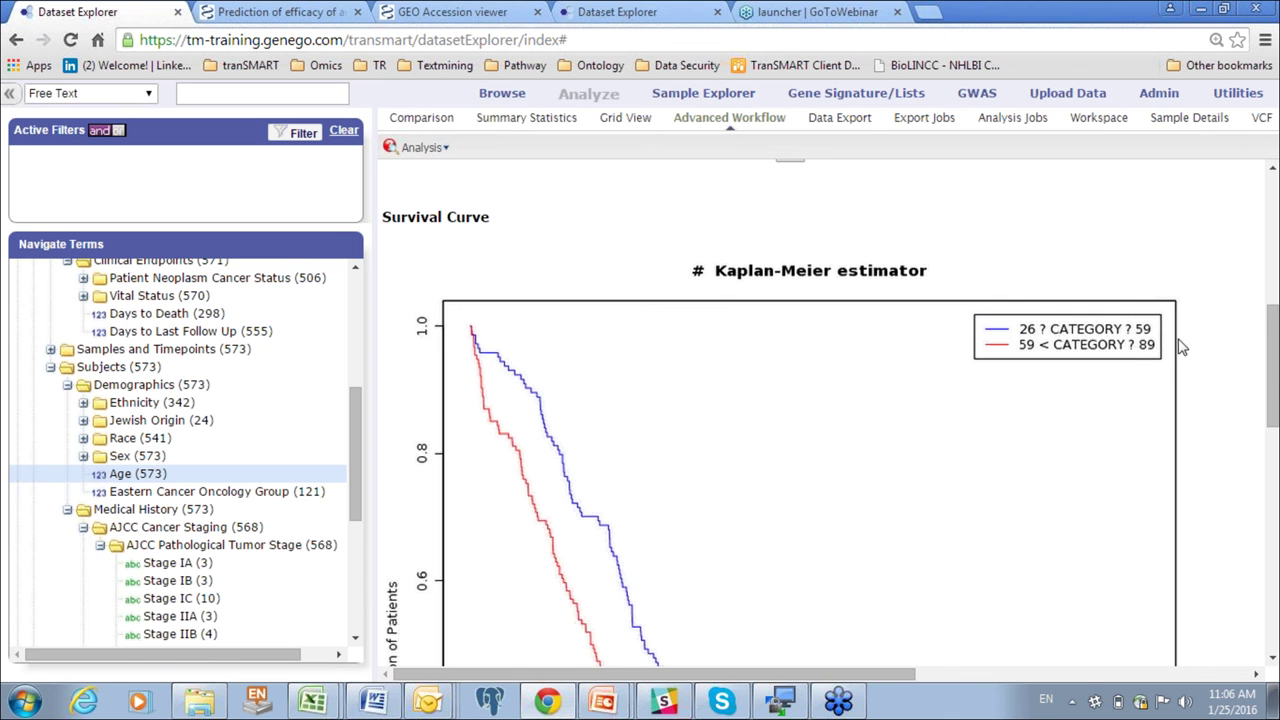
mouse_move(1270, 355)
mouse_down()
mouse_move(1263, 425)
mouse_move(1258, 368)
mouse_up()
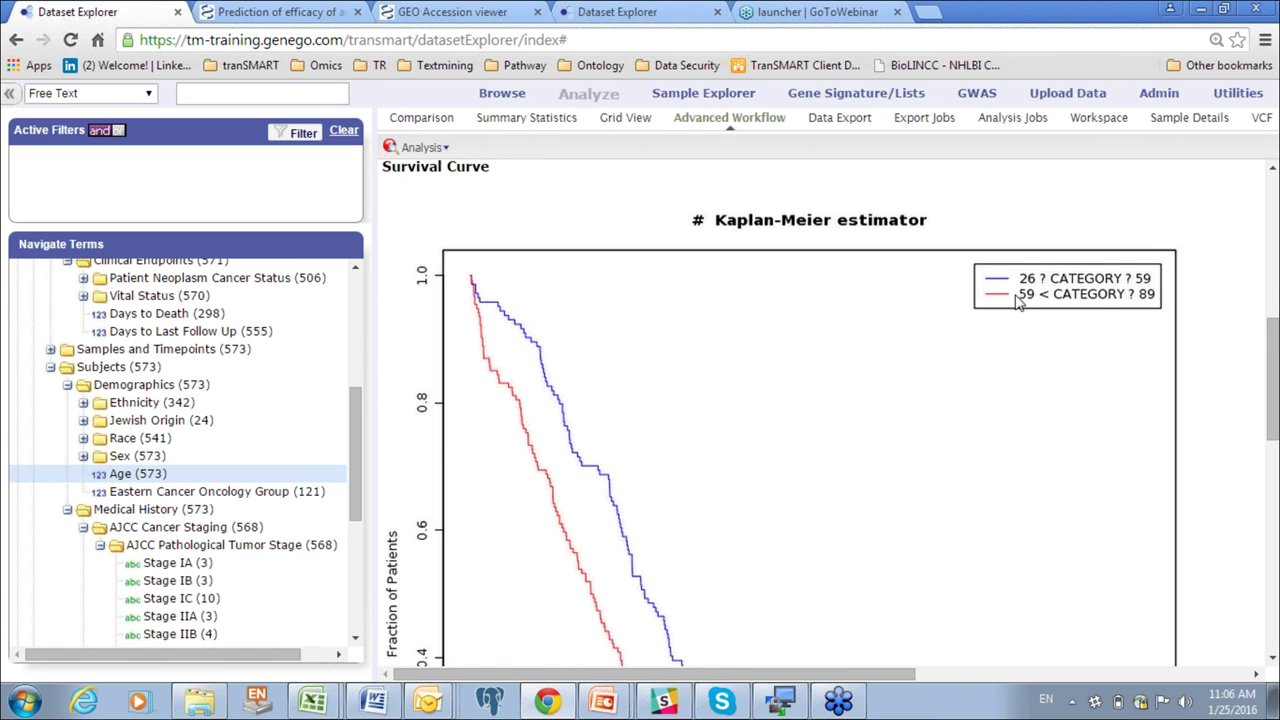
drag(1276, 342, 1226, 194)
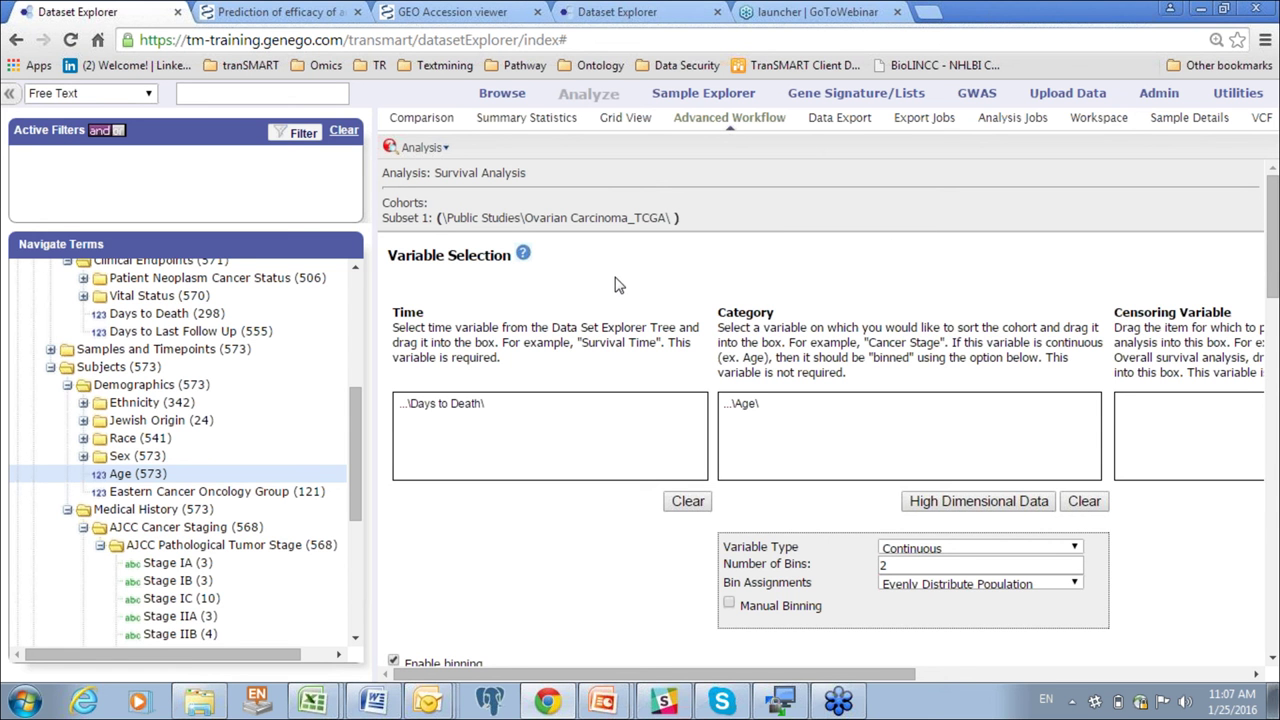
- Switch the advanced workflow to aCGH Survival Analysis, accepting that the current analysis results are cleared
click(446, 149)
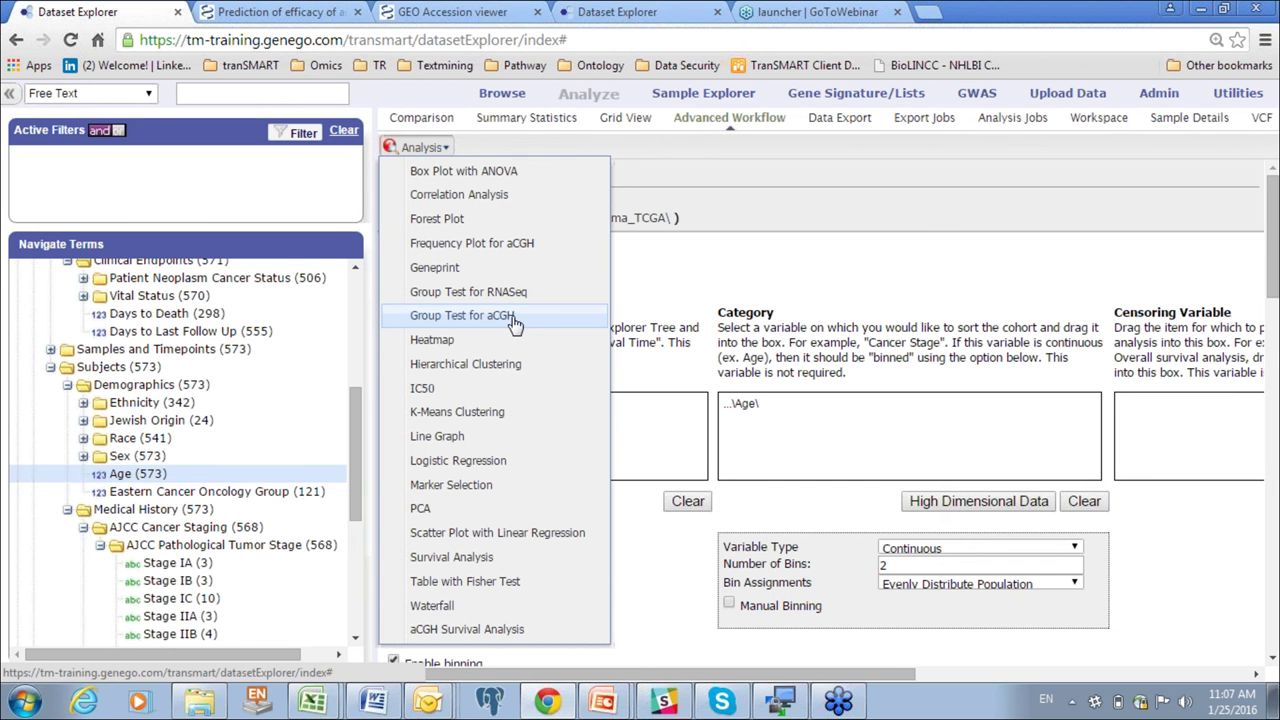
click(454, 630)
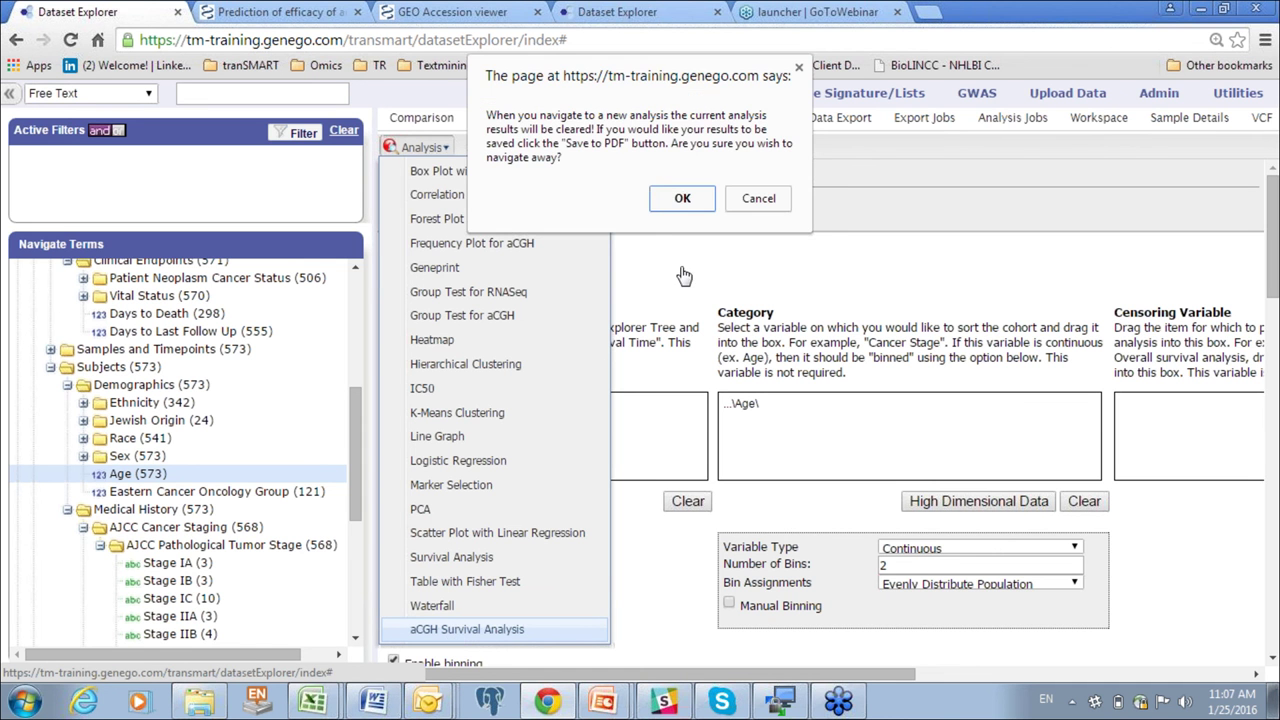
click(679, 200)
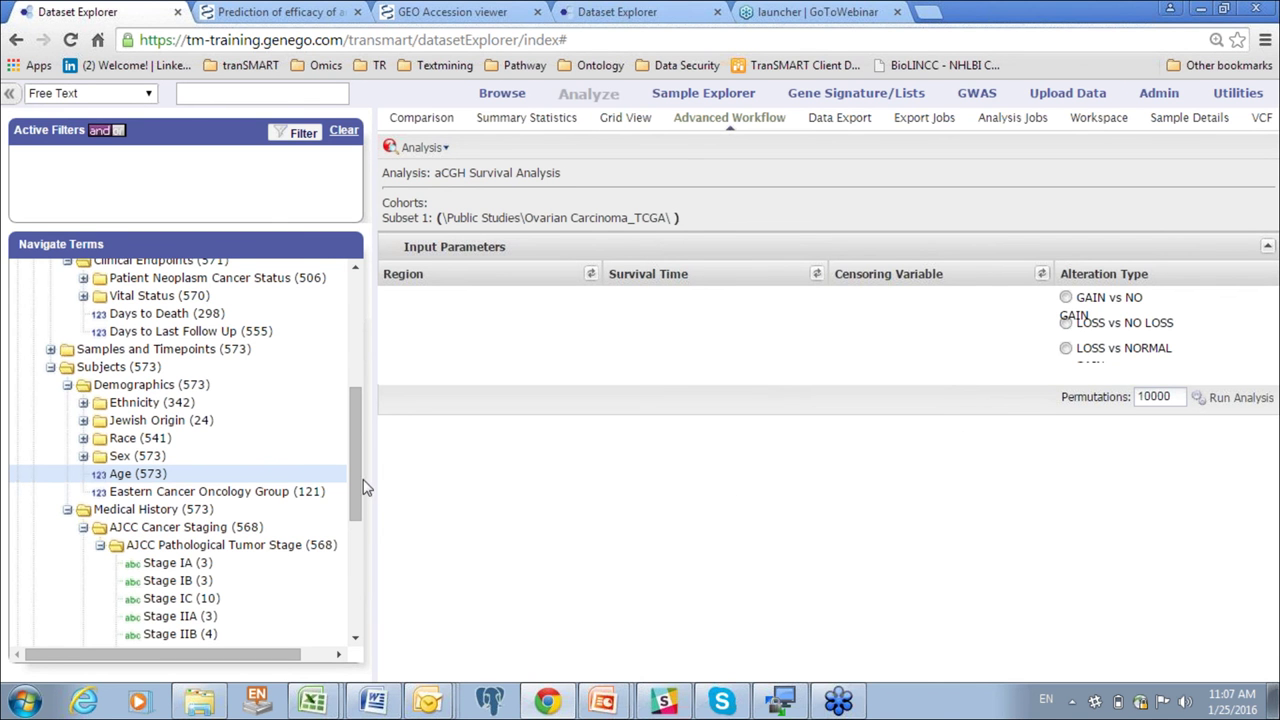
- Assign the Ovary biomarker data as the region and Days to Death as the survival time
scroll(350, 465, up, 3)
scroll(352, 420, up, 5)
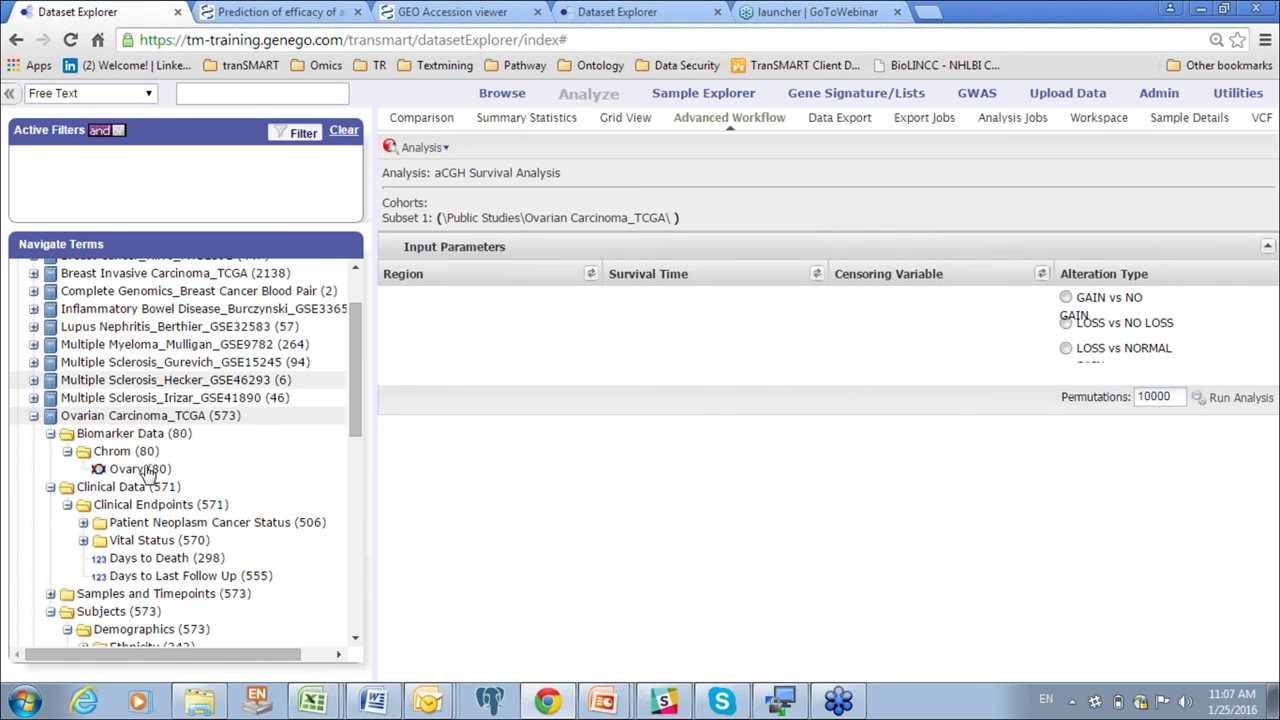
drag(100, 472, 398, 320)
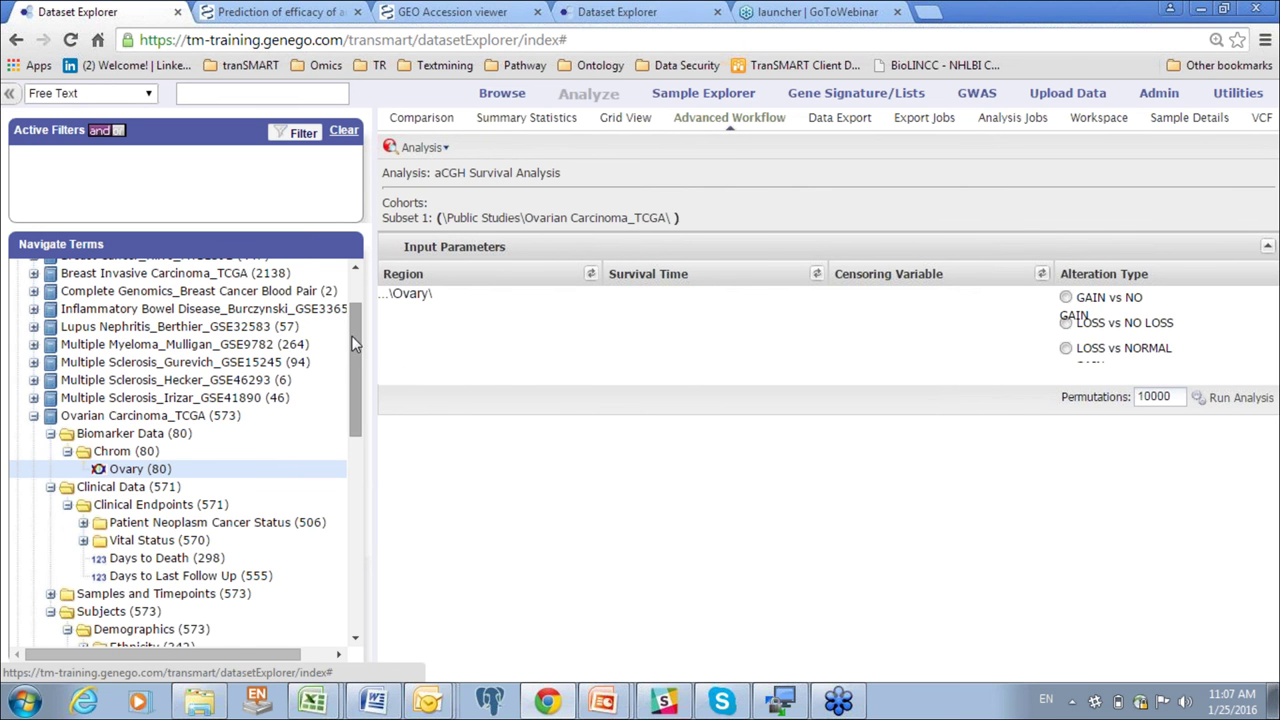
drag(351, 339, 208, 414)
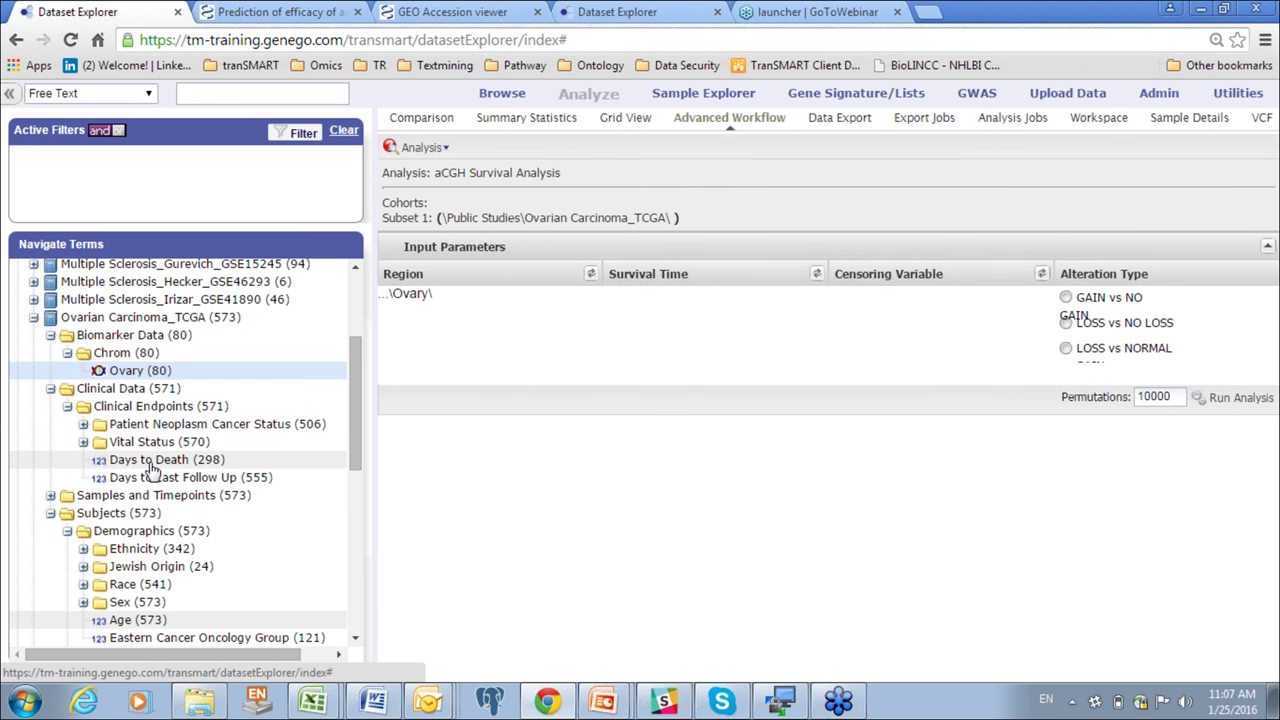
drag(148, 463, 642, 320)
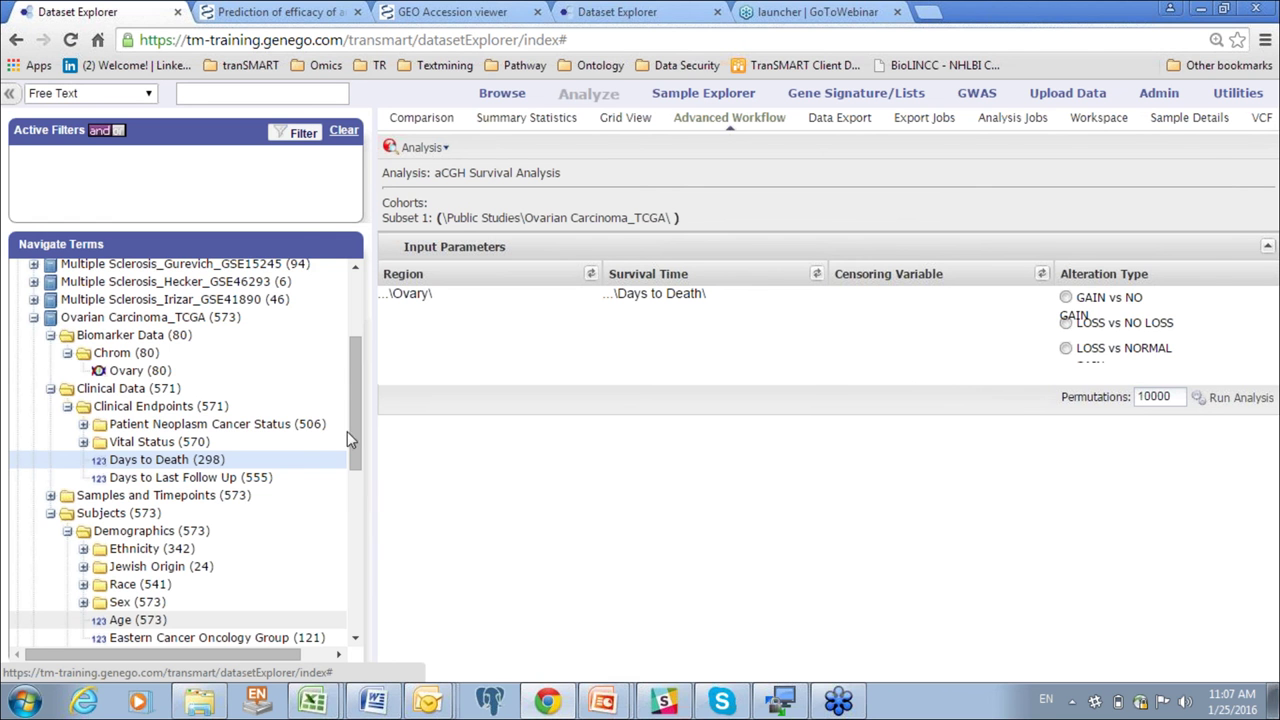
- Expand Patient Neoplasm Cancer Status and assign With tumor as the censoring variable
drag(350, 401, 351, 410)
scroll(352, 414, down, 1)
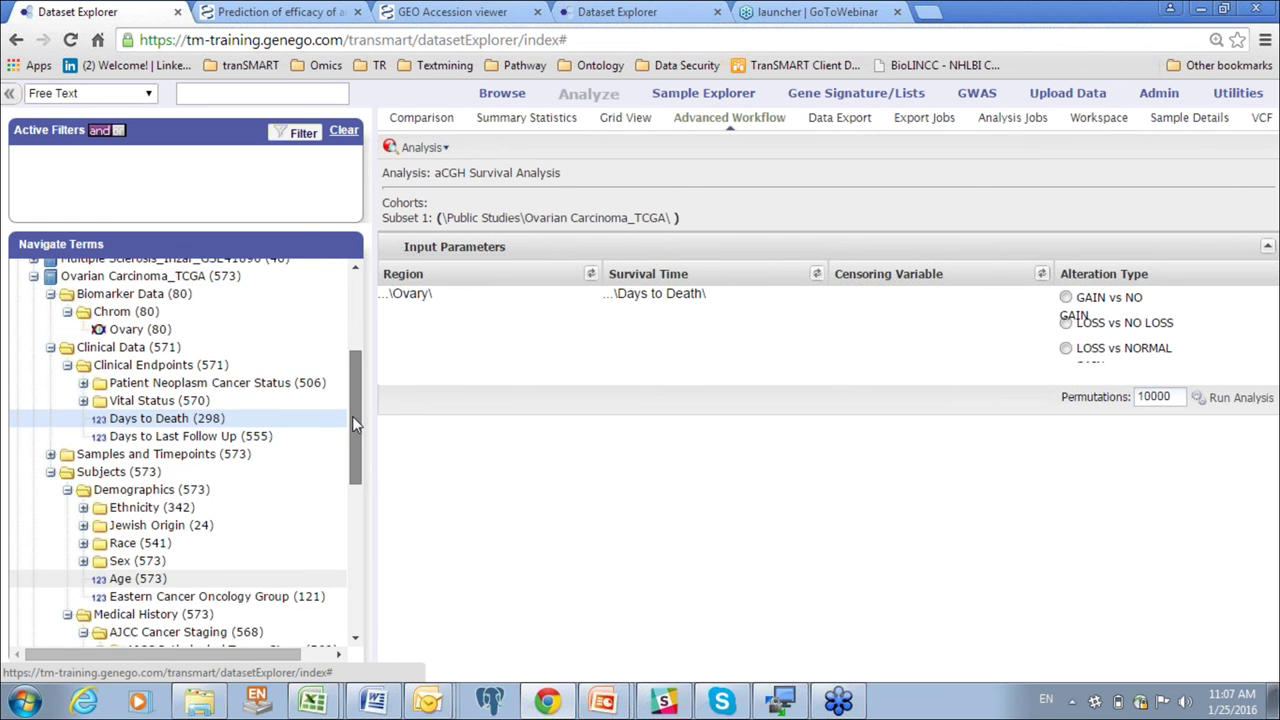
click(84, 357)
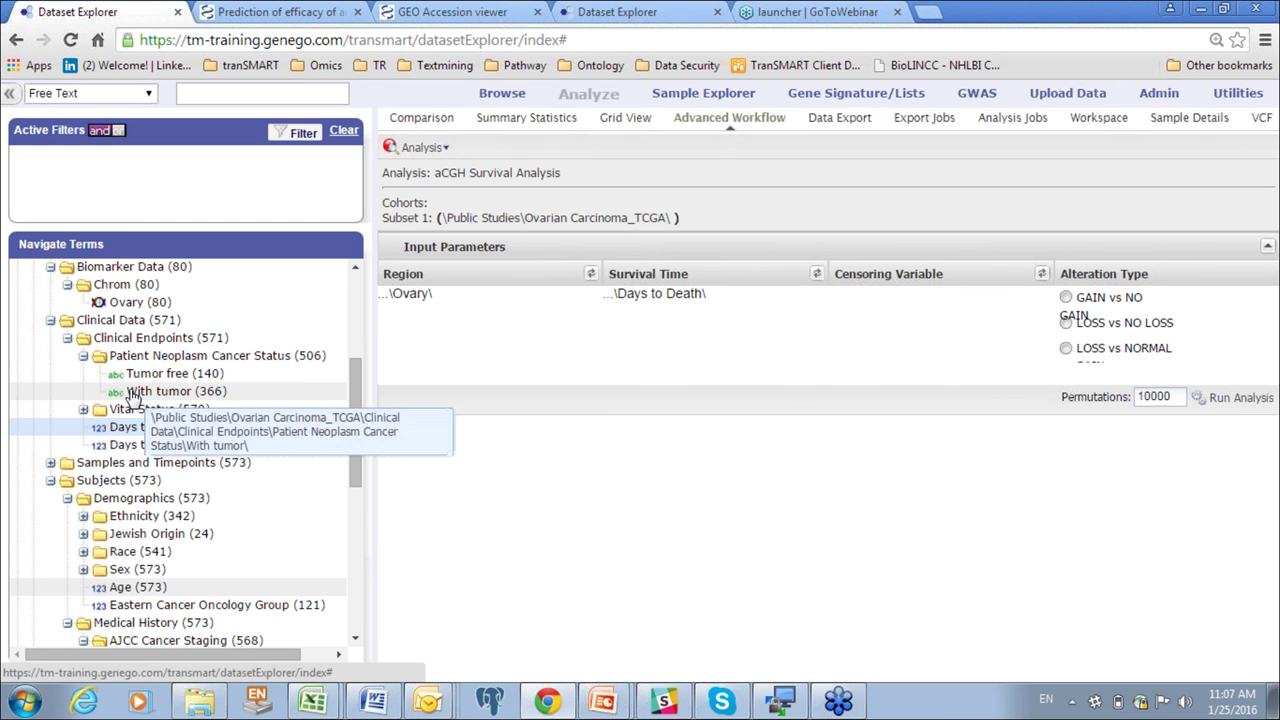
drag(186, 395, 868, 338)
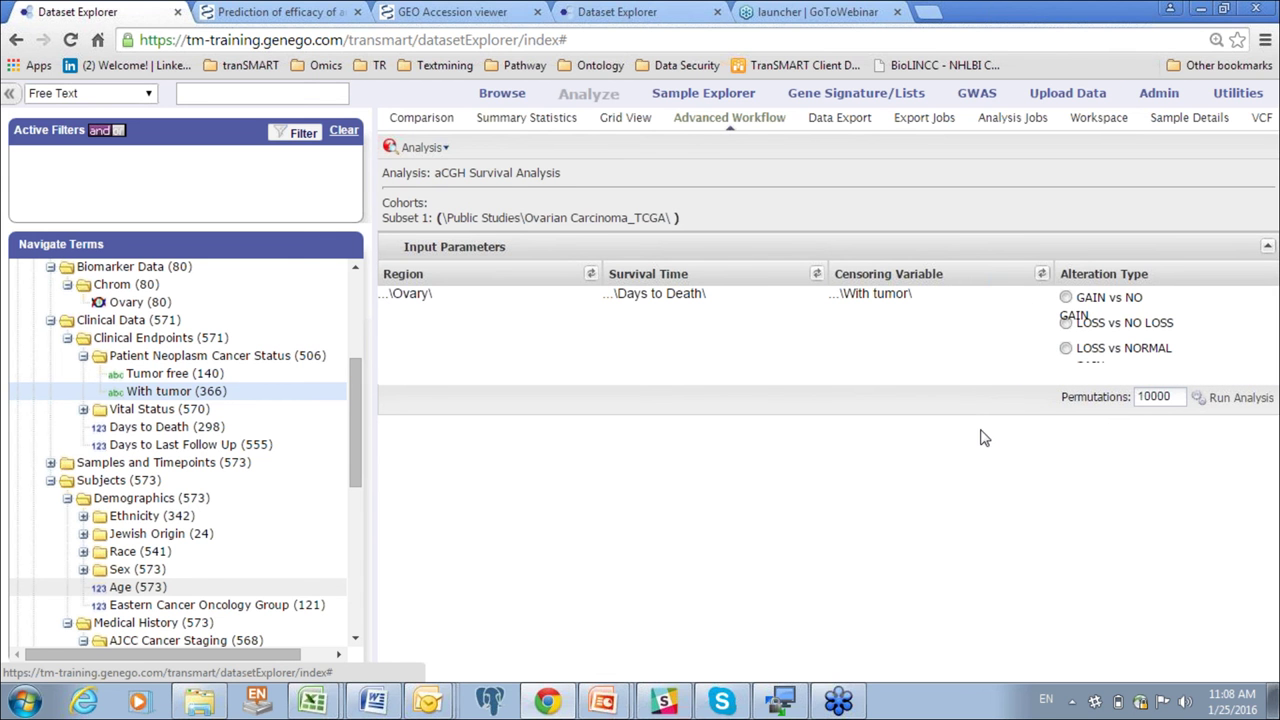
- Set the alteration type to LOSS vs NORMAL and the number of permutations to 10
click(1066, 349)
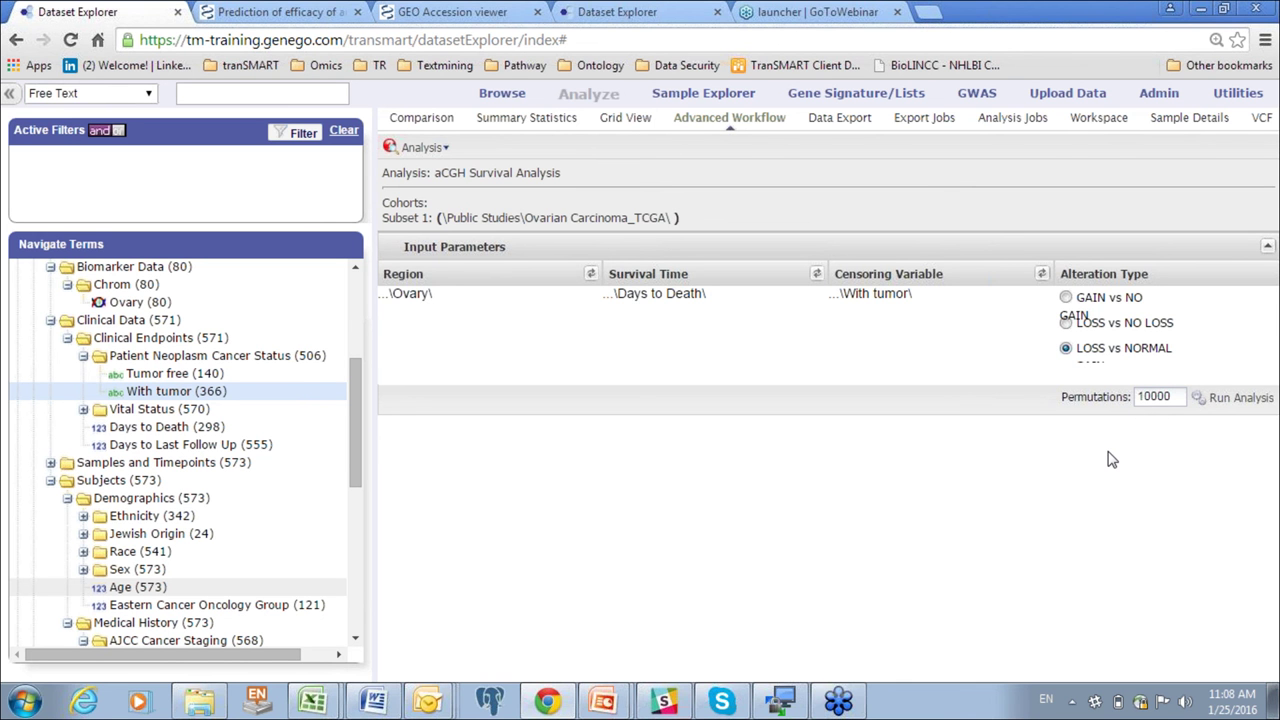
drag(1178, 397, 971, 571)
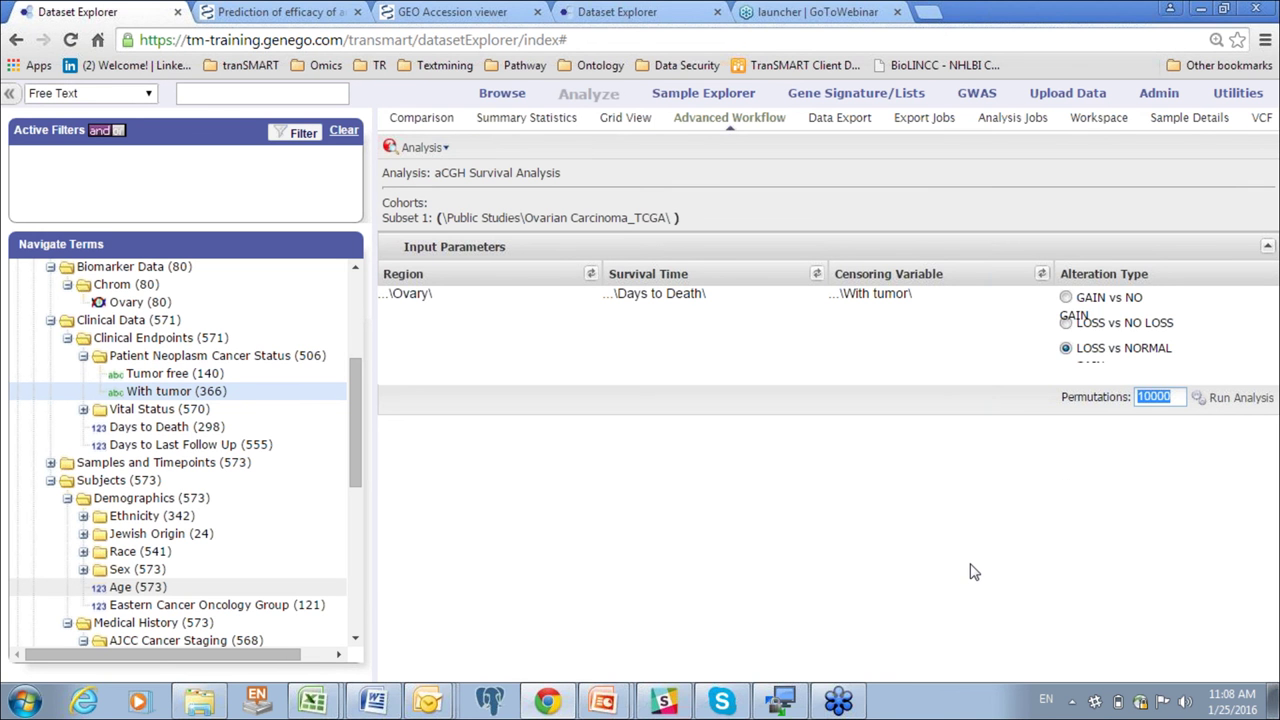
text(10)
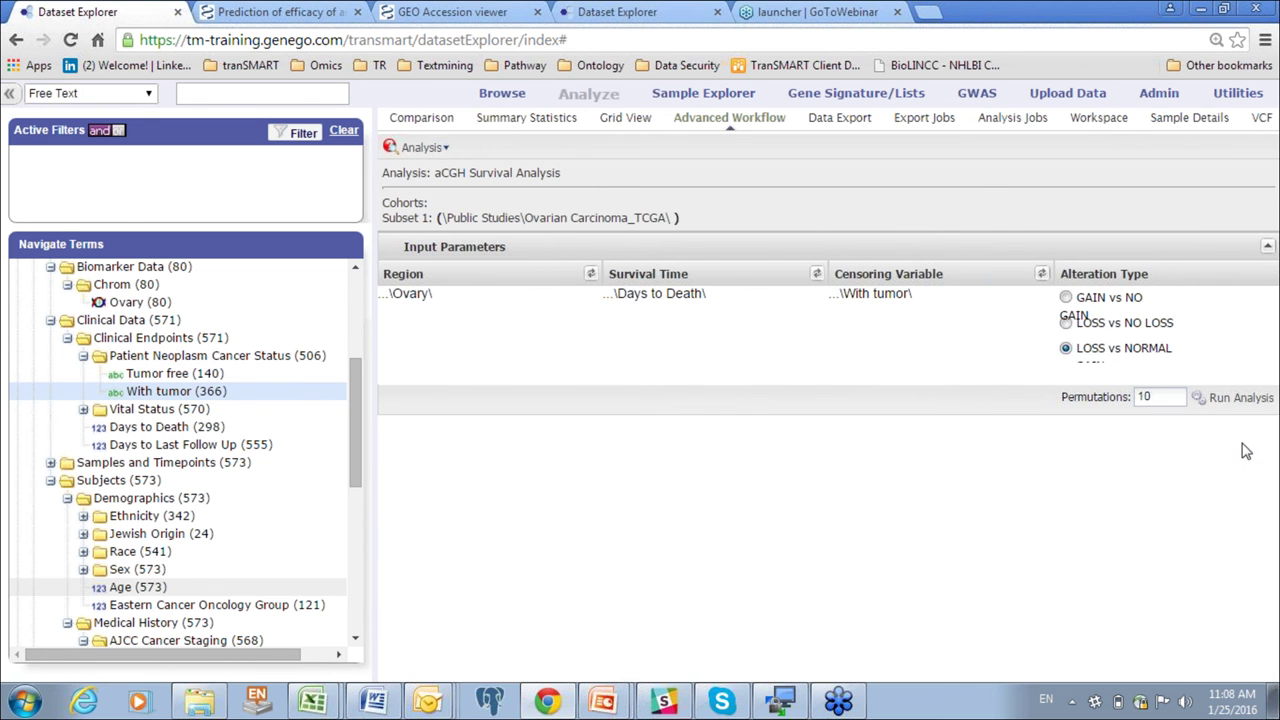
- Run the aCGH survival analysis as a background job and check its status in the list of analysis jobs
click(1243, 400)
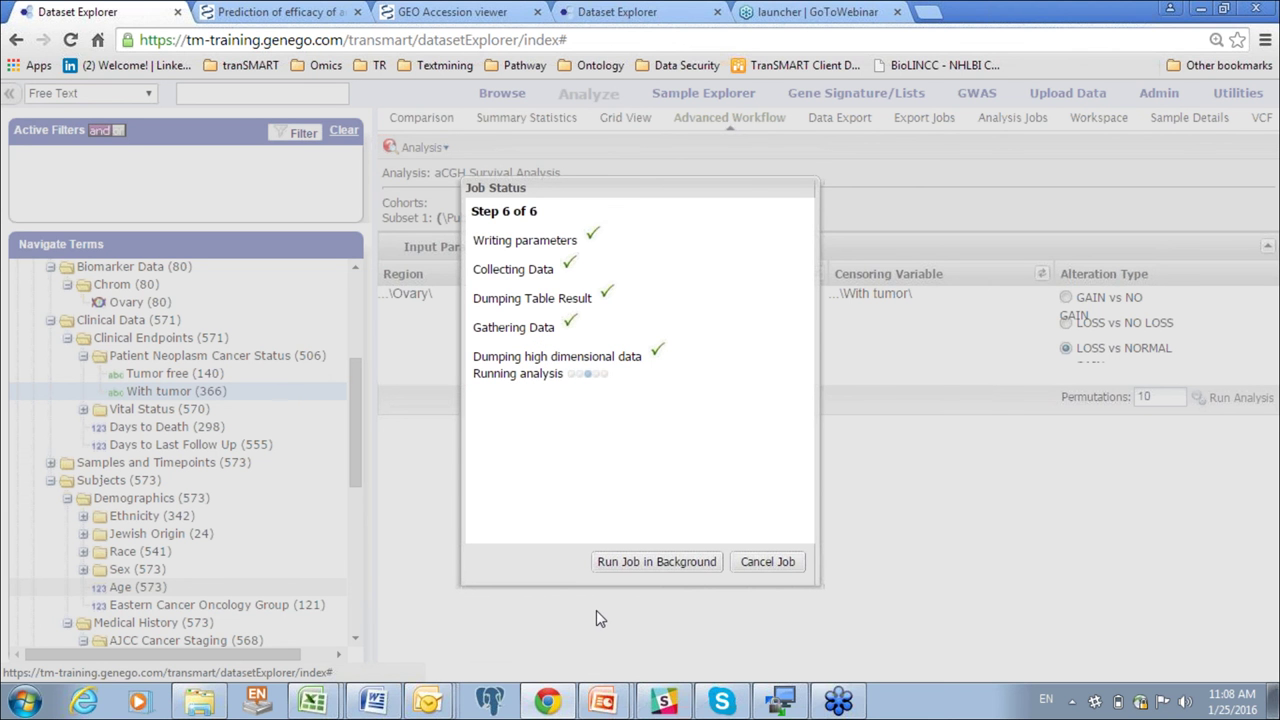
click(637, 565)
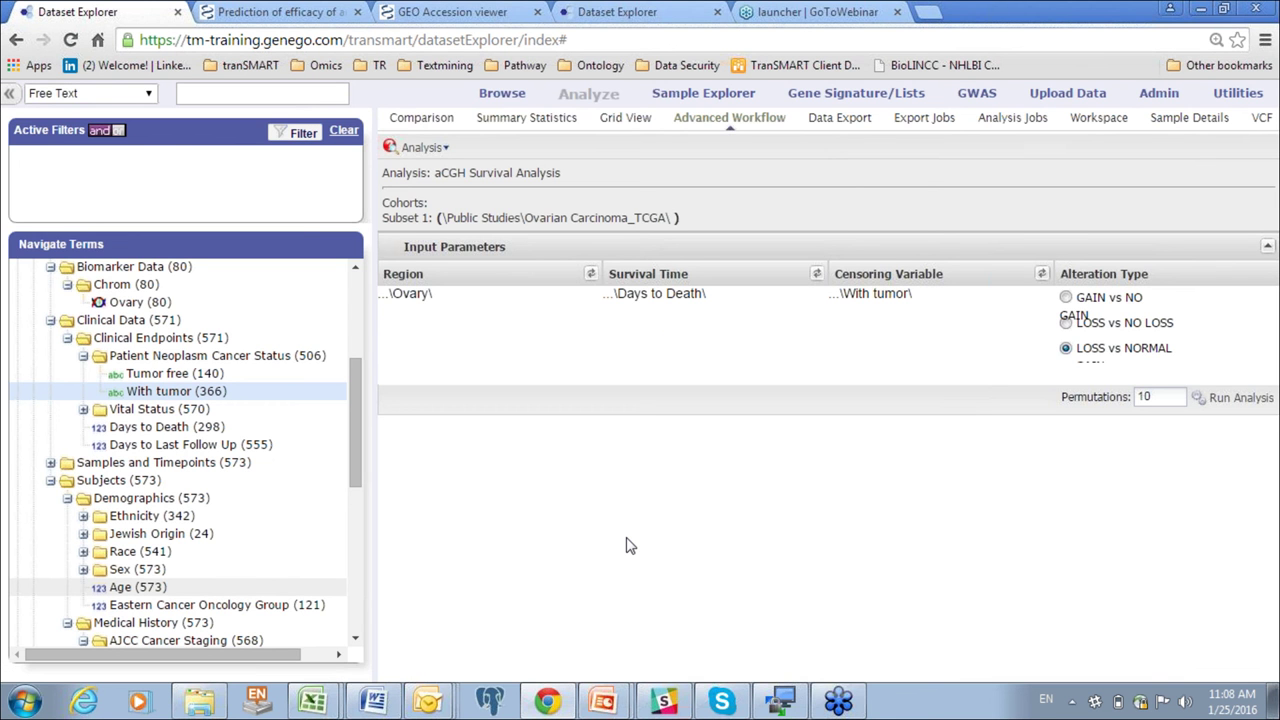
click(1010, 127)
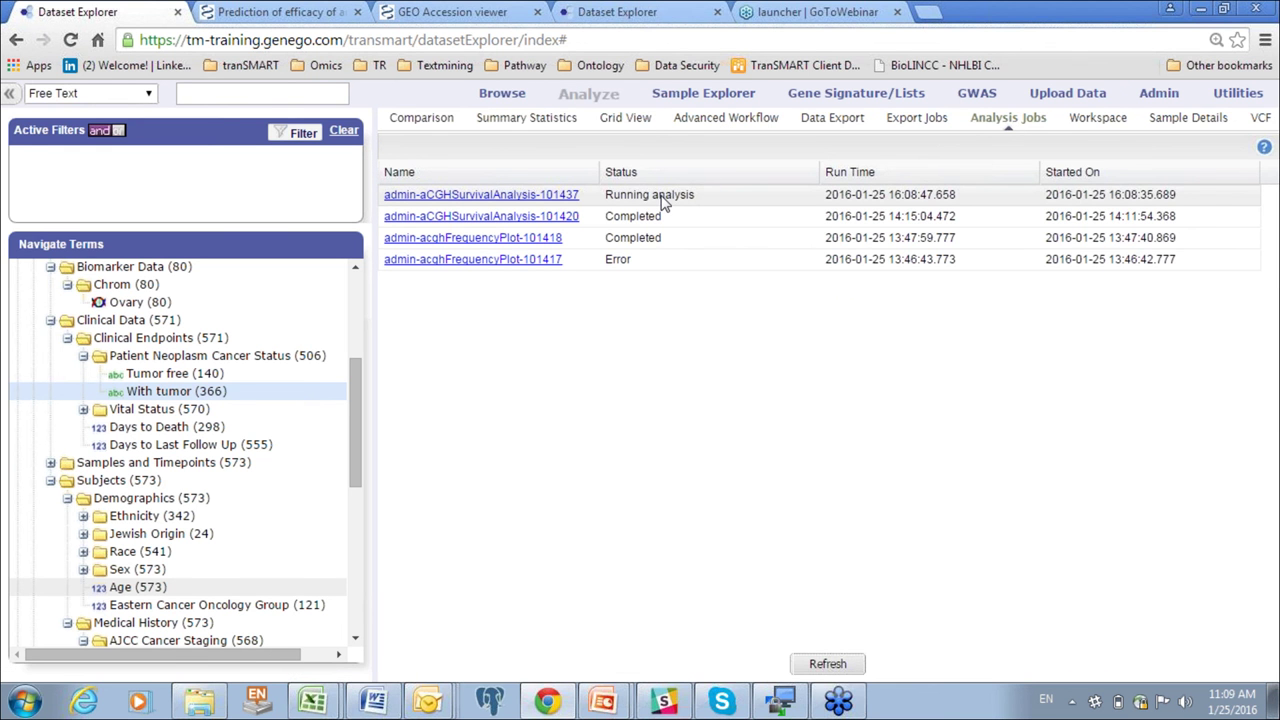
- Return to the advanced workflow and switch the analysis to Frequency Plot for aCGH
click(716, 120)
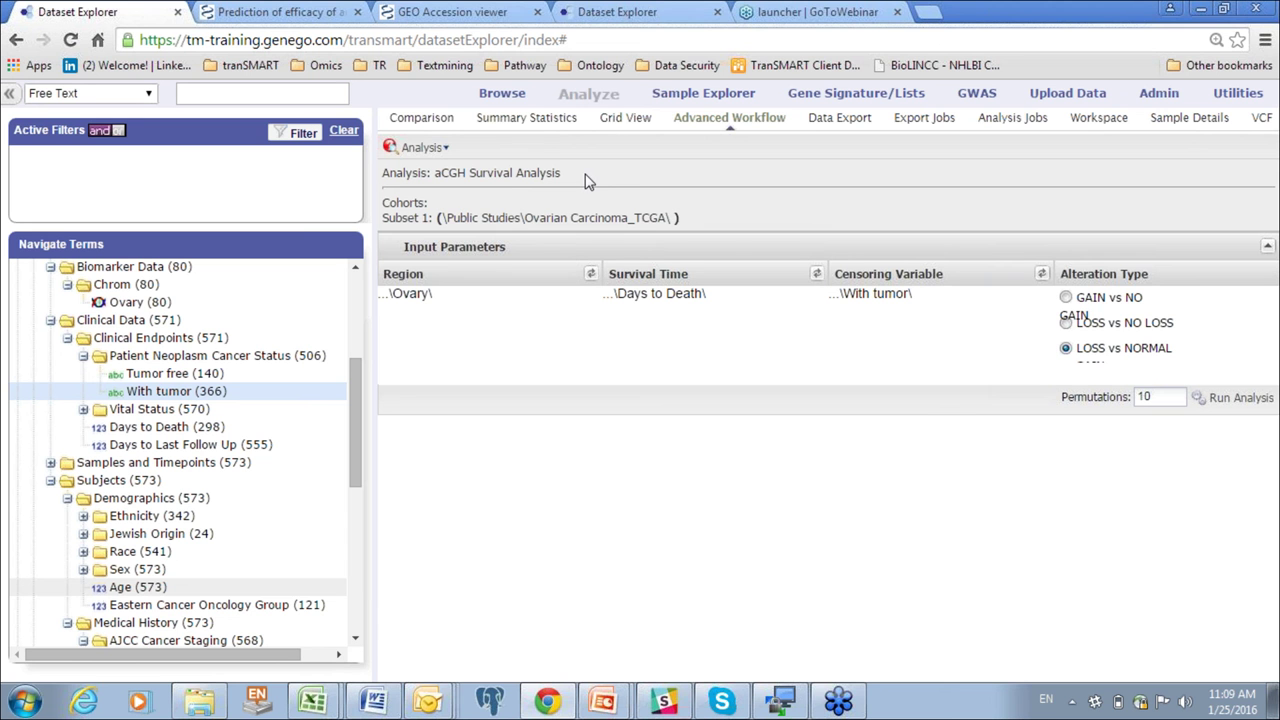
click(447, 150)
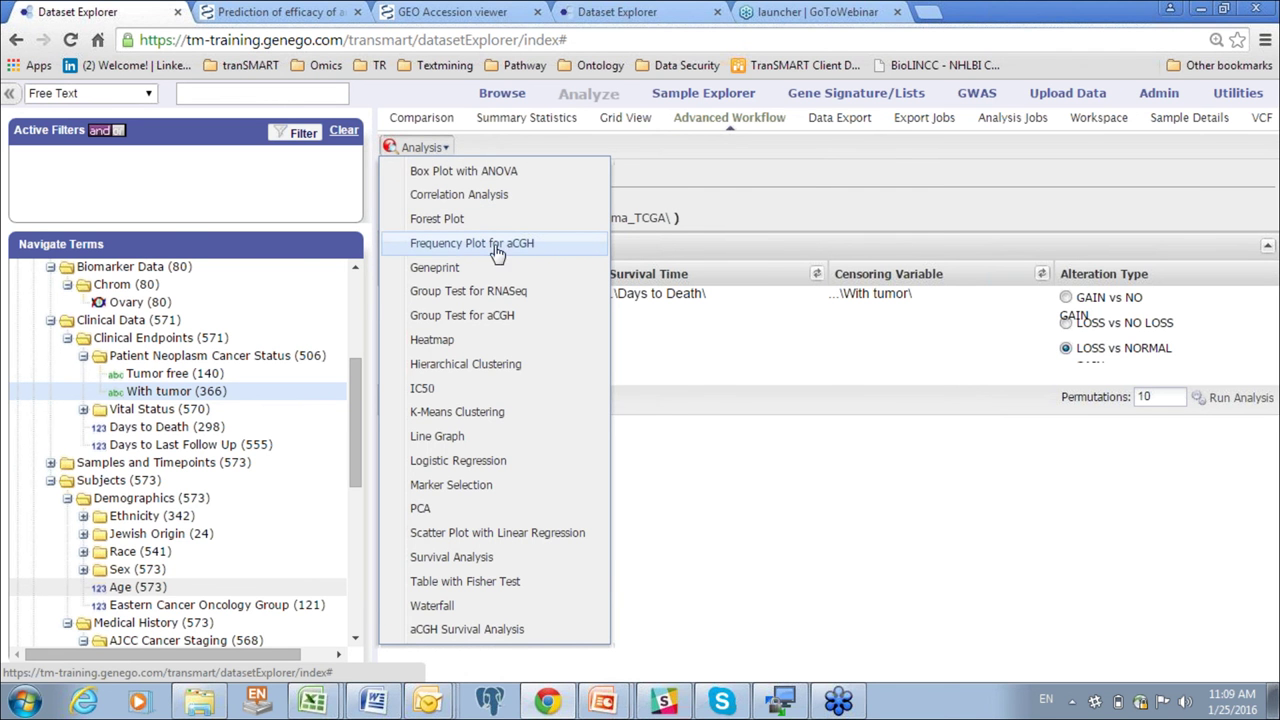
click(461, 243)
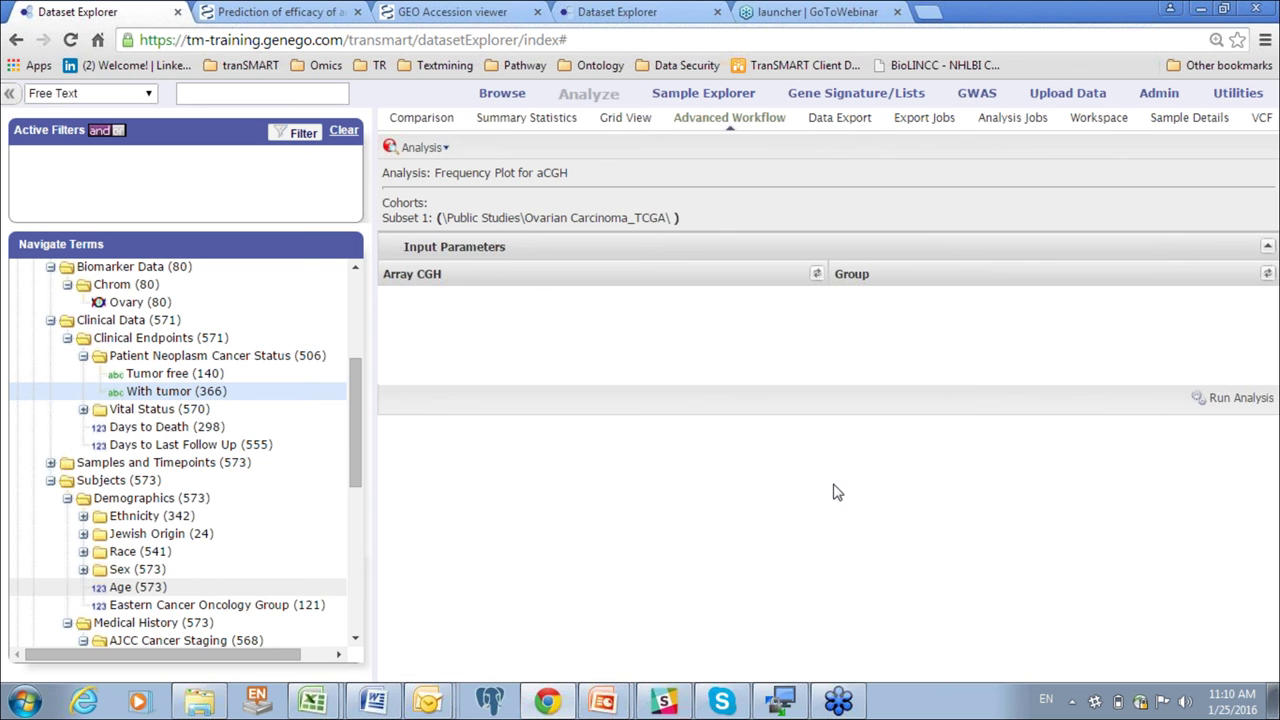
- Assign the Ovary biomarker data as the Array CGH input of the frequency plot
drag(350, 433, 350, 416)
drag(100, 350, 422, 335)
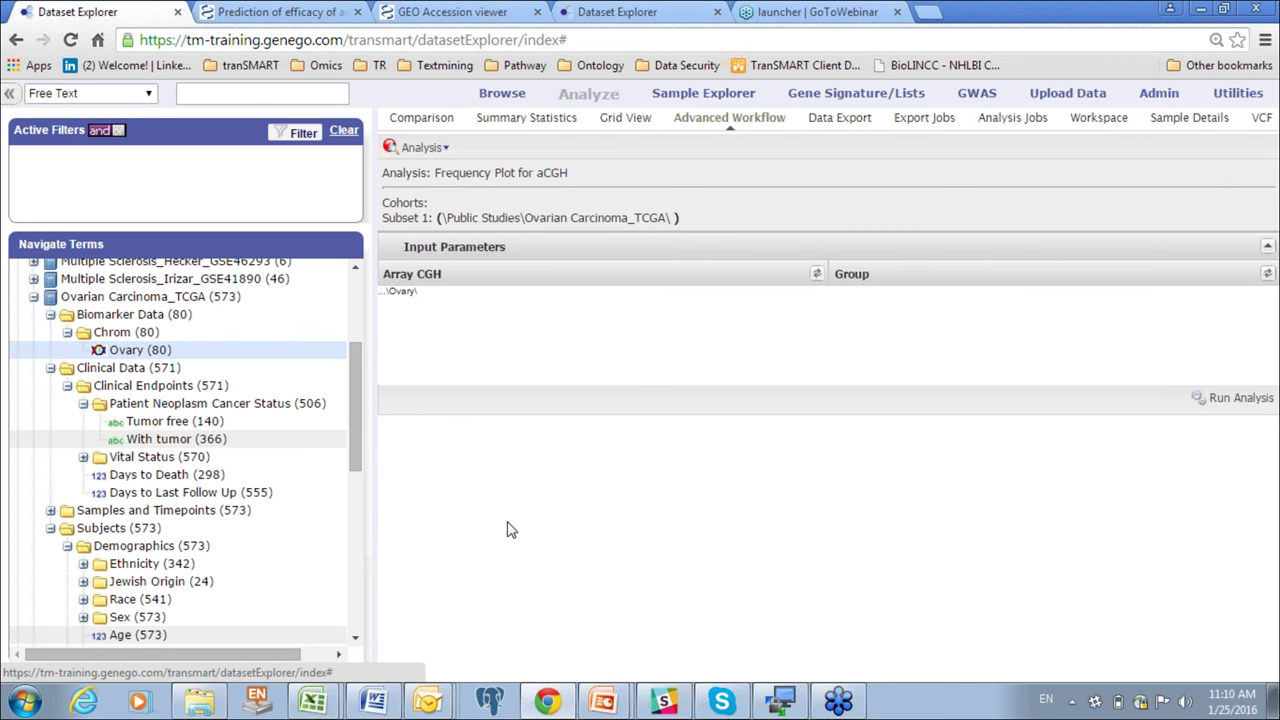
scroll(349, 389, down, 3)
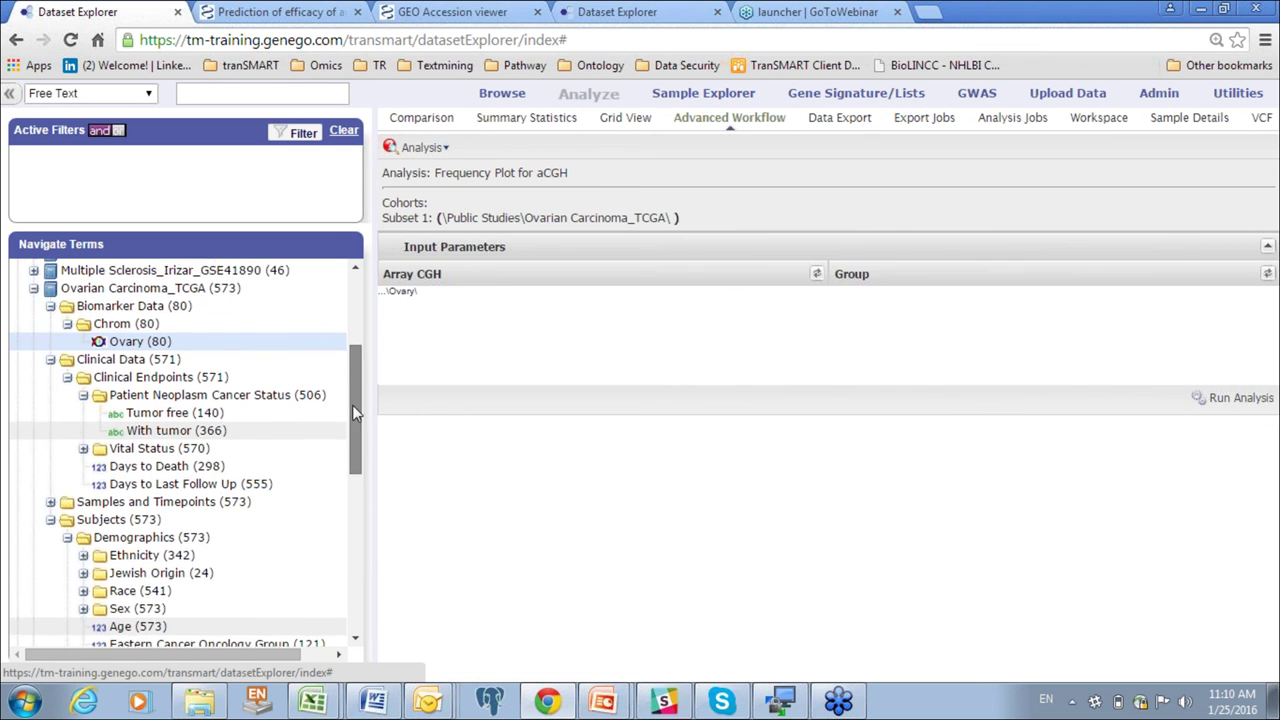
drag(360, 445, 354, 501)
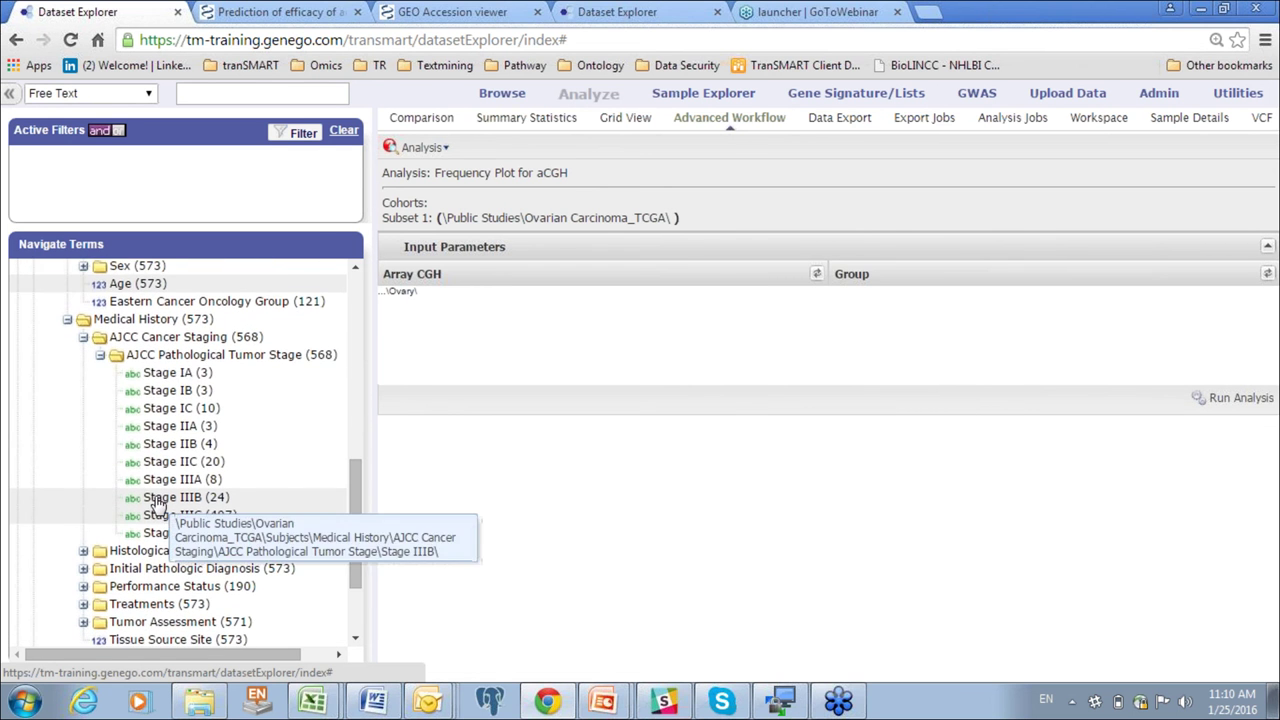
drag(159, 505, 908, 300)
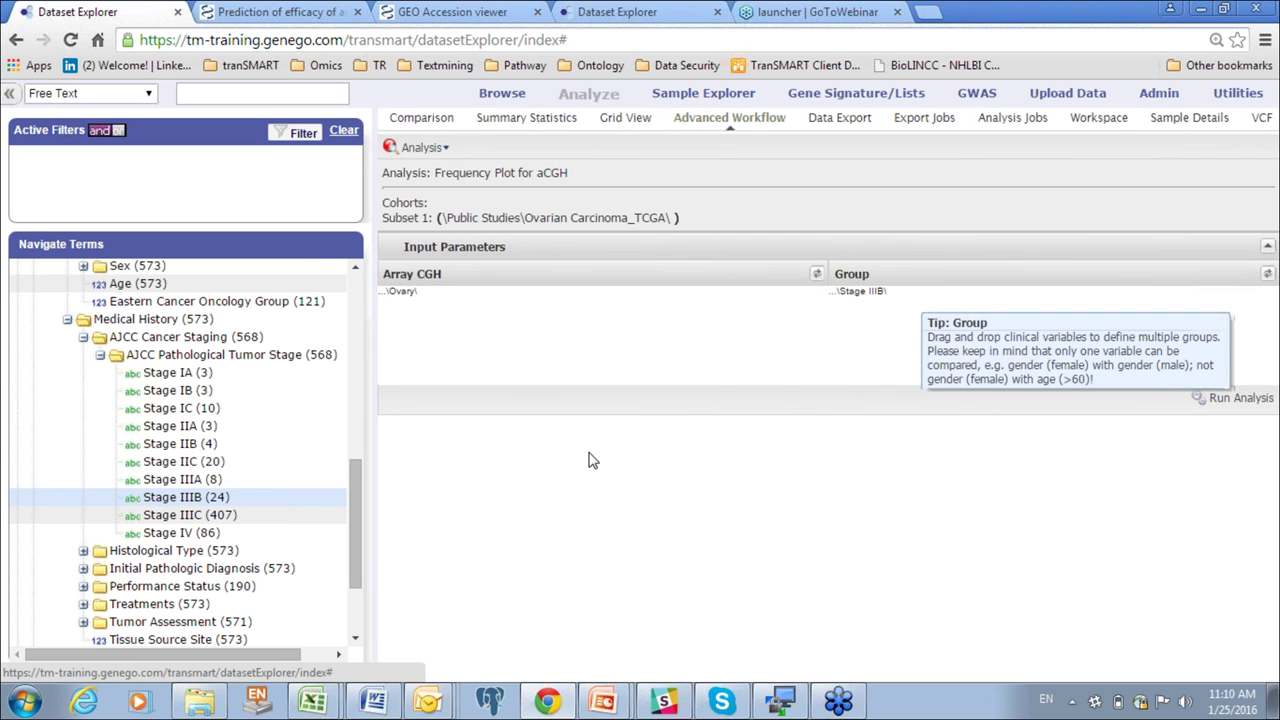
click(157, 534)
drag(157, 507, 834, 337)
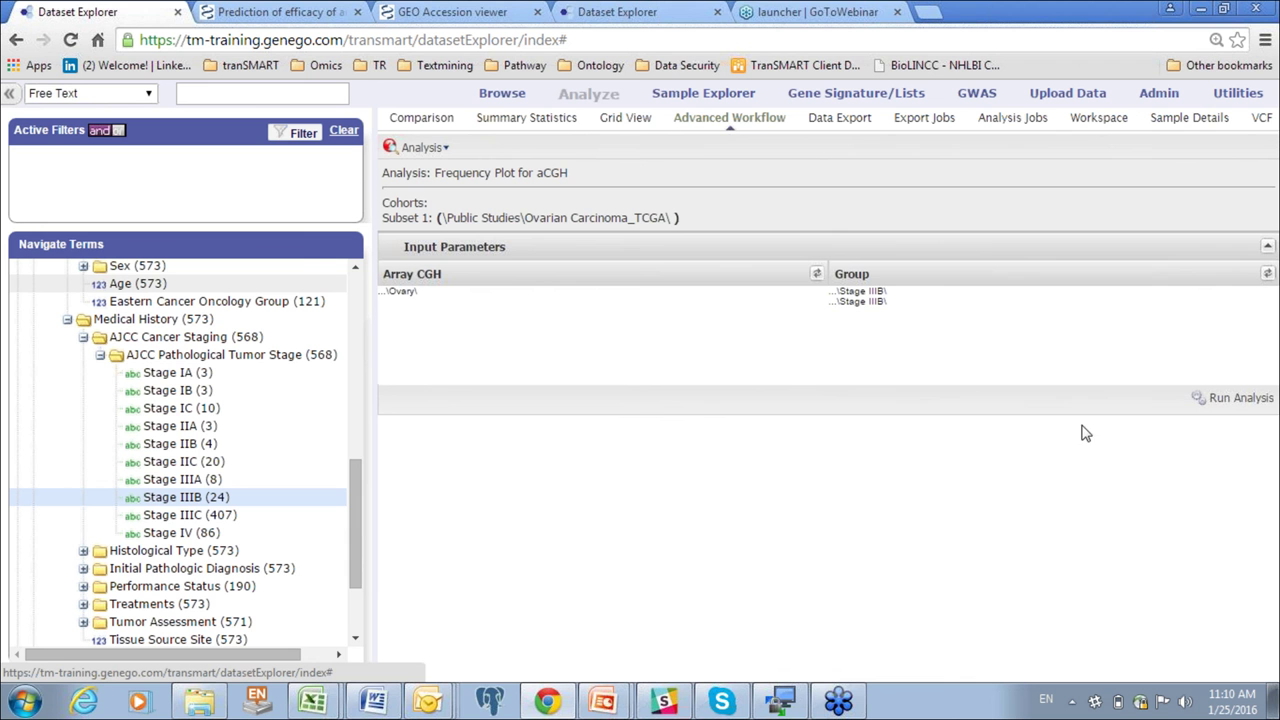
click(1267, 274)
- Assign the Tumor free and With tumor cancer statuses as the groups of the frequency plot
drag(348, 515, 336, 385)
scroll(335, 387, down, 3)
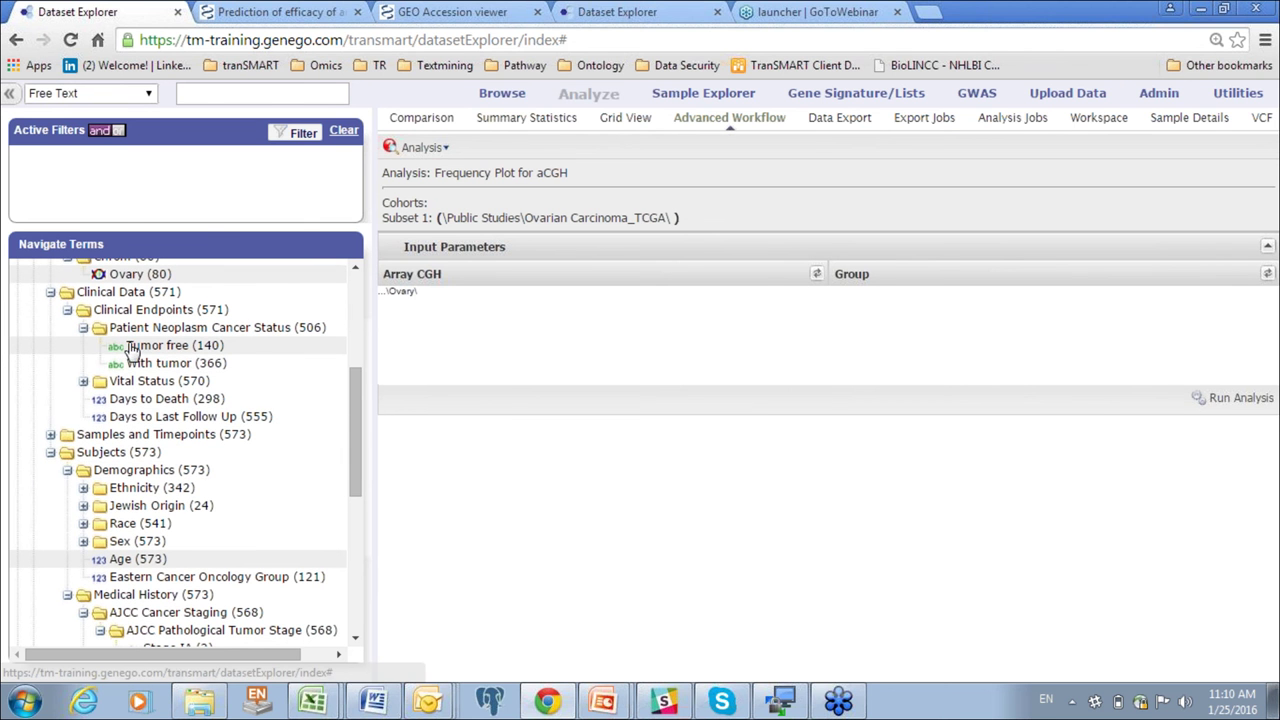
drag(252, 341, 868, 332)
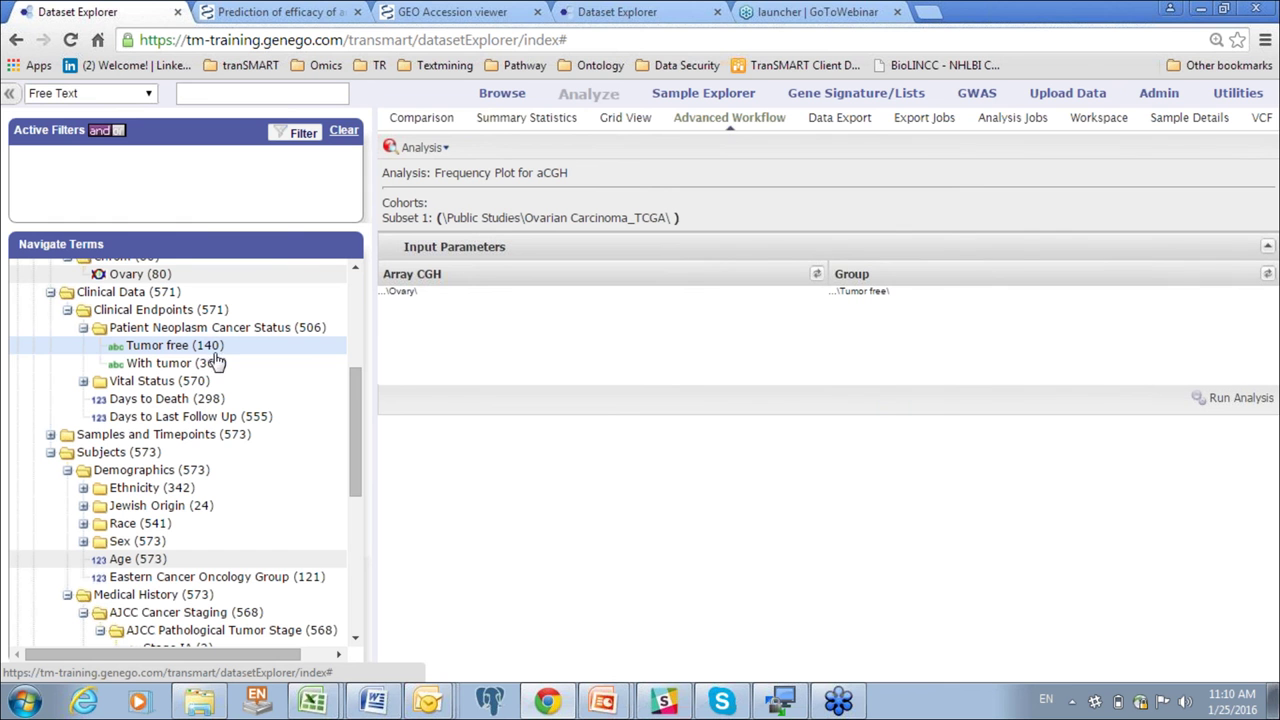
drag(200, 368, 846, 322)
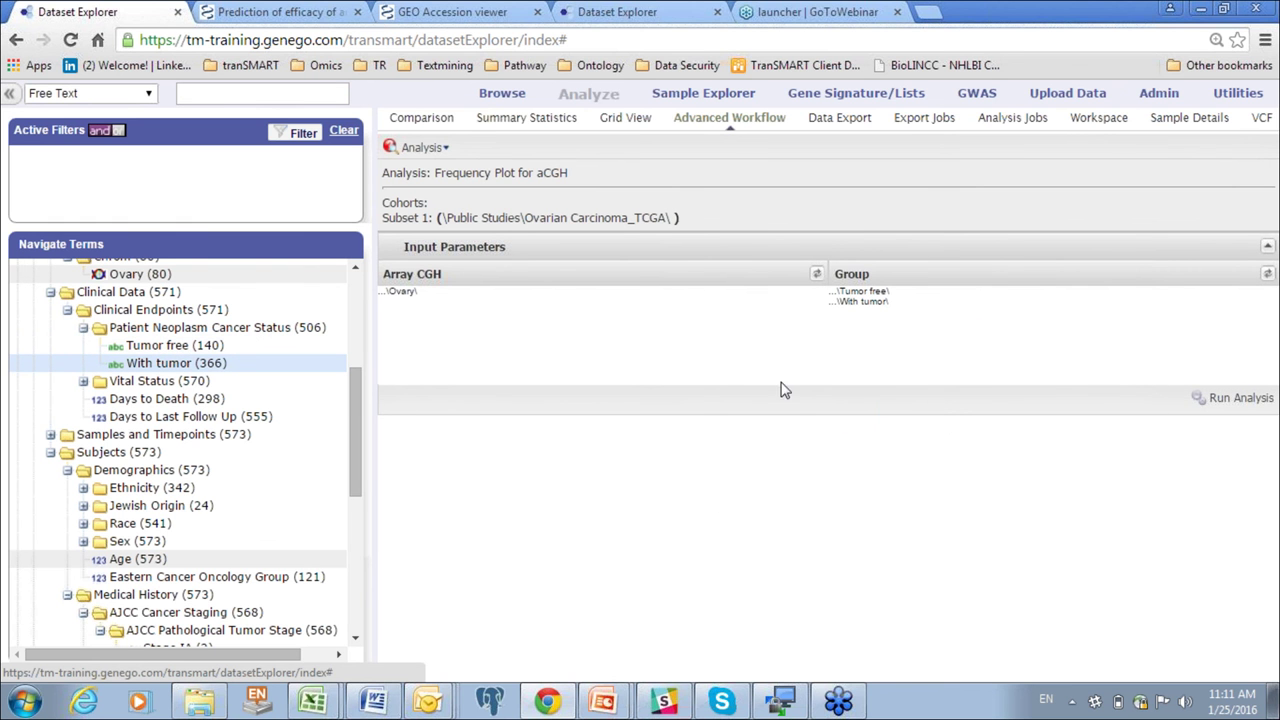
- Run the aCGH frequency plot as a background job and check its status in the list of analysis jobs
click(1233, 400)
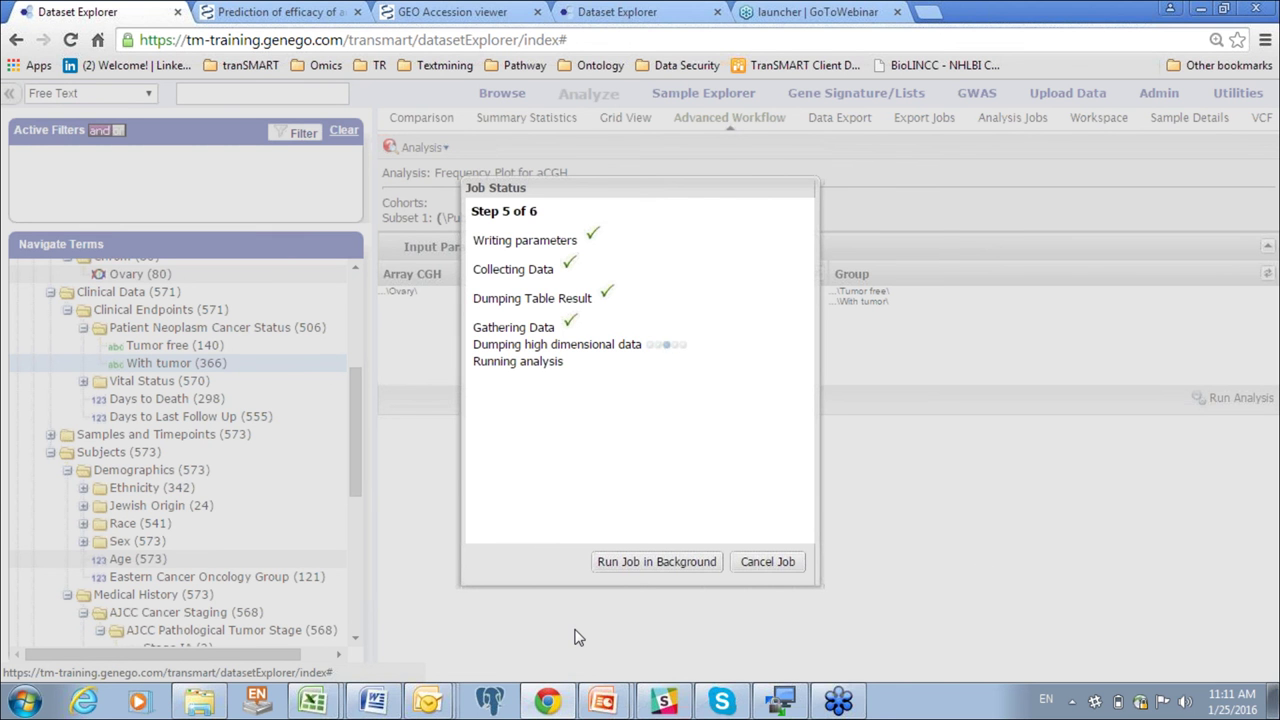
click(634, 566)
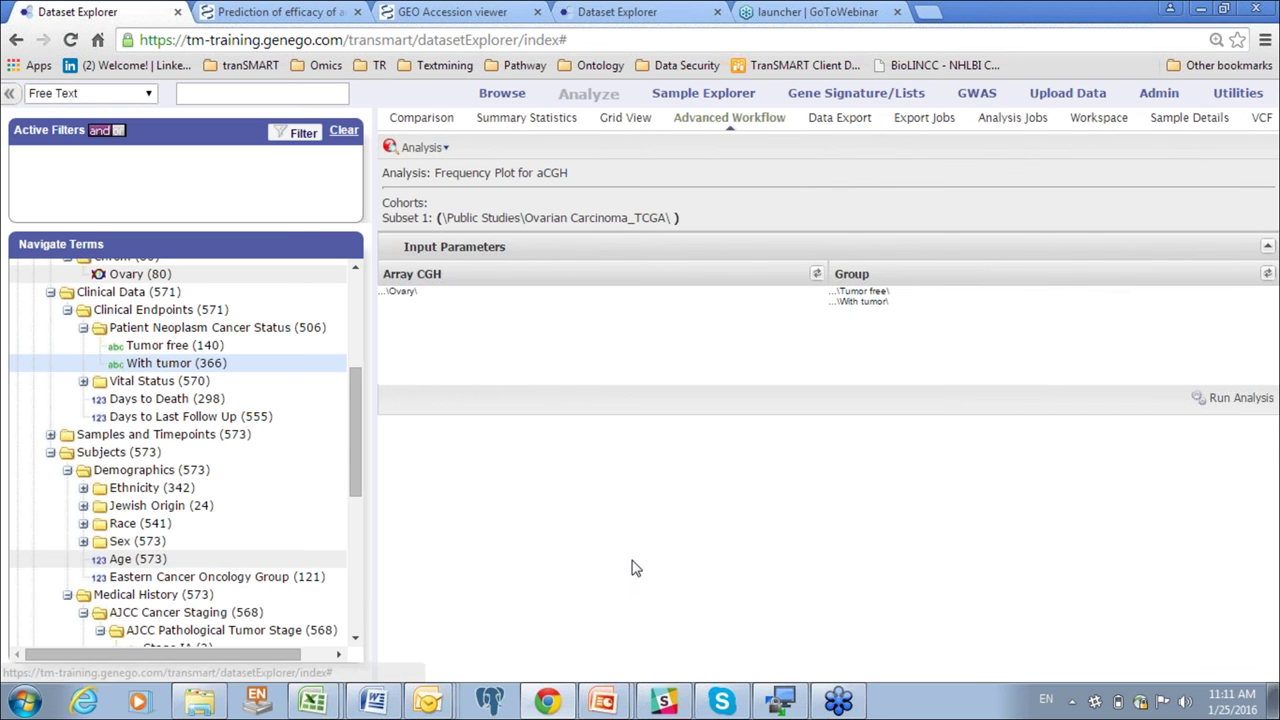
click(1014, 119)
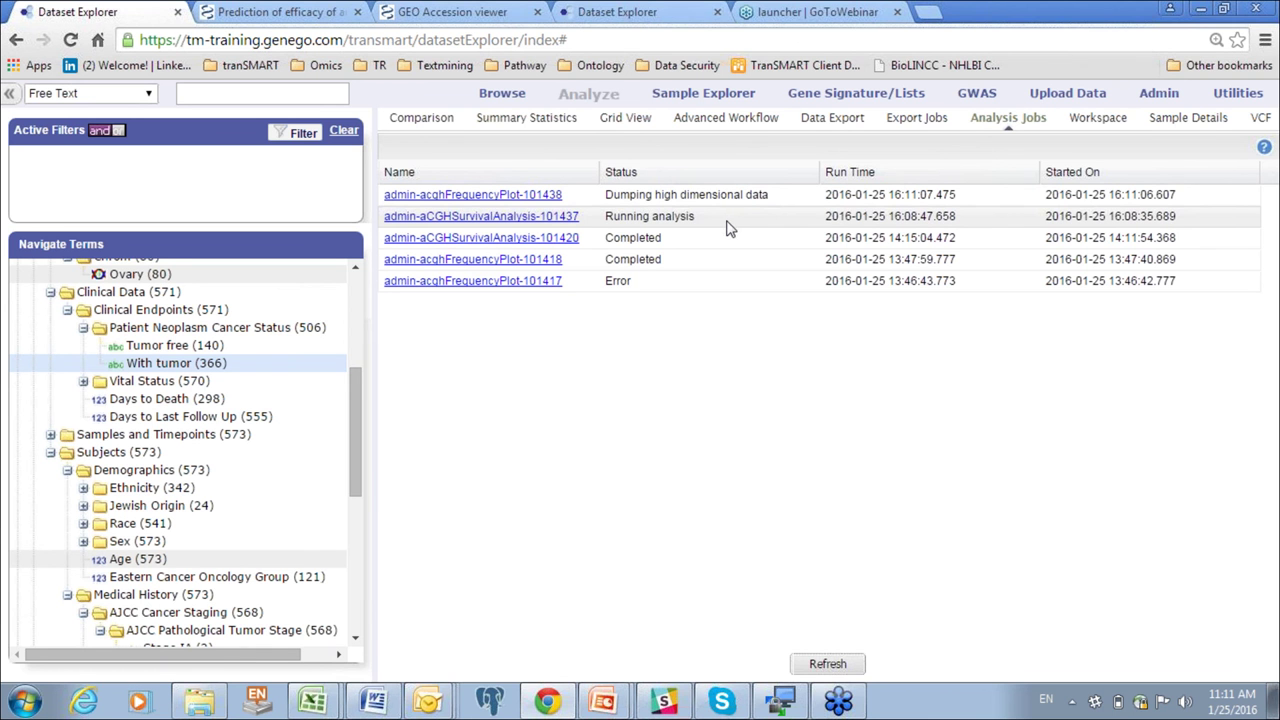
- Return to the advanced workflow and compare the gain and loss frequency plots of the With tumor and Tumor free groups
click(724, 120)
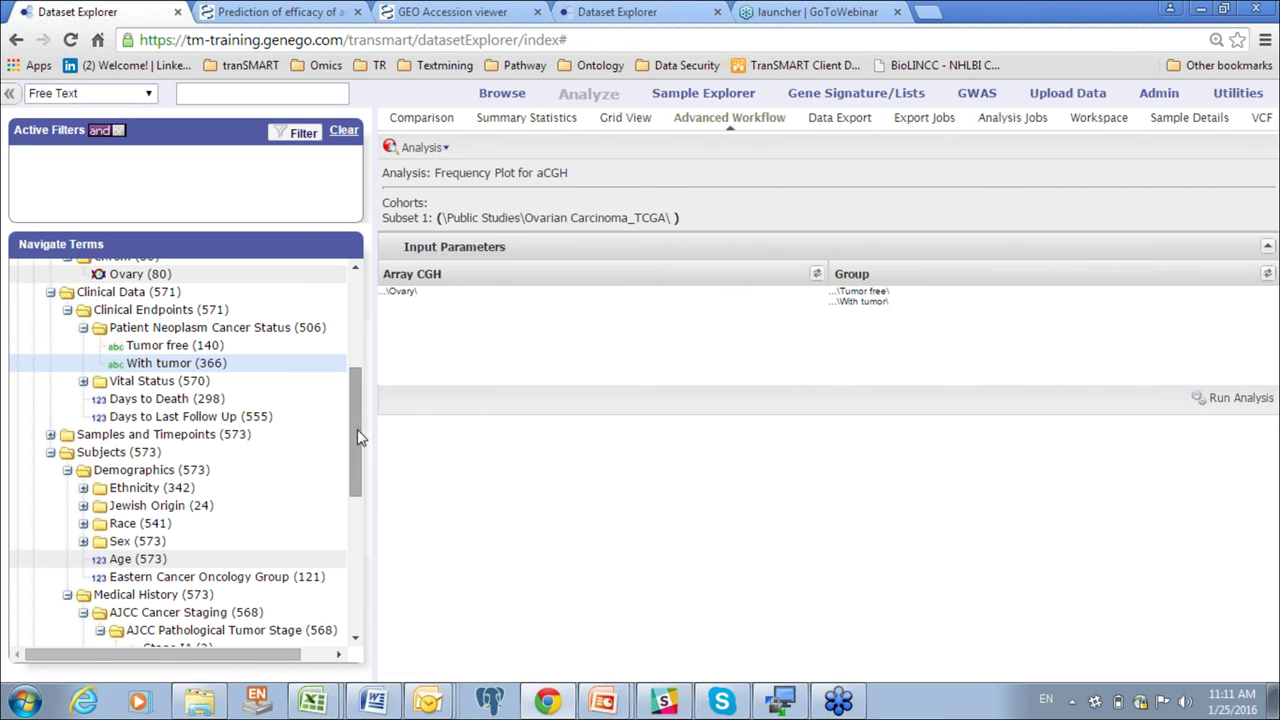
drag(357, 429, 354, 393)
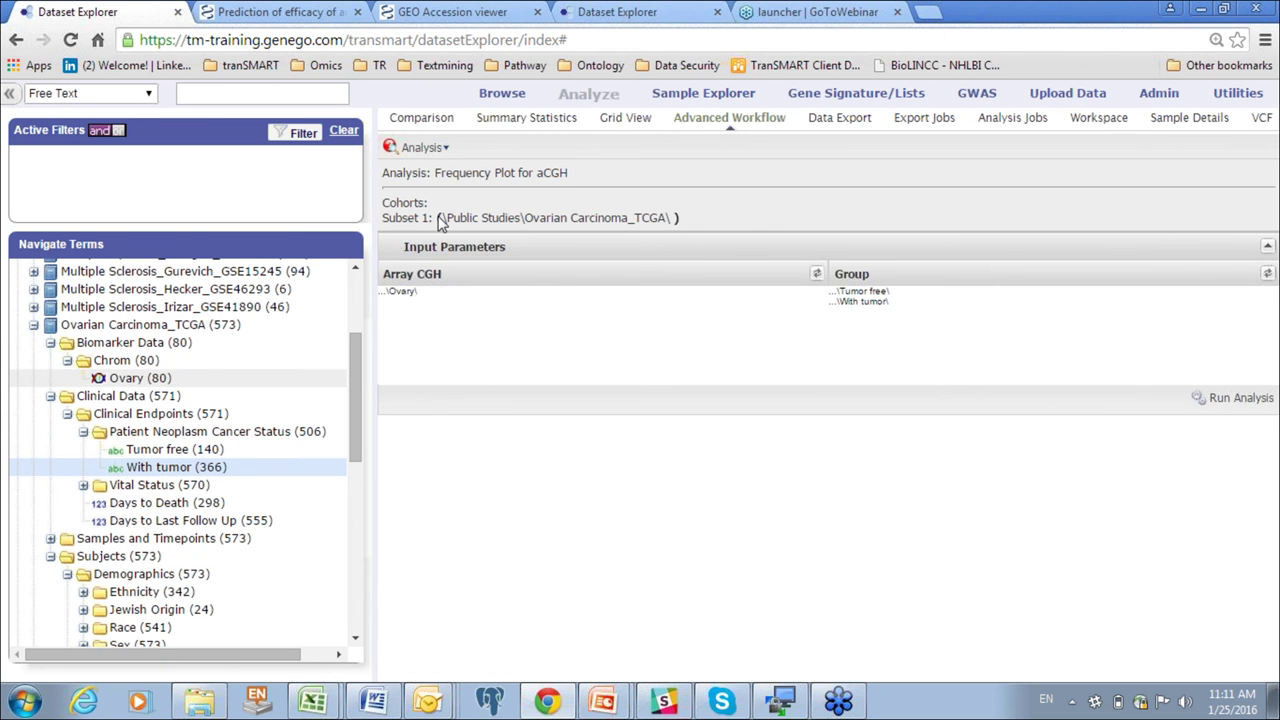
click(446, 149)
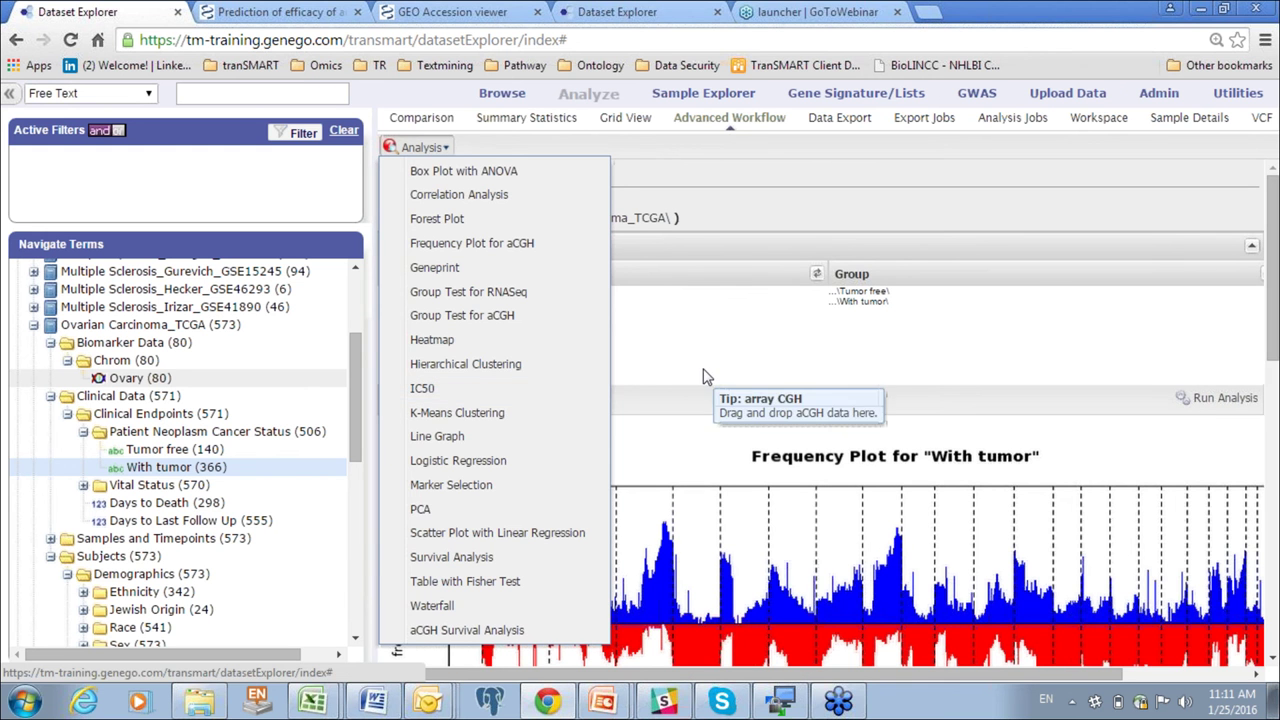
click(684, 412)
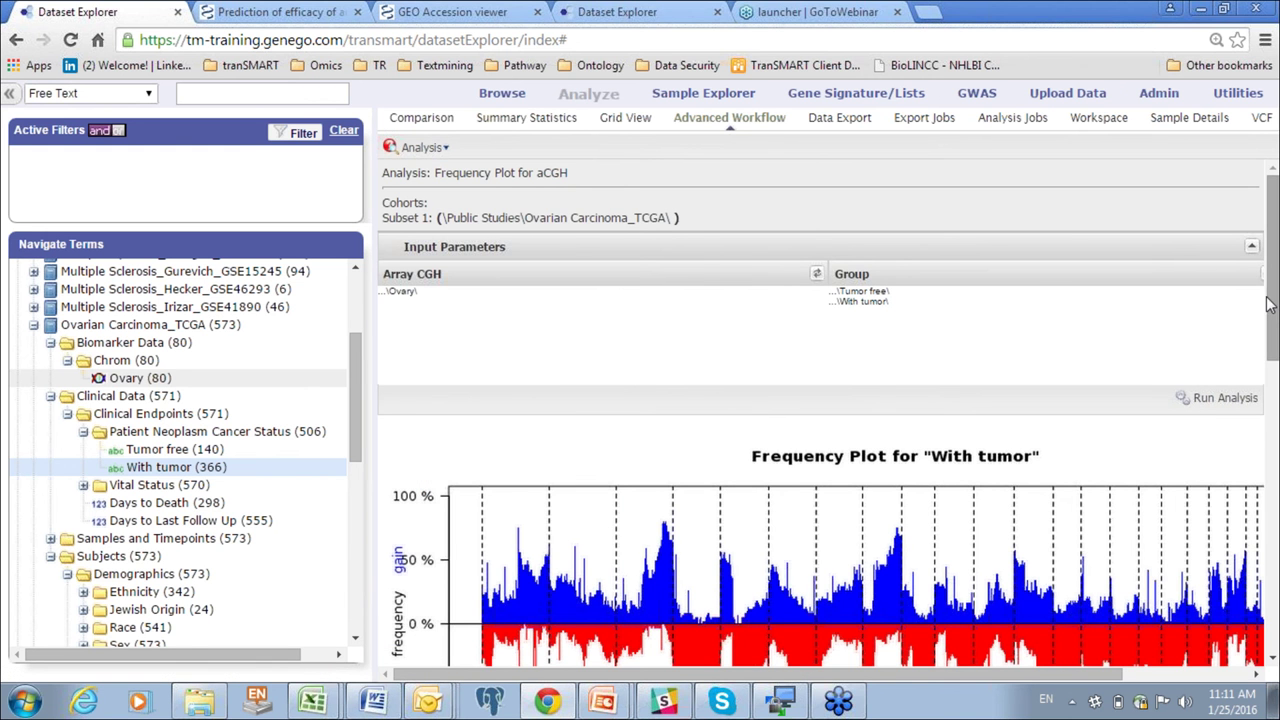
drag(1274, 304, 1276, 386)
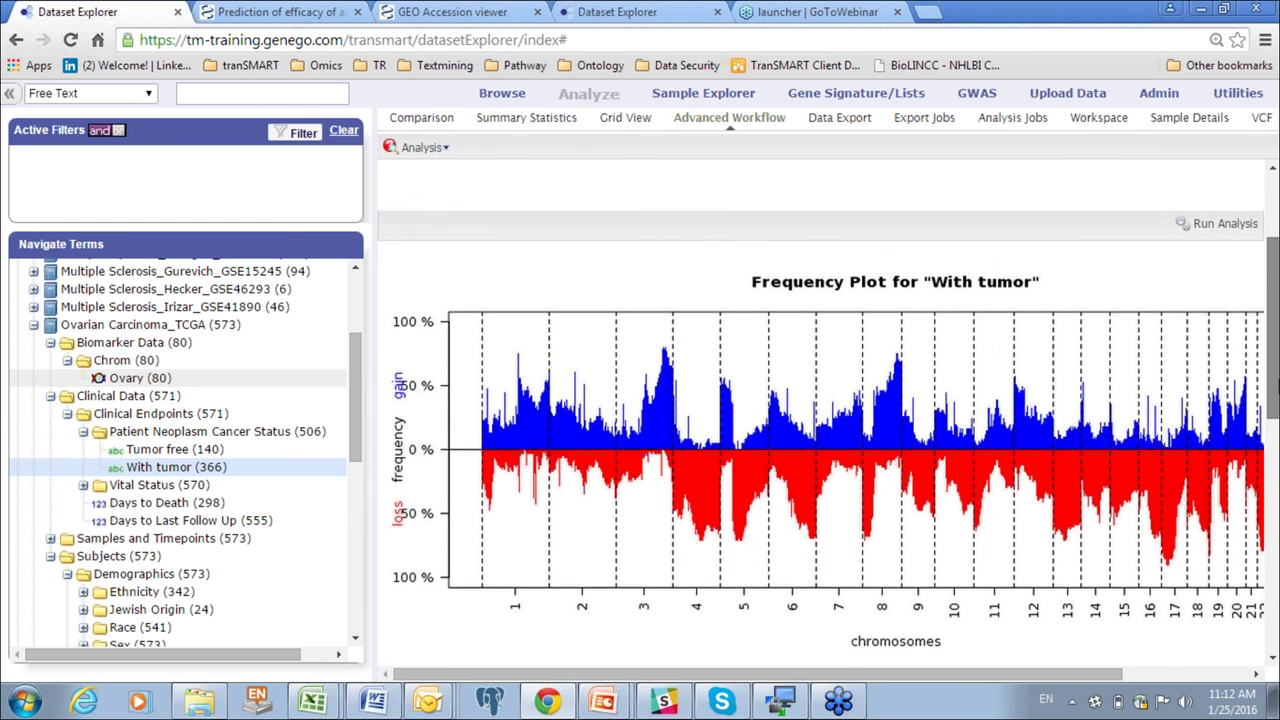
scroll(1276, 386, down, 1)
scroll(1276, 386, up, 1)
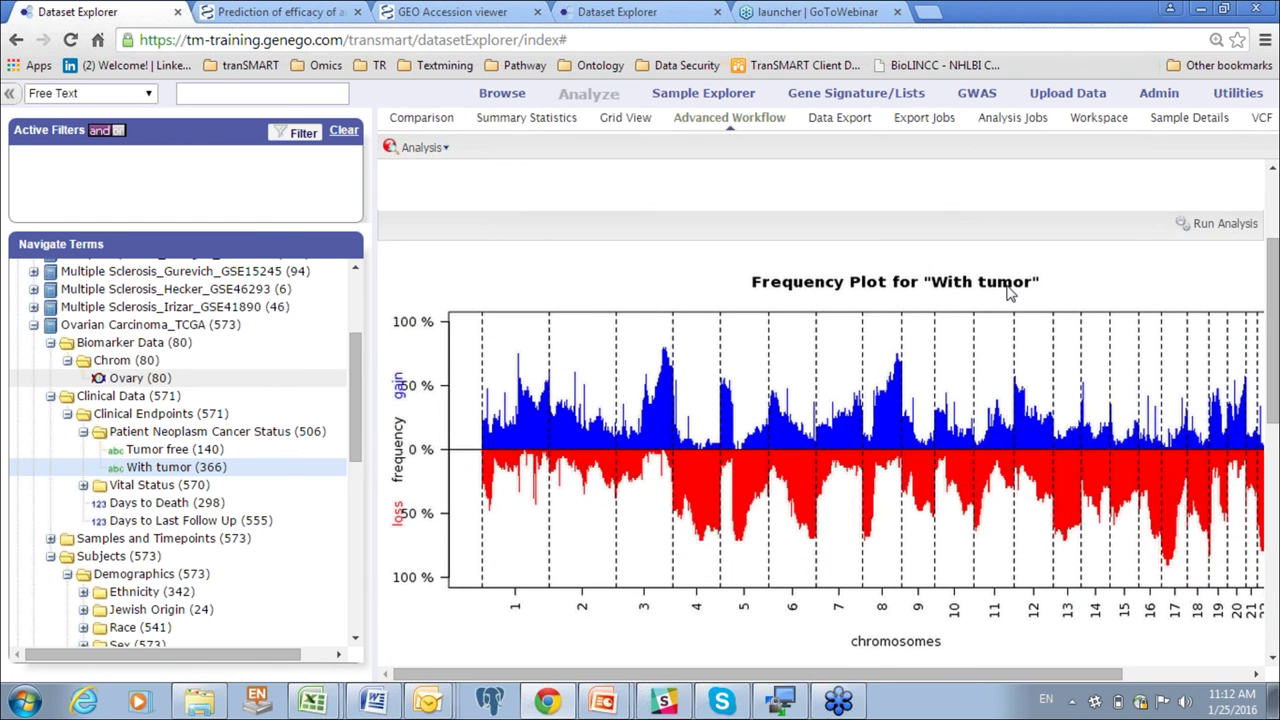
drag(1270, 312, 921, 500)
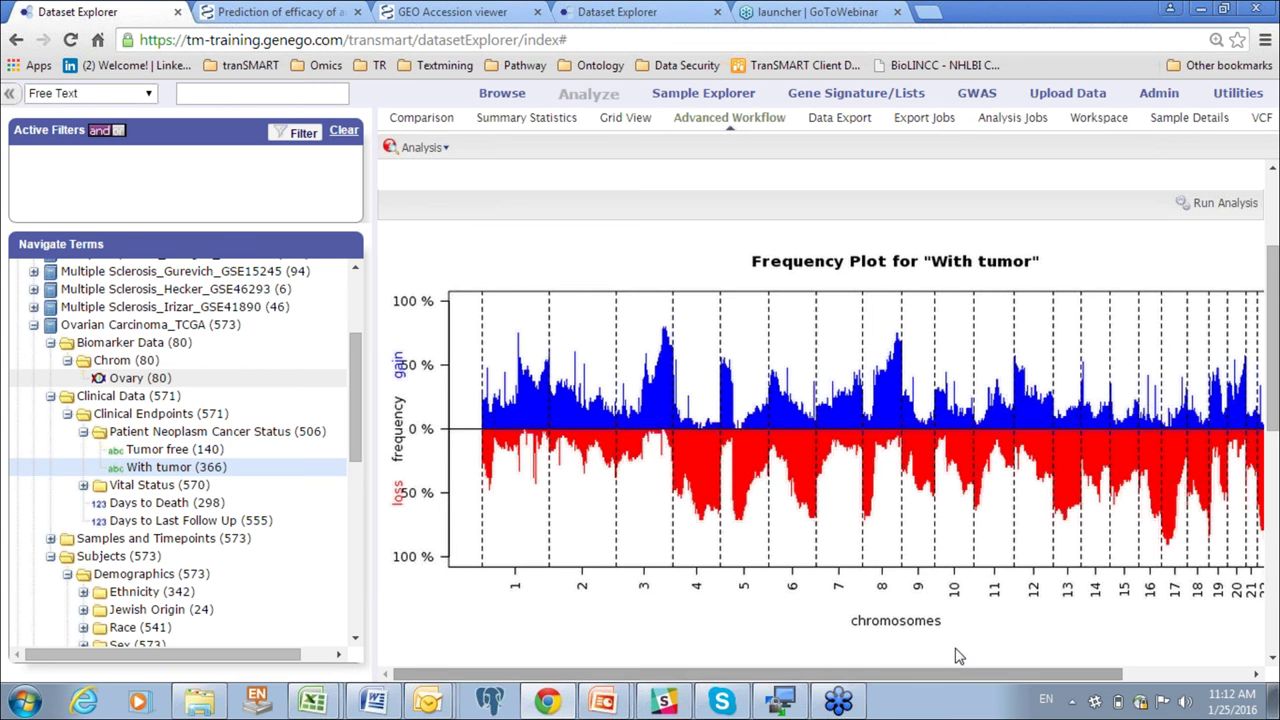
click(1276, 323)
drag(1276, 323, 1275, 474)
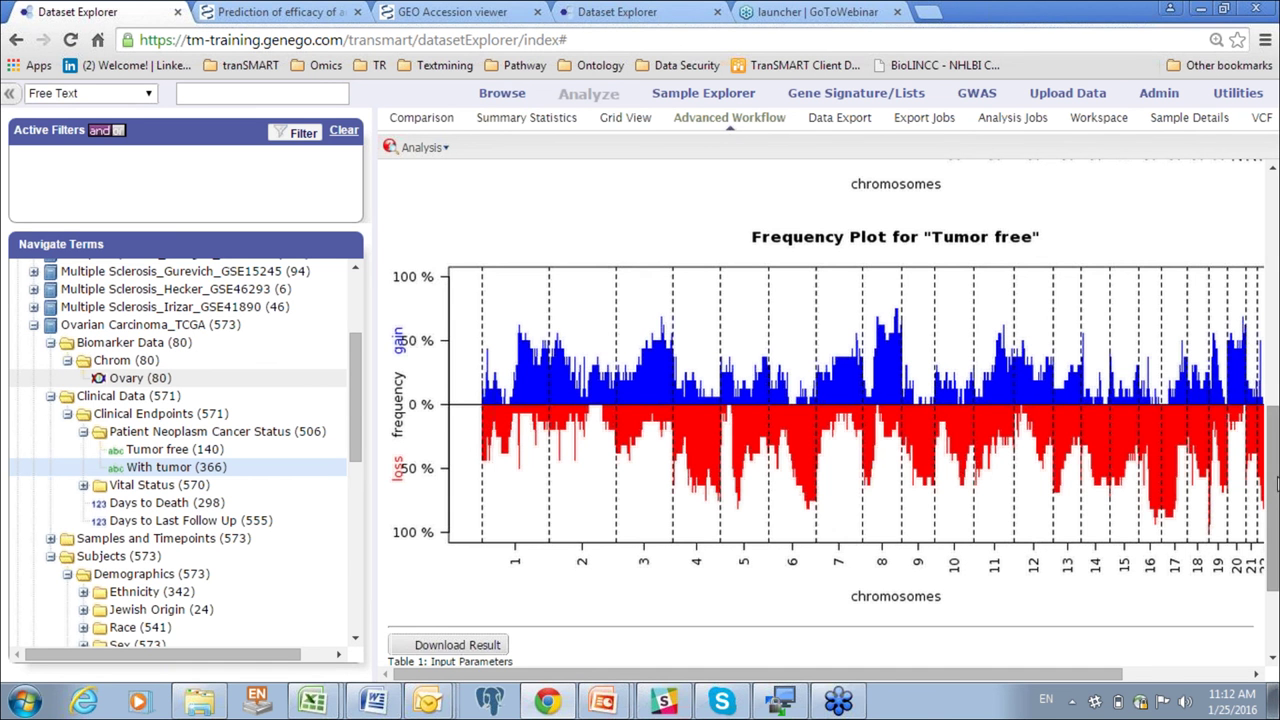
drag(1275, 487, 1273, 320)
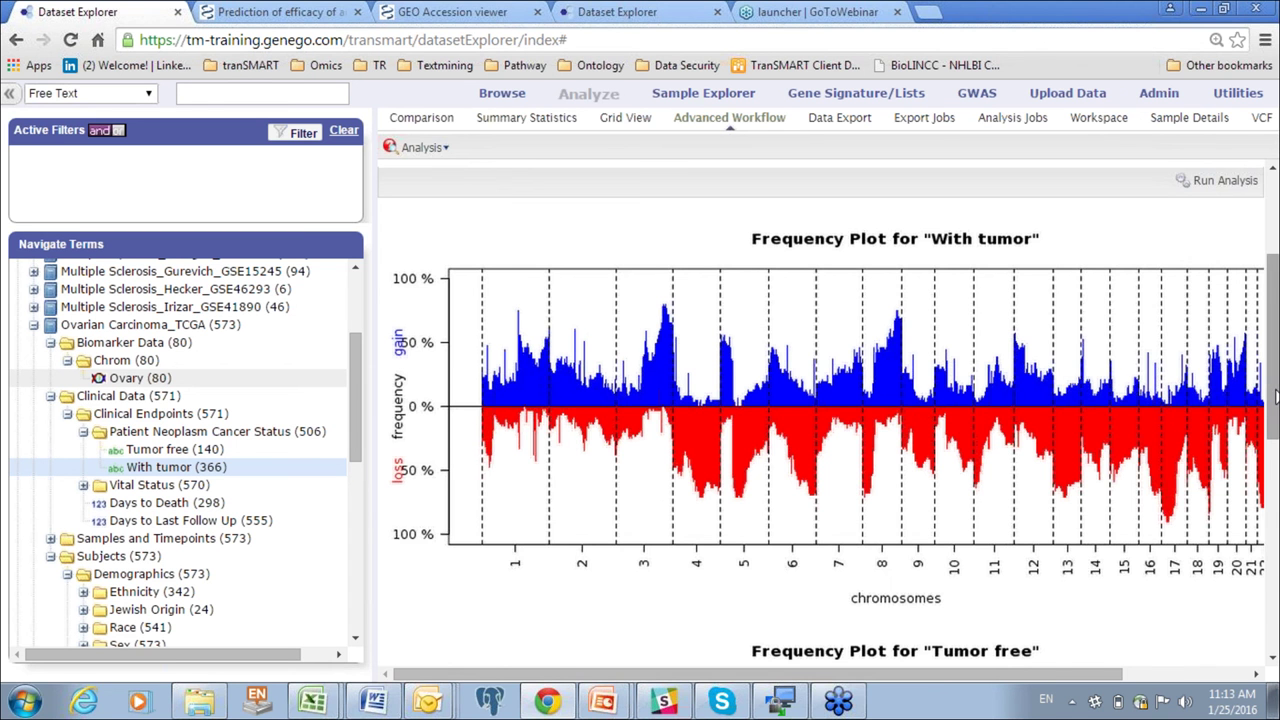
drag(1268, 395, 1268, 318)
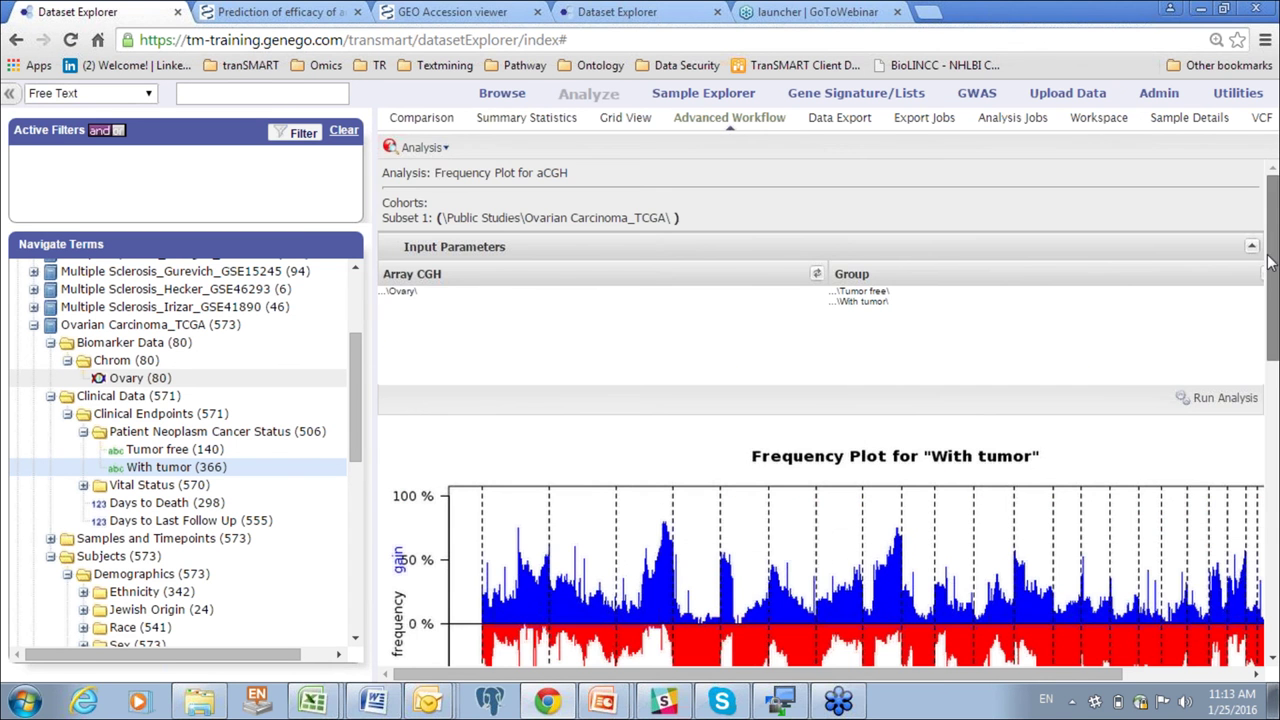
- Switch the analysis to Group Test for aCGH to view its input parameters
click(446, 149)
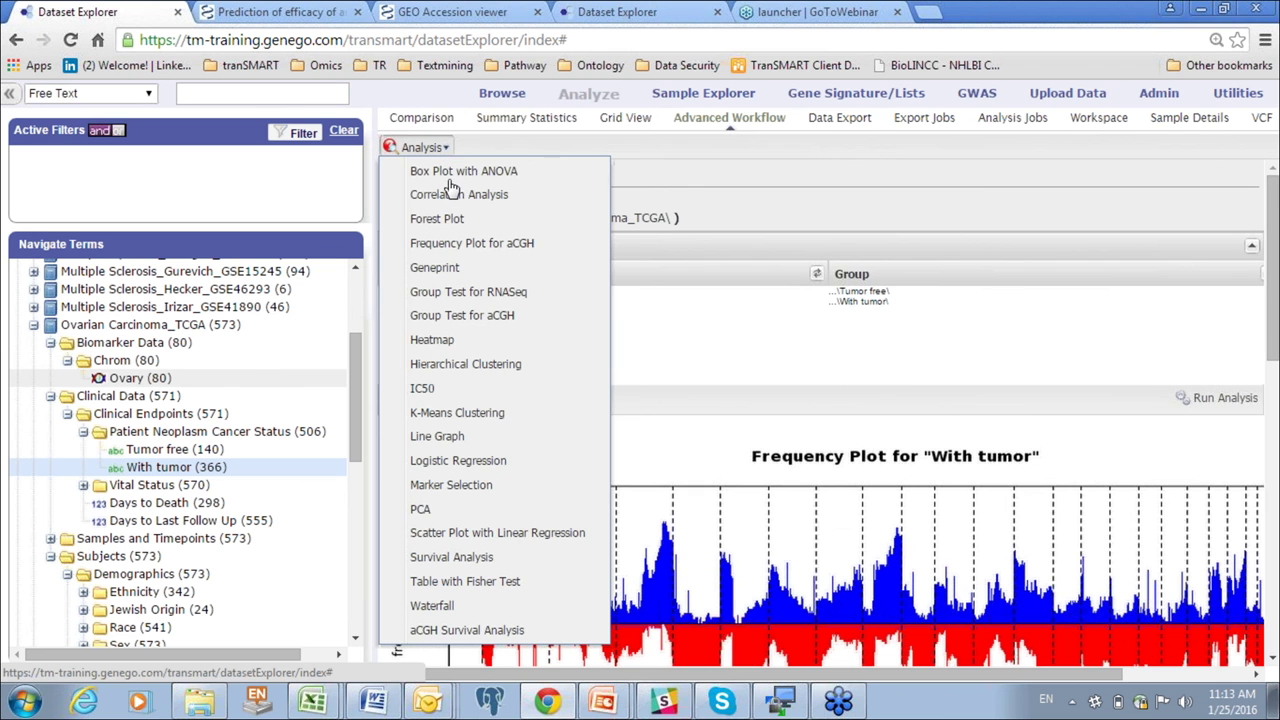
click(463, 316)
click(679, 210)
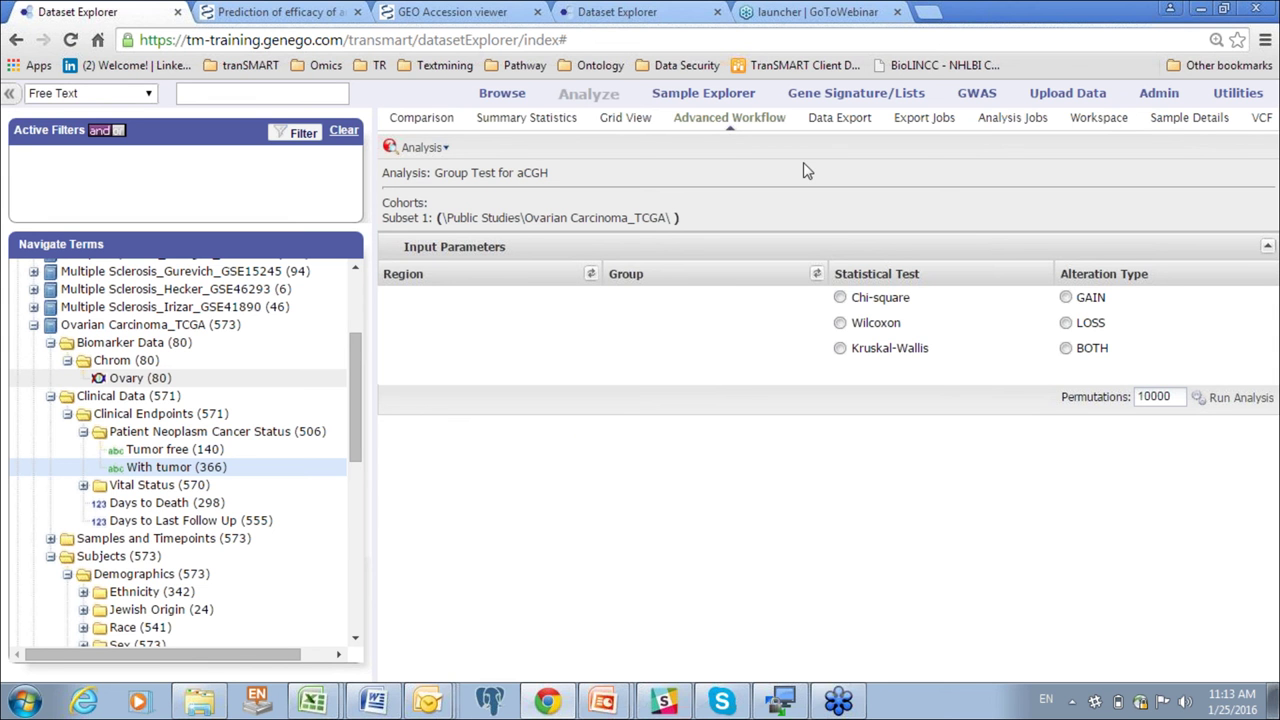
- Open the results of job aCGHSurvivalAnalysis-101437 from the list of analysis jobs and look through its regions table
click(1007, 120)
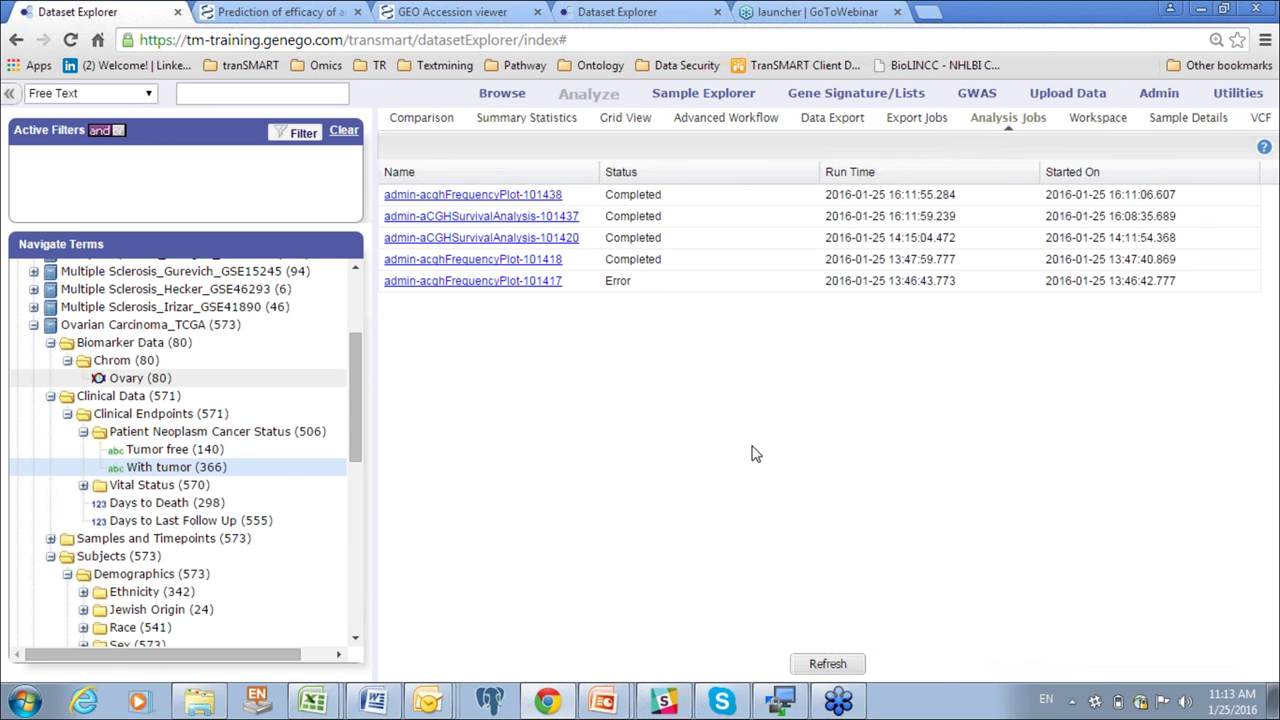
click(505, 218)
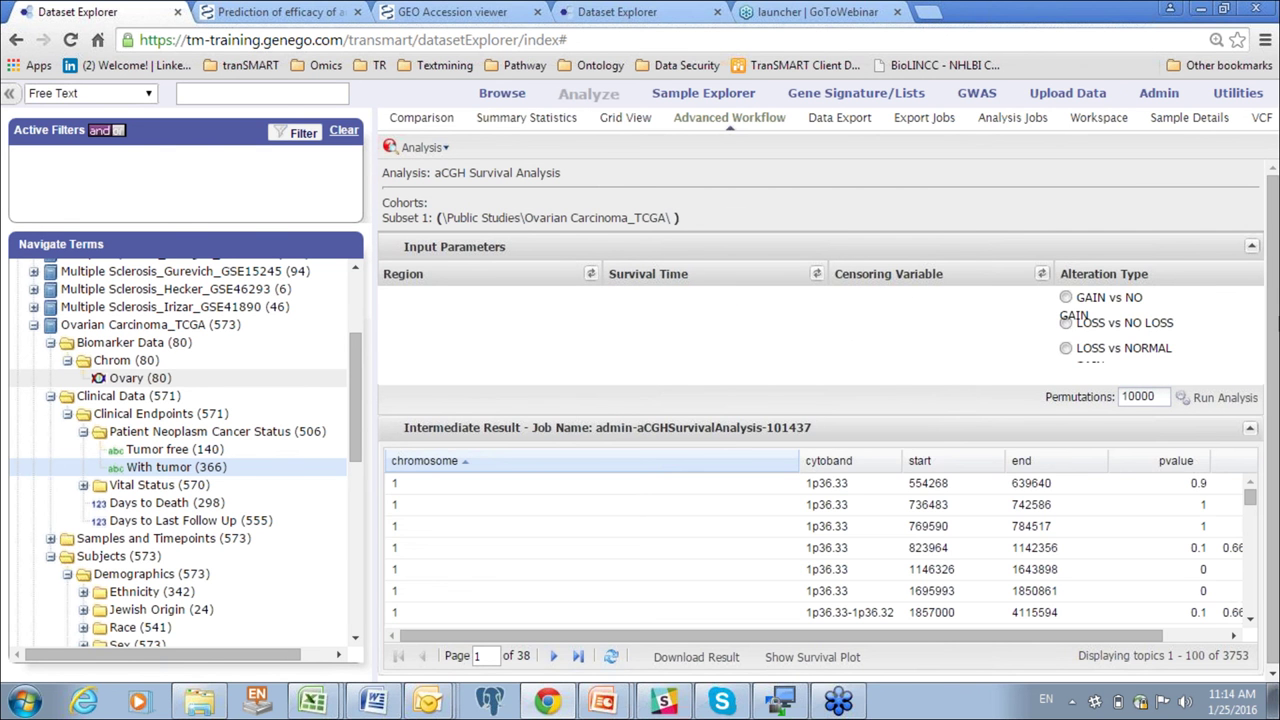
scroll(1273, 276, down, 1)
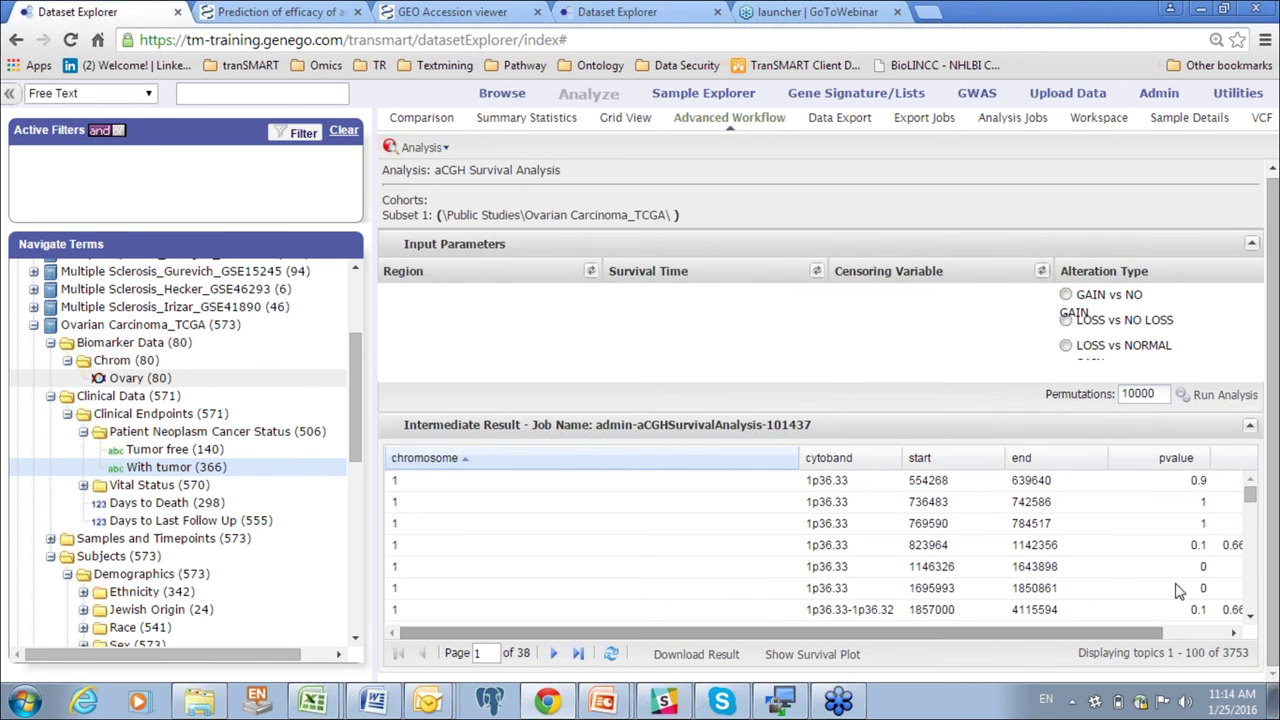
scroll(1253, 500, down, 2)
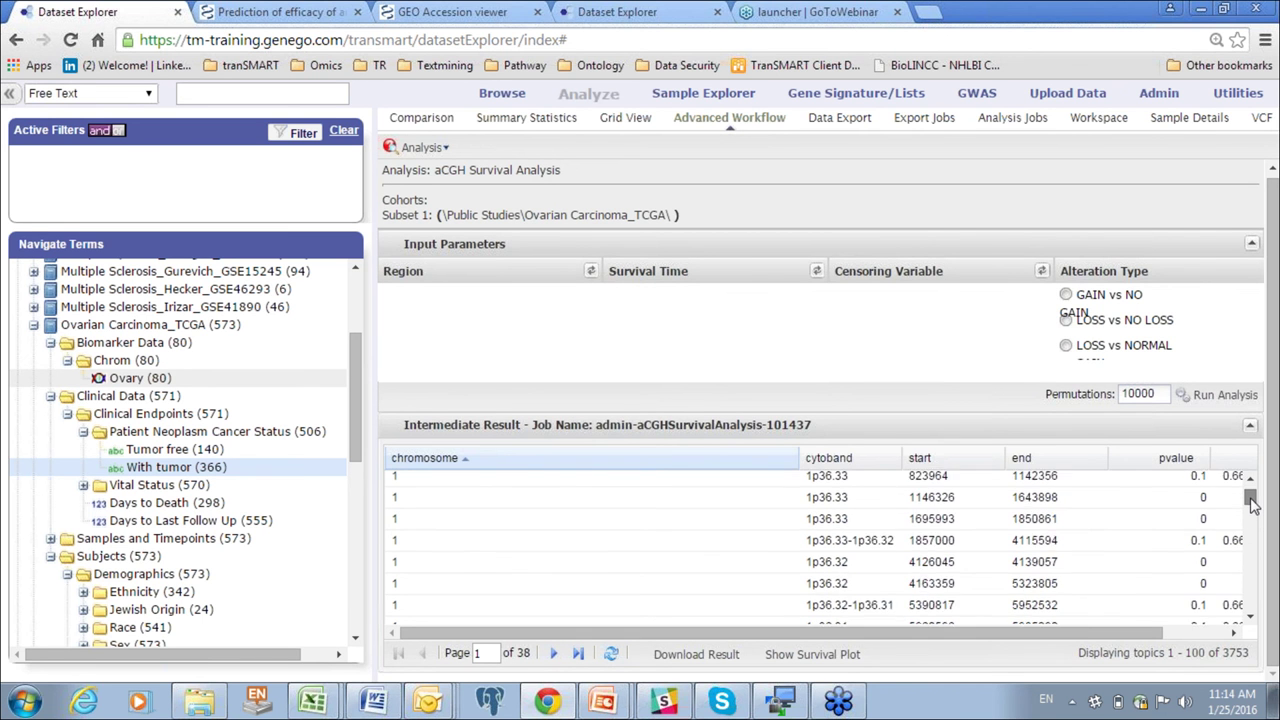
scroll(1253, 500, up, 2)
drag(1253, 500, 1253, 500)
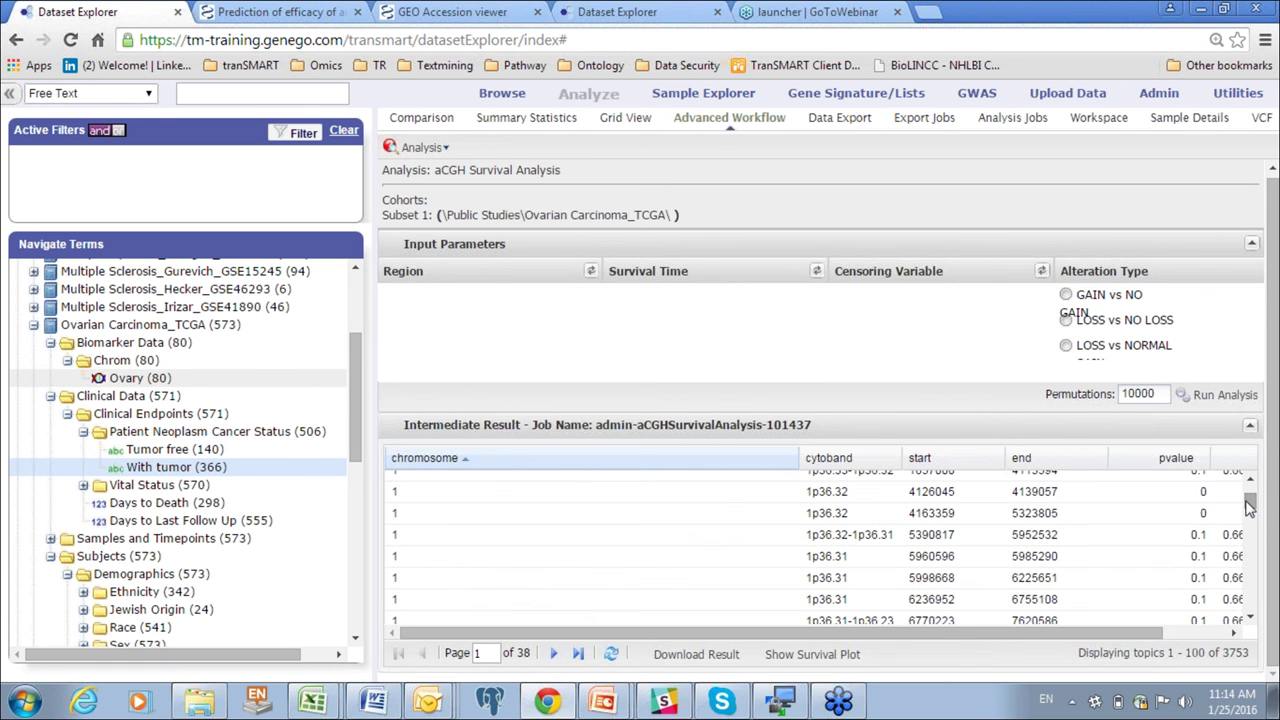
click(824, 495)
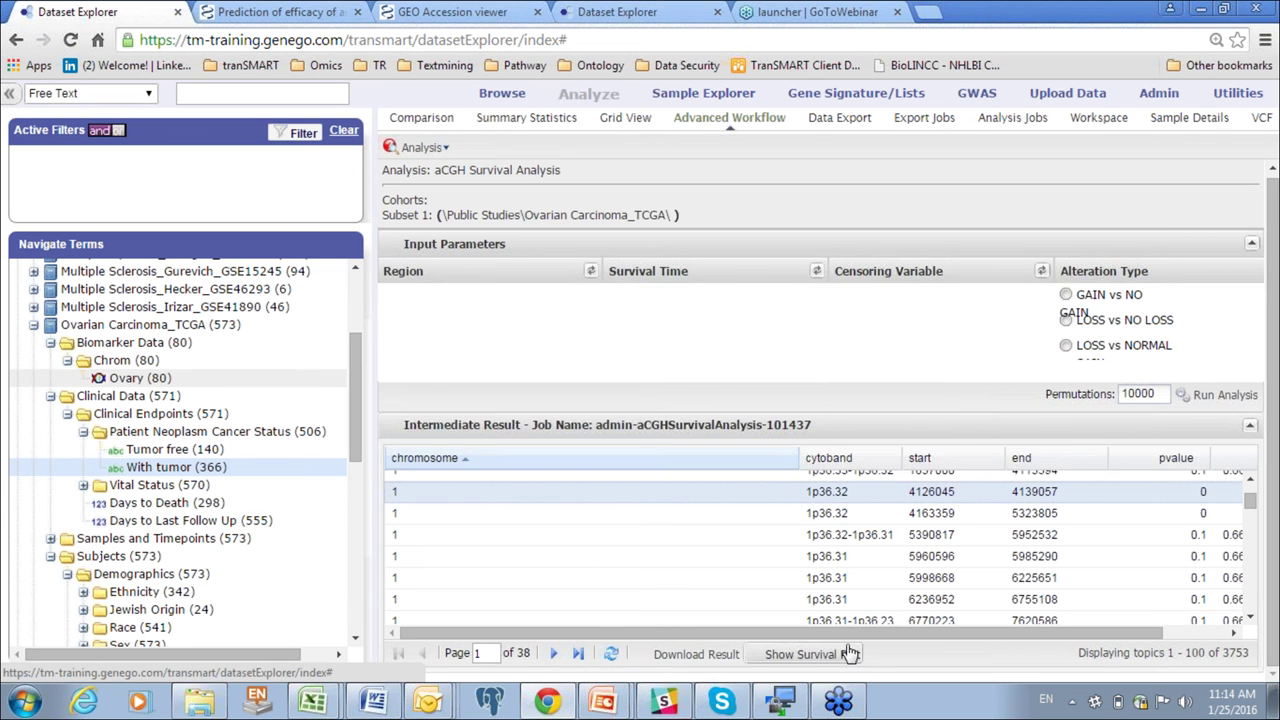
click(808, 658)
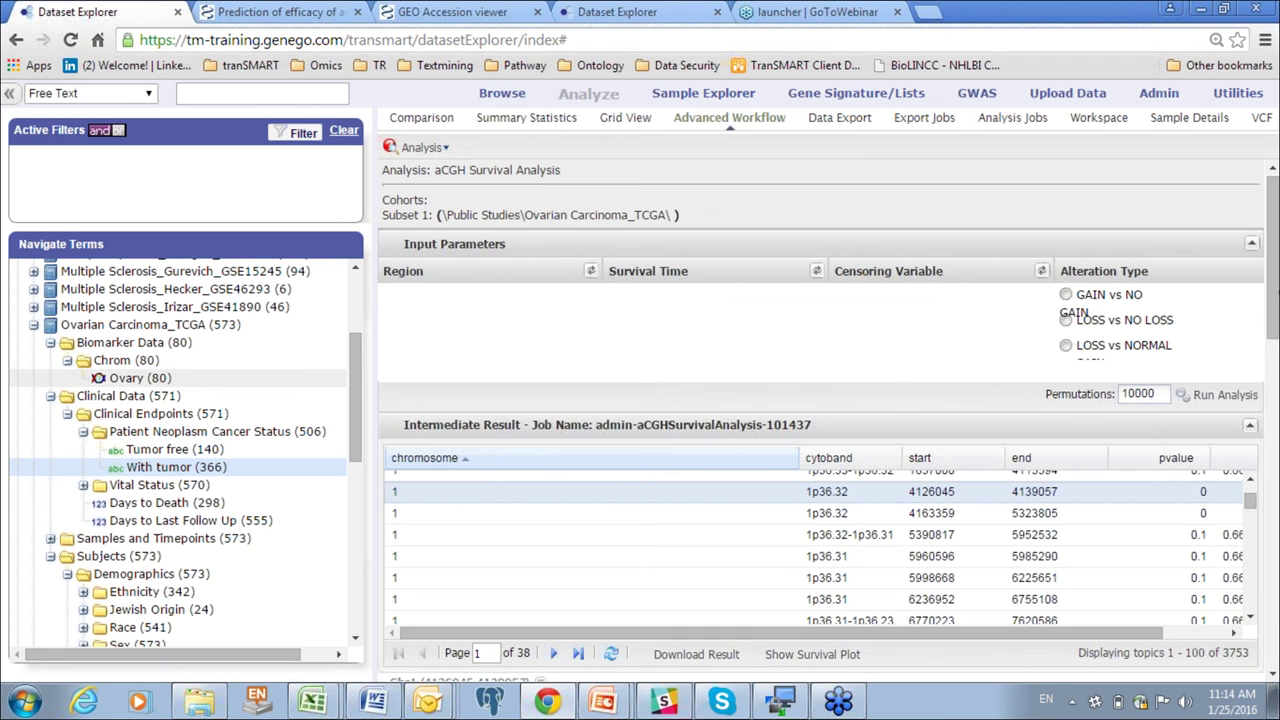
drag(1274, 331, 1276, 450)
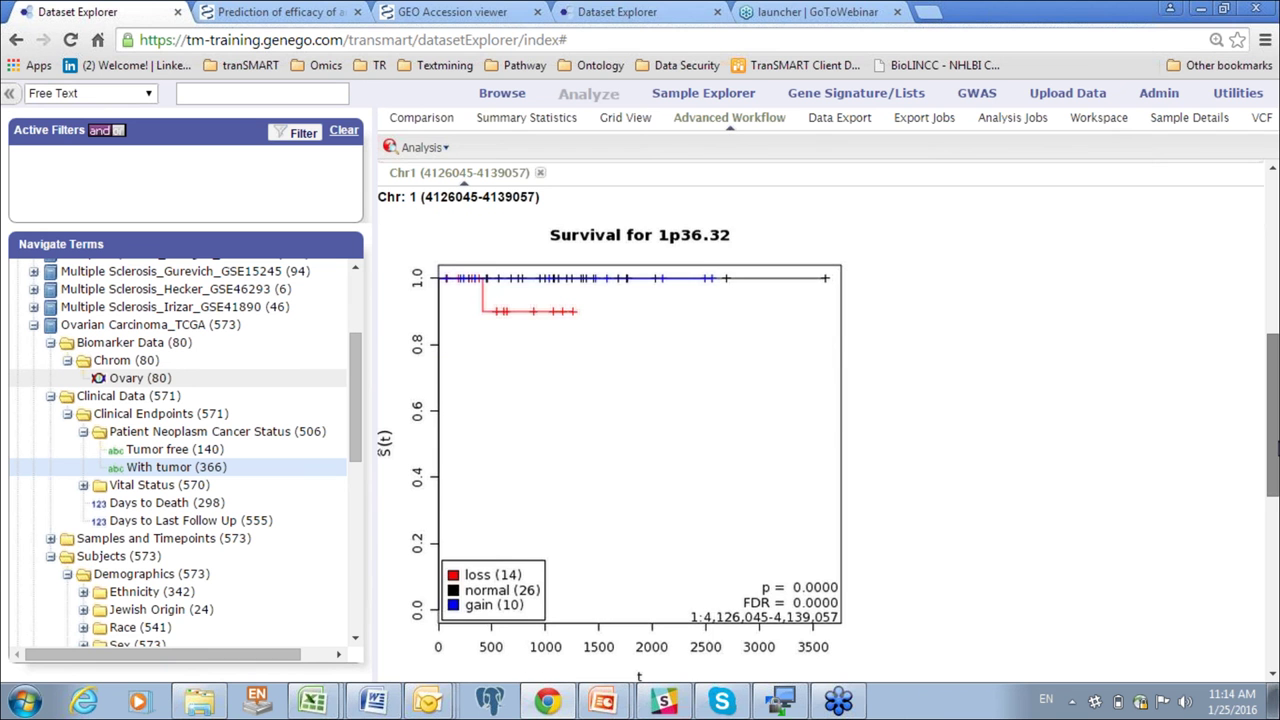
drag(1276, 450, 1266, 344)
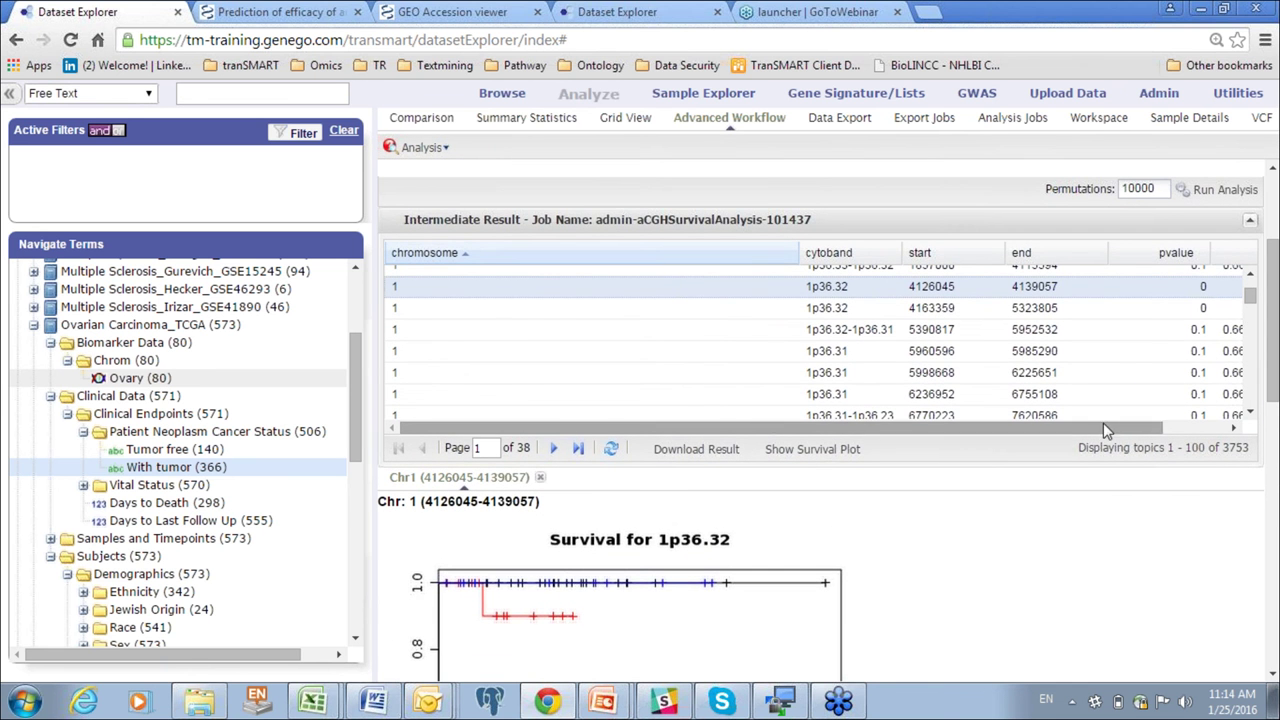
- Sort the intermediate results table by p-value in ascending order and look through the regions
drag(1108, 428, 1162, 427)
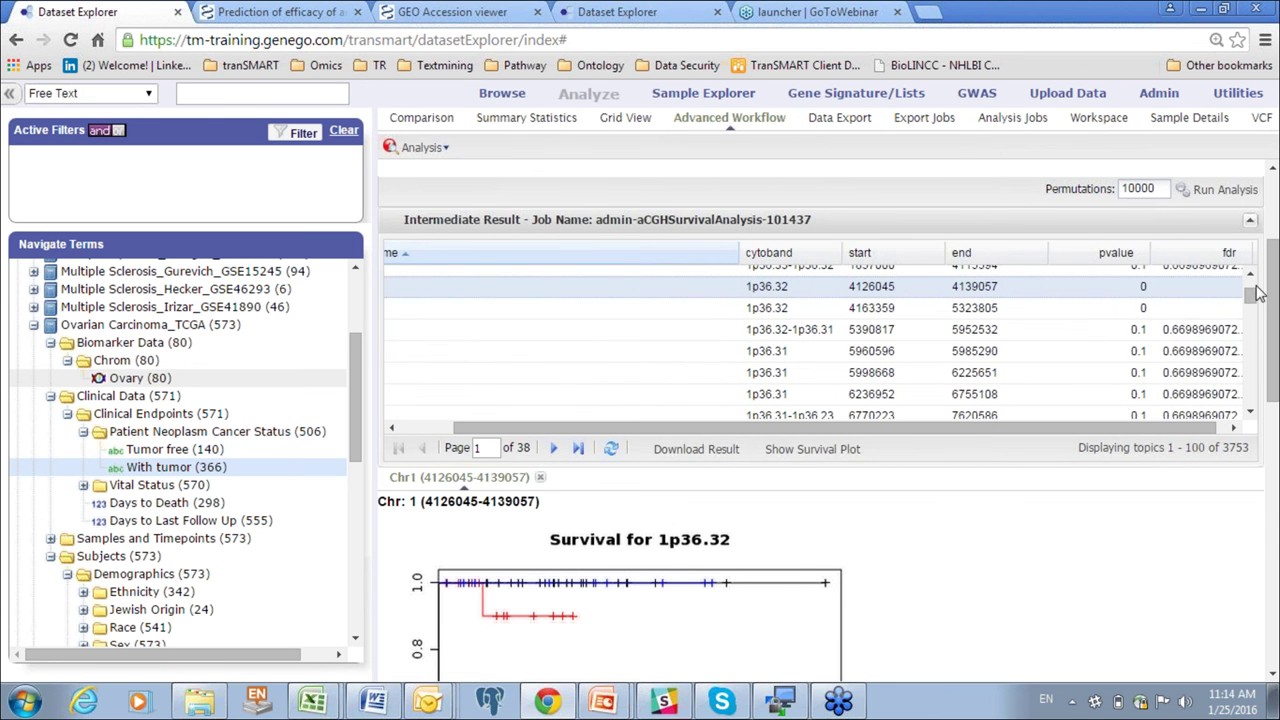
scroll(1250, 292, up, 1)
scroll(1250, 292, up, 2)
scroll(1250, 292, down, 2)
scroll(1248, 292, up, 2)
scroll(1140, 276, up, 1)
click(1116, 254)
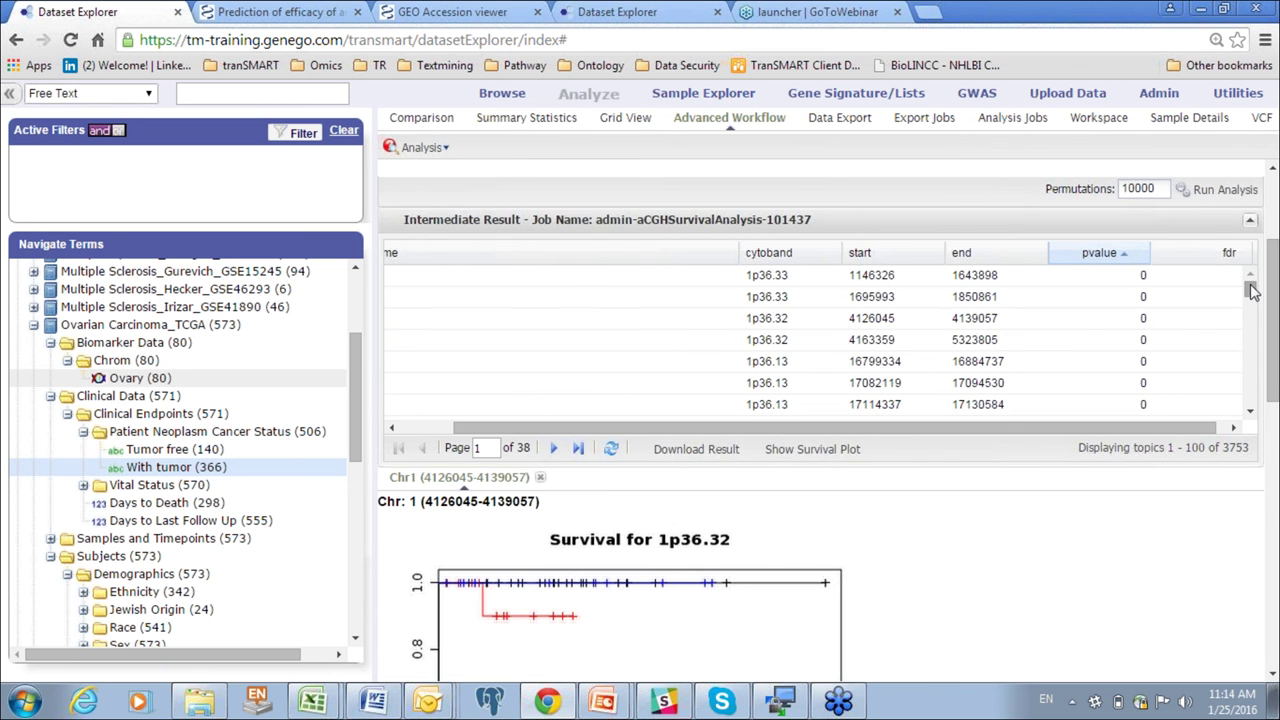
drag(1250, 290, 1252, 384)
- Sort the intermediate results table by FDR in descending order and look through the regions
click(1210, 258)
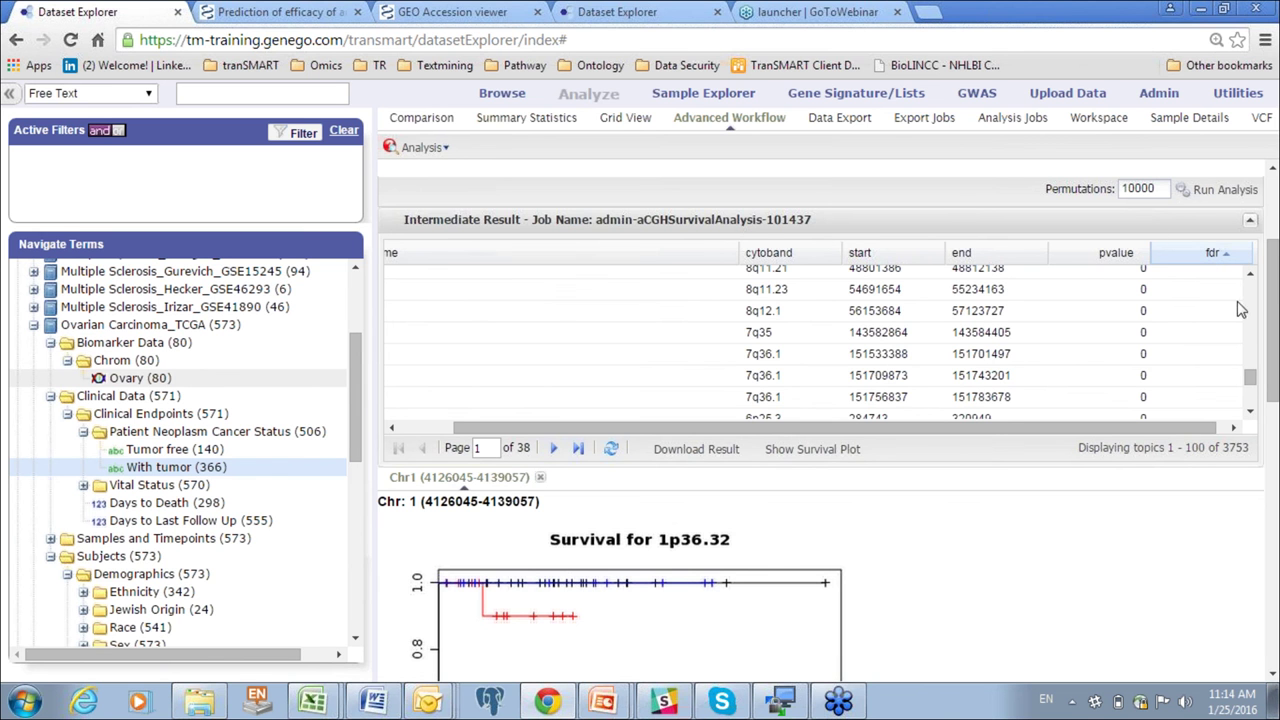
click(1200, 257)
scroll(1248, 374, up, 10)
scroll(1248, 362, down, 6)
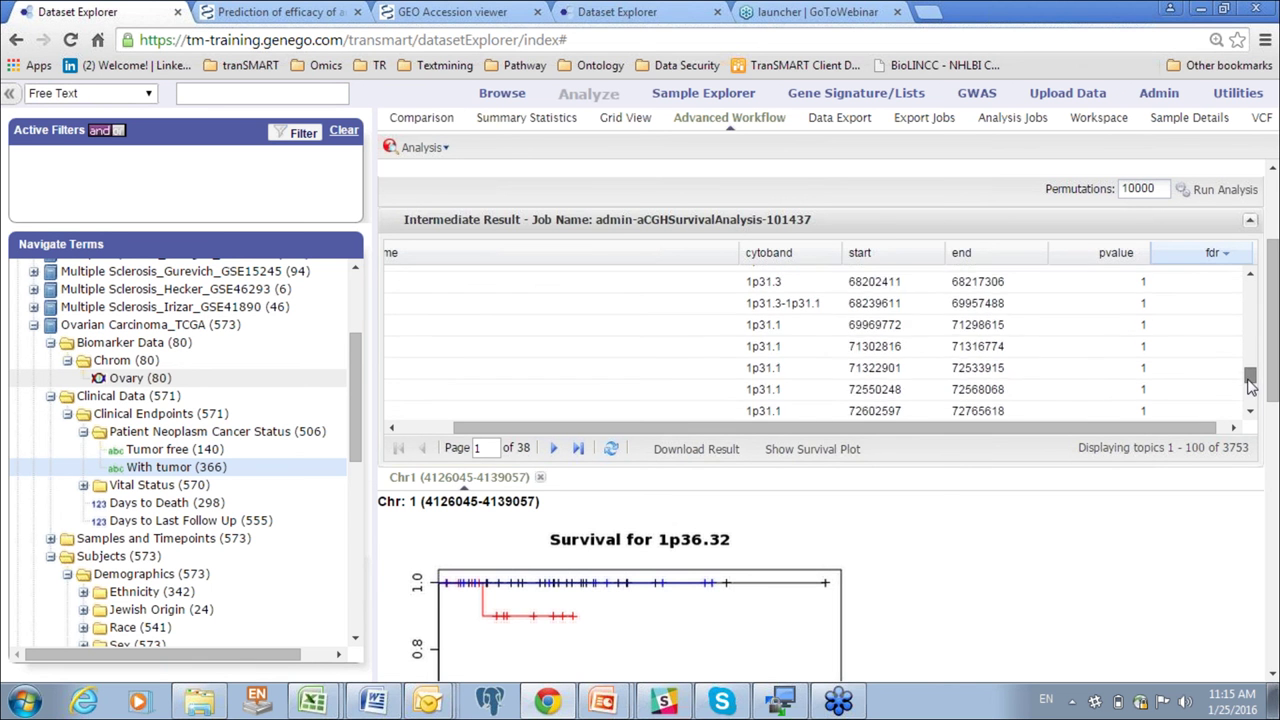
scroll(1236, 340, up, 8)
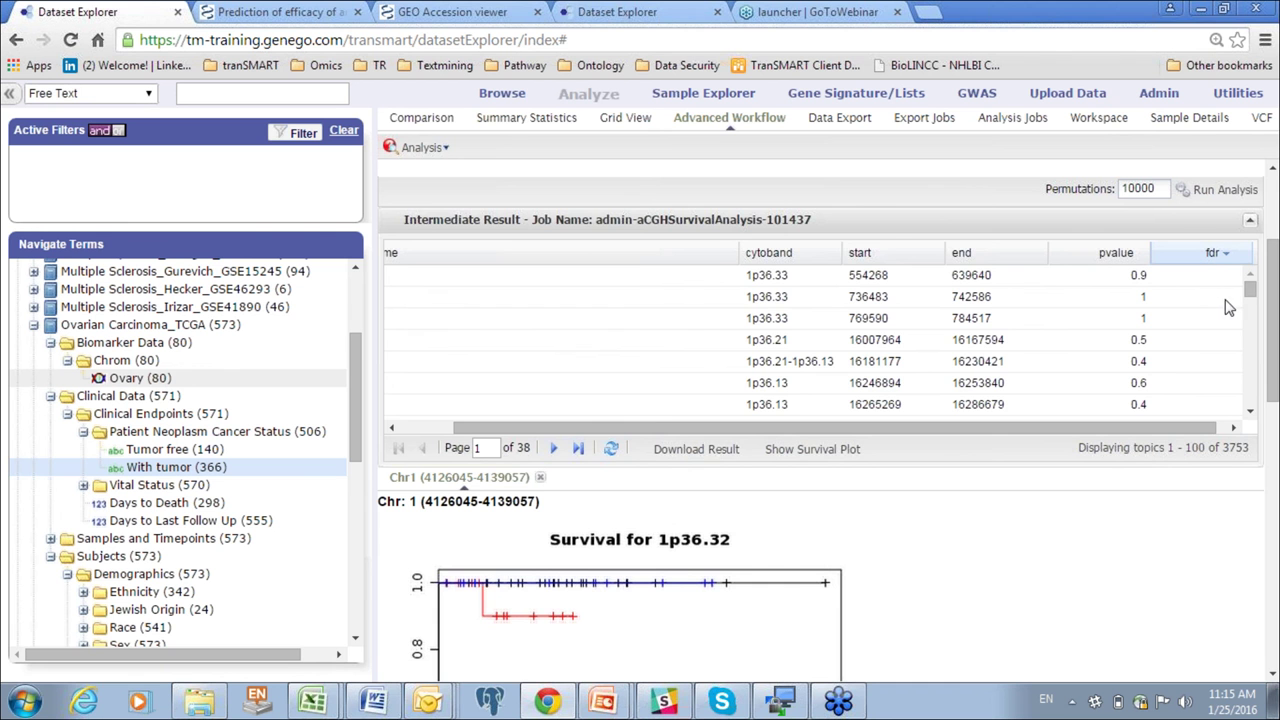
- Sort the intermediate results table by FDR in ascending order and look through its first pages and its last page
click(1195, 254)
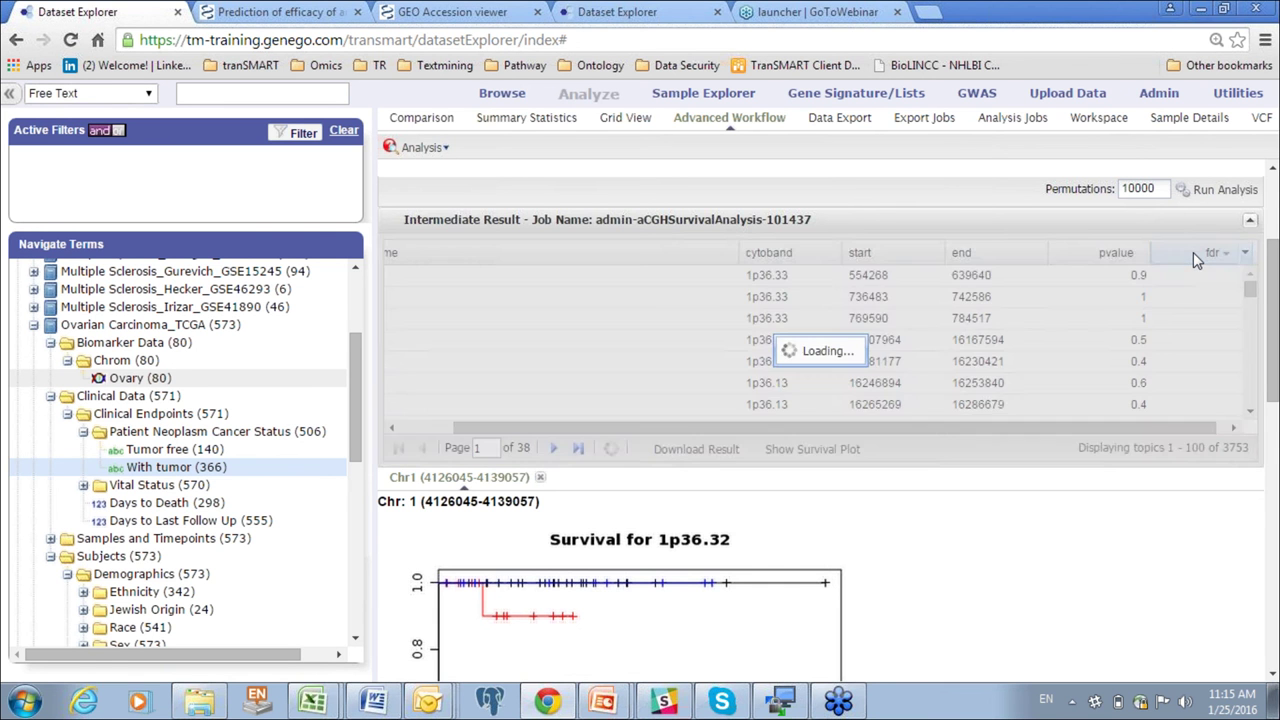
drag(1255, 291, 1249, 408)
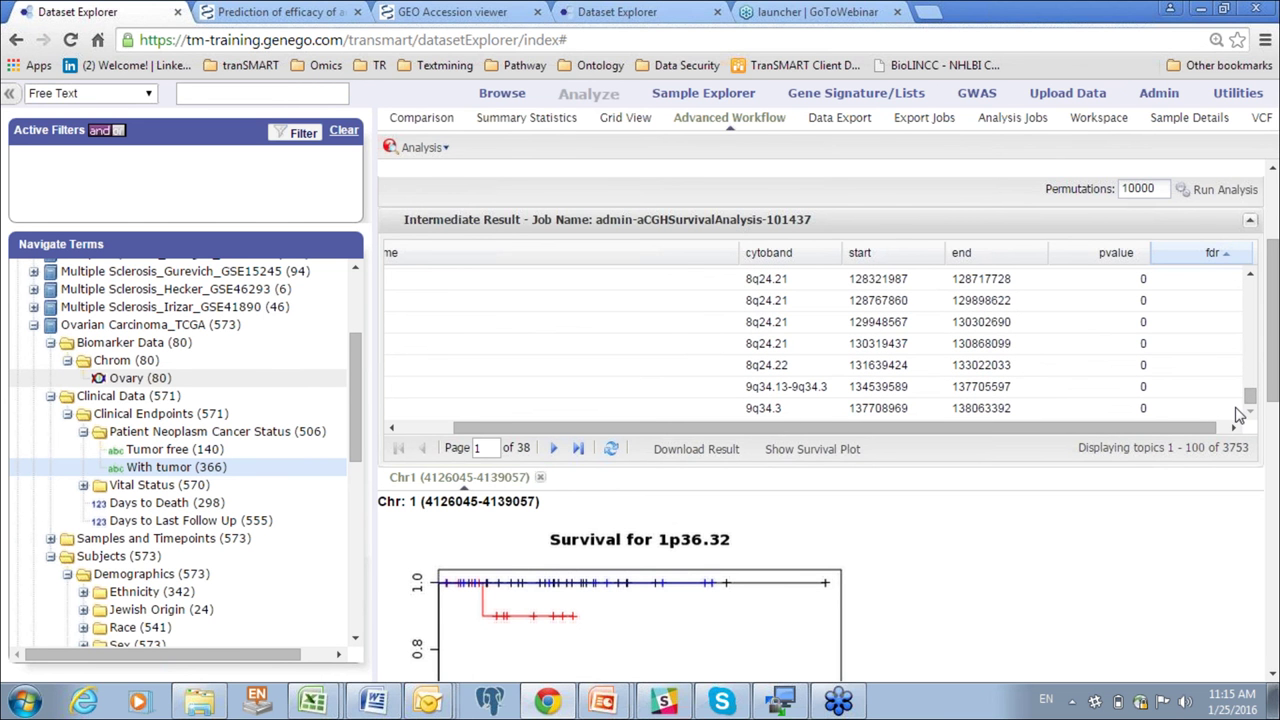
click(553, 448)
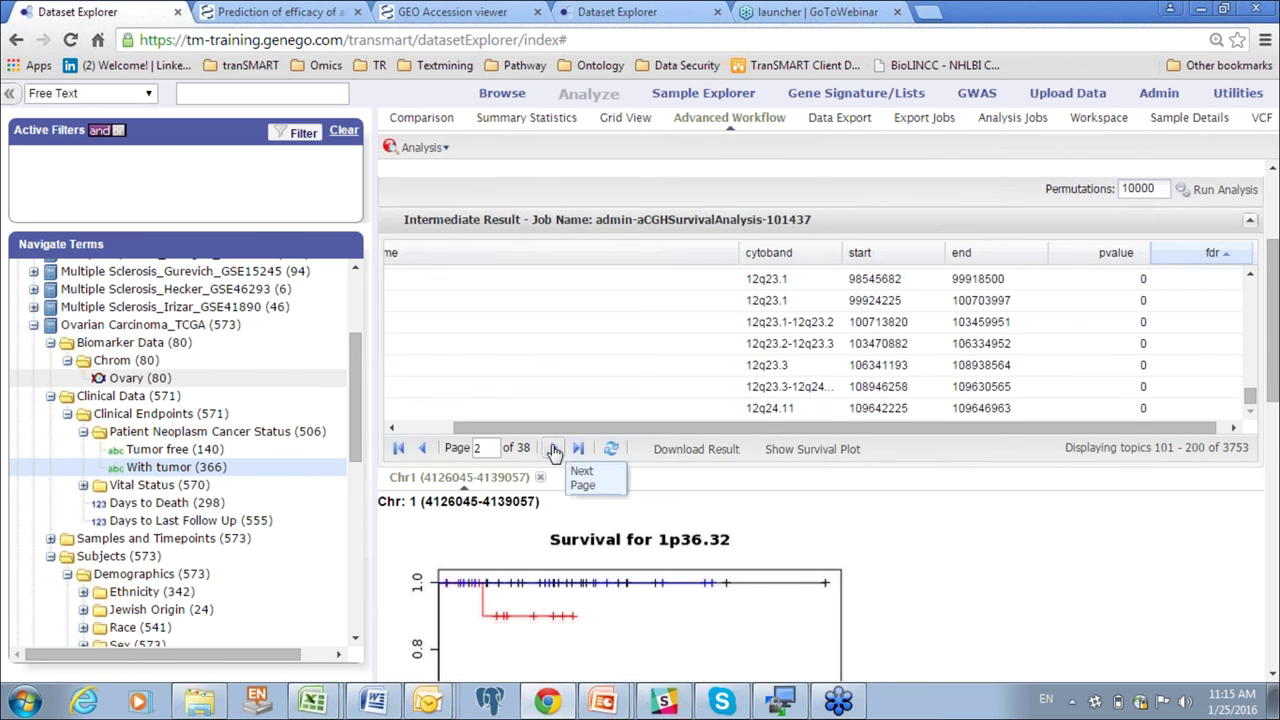
click(553, 448)
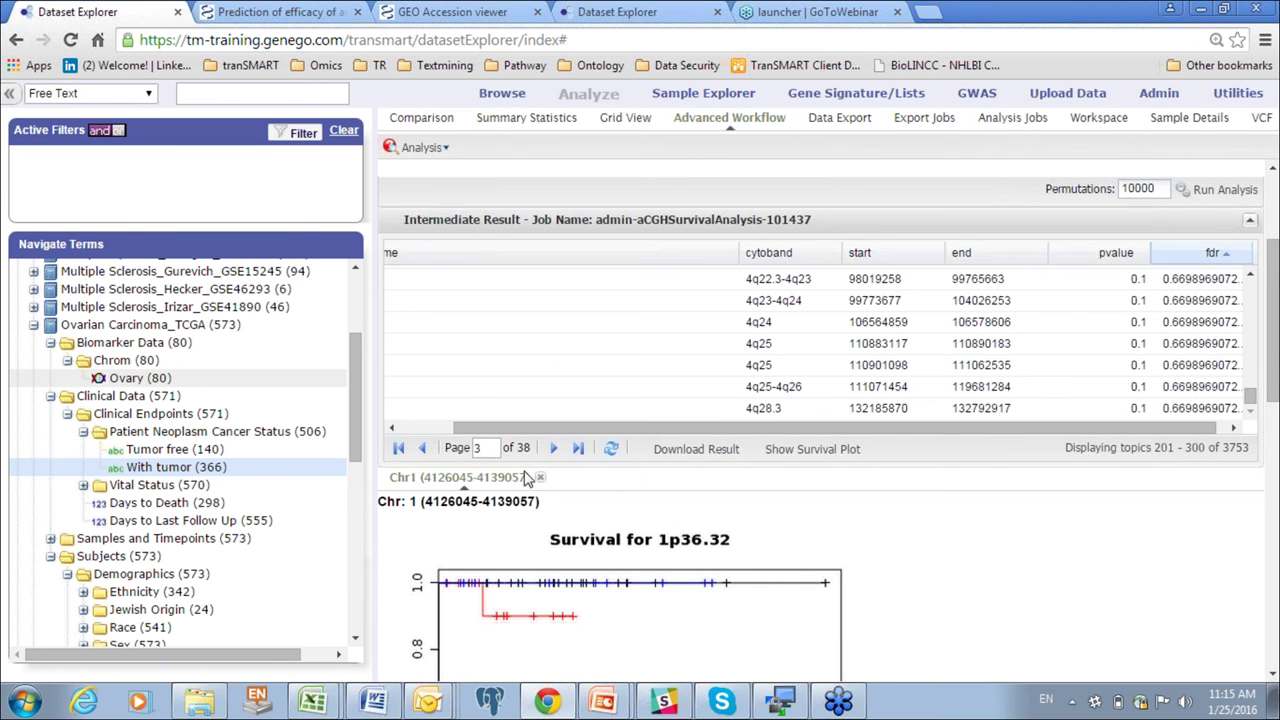
click(554, 450)
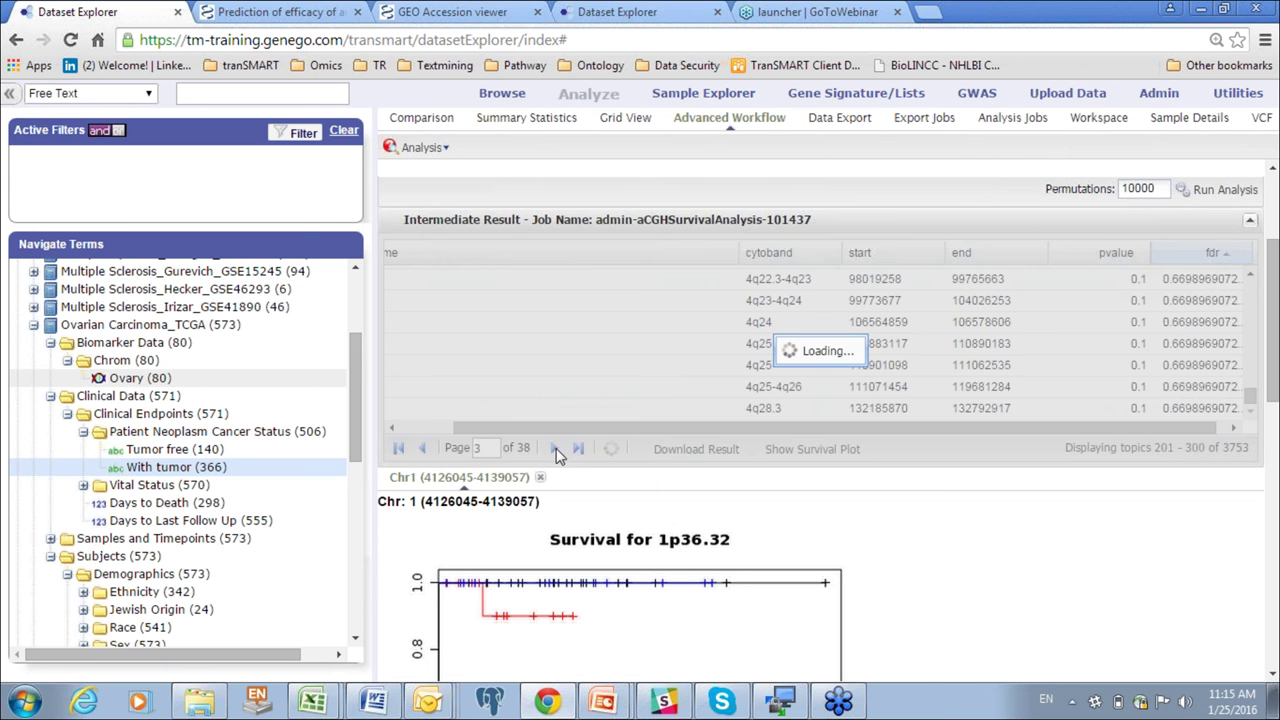
click(579, 449)
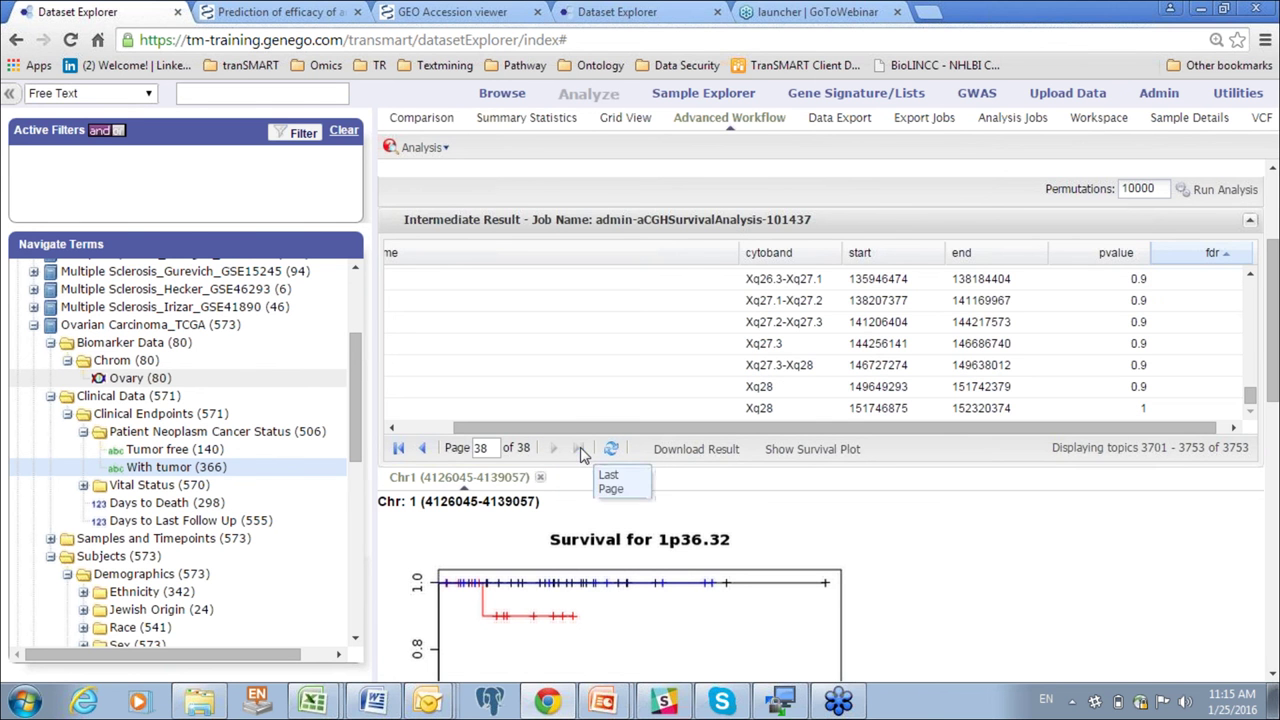
drag(1250, 398, 1244, 265)
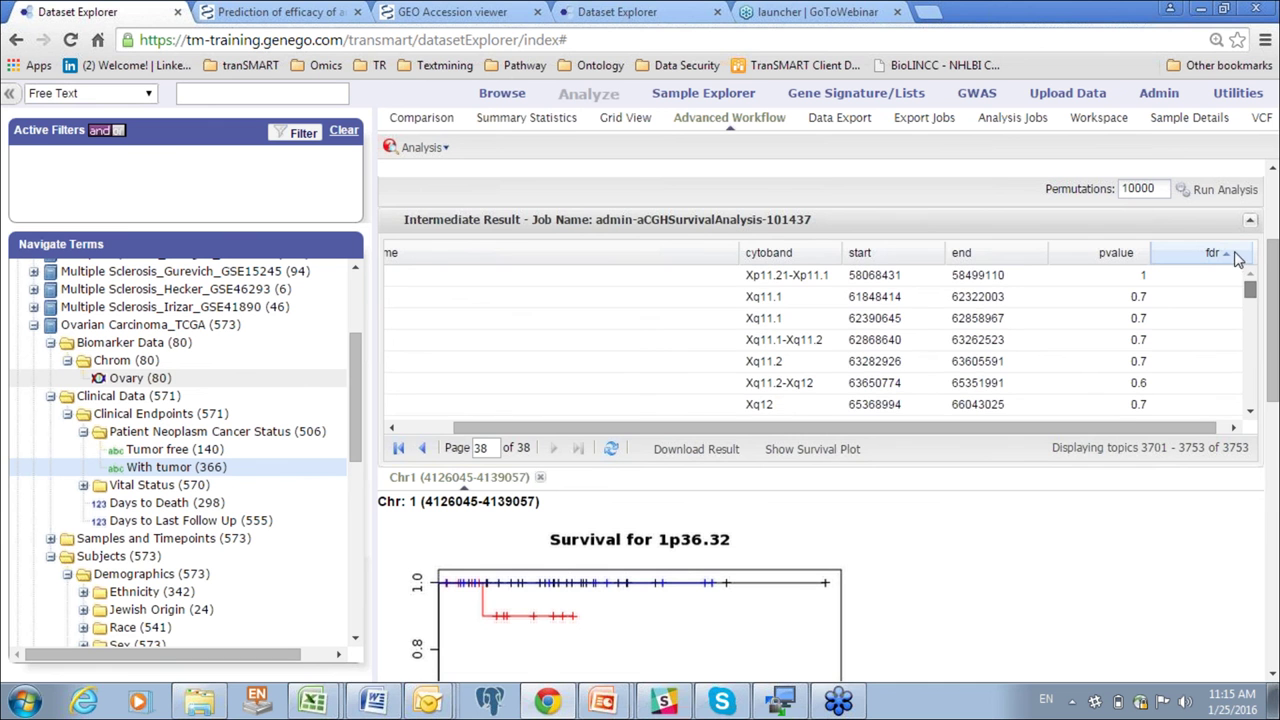
- Page backwards from the end of the results table, then go directly to page 4 to find regions with FDR values
click(422, 449)
click(423, 450)
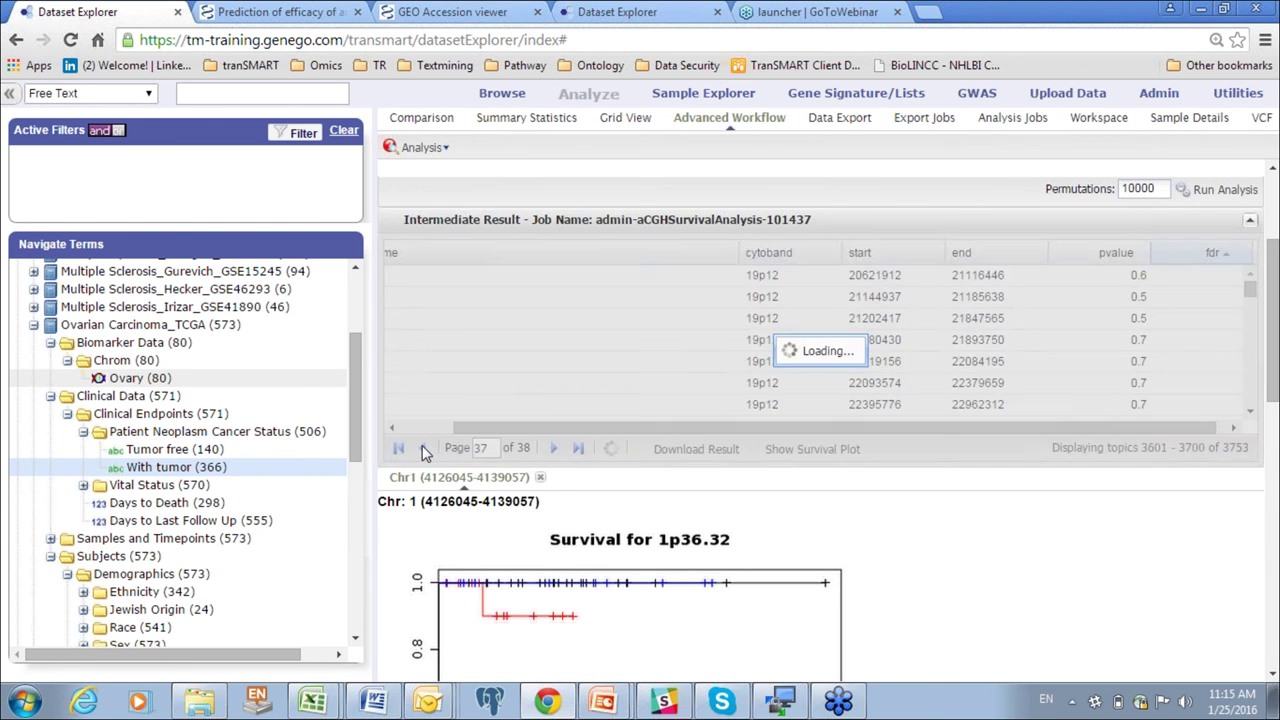
click(423, 450)
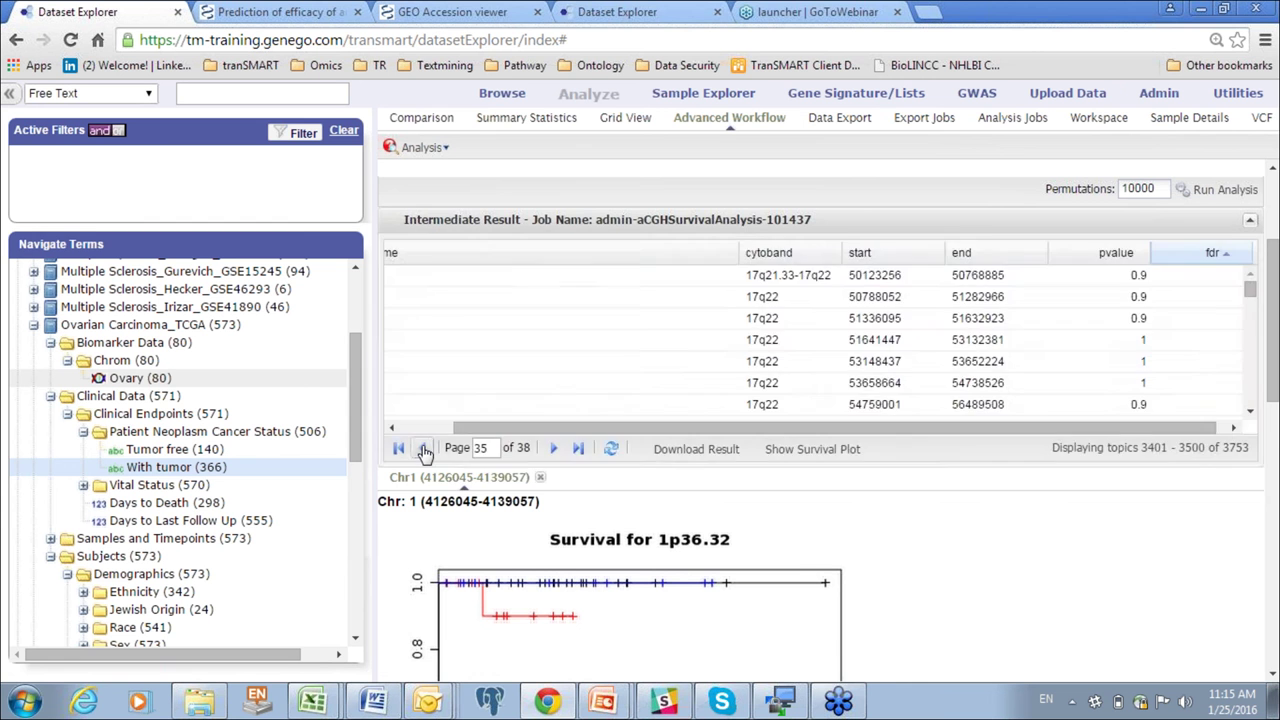
click(423, 450)
click(423, 450)
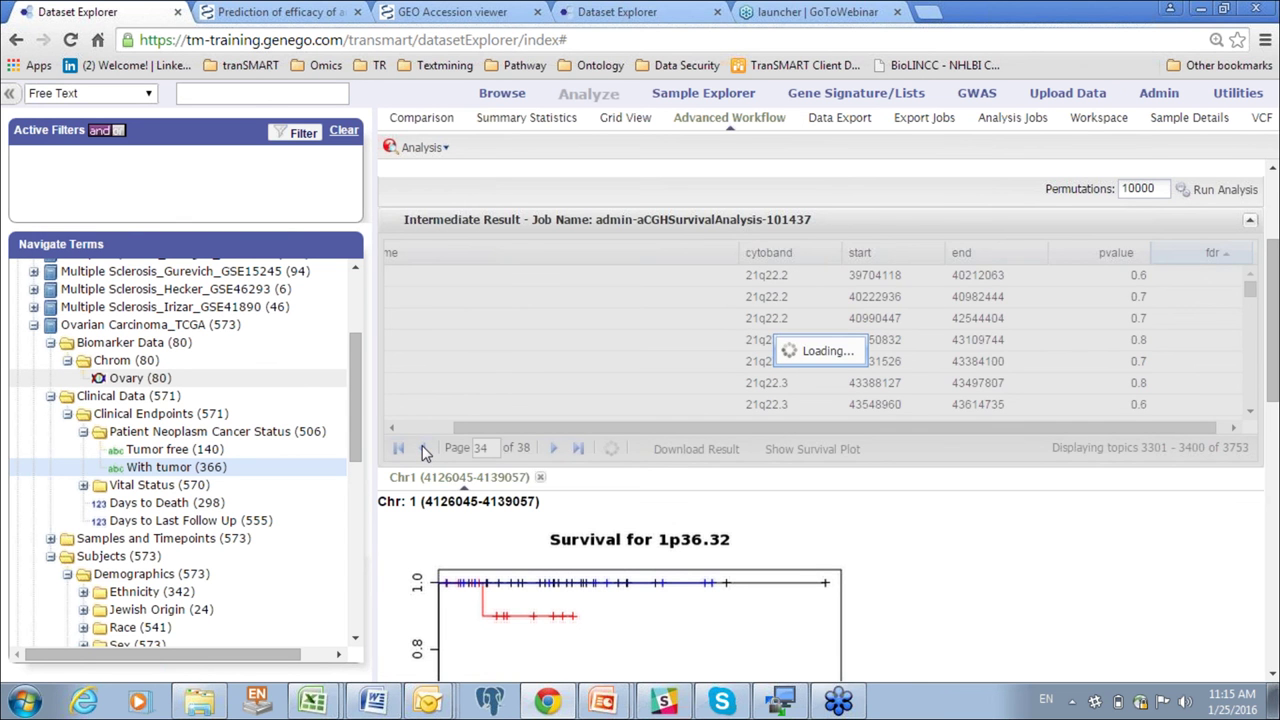
click(423, 450)
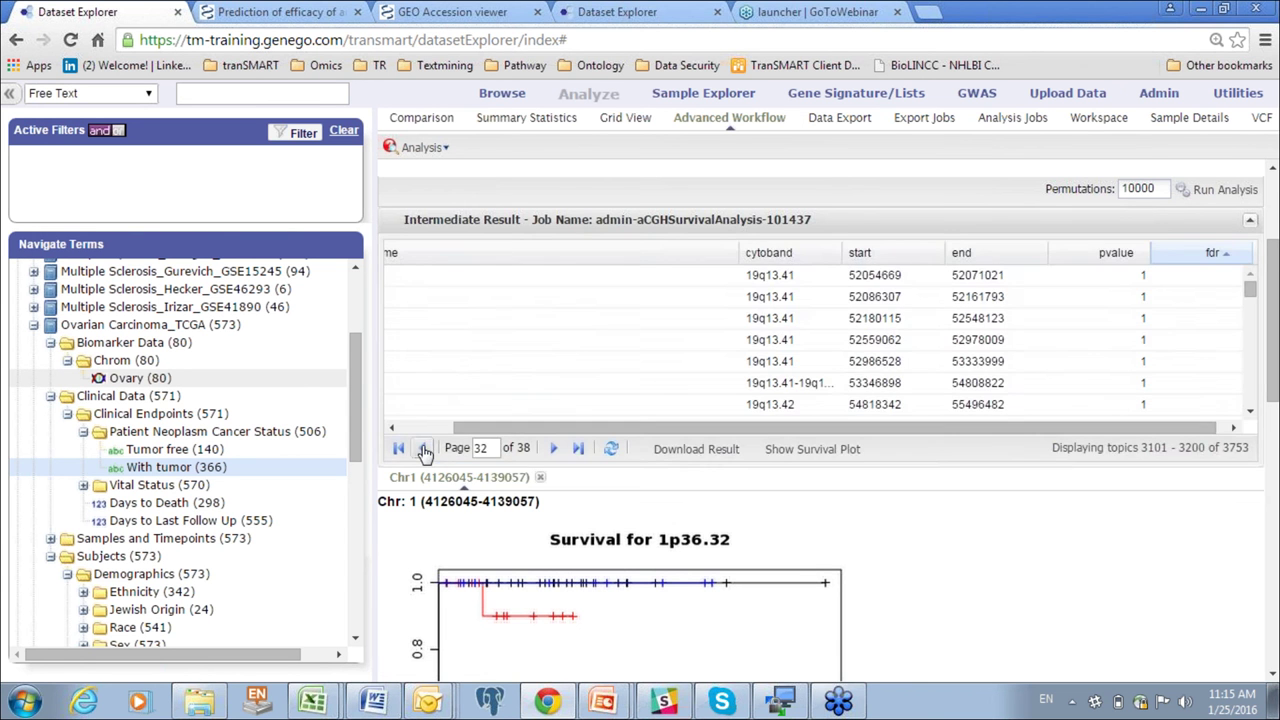
click(423, 450)
double_click(482, 447)
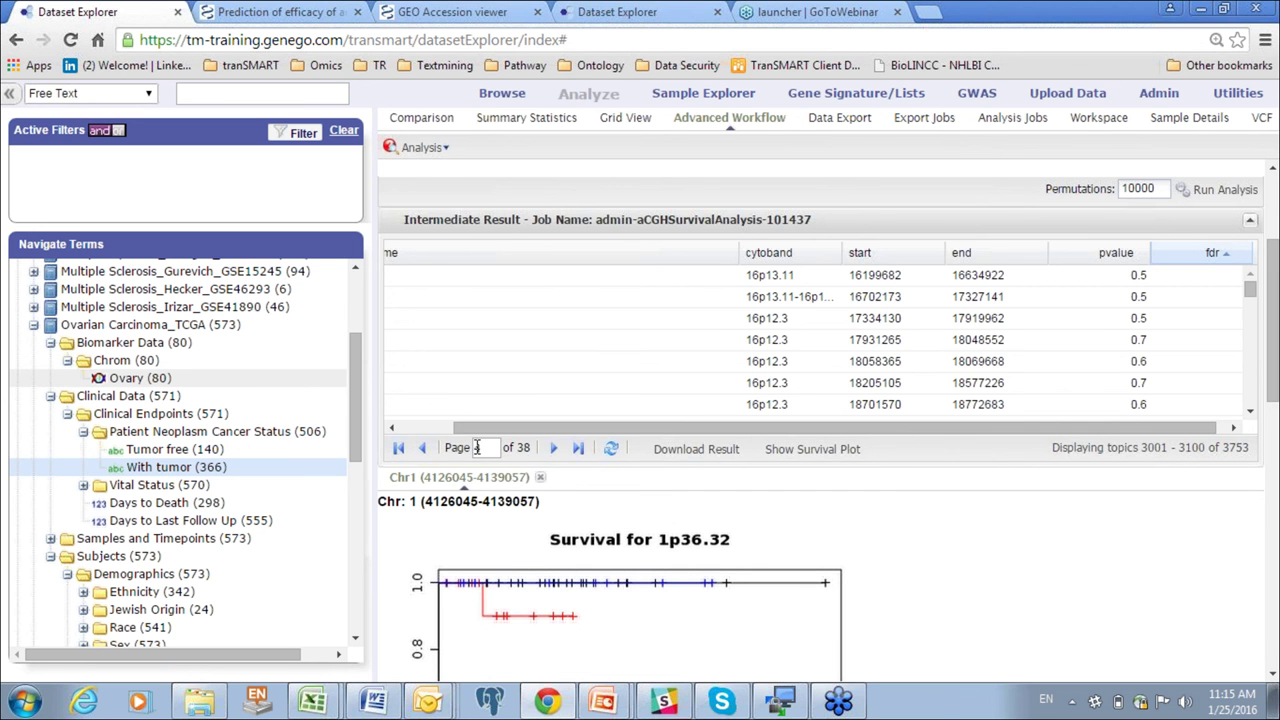
key(Return)
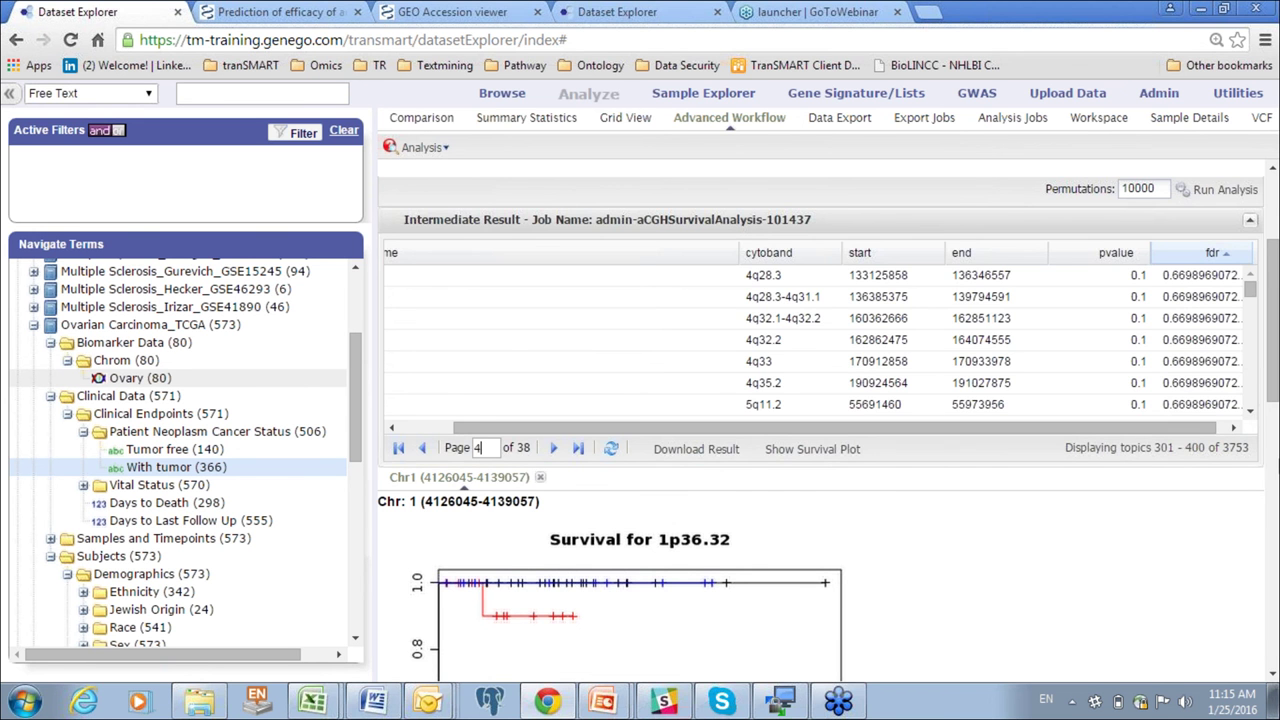
click(1210, 322)
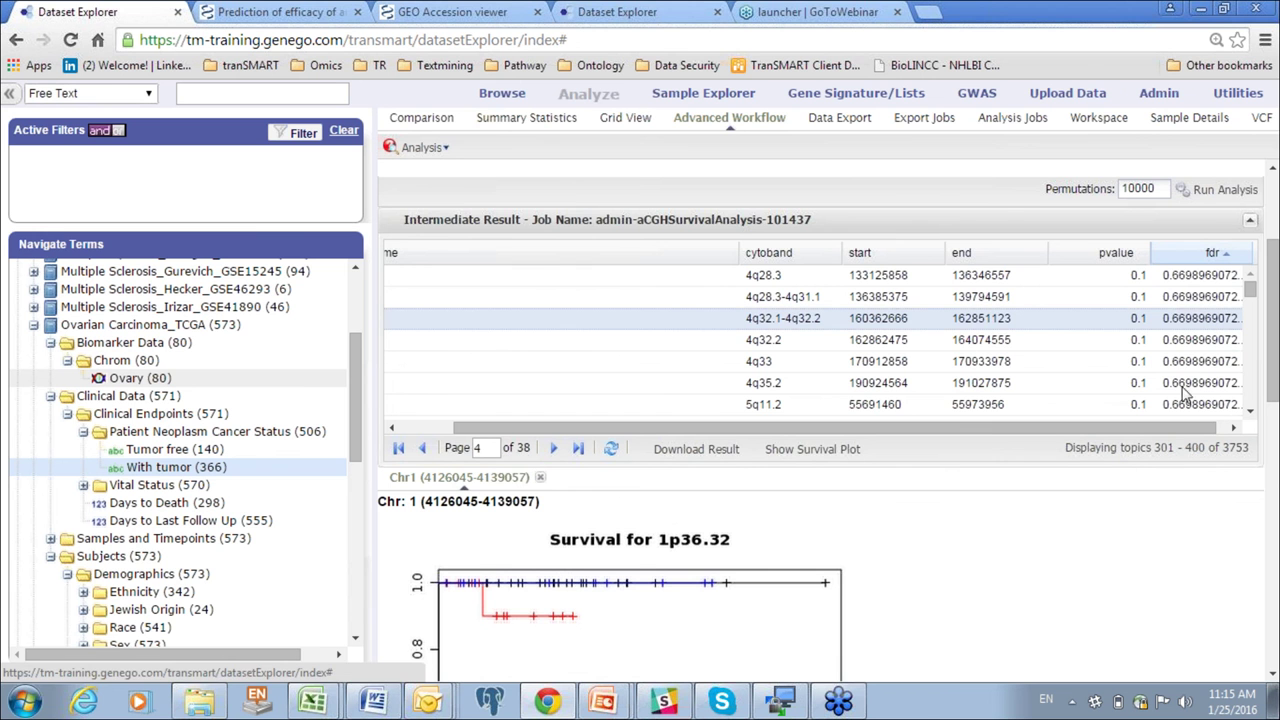
click(771, 455)
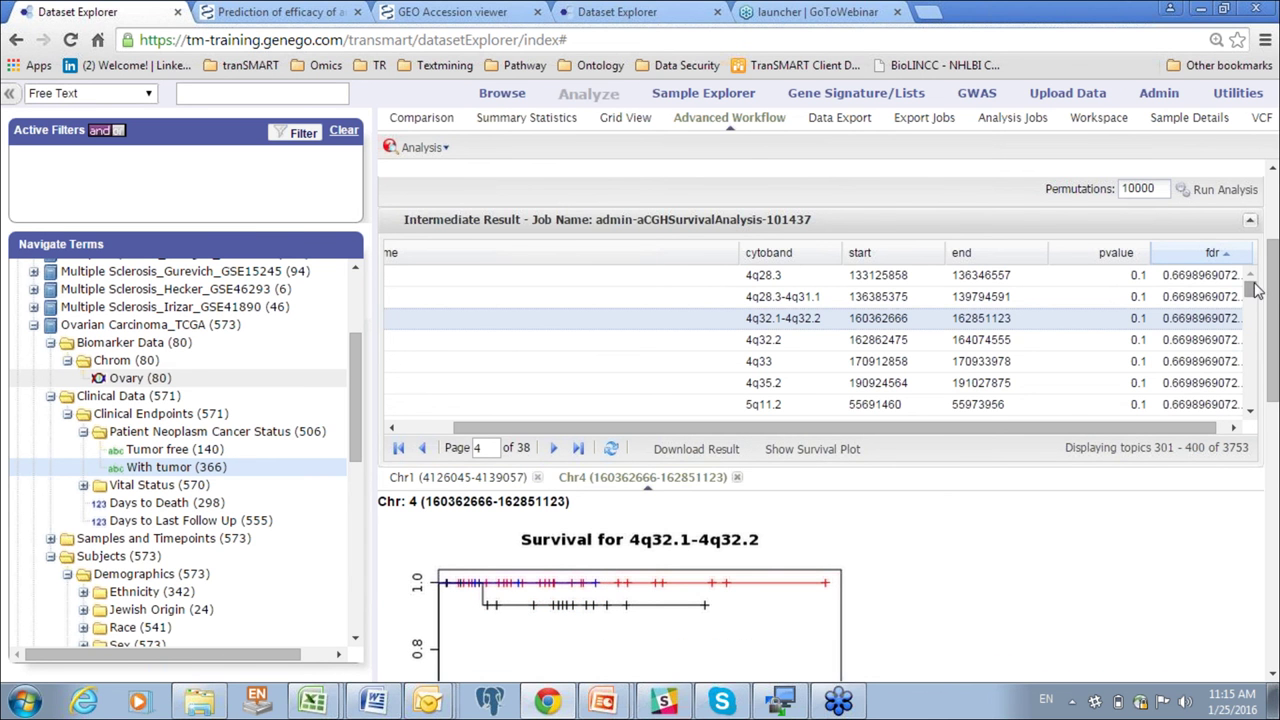
drag(1277, 290, 1216, 257)
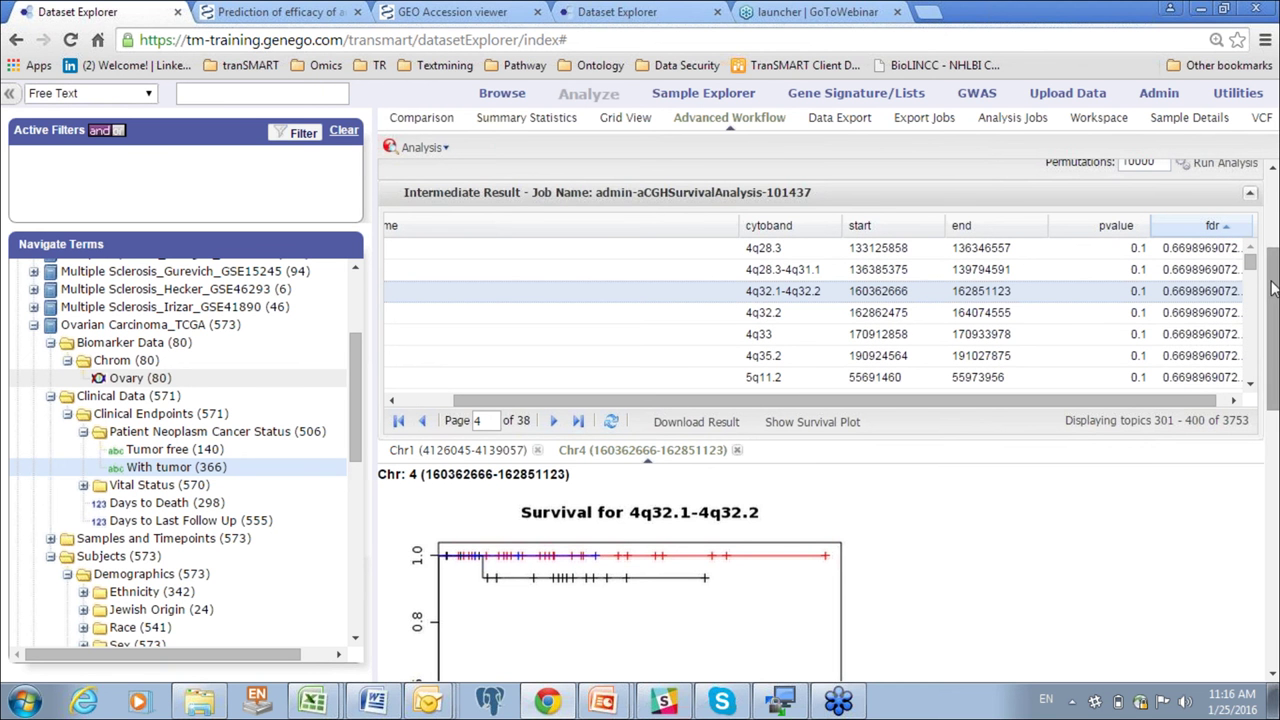
drag(1272, 280, 1268, 227)
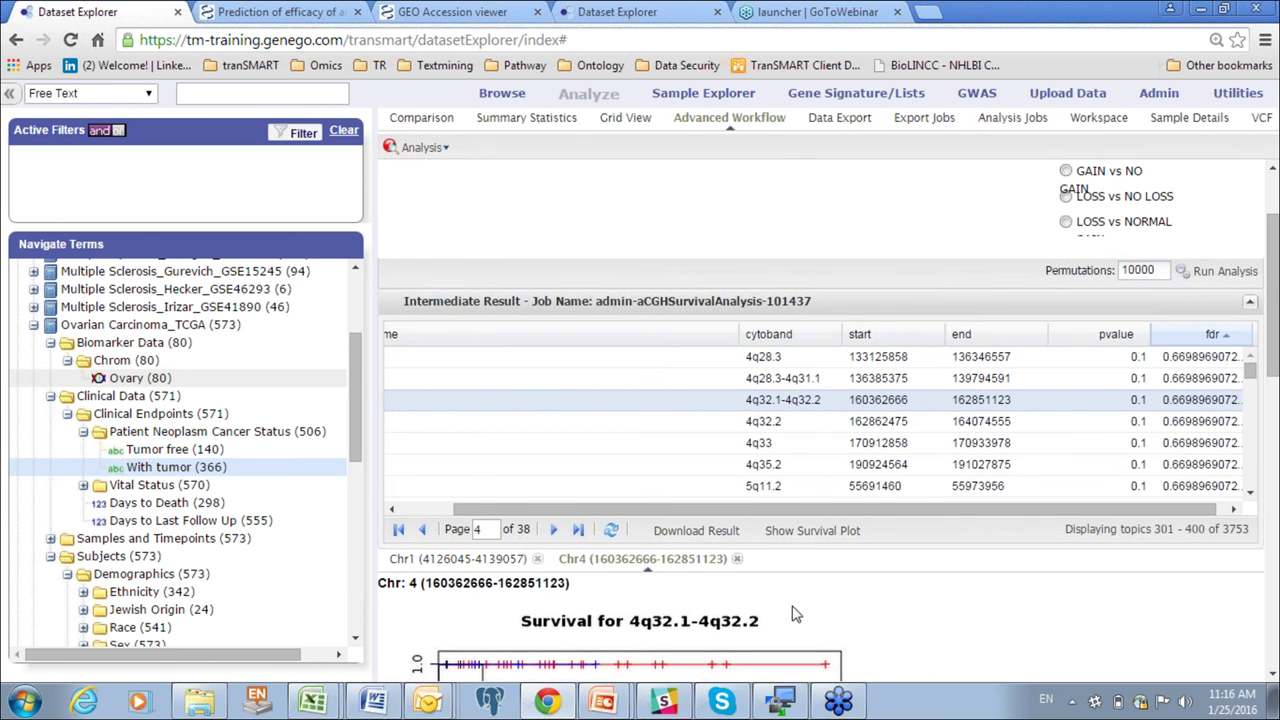
- Download the aCGH survival analysis result archive and review the analysis's cohort and input parameters
click(677, 535)
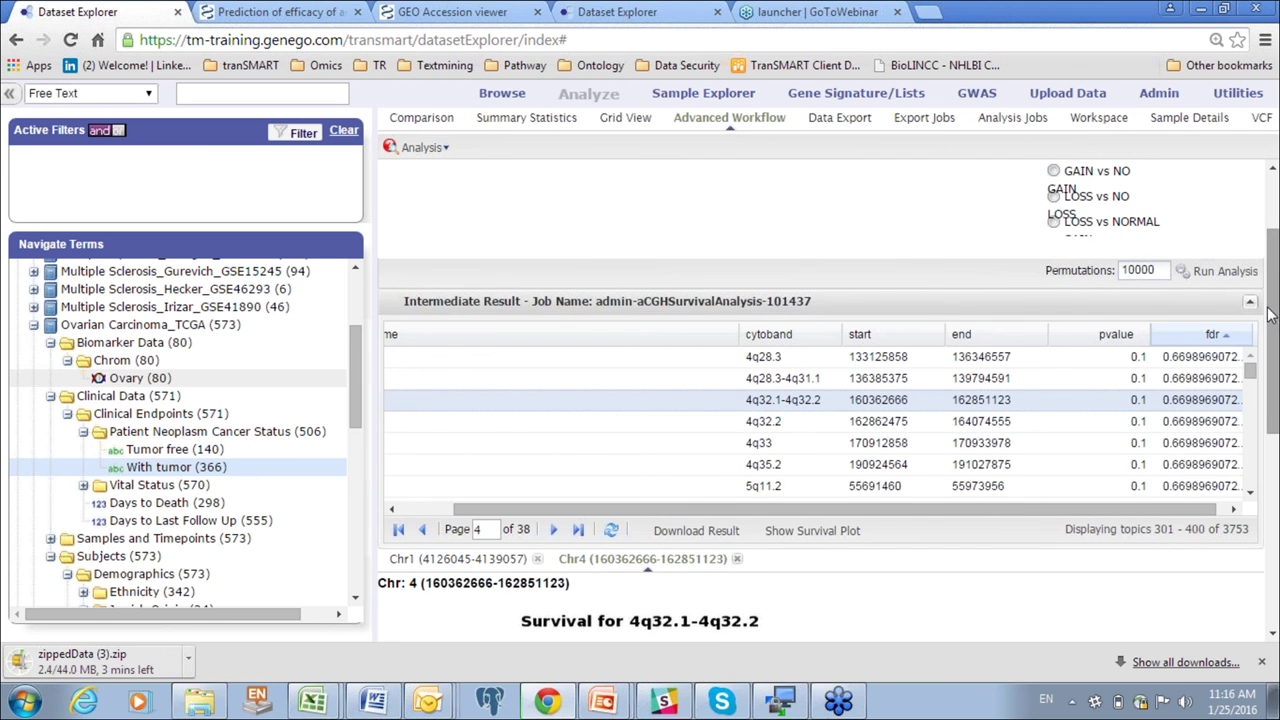
mouse_move(1273, 315)
mouse_down()
mouse_move(1273, 457)
mouse_move(1273, 297)
mouse_up()
scroll(1110, 380, up, 1)
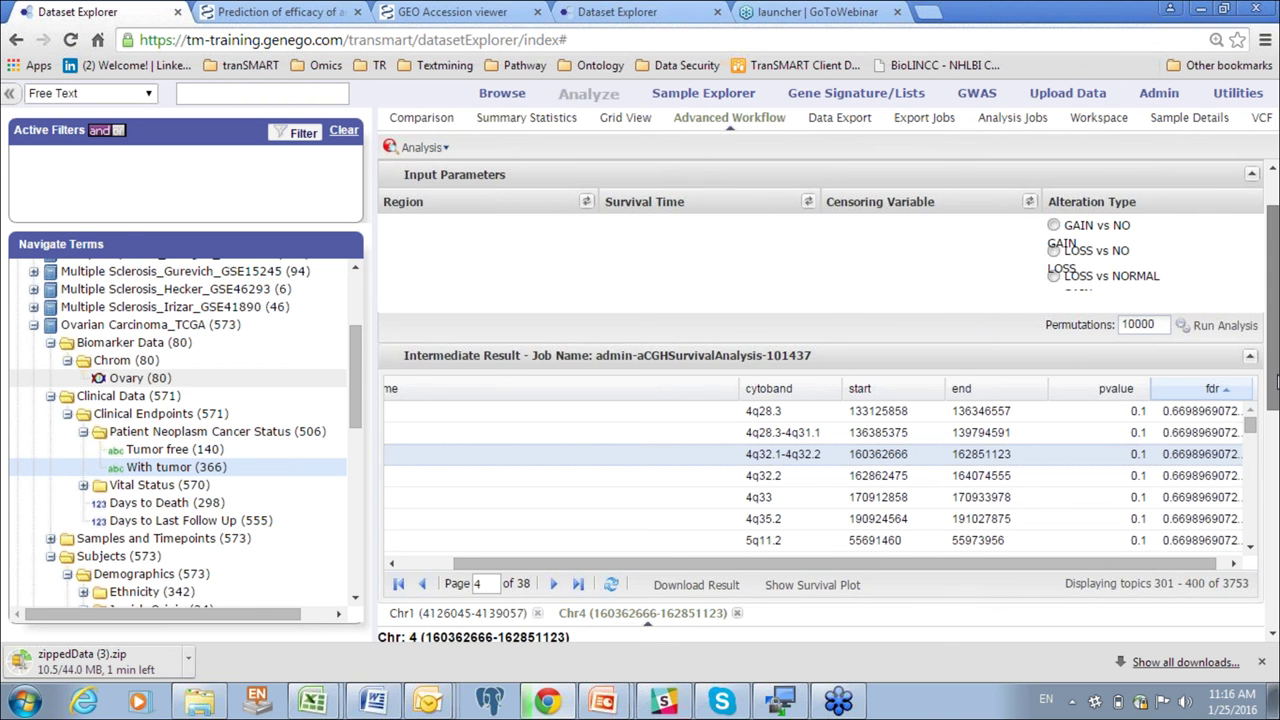
drag(1272, 372, 1274, 344)
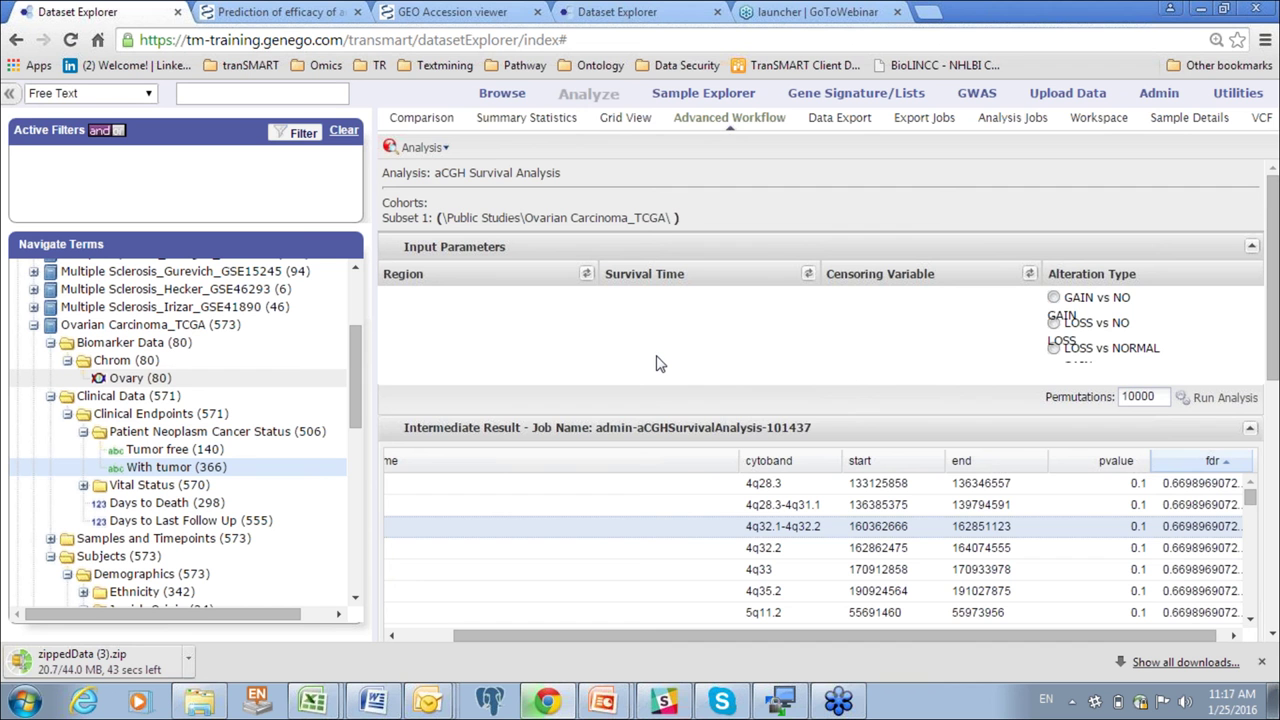
- Replace the Ovarian Carcinoma_TCGA study in subset 1 of the comparison with Rheumatoid Arthritis_Takeuchi_GSE20690
click(418, 121)
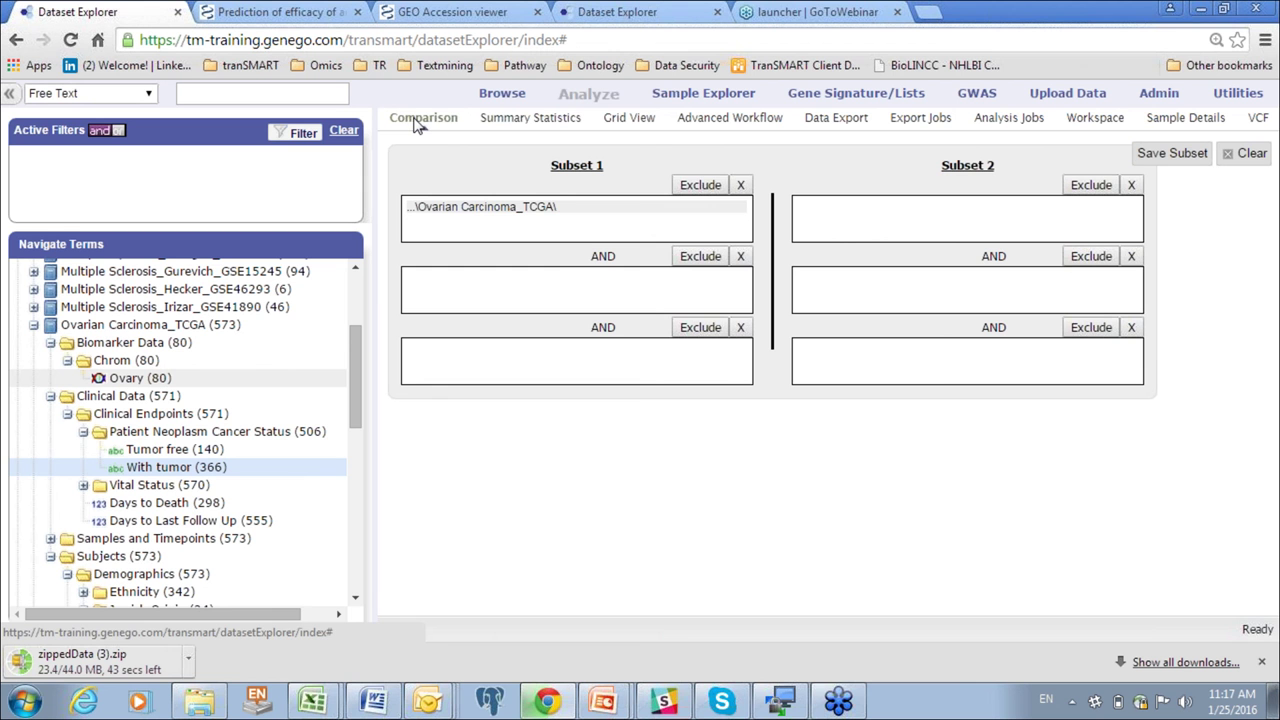
click(741, 186)
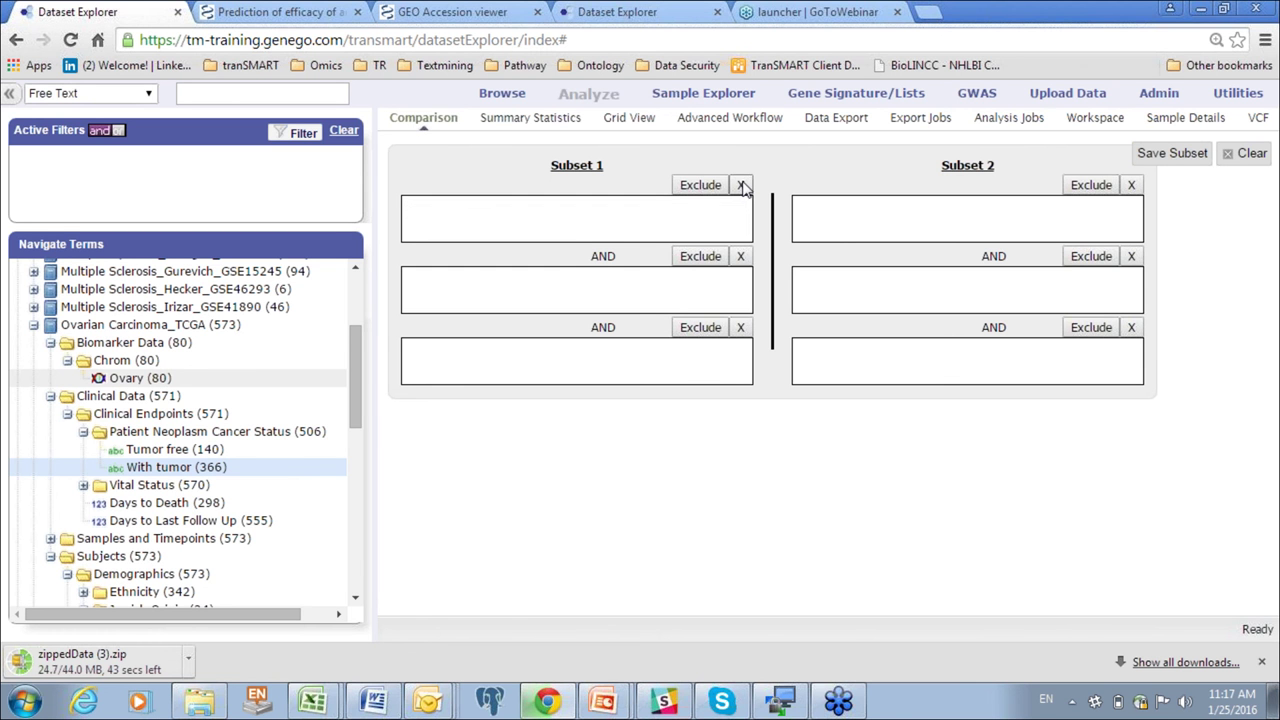
click(34, 327)
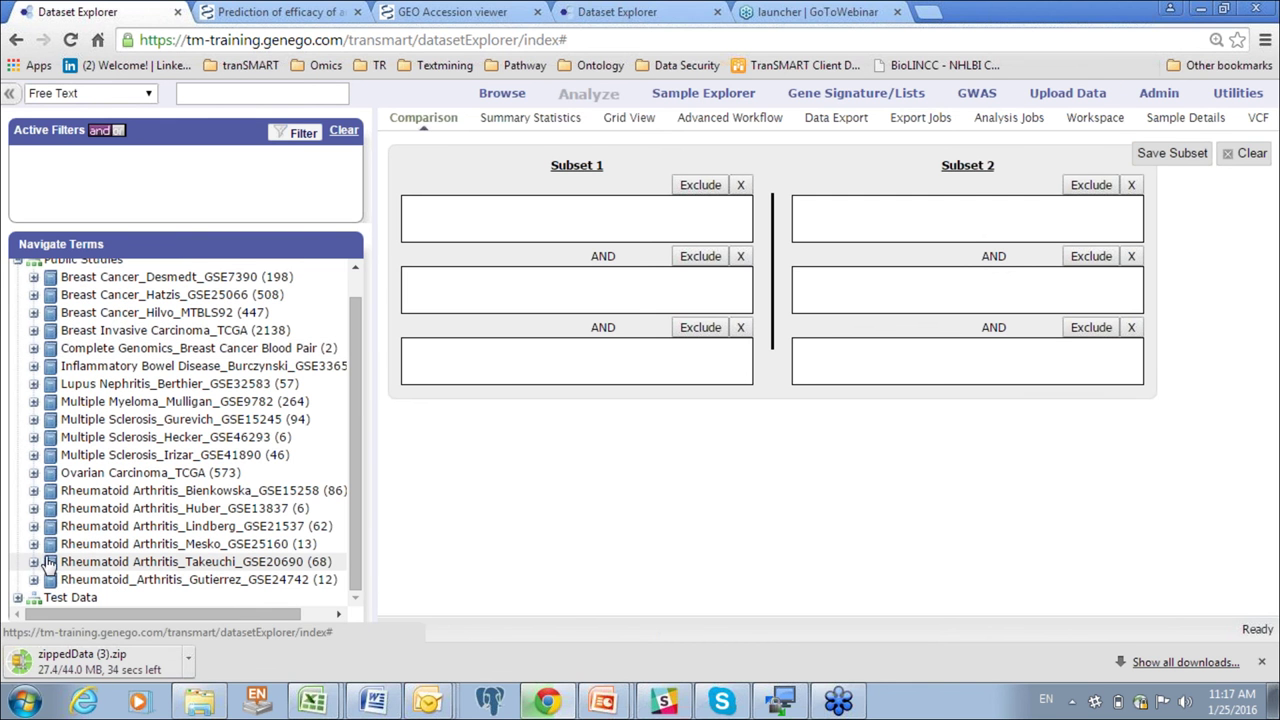
drag(120, 561, 452, 210)
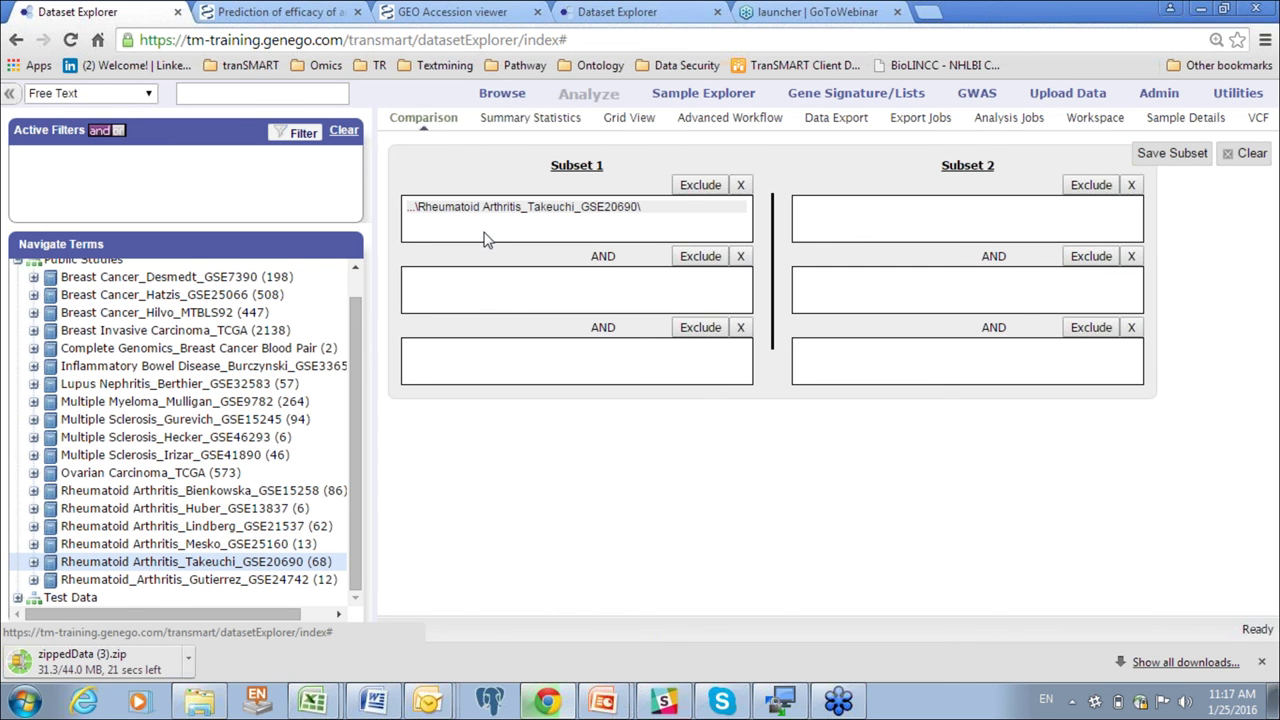
- Generate the summary statistics for the Takeuchi_GSE20690 subset and try to open its data export options
click(508, 120)
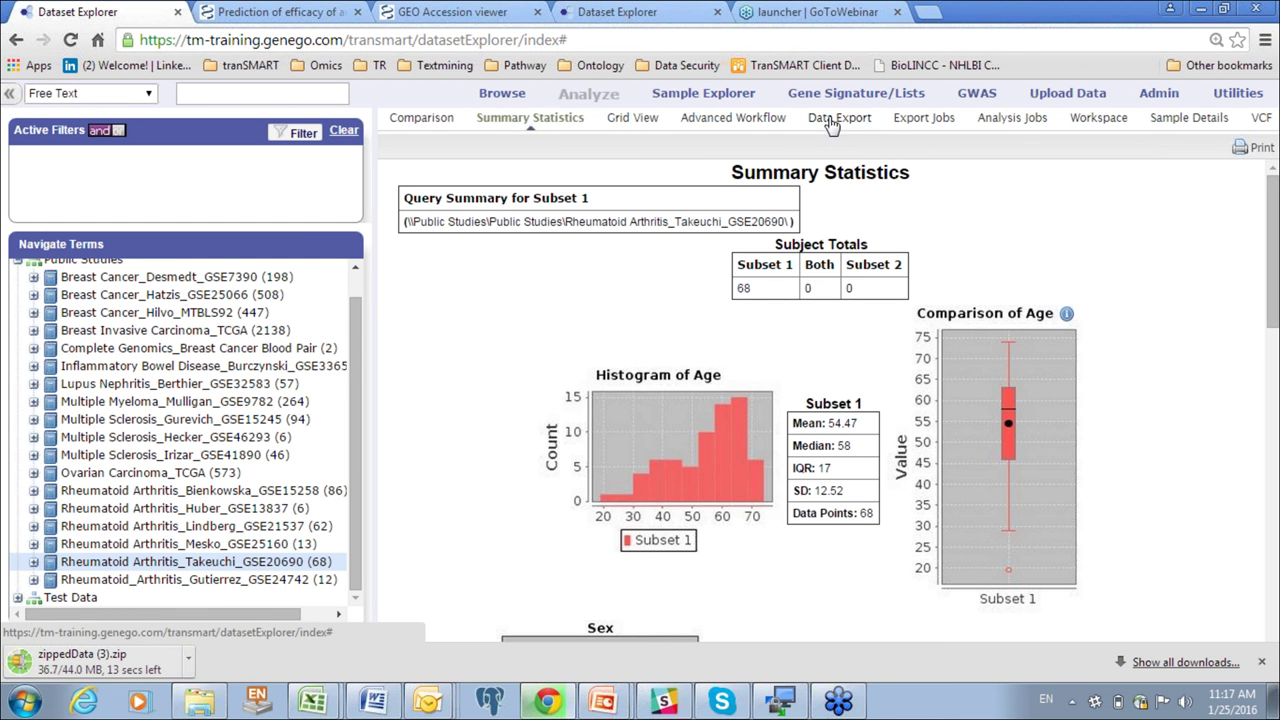
click(831, 120)
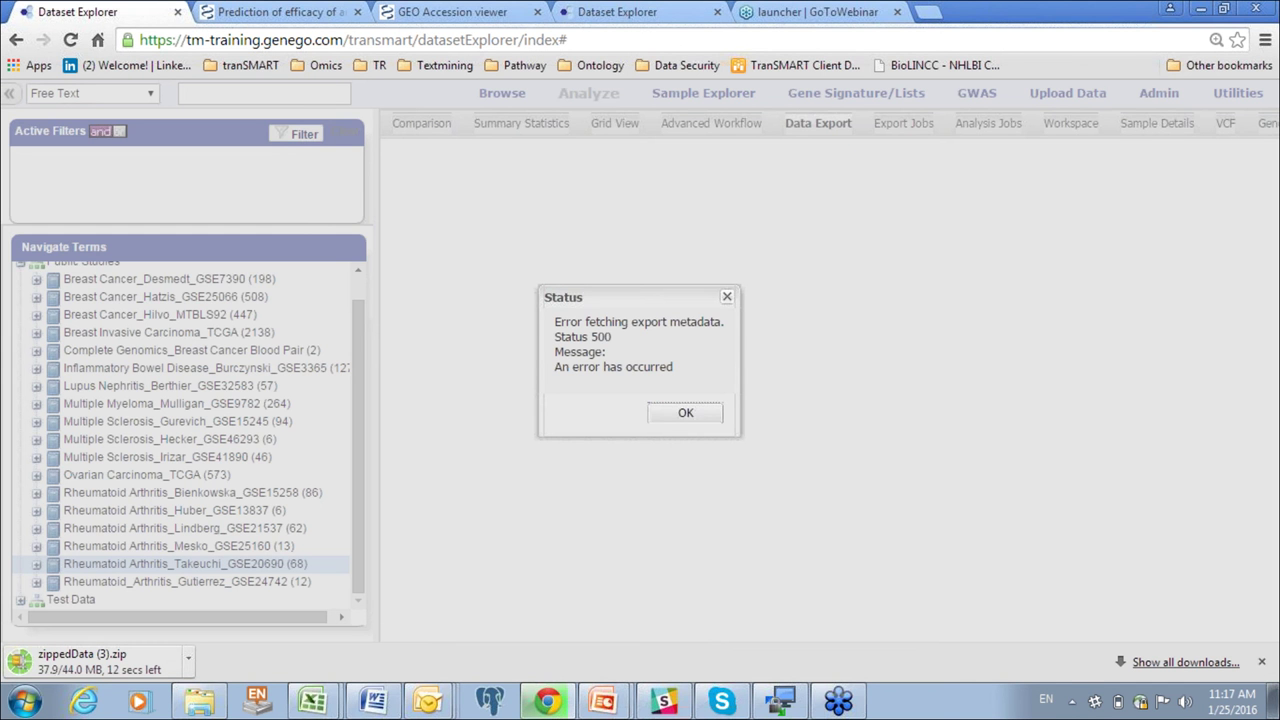
click(686, 414)
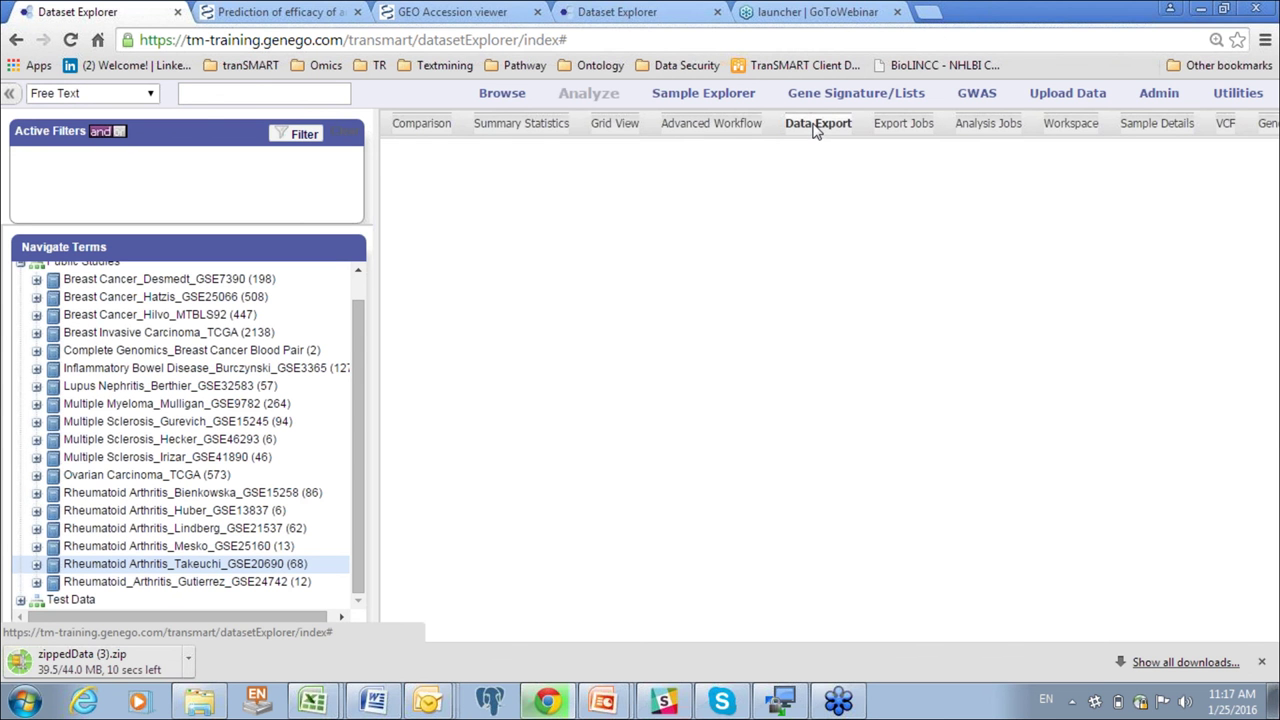
- Clear subset 1 of the comparison and fill it with the Rheumatoid Arthritis_Bienkowska_GSE15258 study
click(438, 127)
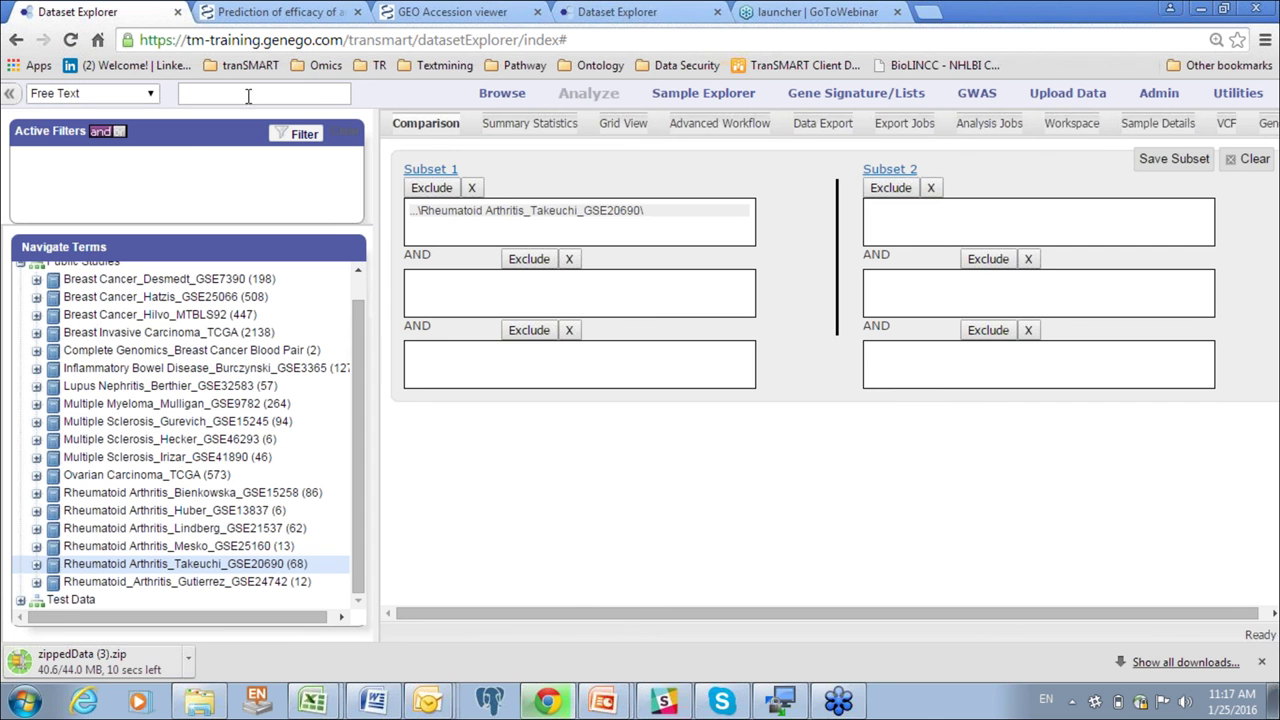
click(473, 189)
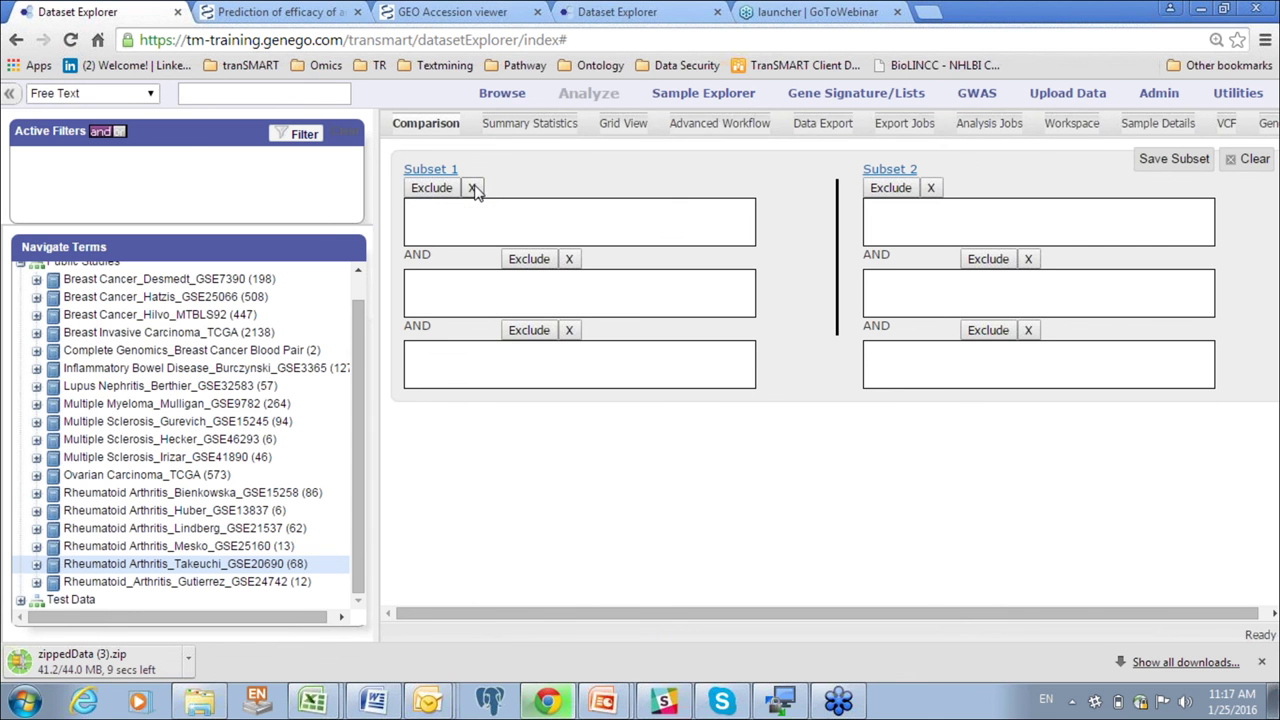
click(205, 495)
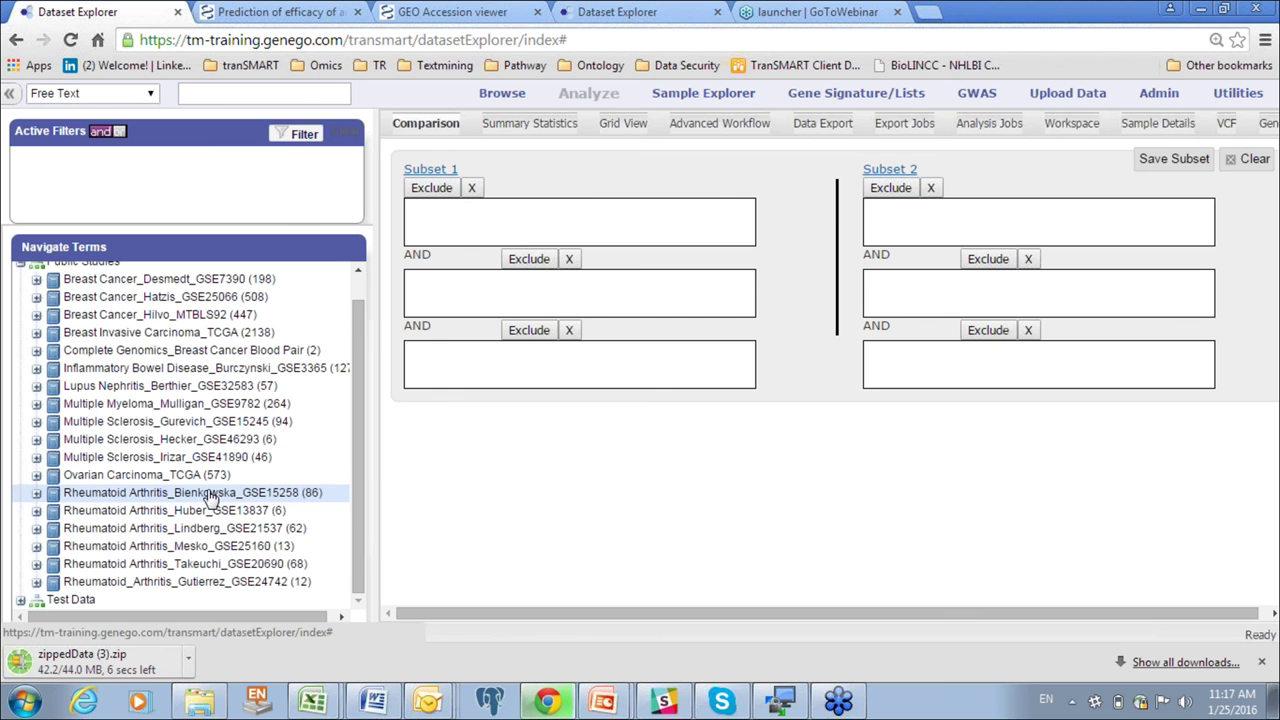
drag(213, 497, 450, 214)
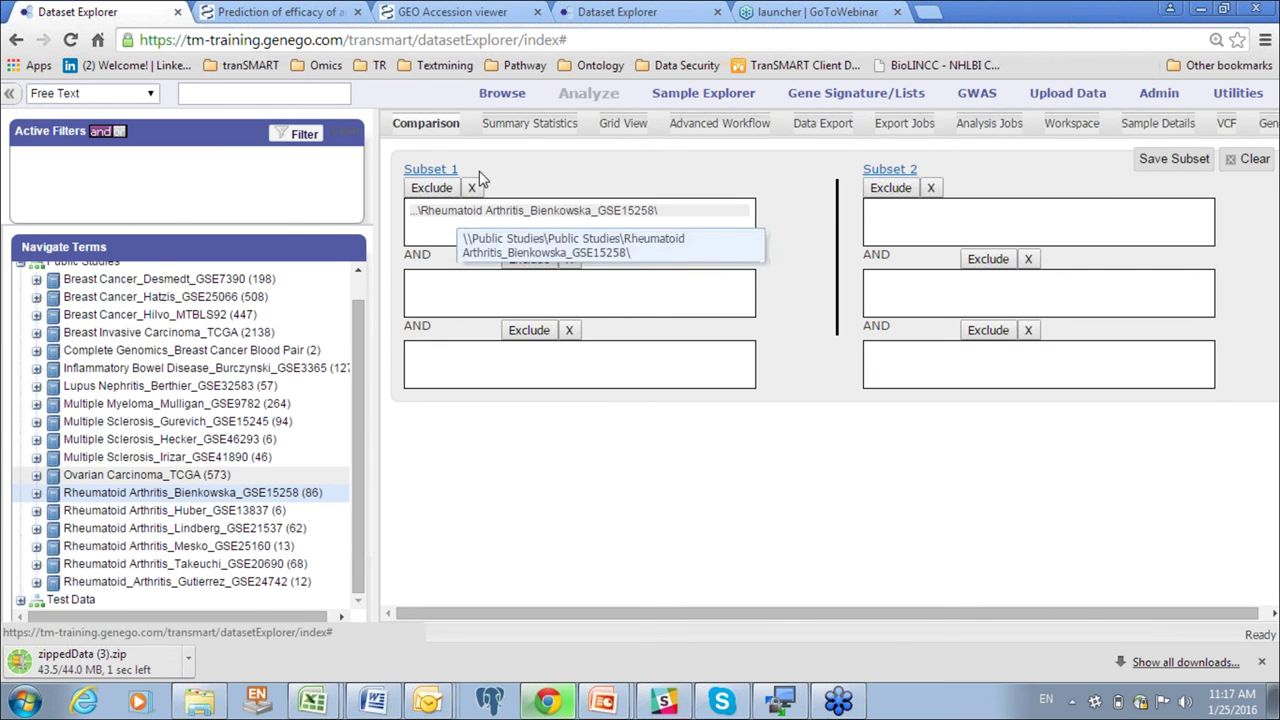
- Generate the summary statistics for the Bienkowska_GSE15258 subset and try to open its data export options
click(518, 124)
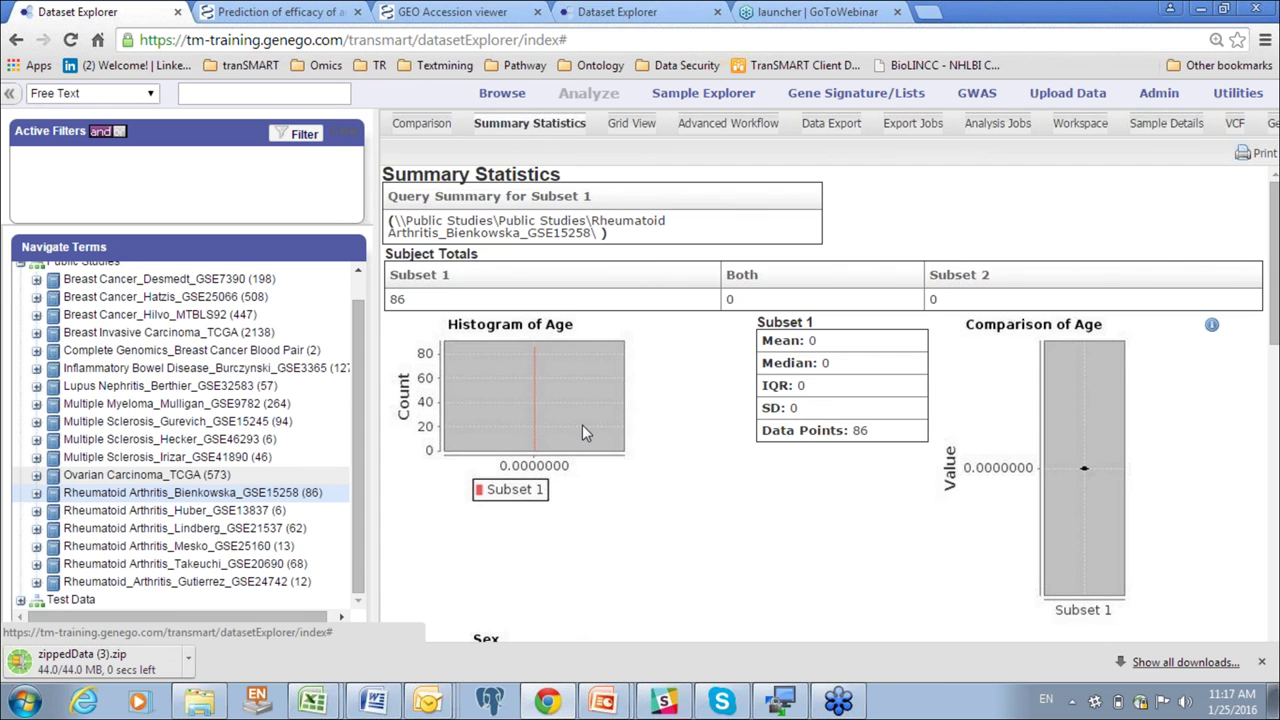
click(837, 126)
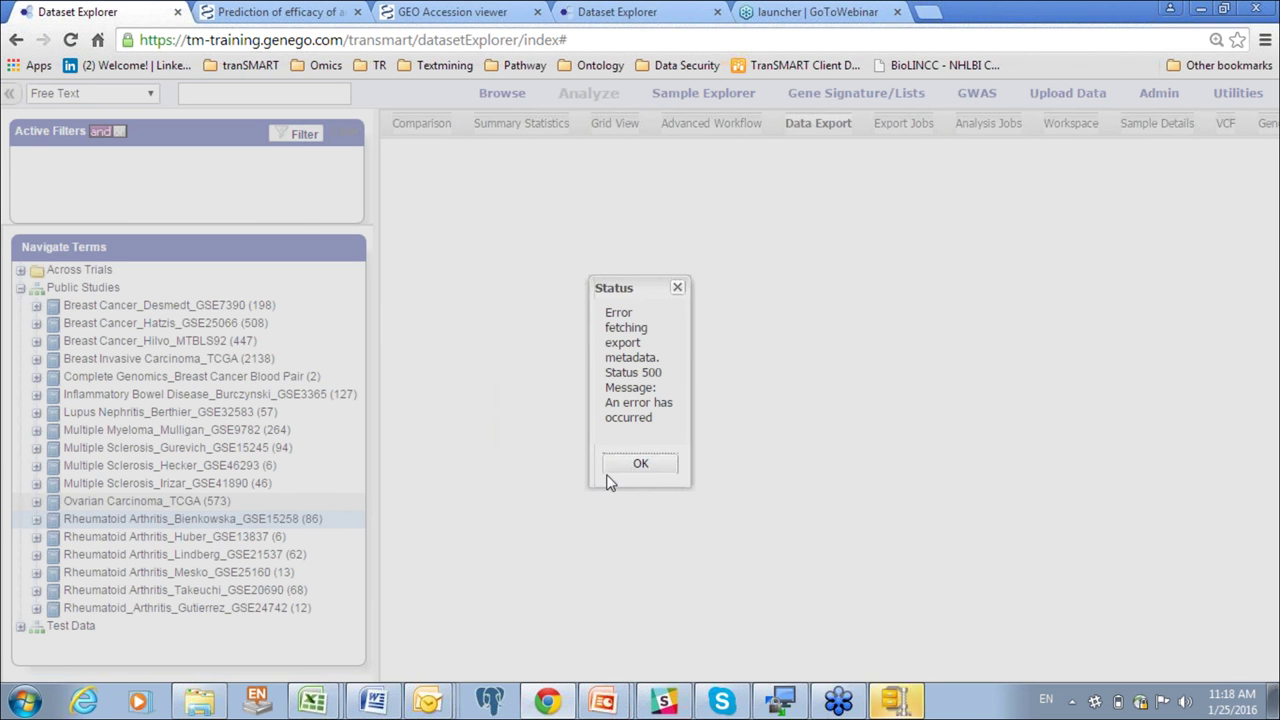
click(636, 466)
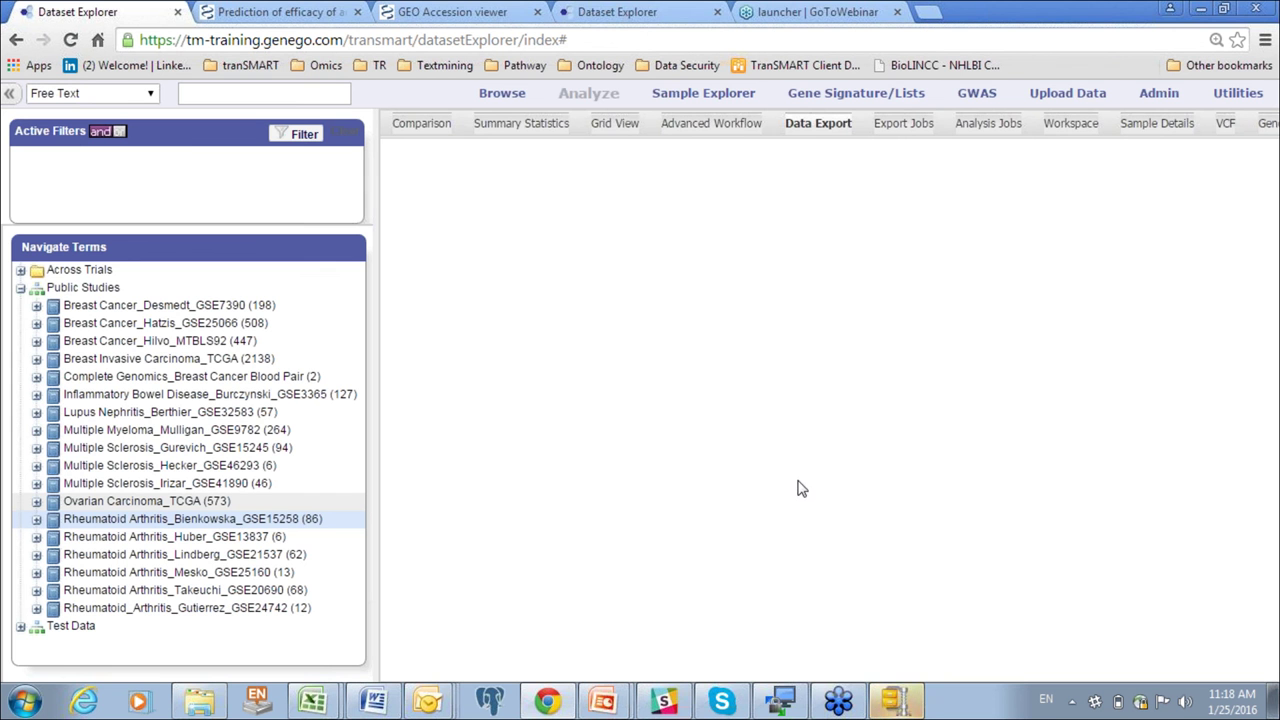
- Switch to the tranSMART server at 75.124.74.64, log in again with the prefilled credentials and open its Analyze view
click(628, 18)
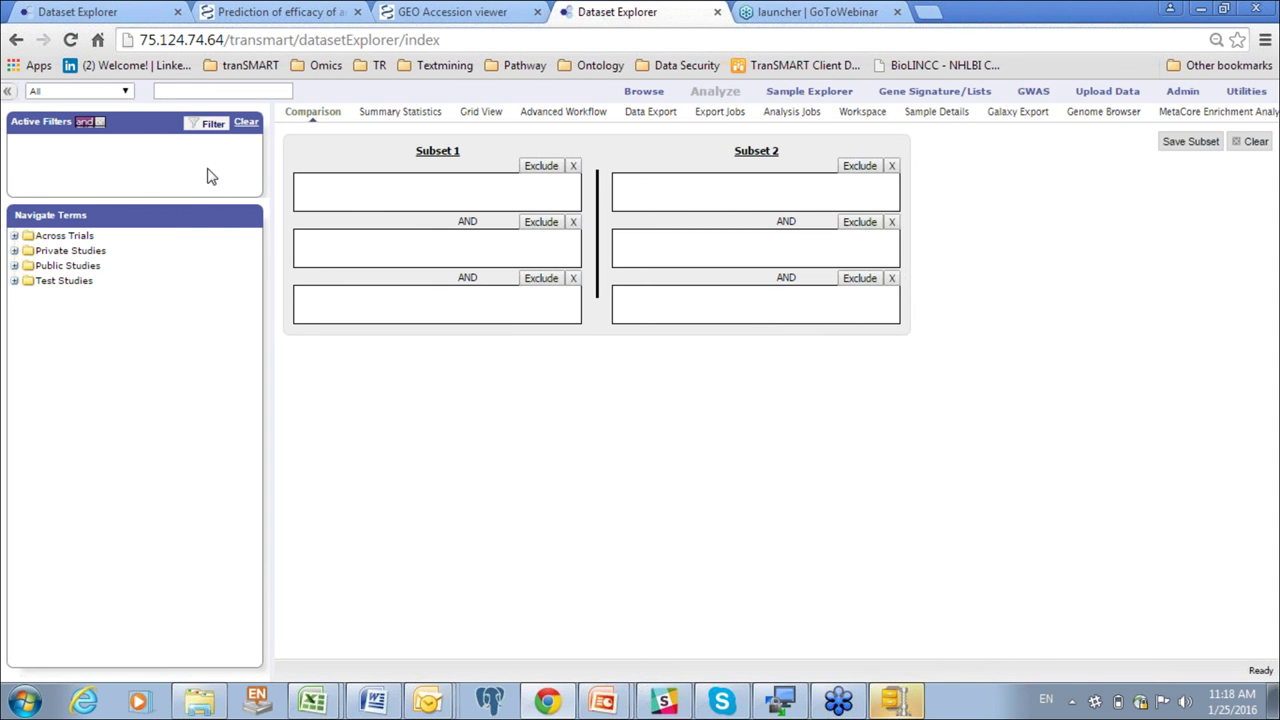
click(70, 40)
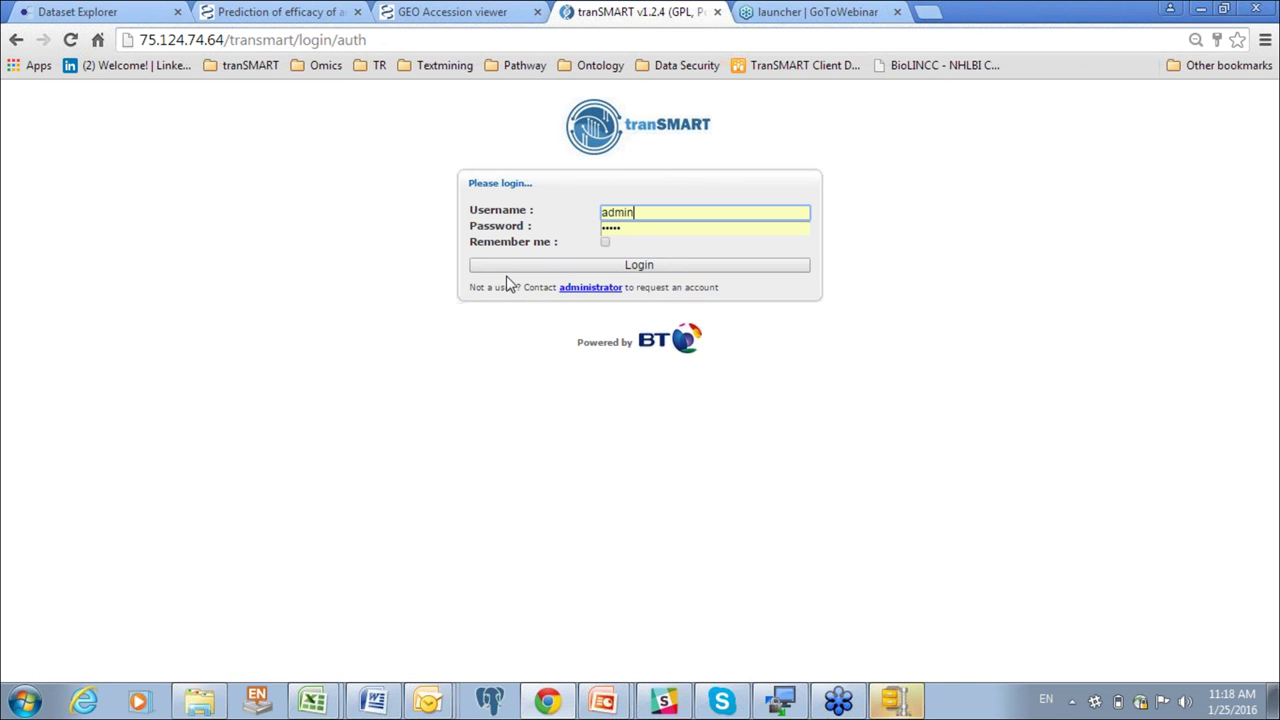
click(505, 265)
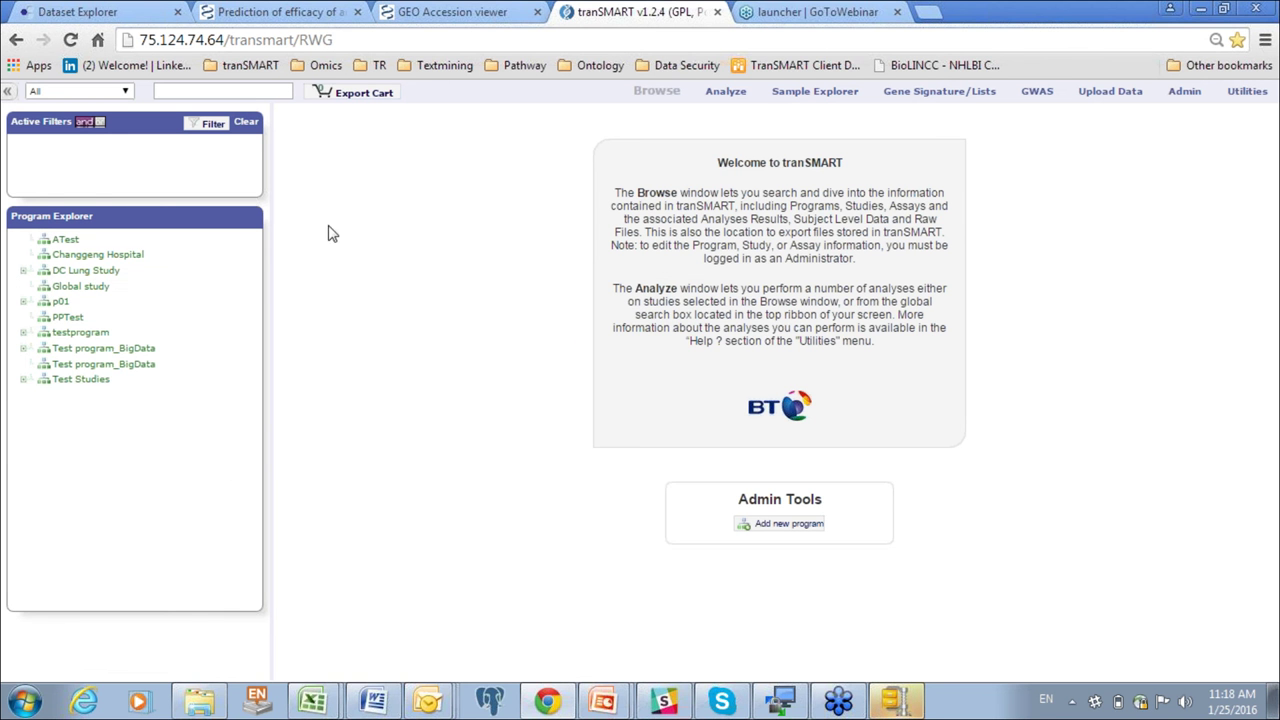
click(735, 95)
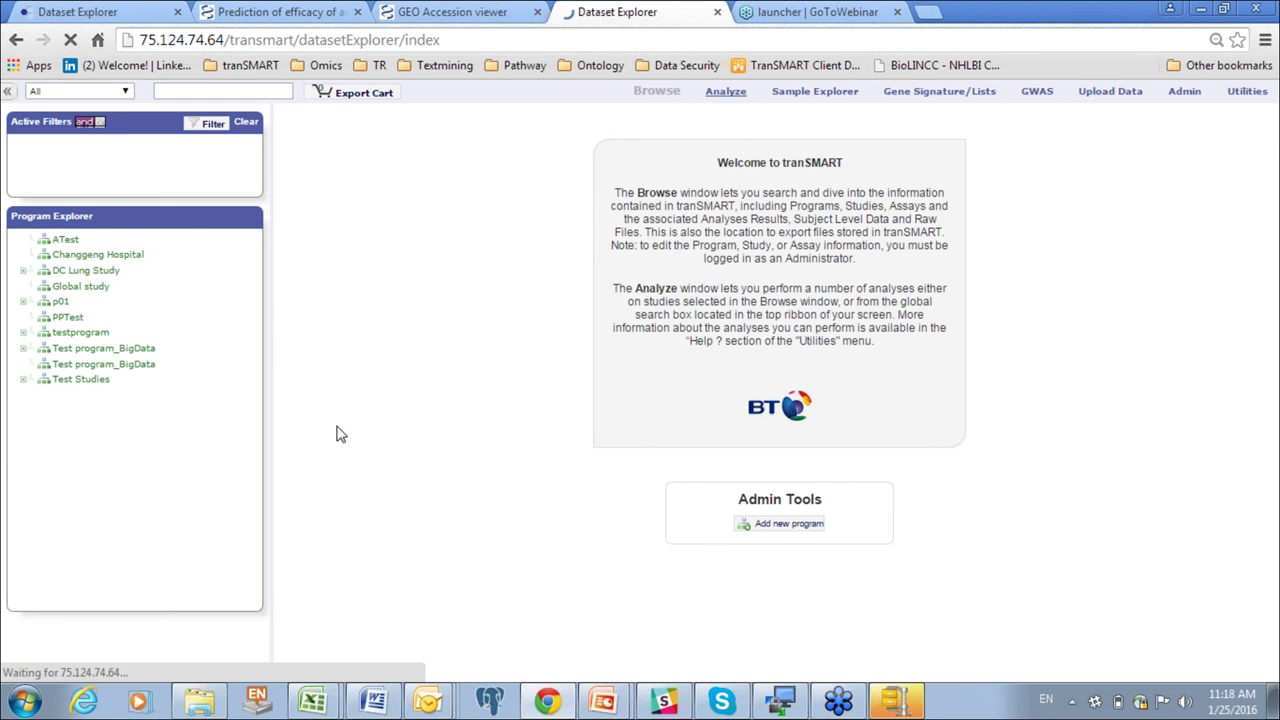
- Add public study GSE13168 to subset 1 of the comparison and generate its summary statistics
click(14, 266)
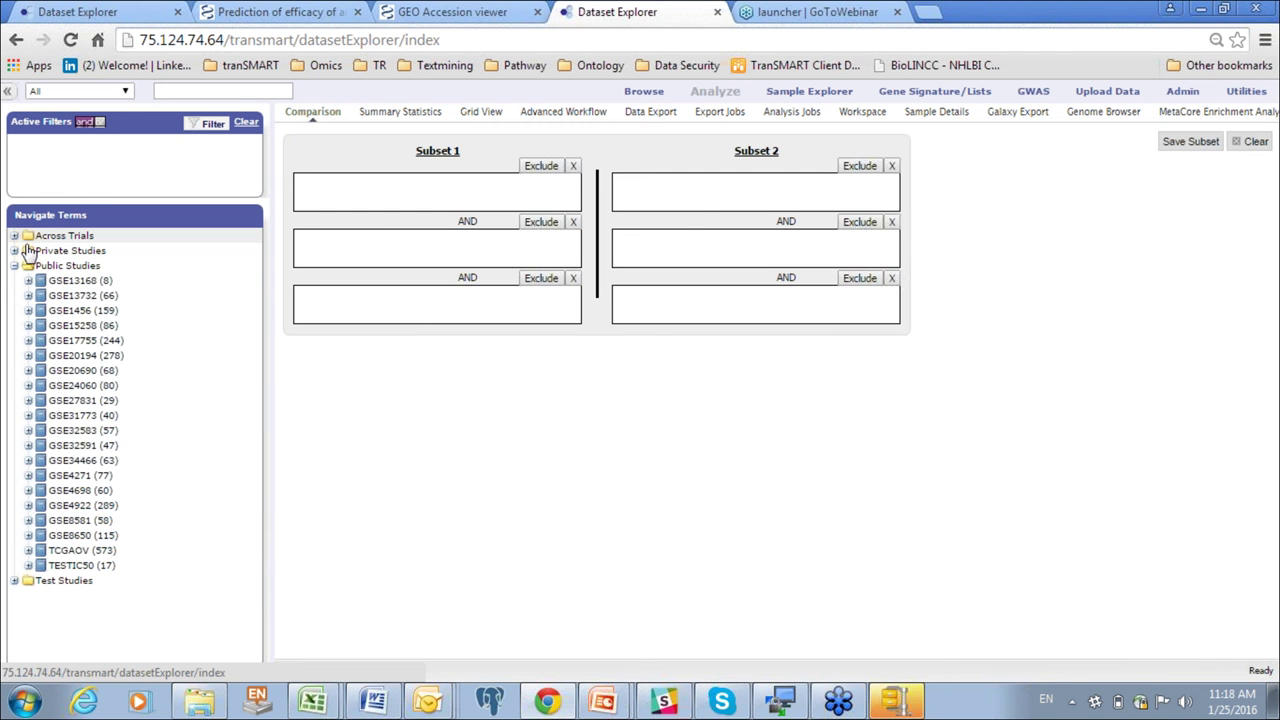
drag(40, 282, 332, 192)
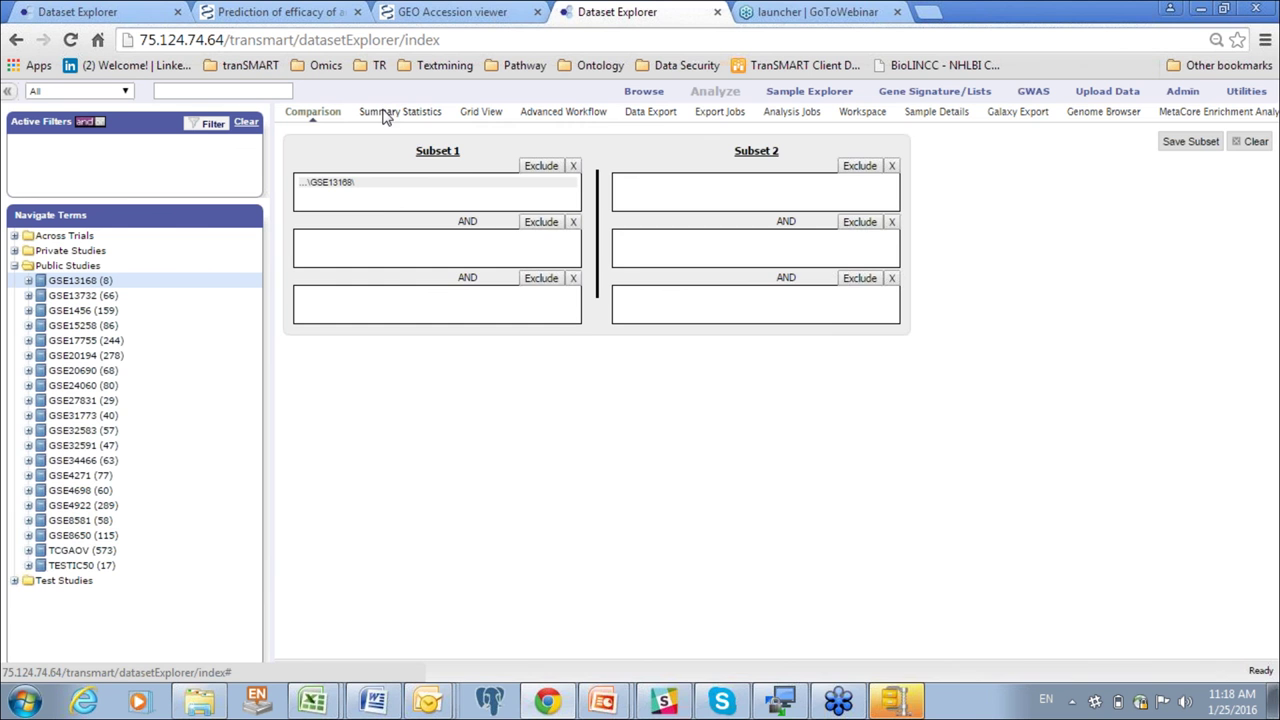
click(388, 113)
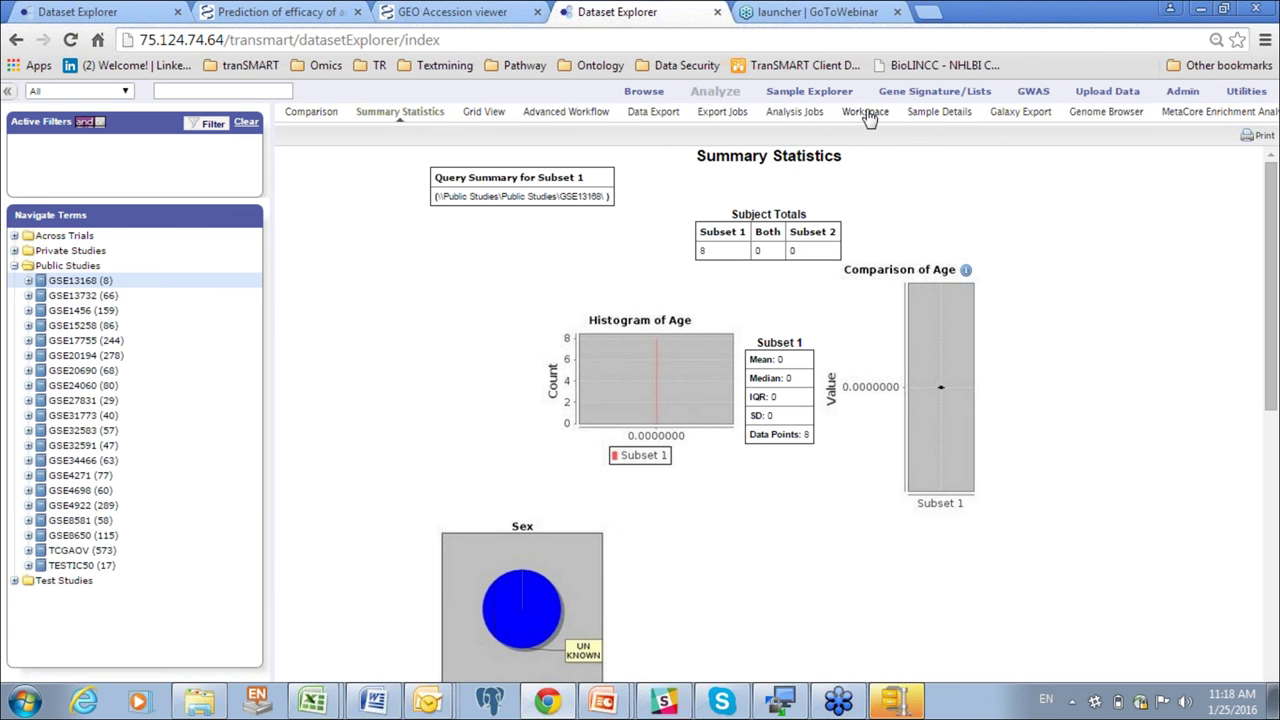
- Export the GSE13168 clinical and messenger RNA data as TSV in a background job and check the export jobs list
click(660, 113)
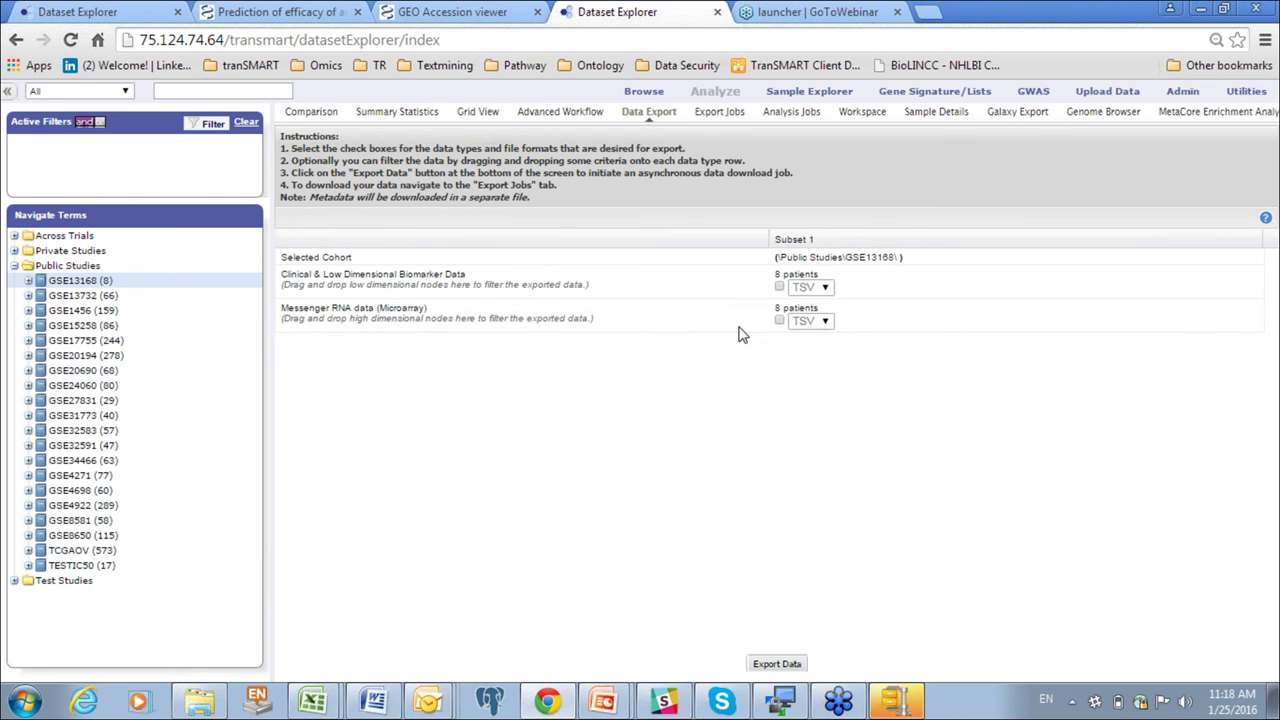
click(779, 287)
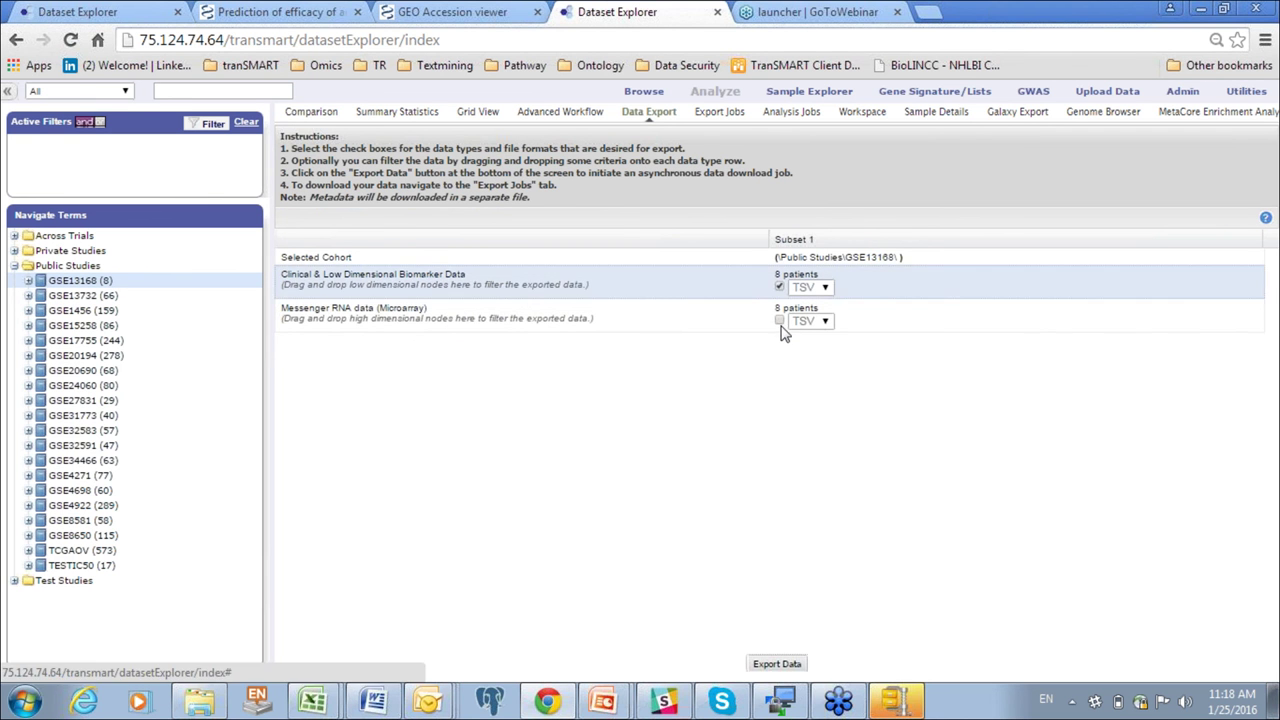
click(779, 320)
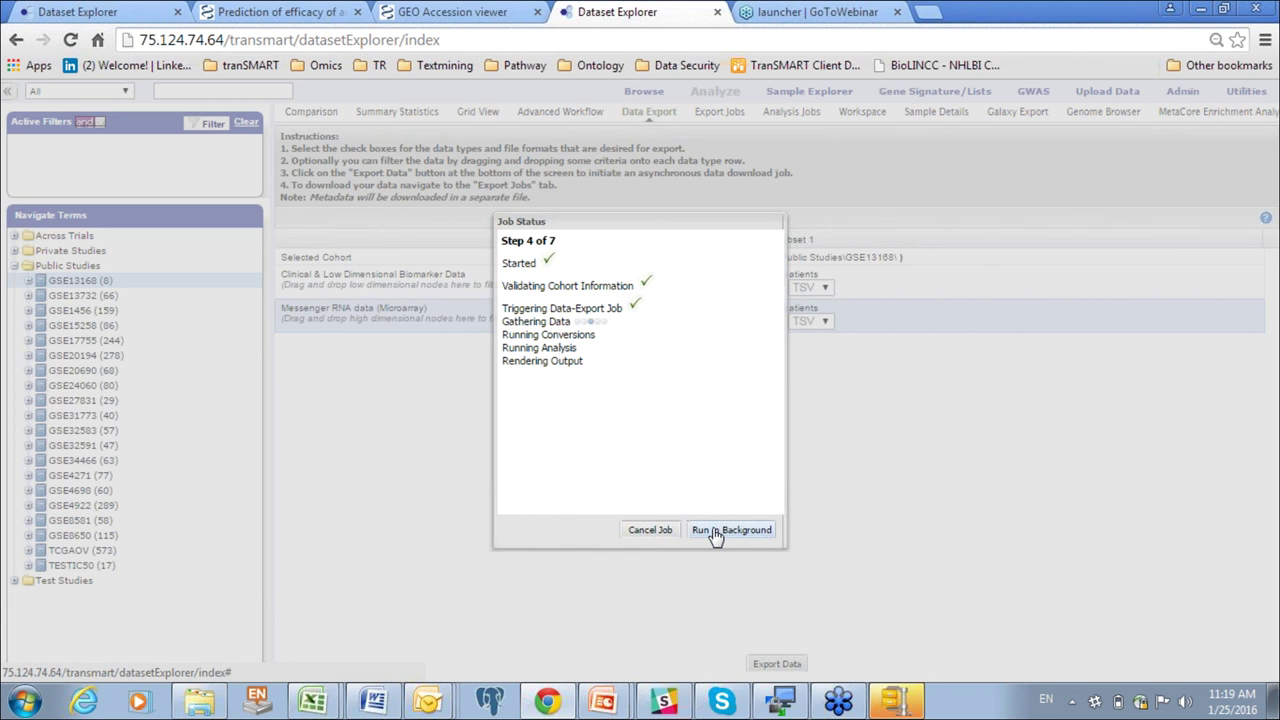
click(715, 537)
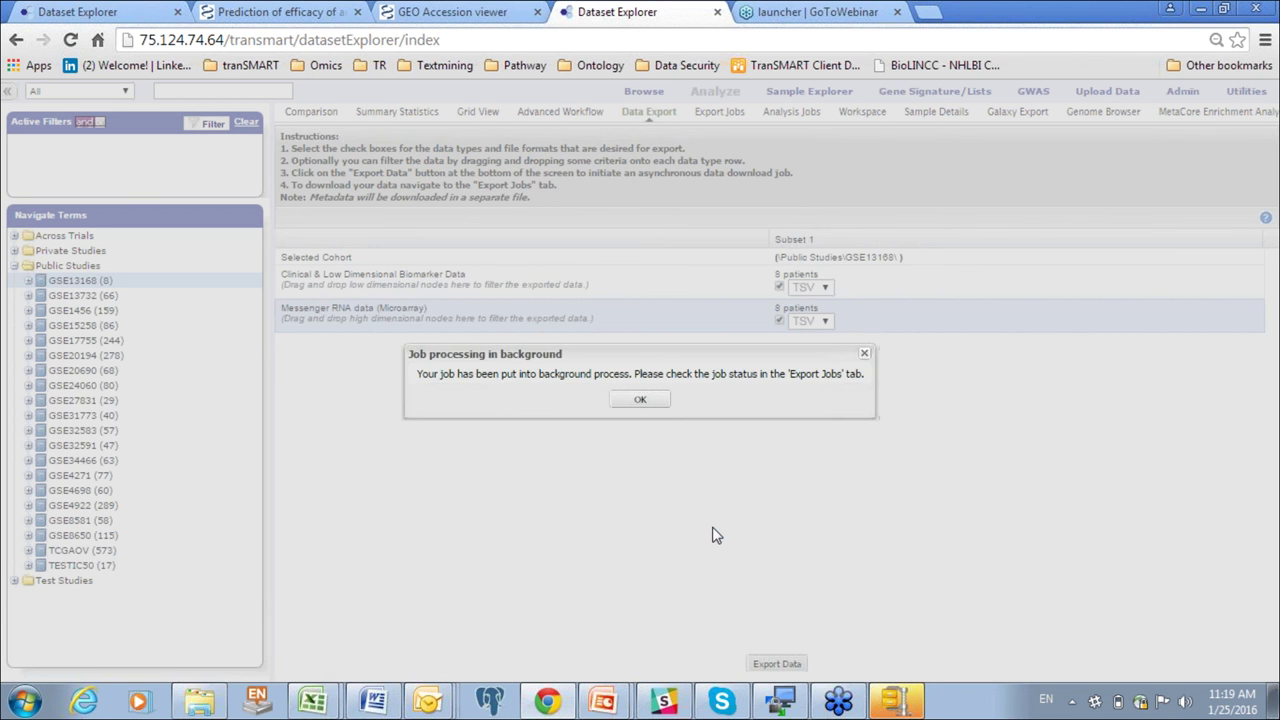
click(641, 401)
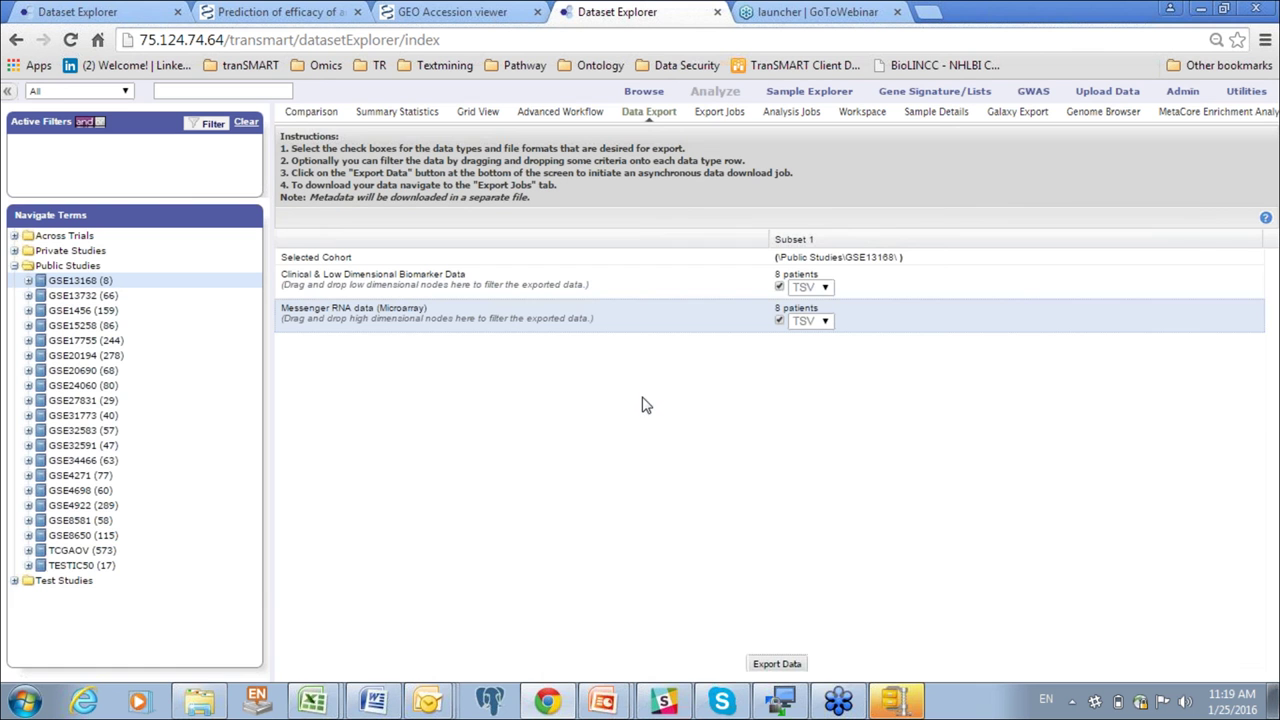
click(720, 112)
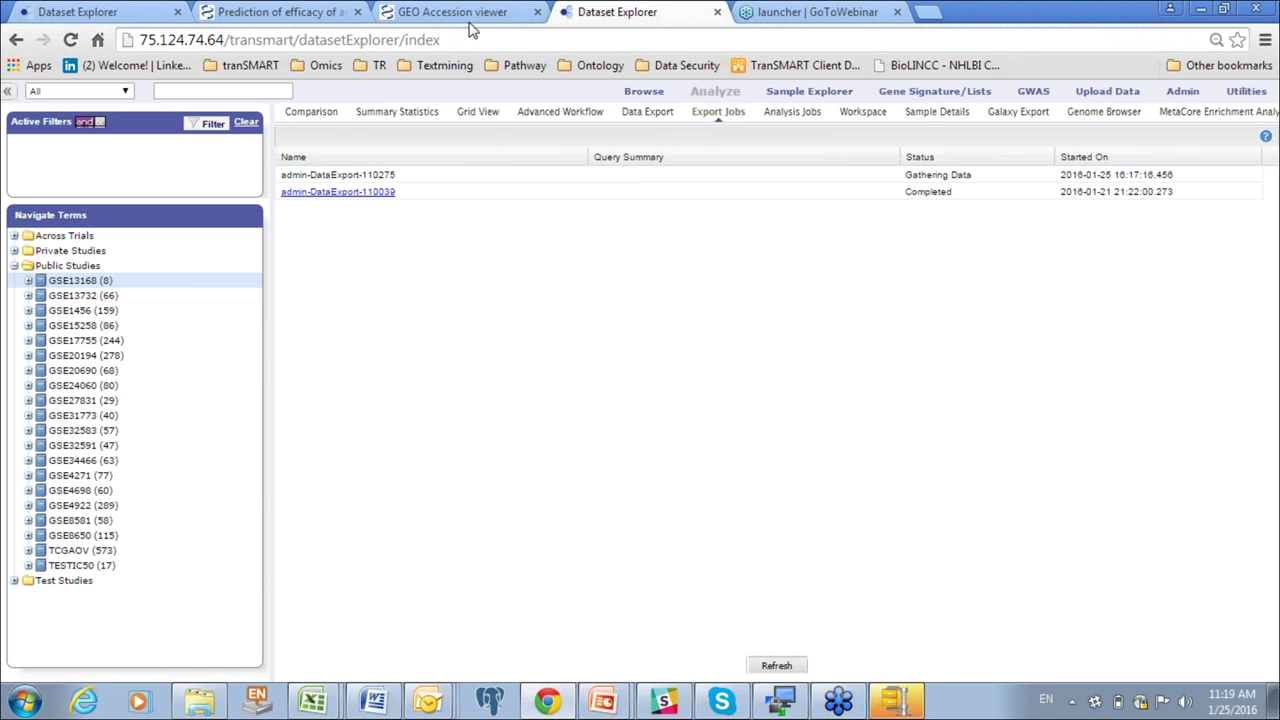
- Replace GSE13168 in subset 1 with public study GSE15258 and generate its summary statistics
click(318, 112)
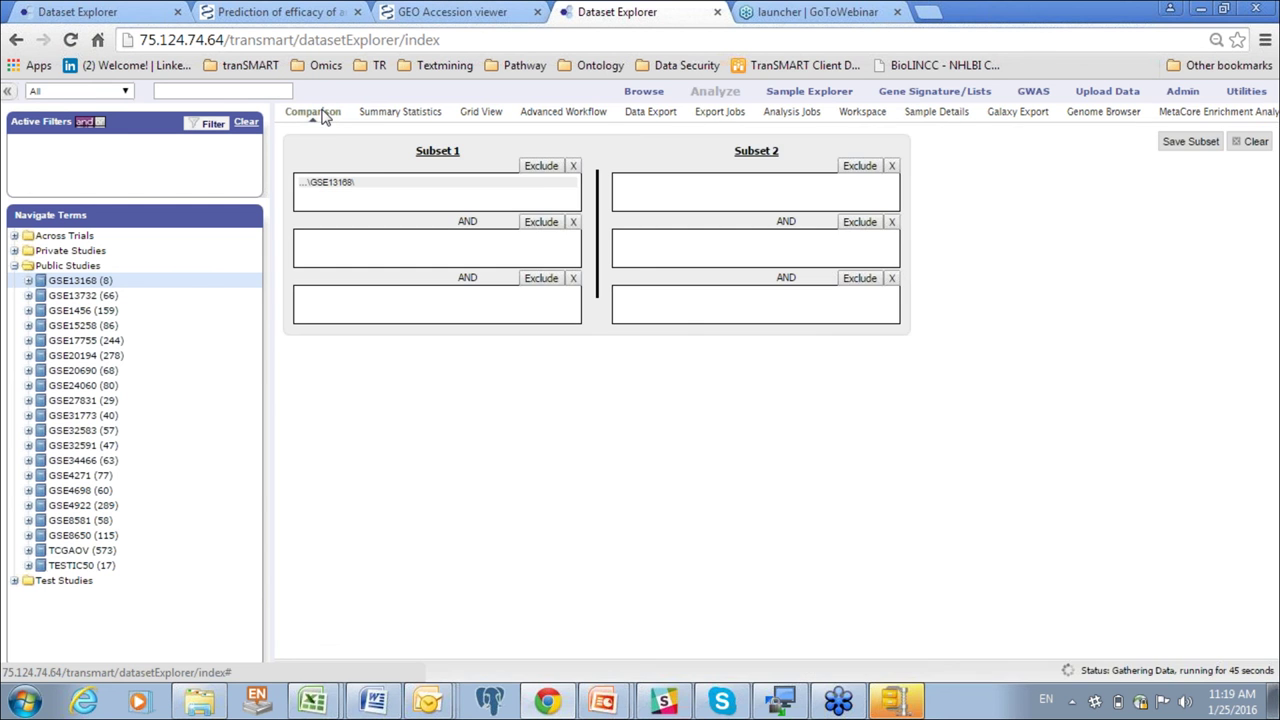
click(574, 167)
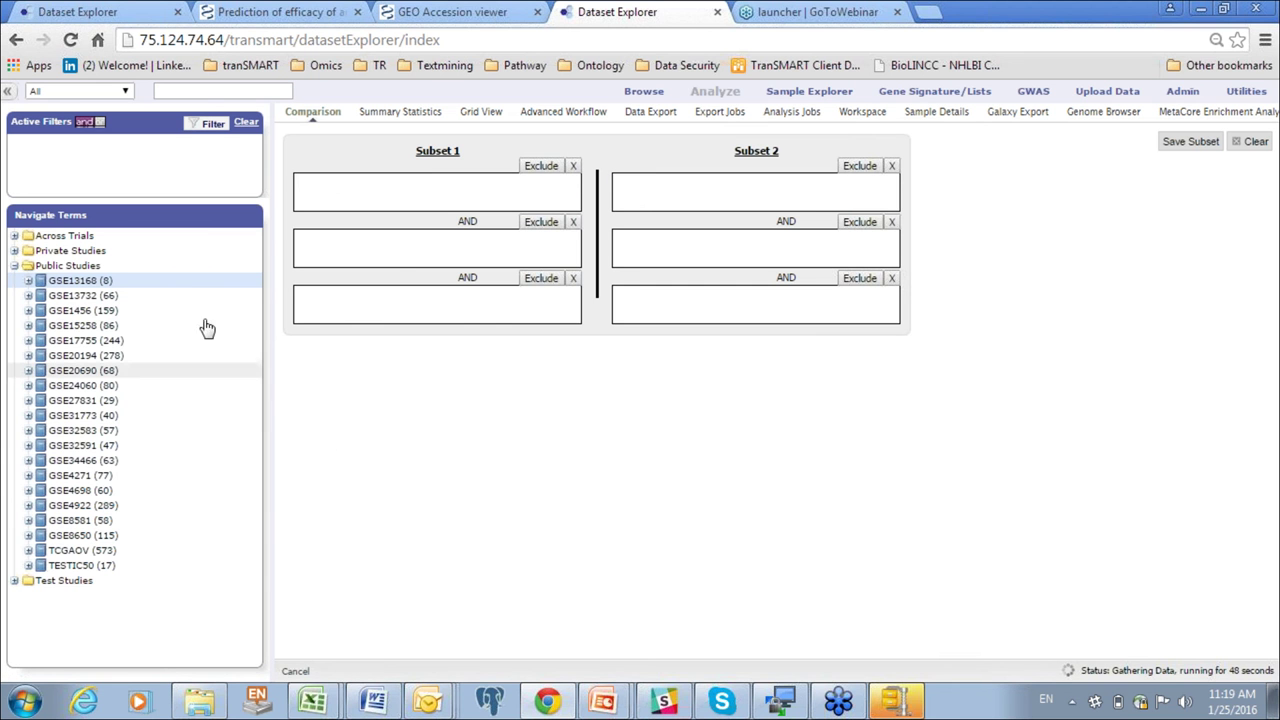
drag(38, 330, 330, 186)
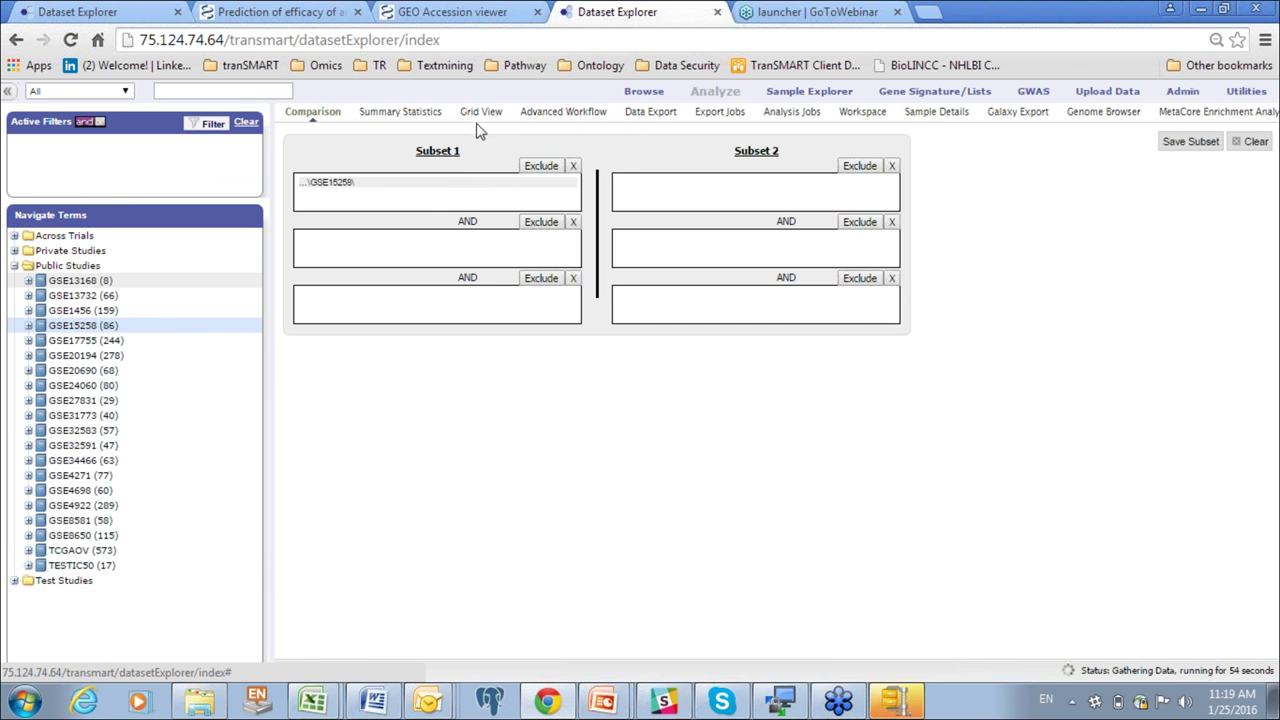
click(410, 114)
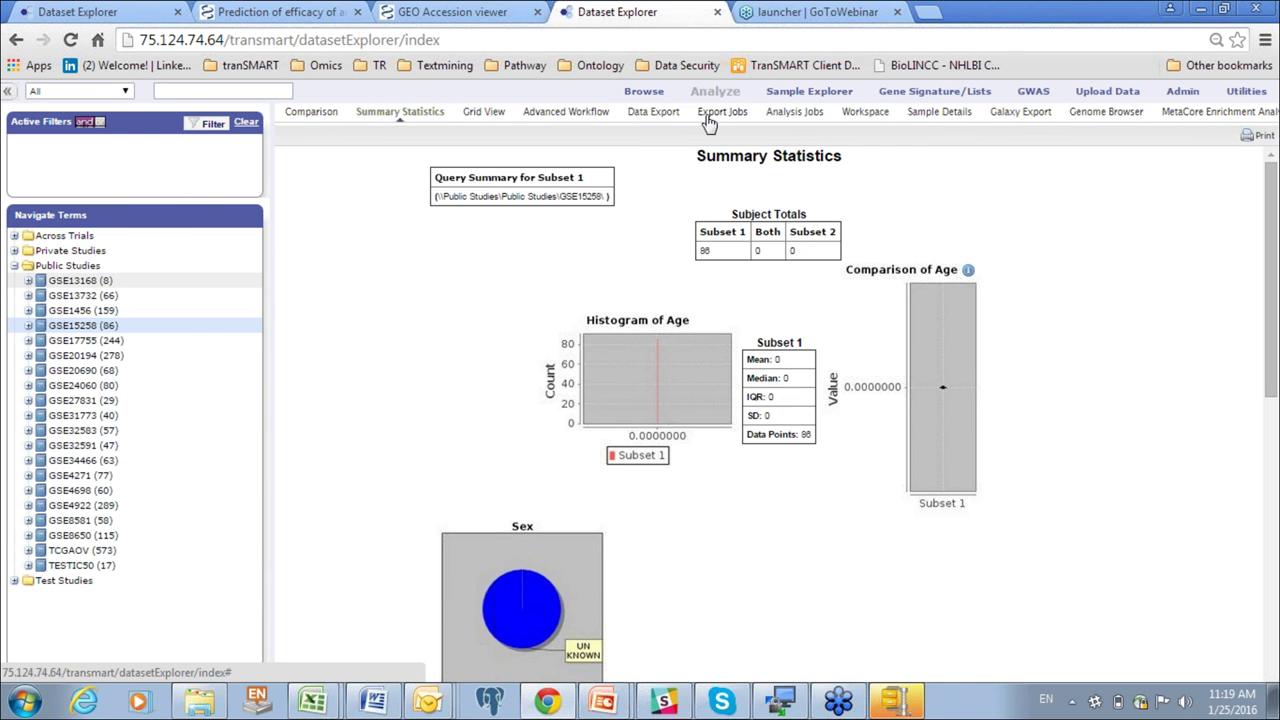
- In the GSE15258 data export options, filter the clinical and low dimensional data by the DAS28 Score Baseline node
click(655, 114)
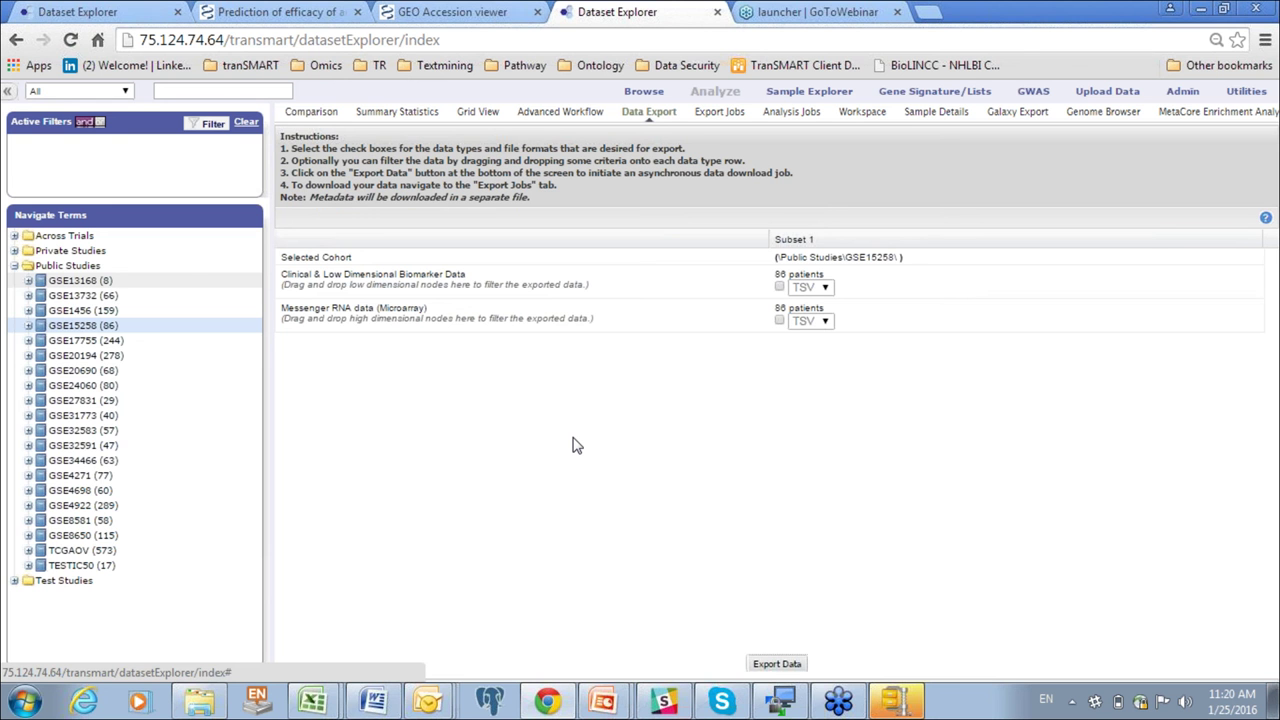
click(29, 326)
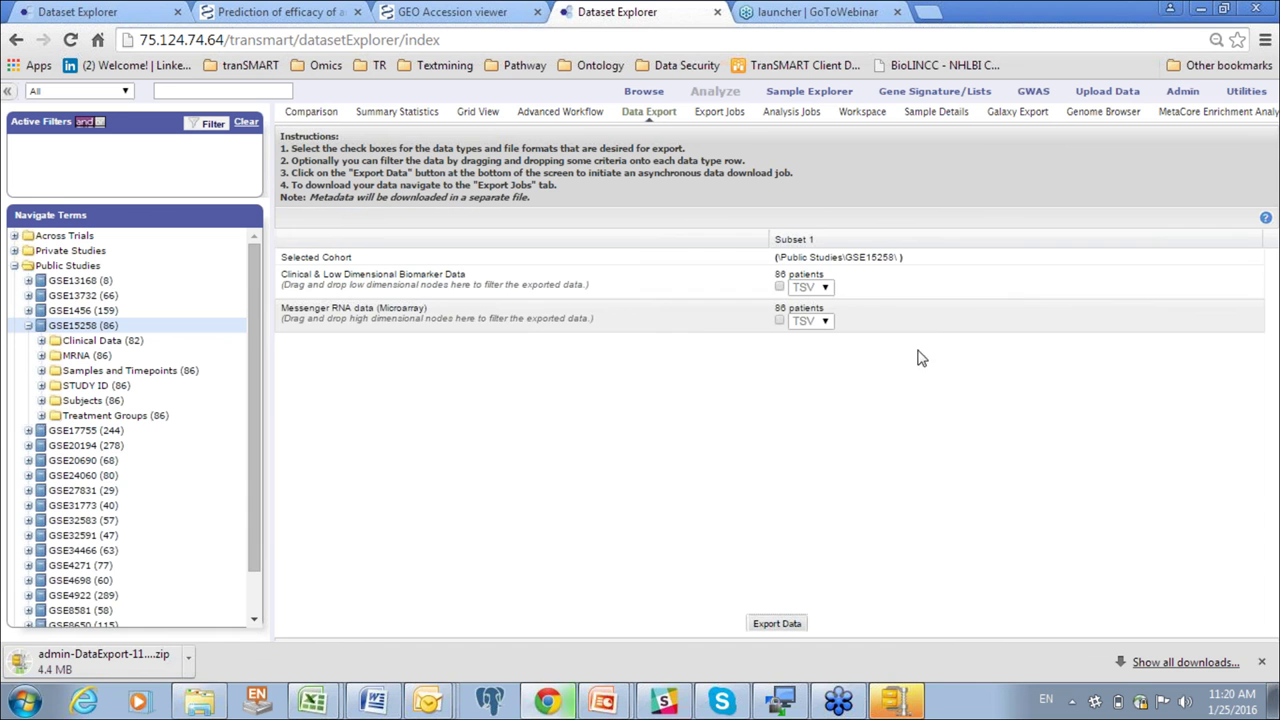
click(41, 341)
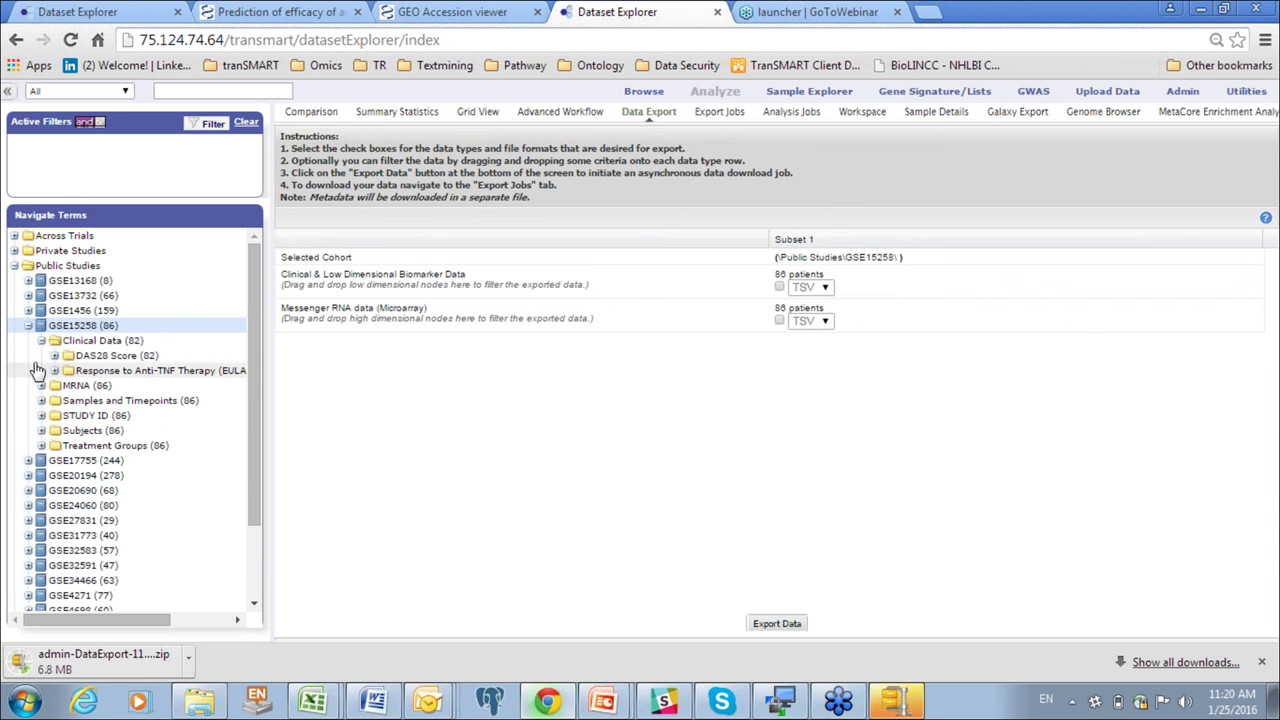
click(54, 356)
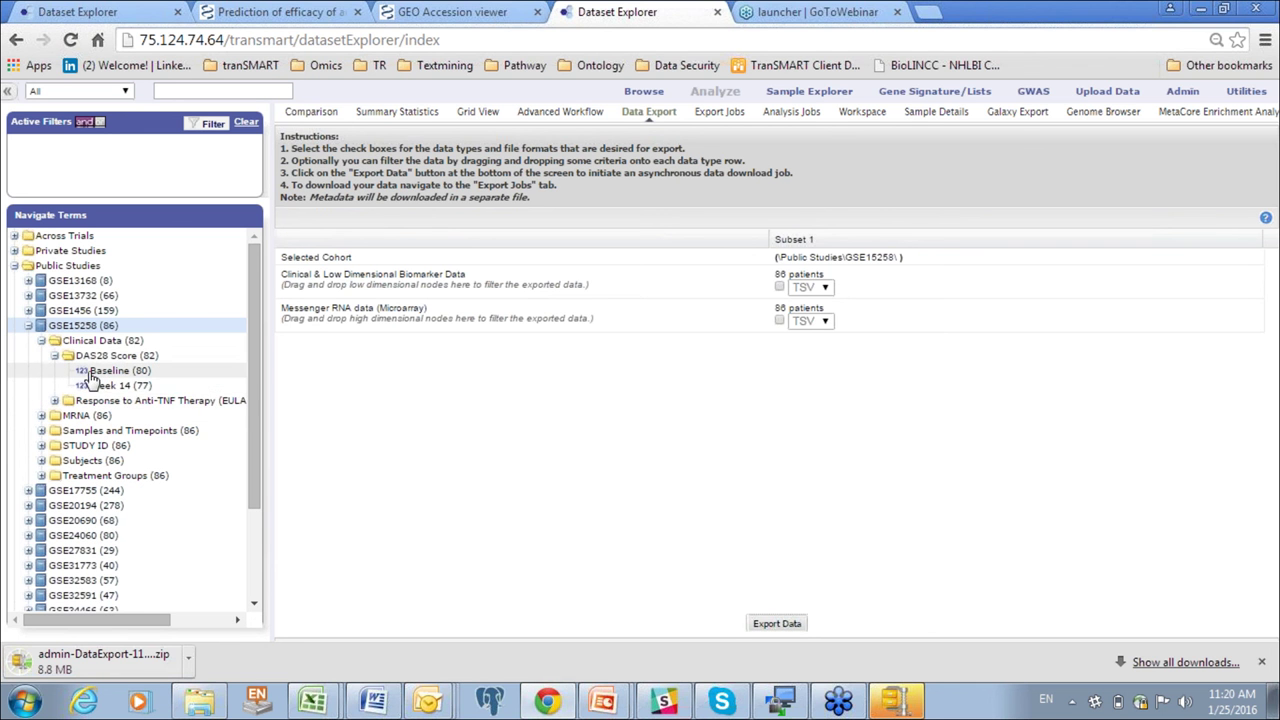
drag(100, 376, 315, 281)
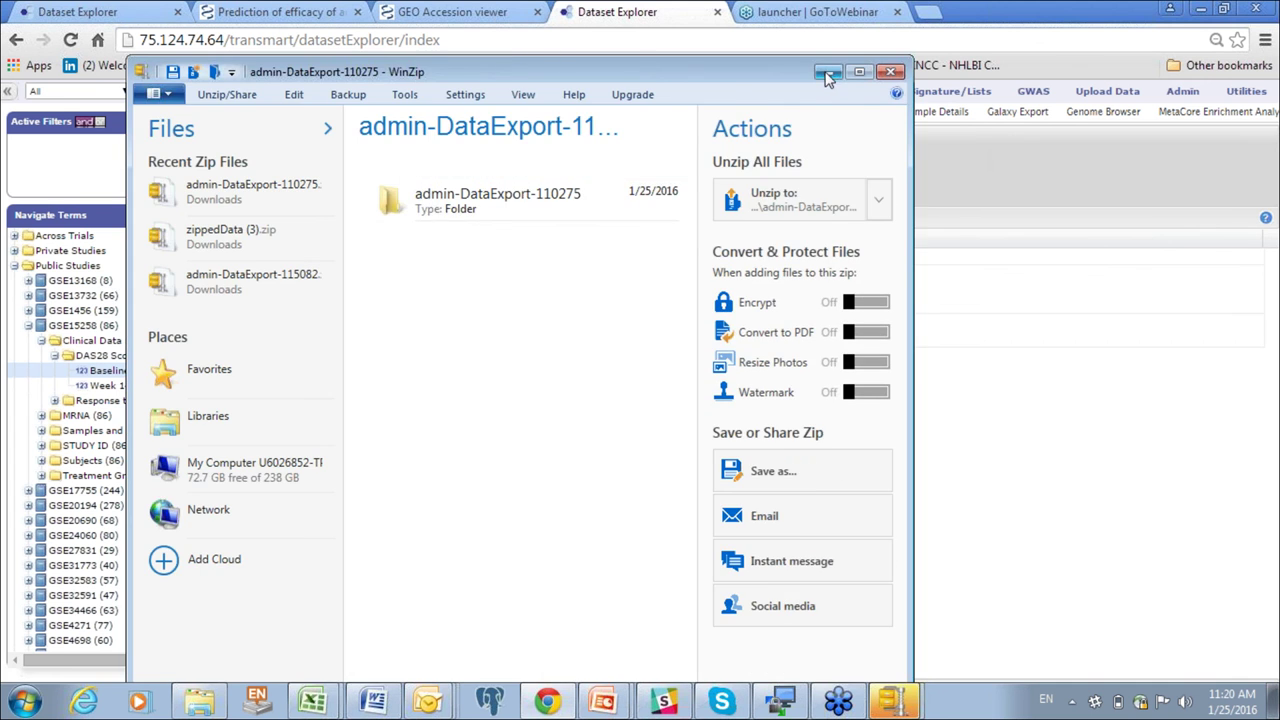
click(828, 74)
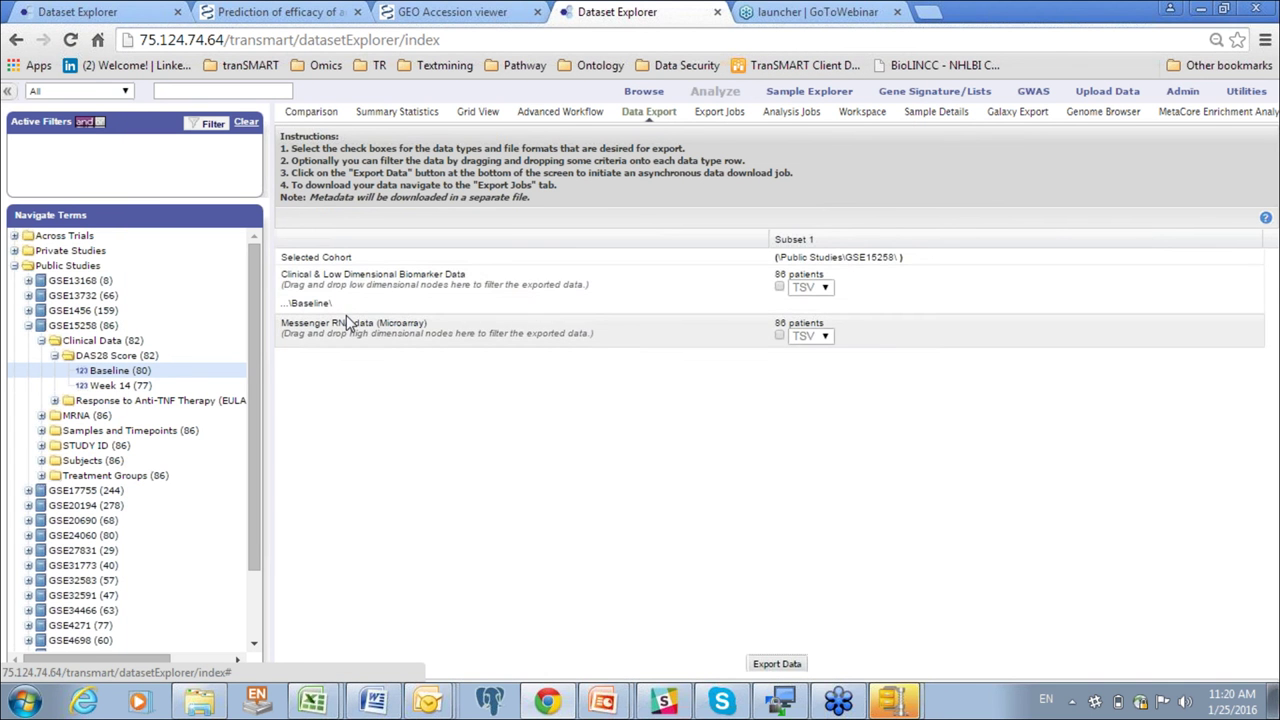
- Export the Baseline-filtered clinical data of GSE15258 as TSV in a background job
click(779, 288)
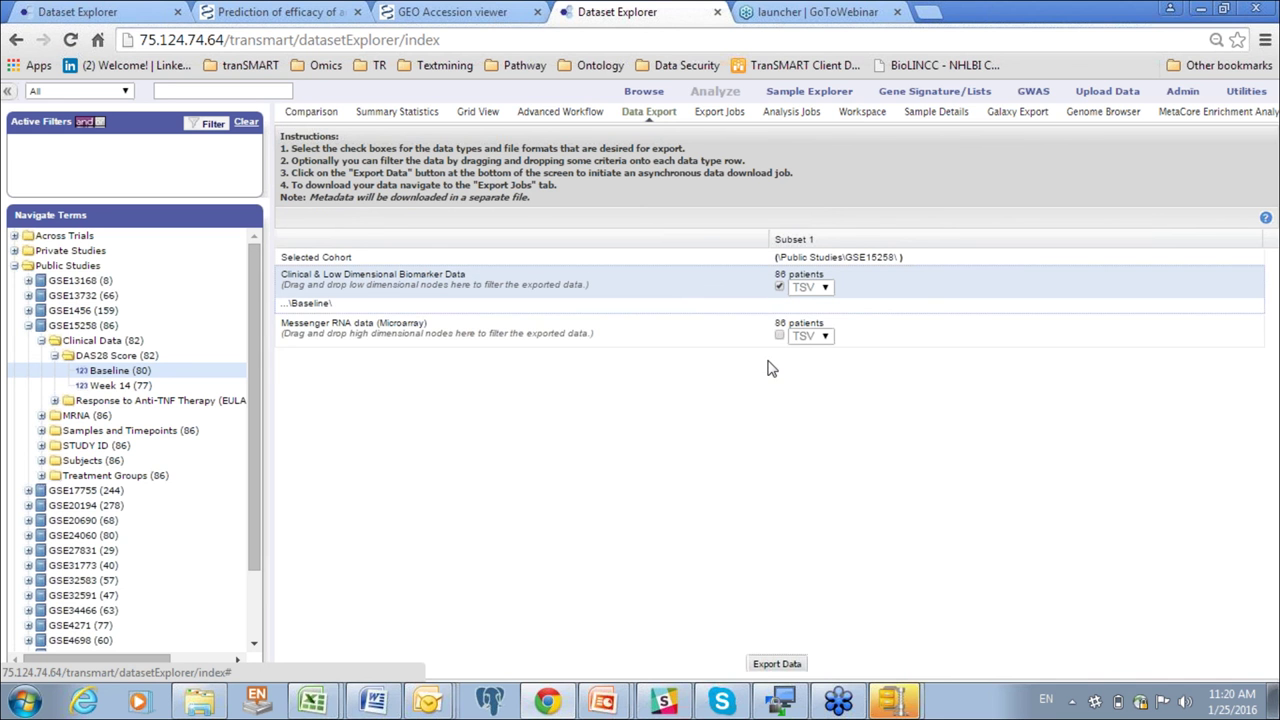
click(775, 664)
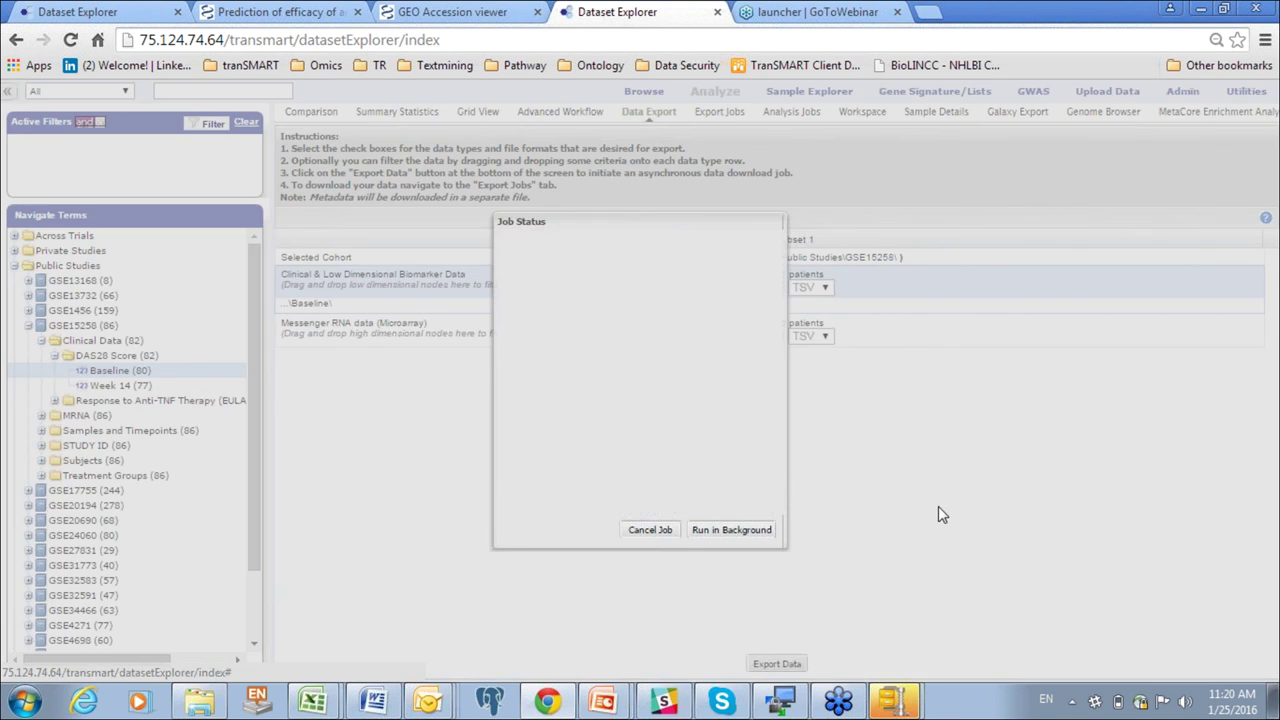
click(721, 530)
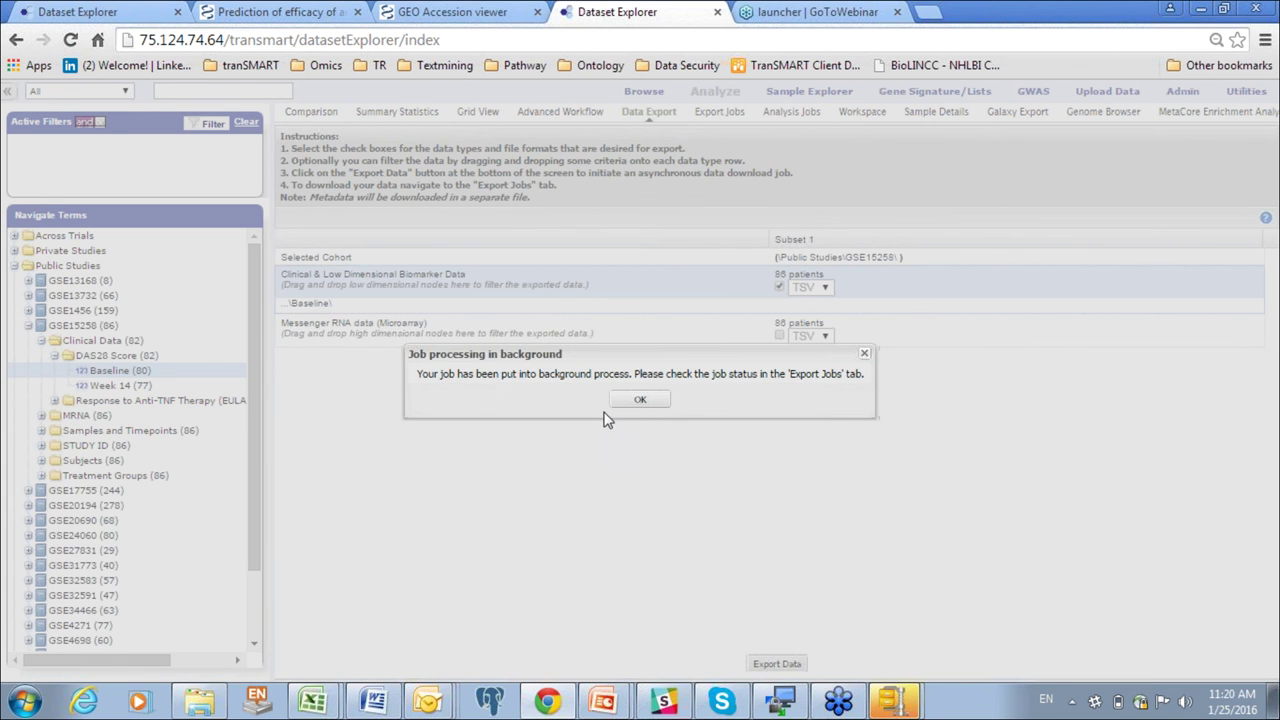
click(636, 401)
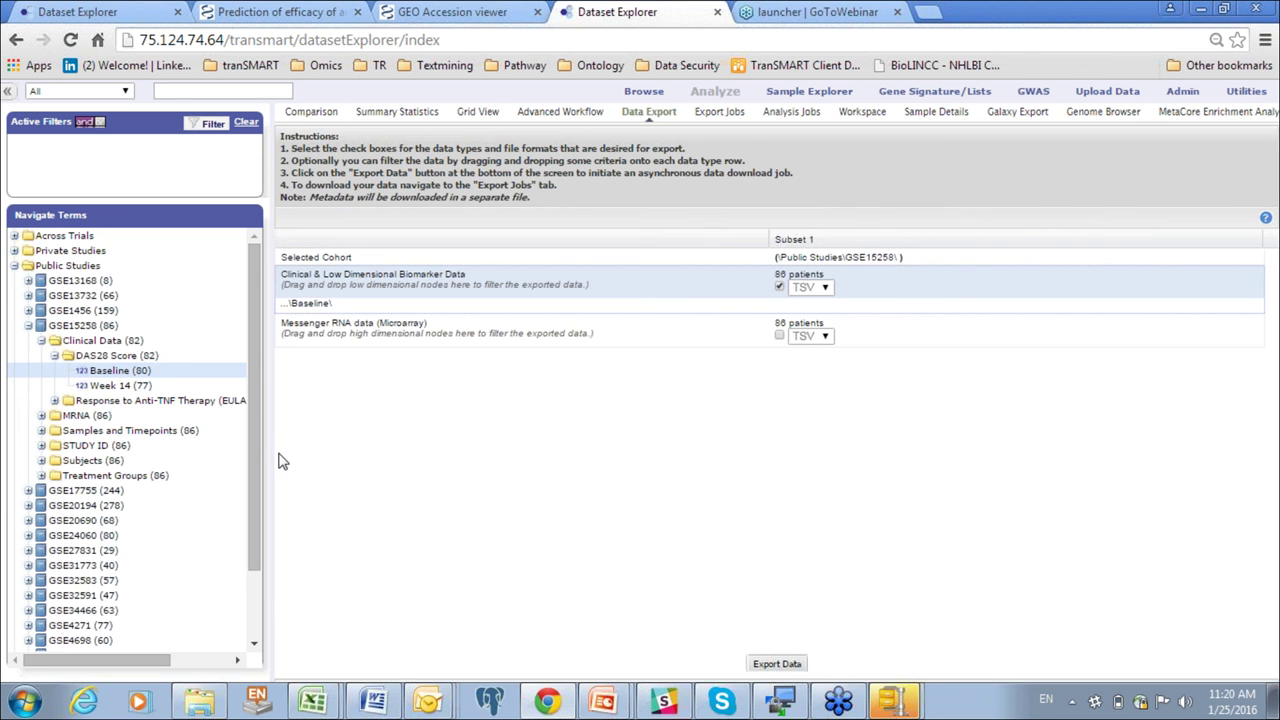
- Return to the tm-training.genego.com Dataset Explorer and reload it to reset the comparison view
drag(256, 426, 254, 570)
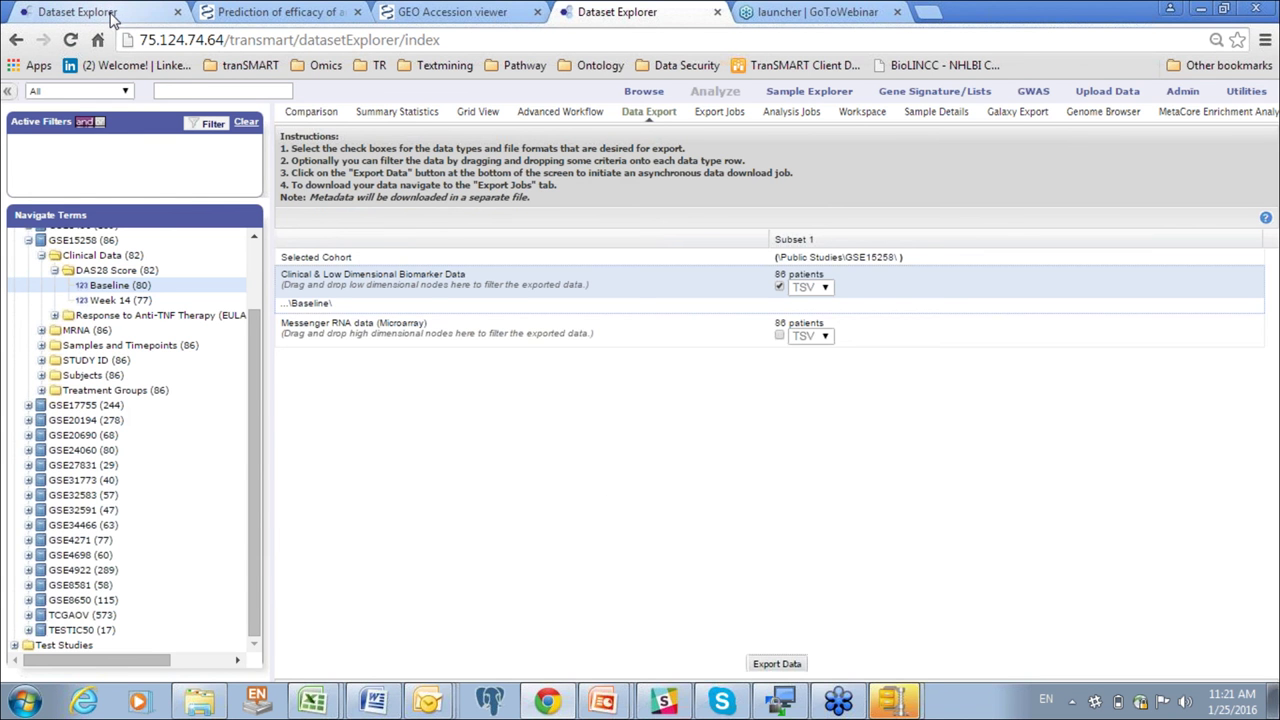
click(112, 14)
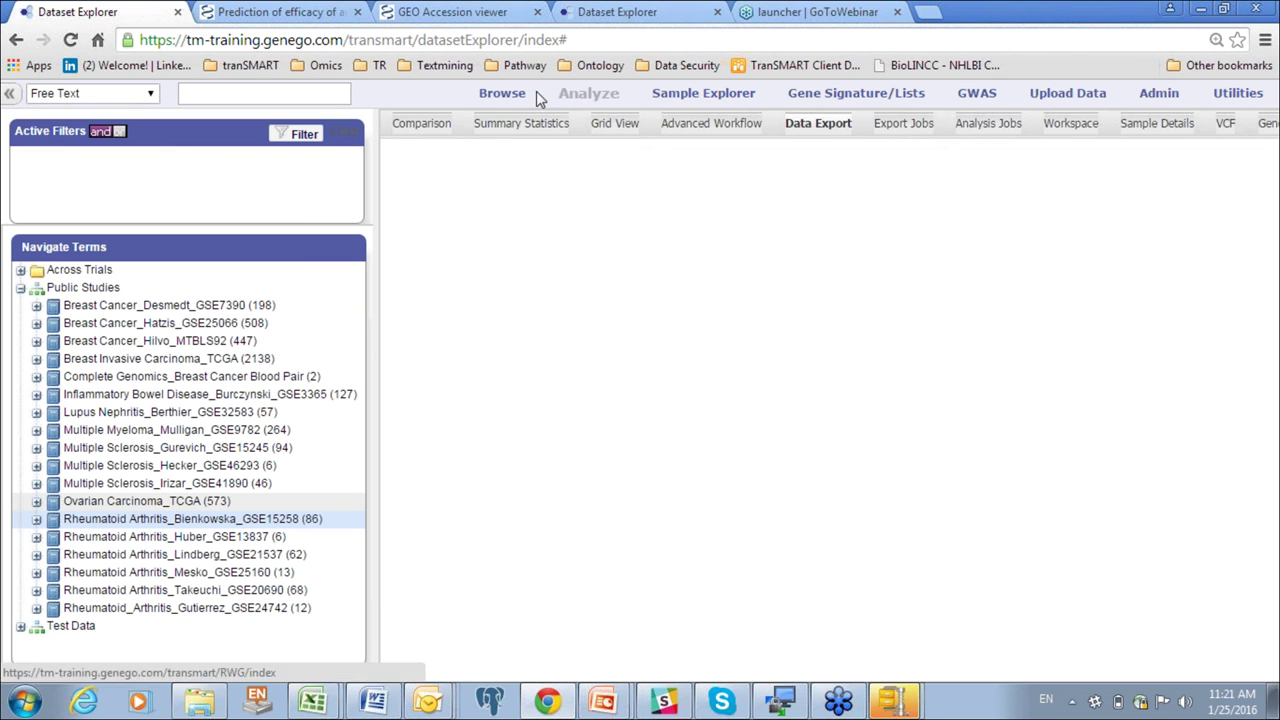
click(70, 40)
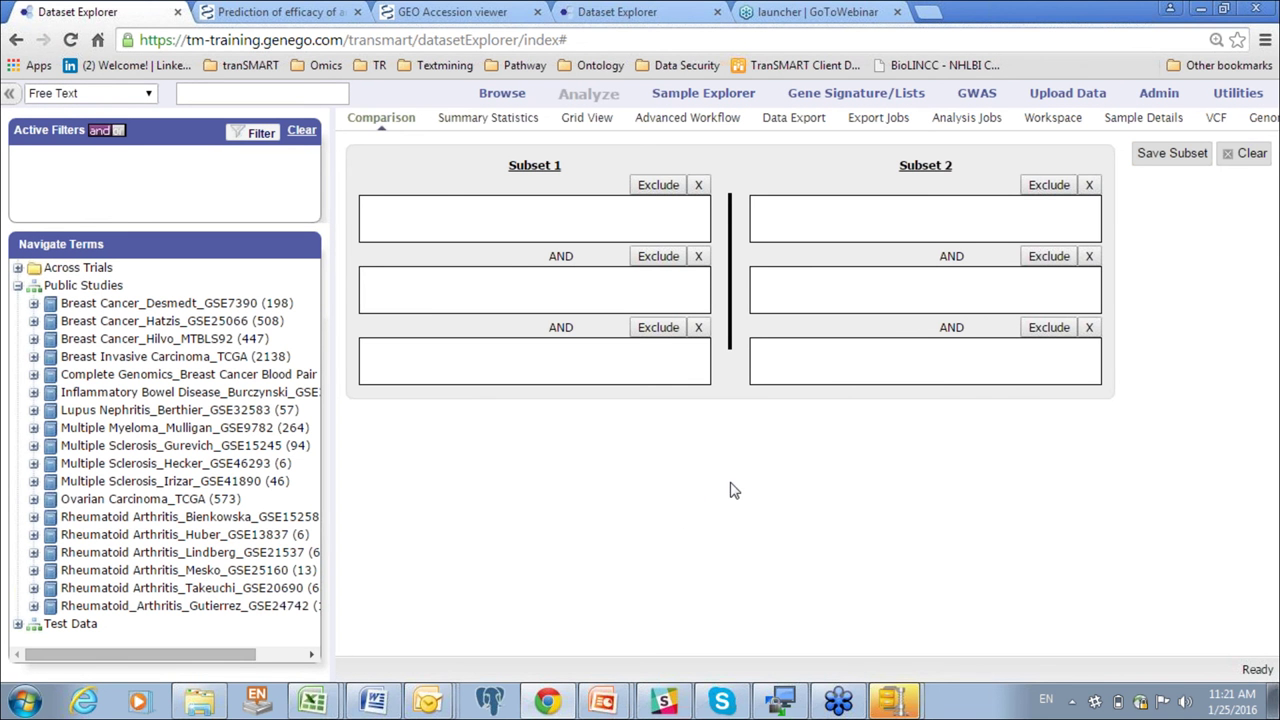
- View the access log in the Admin area, and return to the Analyze view with a wider Navigate Terms pane
click(1159, 96)
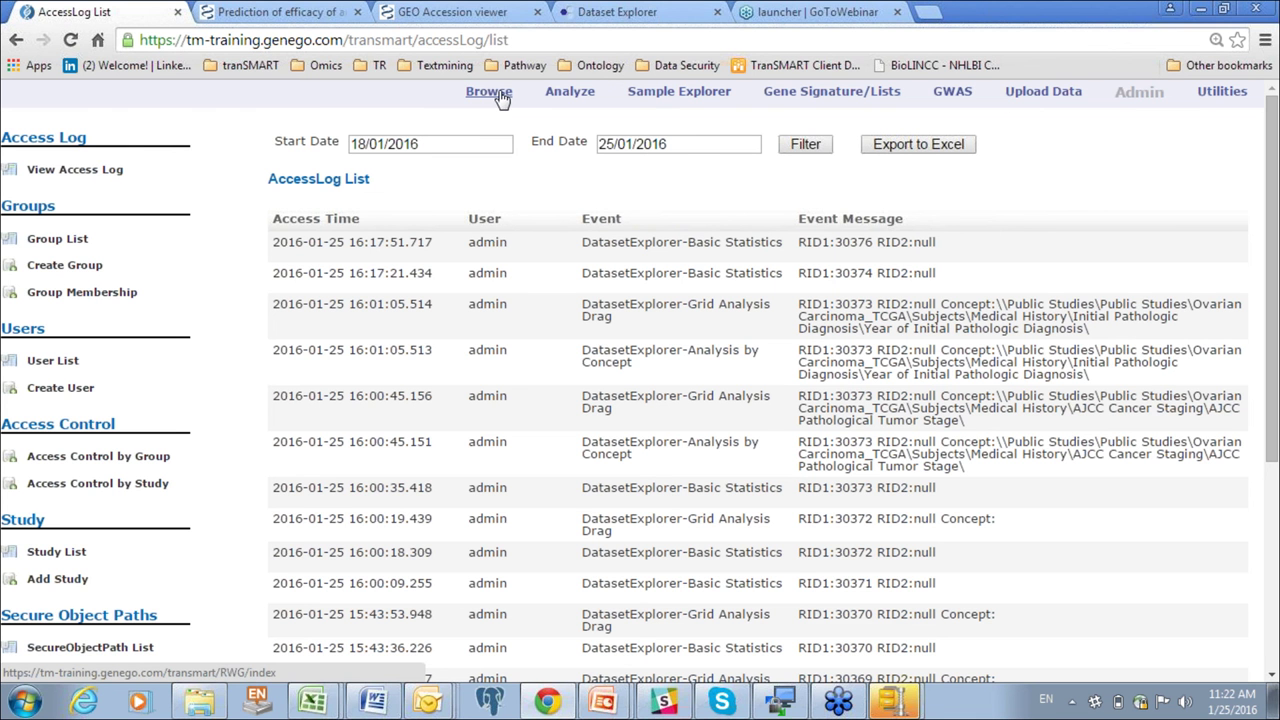
click(570, 95)
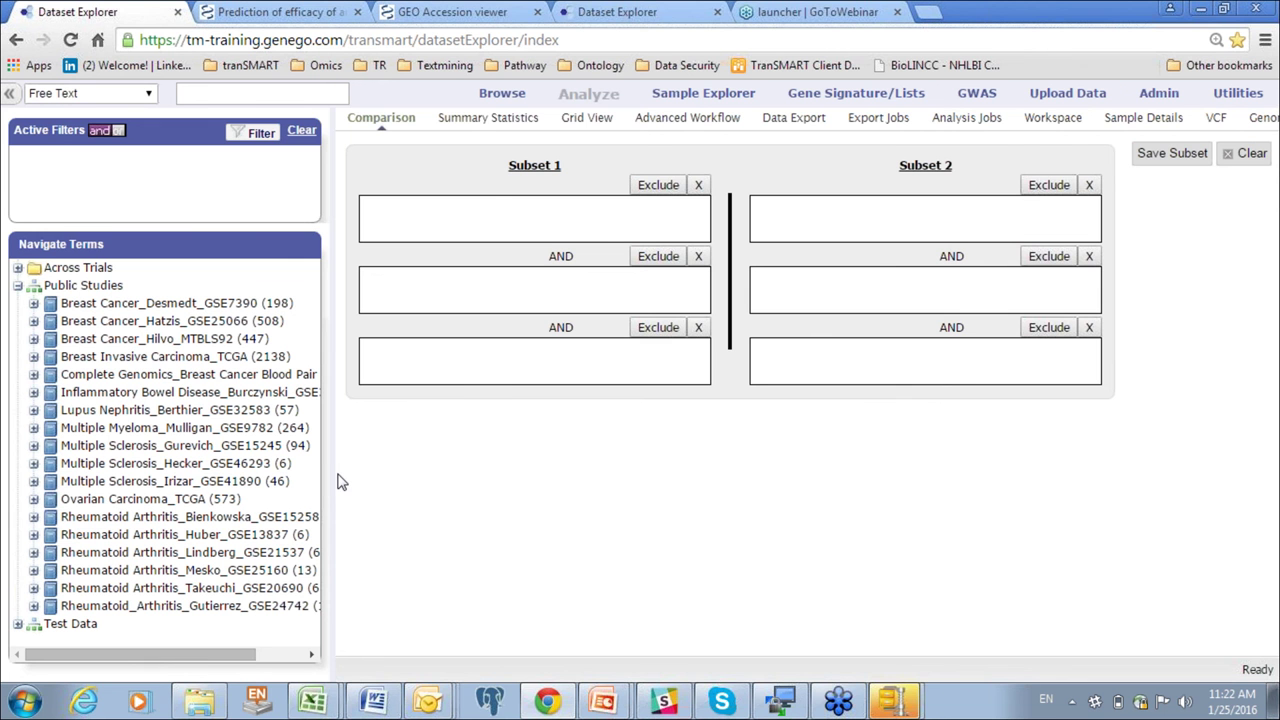
drag(329, 484, 460, 481)
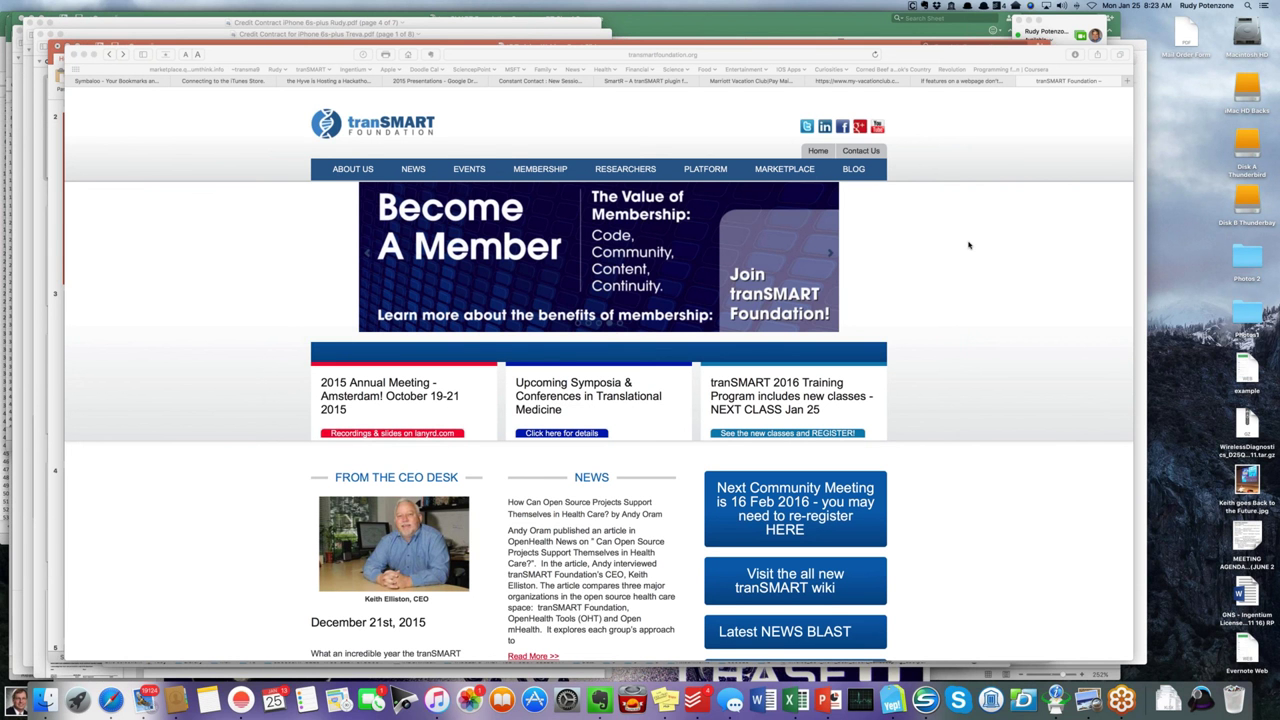
scroll(968, 244, down, 1)
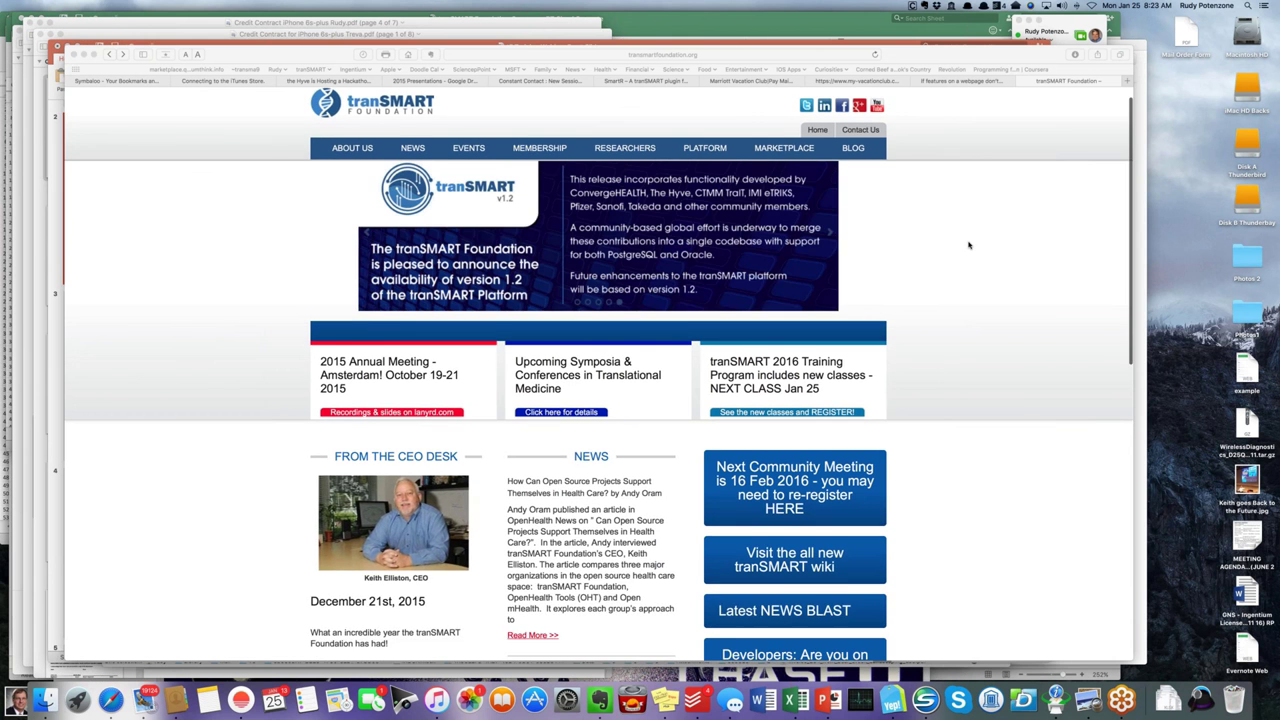
scroll(968, 244, down, 1)
scroll(656, 176, up, 1)
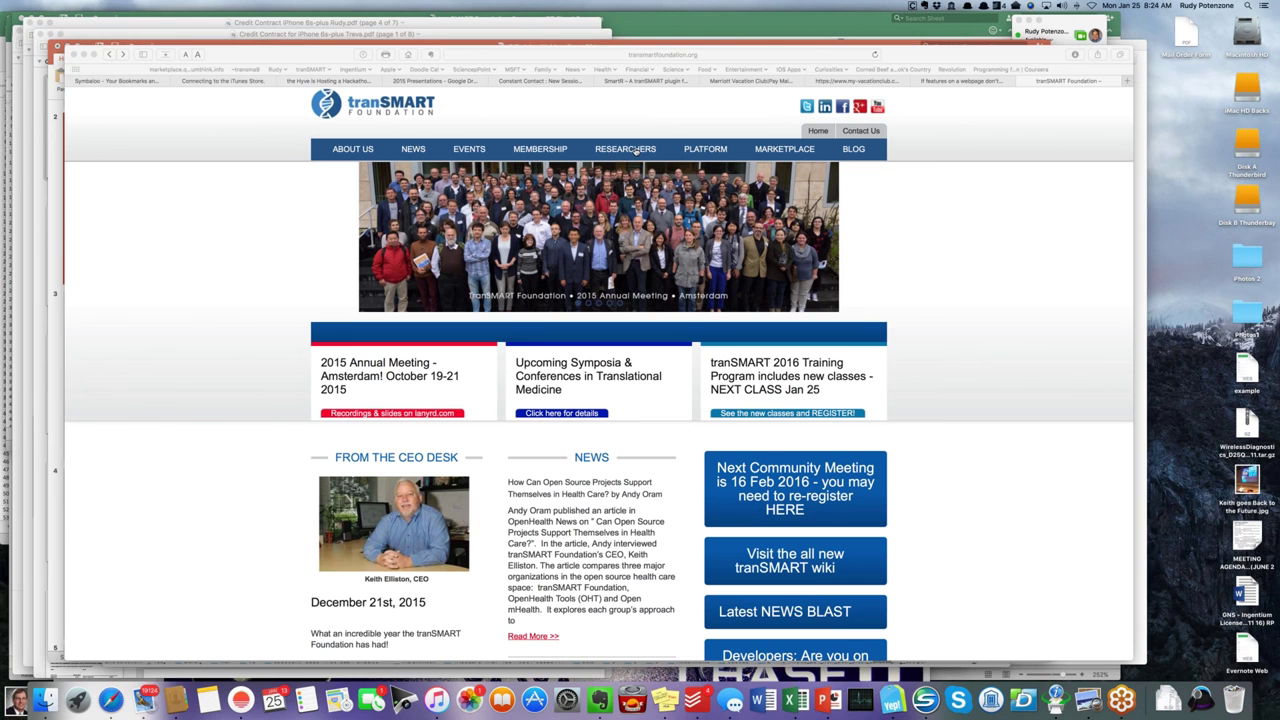
- Open the 2016 tranSMART Foundation Training Program page from the Training & Tutorials resources for researchers
click(635, 151)
mouse_move(680, 244)
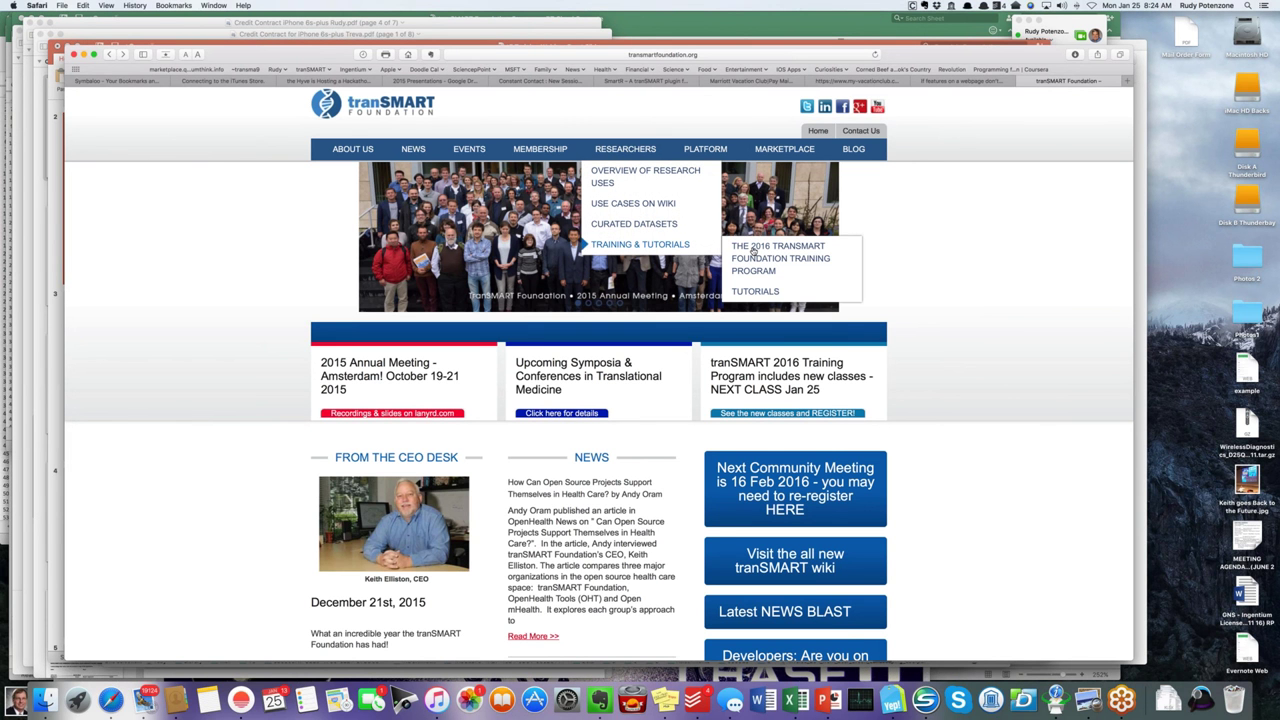
click(752, 252)
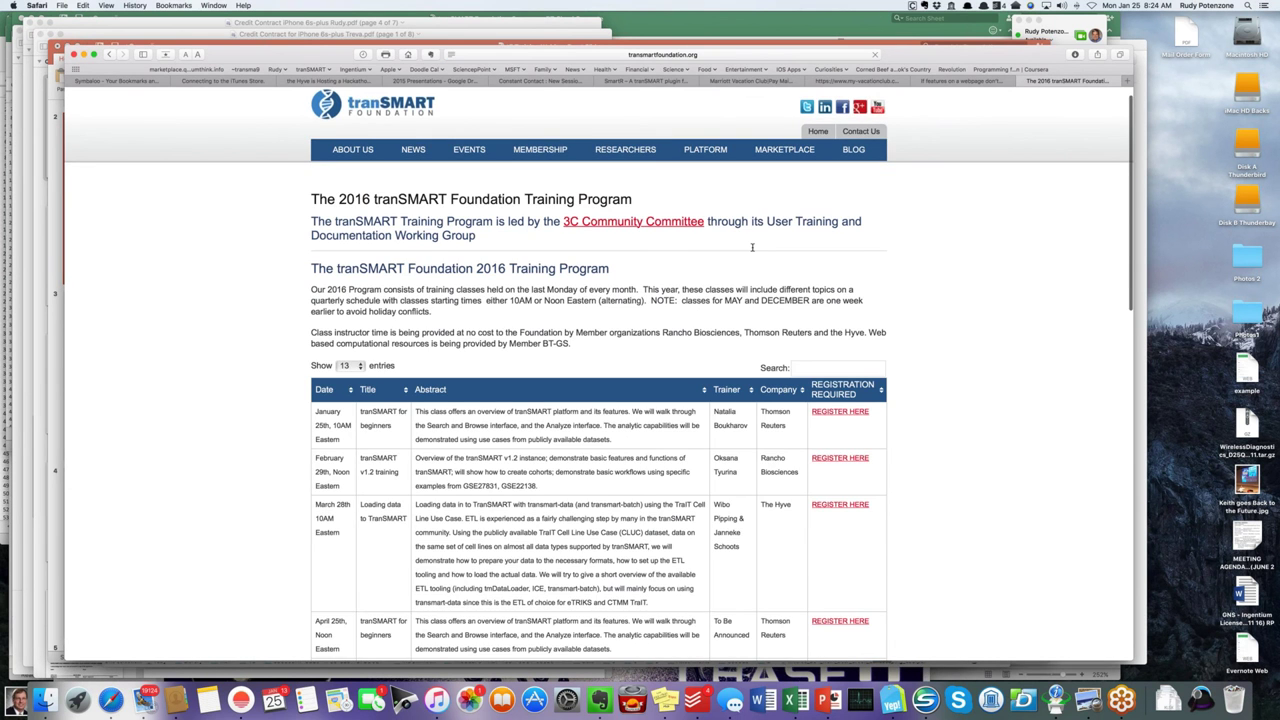
- Review the 2016 training class schedule, including its registration links, attendance notes and the link to the 21 December 2015 class recording
scroll(752, 247, down, 2)
scroll(752, 247, down, 1)
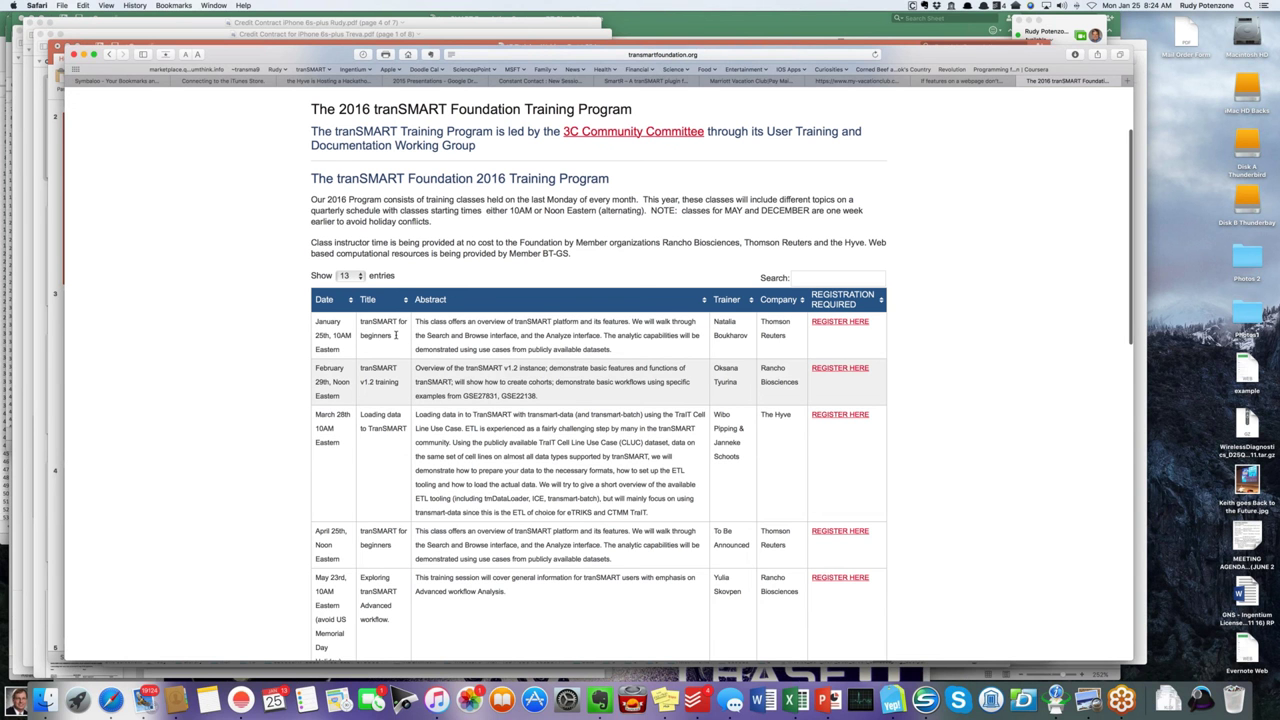
scroll(396, 338, down, 5)
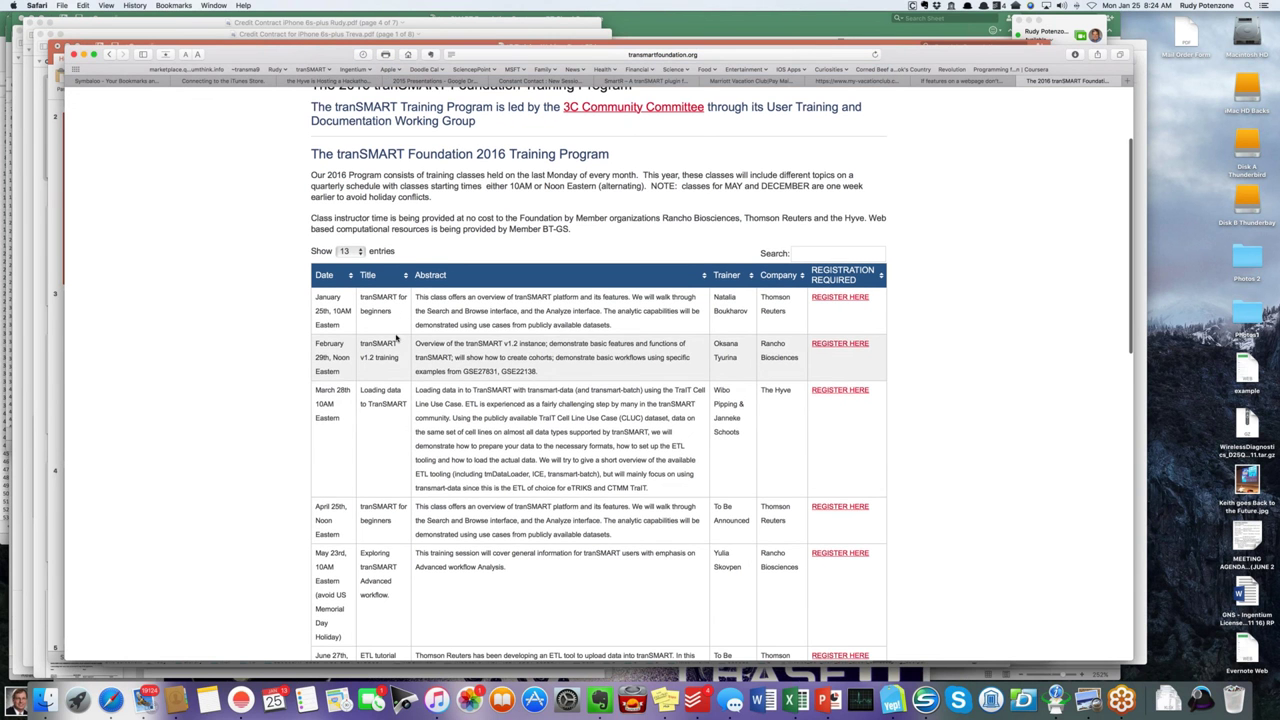
scroll(396, 338, down, 6)
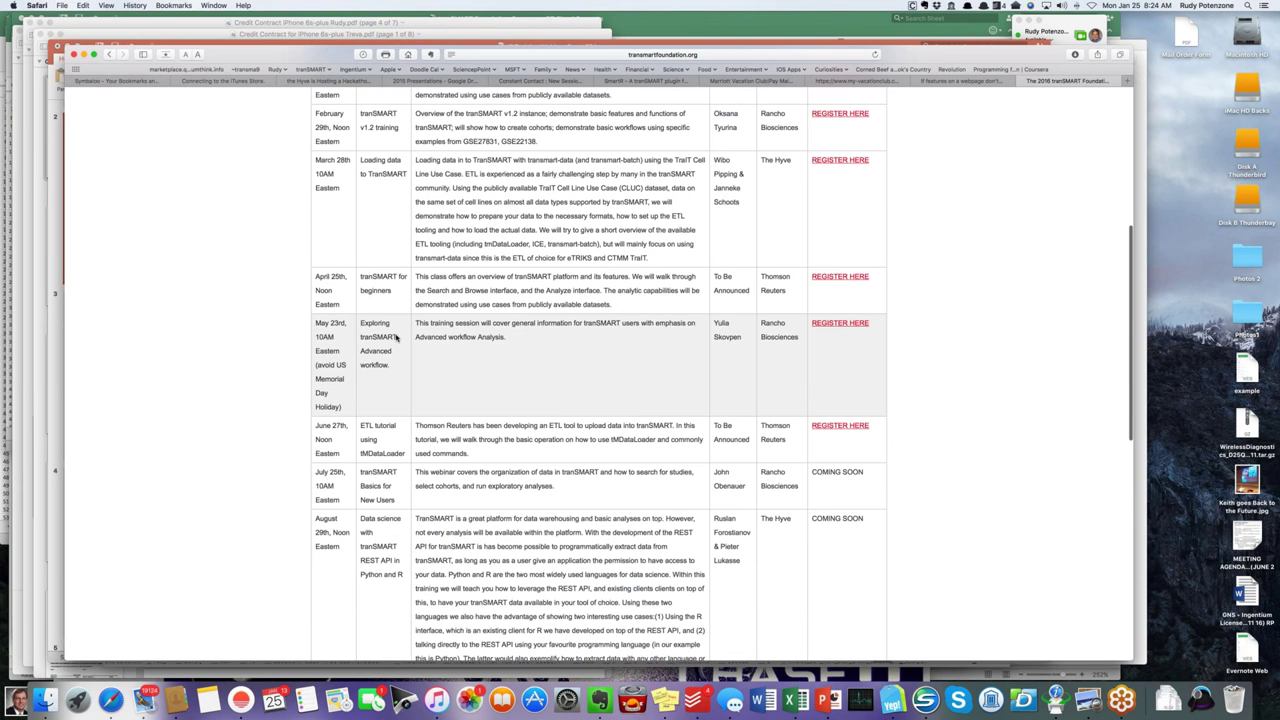
scroll(396, 338, down, 1)
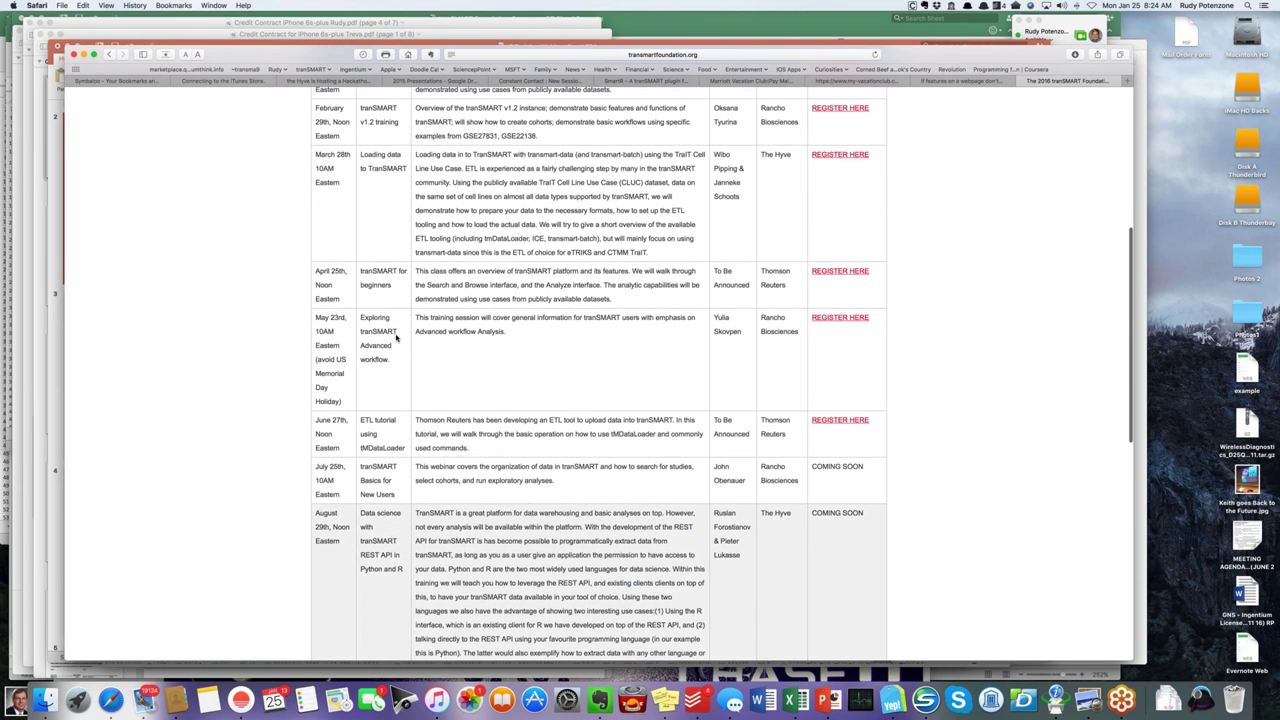
scroll(396, 338, down, 3)
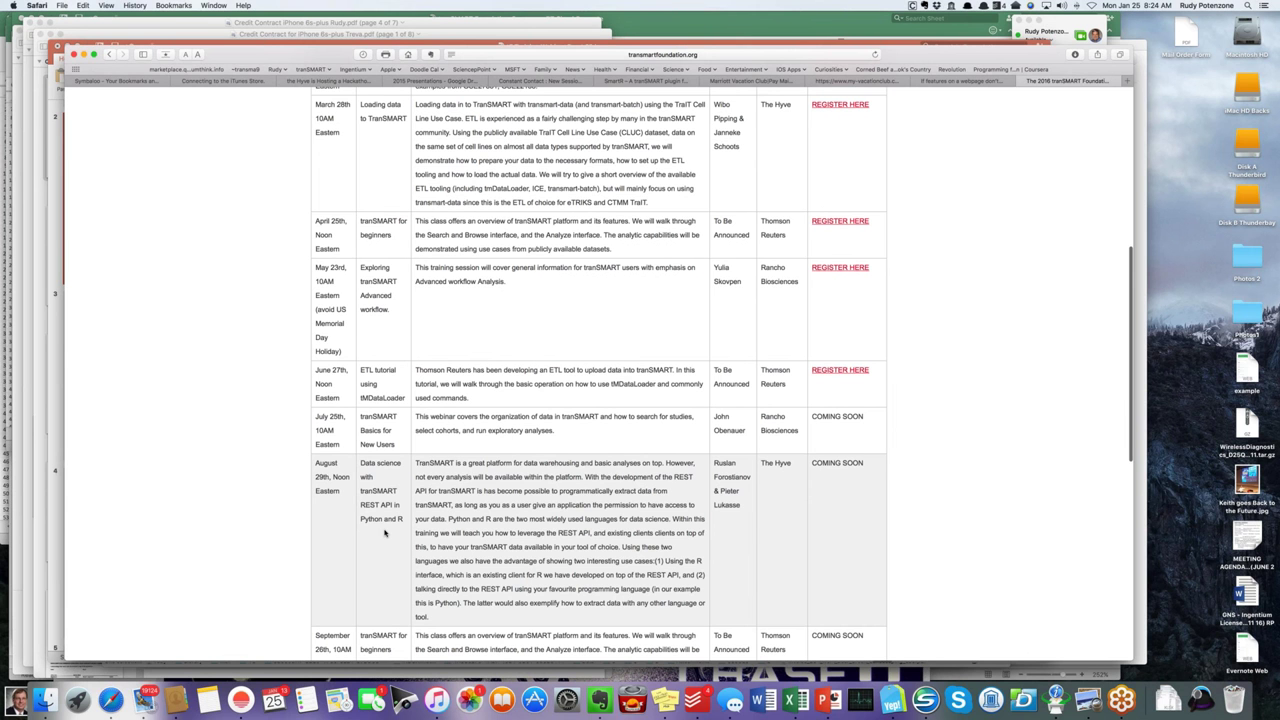
scroll(384, 533, down, 4)
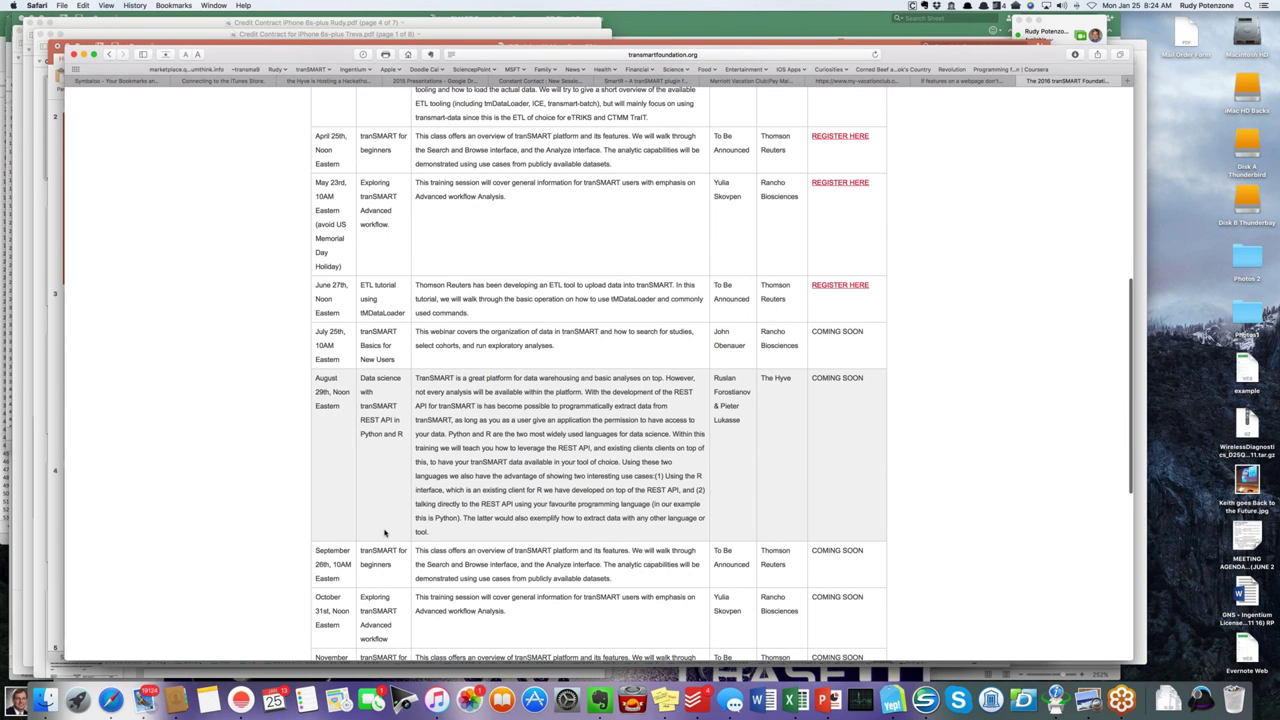
scroll(384, 533, up, 12)
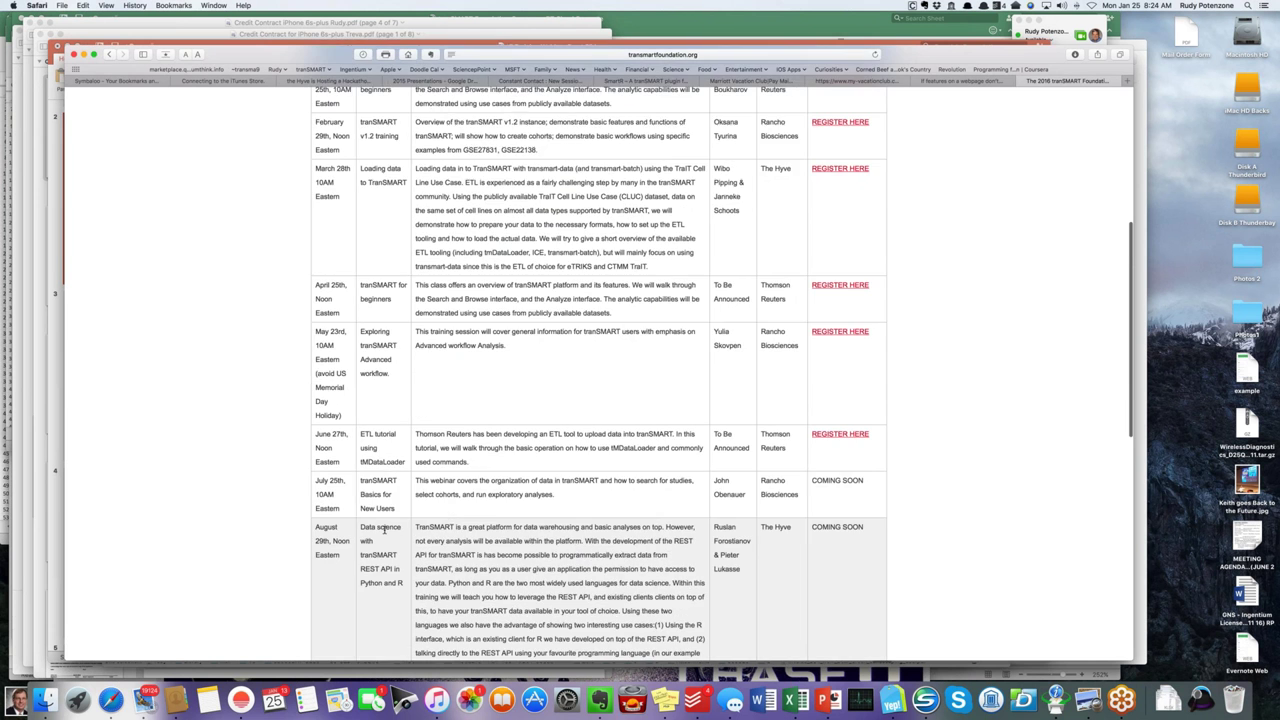
scroll(384, 533, up, 7)
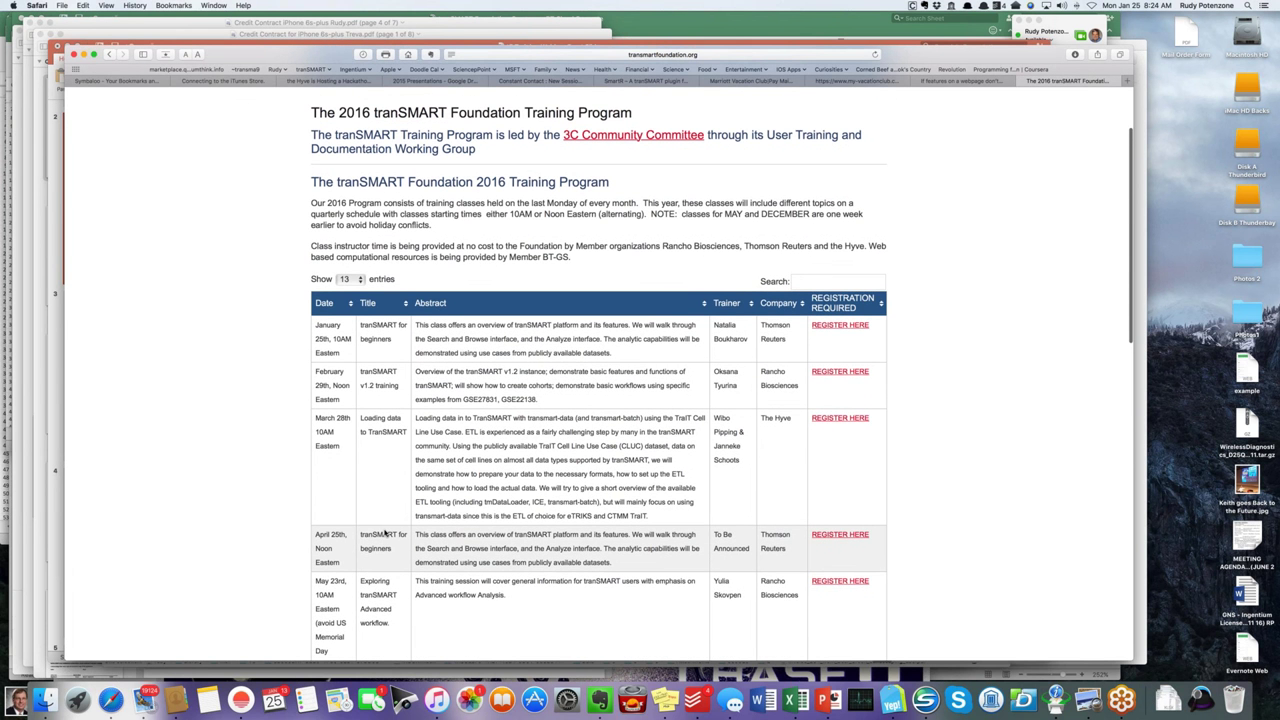
scroll(384, 533, down, 20)
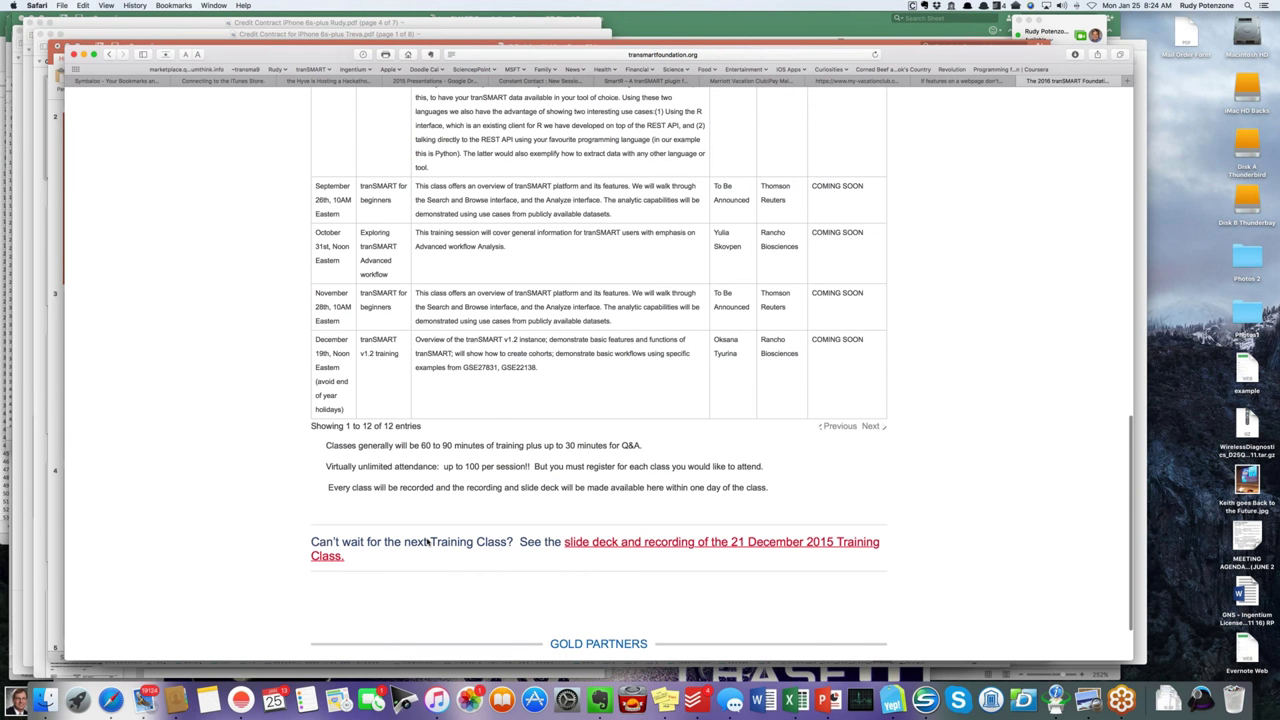
scroll(428, 541, down, 3)
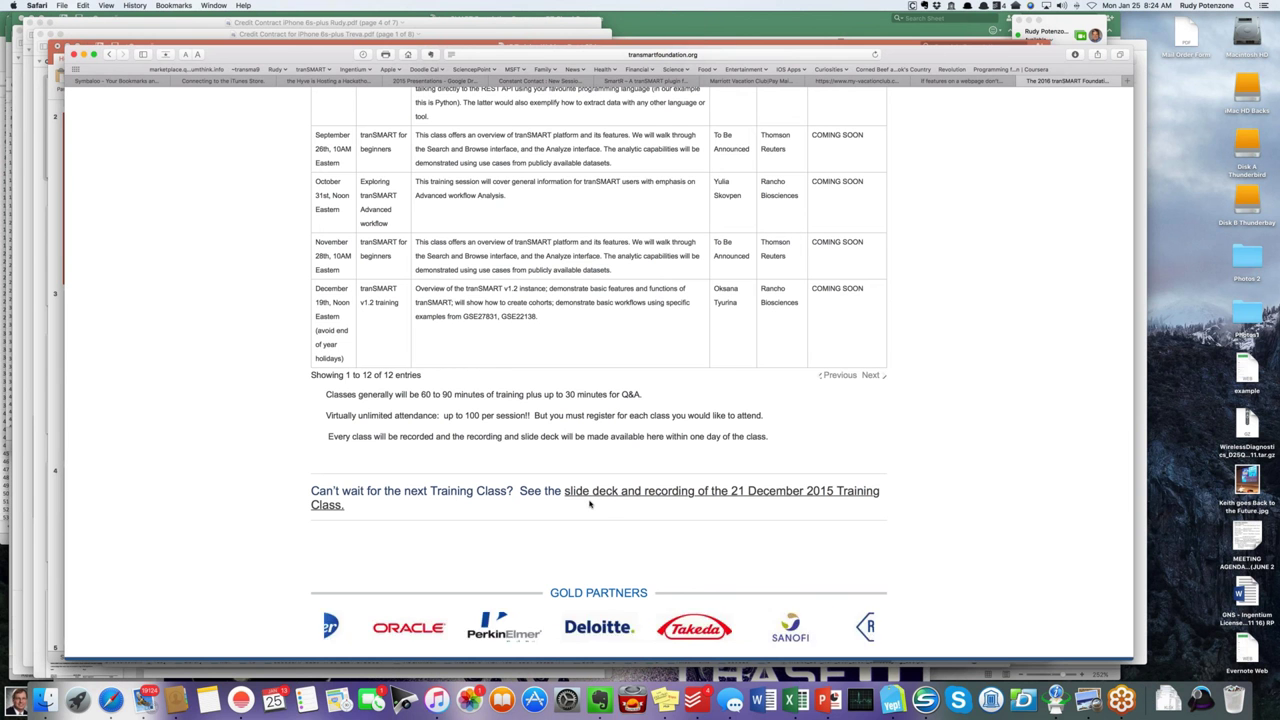
scroll(589, 504, up, 6)
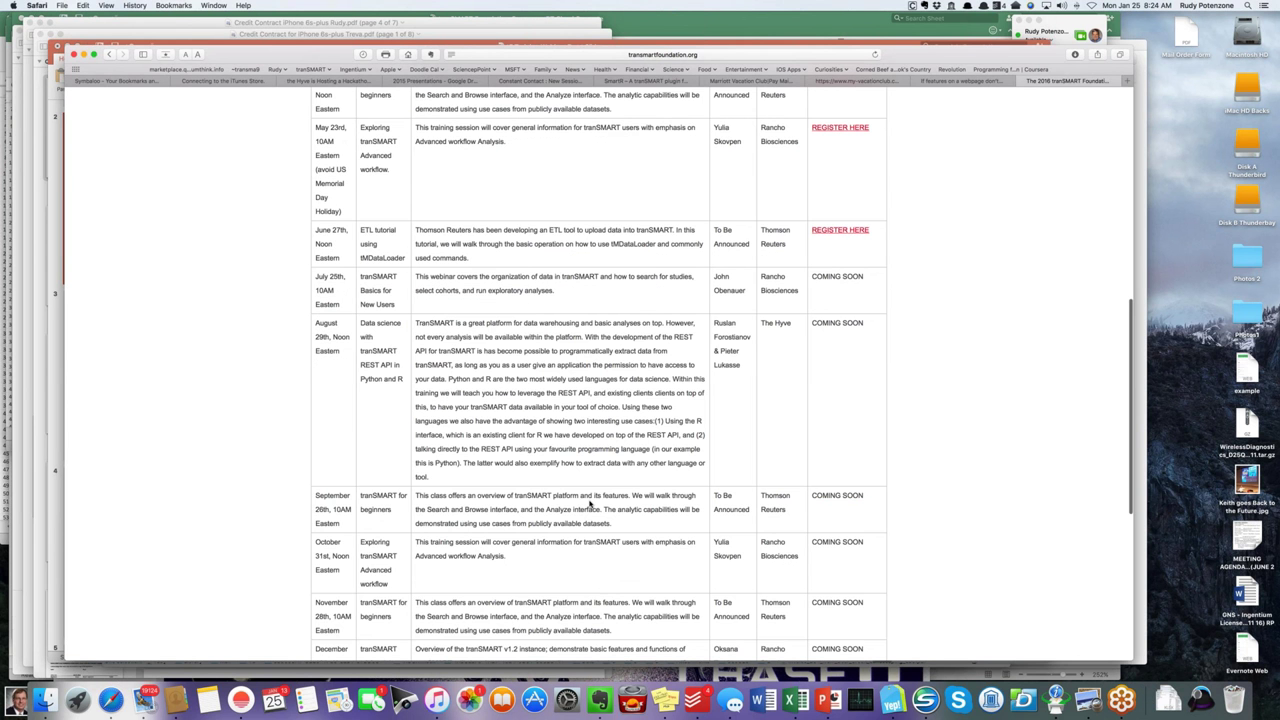
scroll(589, 504, up, 15)
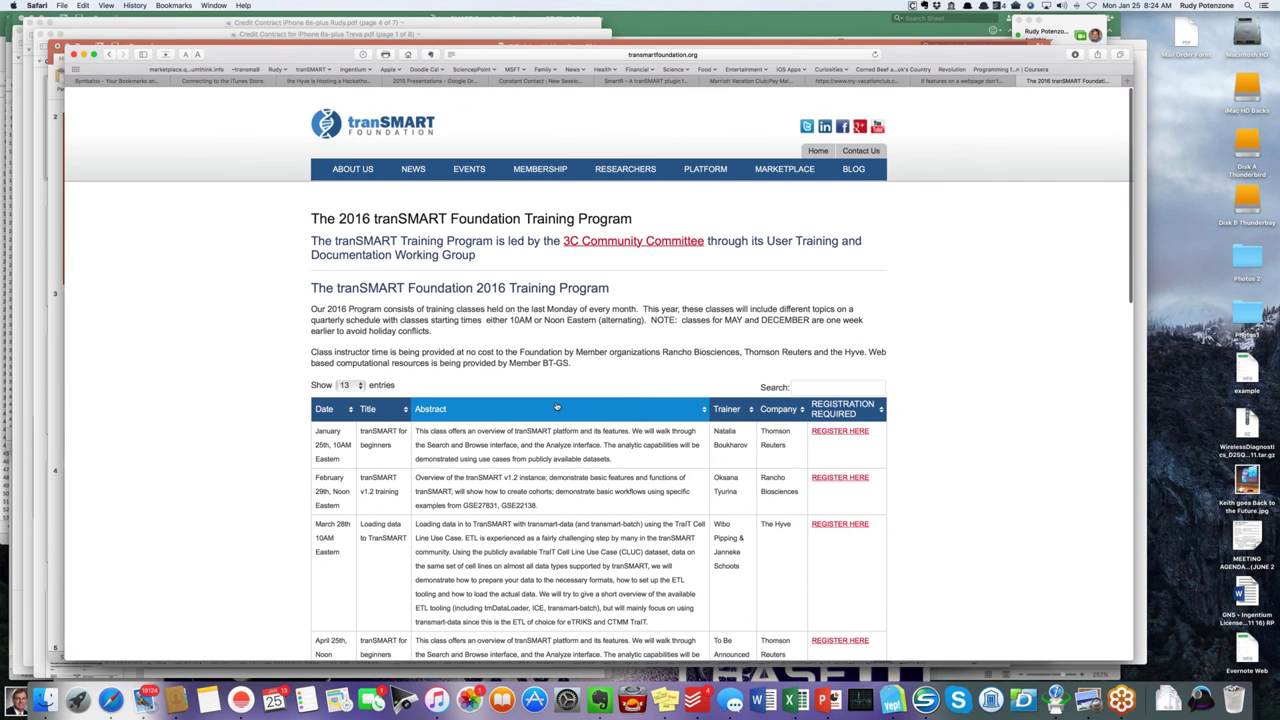